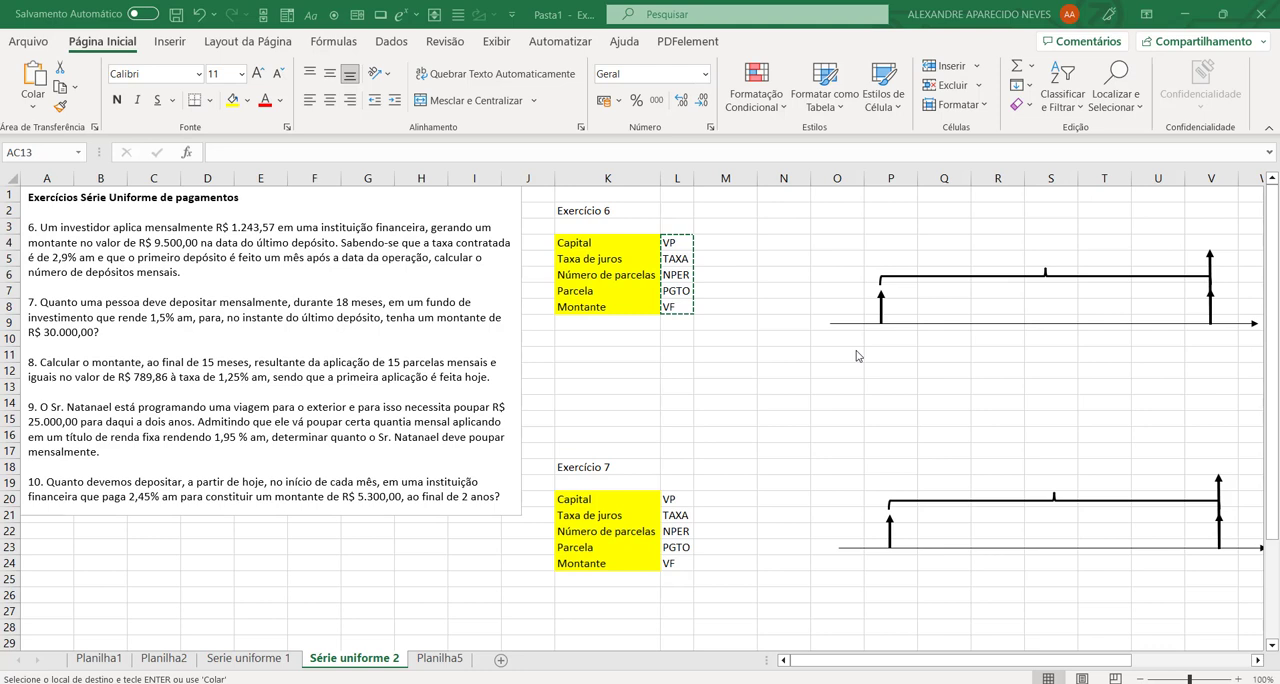
click(738, 302)
click(719, 243)
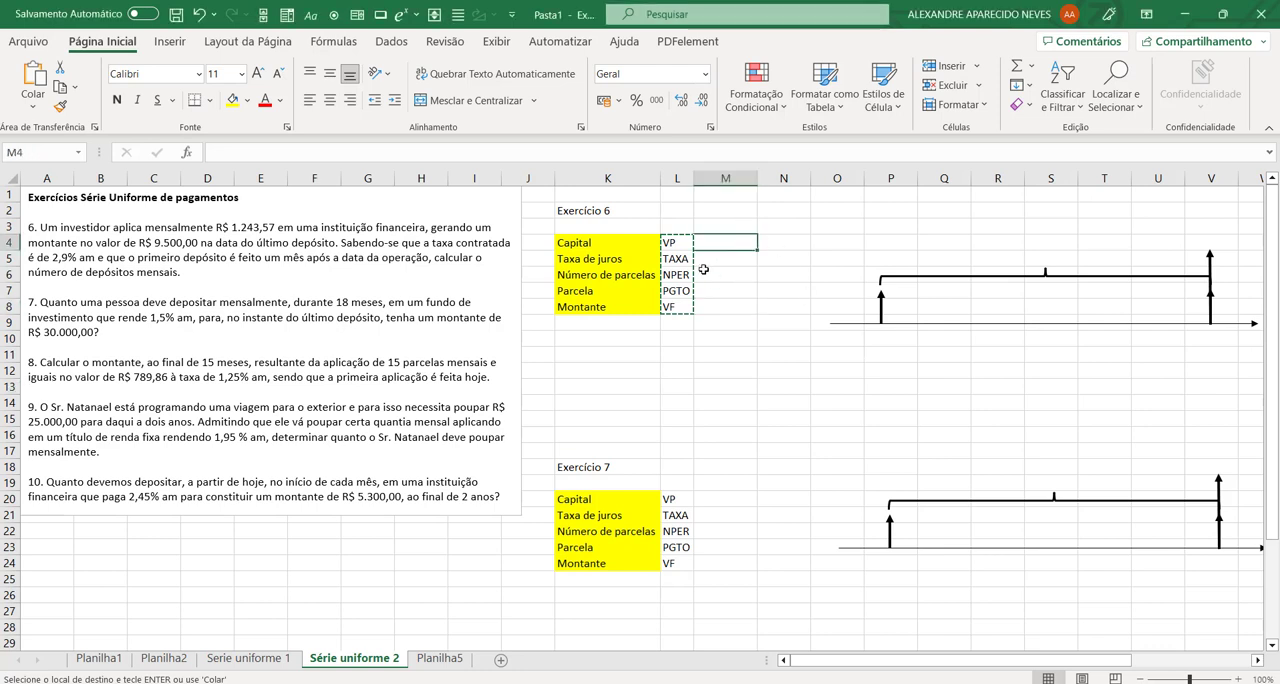
click(720, 474)
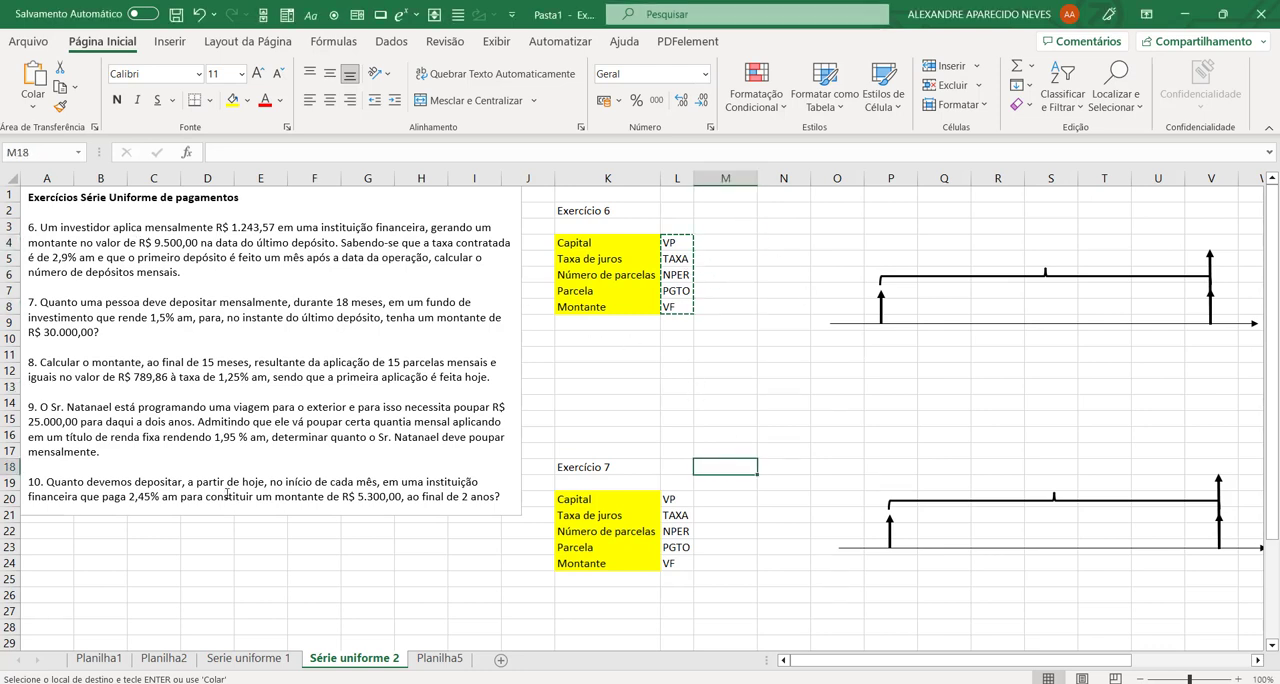
Step: Add "(postecipada)" at the end of exercise 6 in the text box and format it in bold red
click(238, 271)
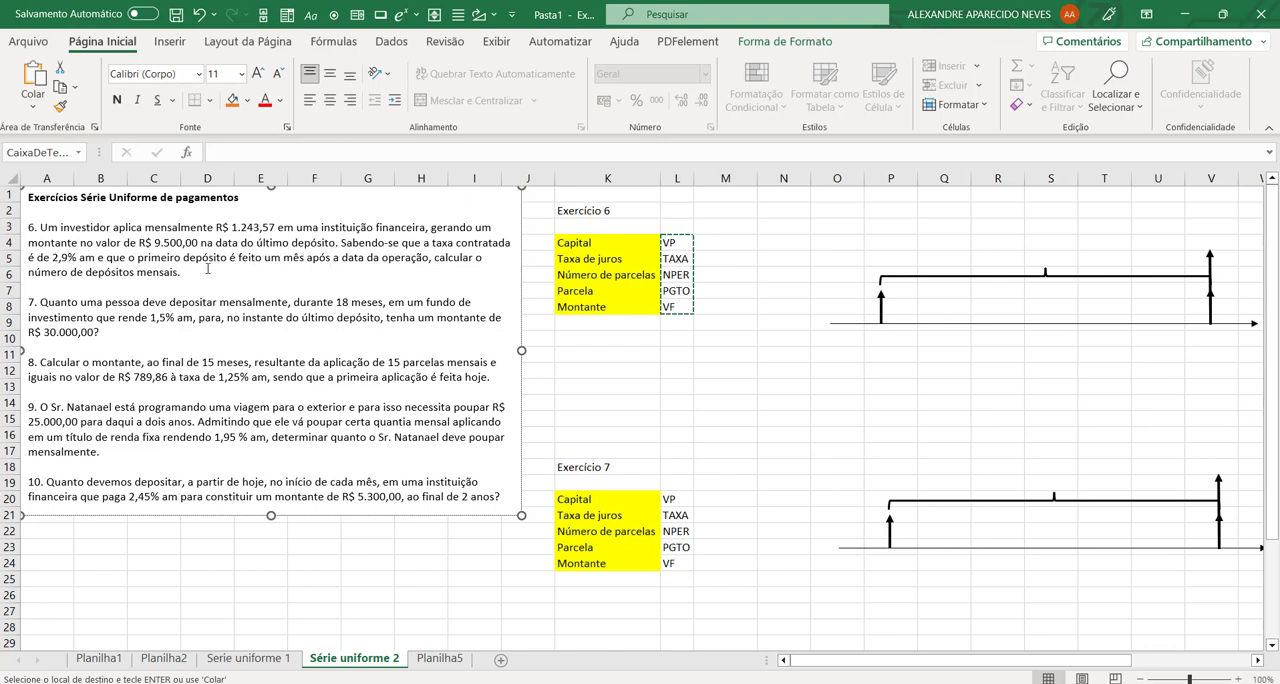
text((postecipada))
drag(184, 272, 253, 272)
click(265, 100)
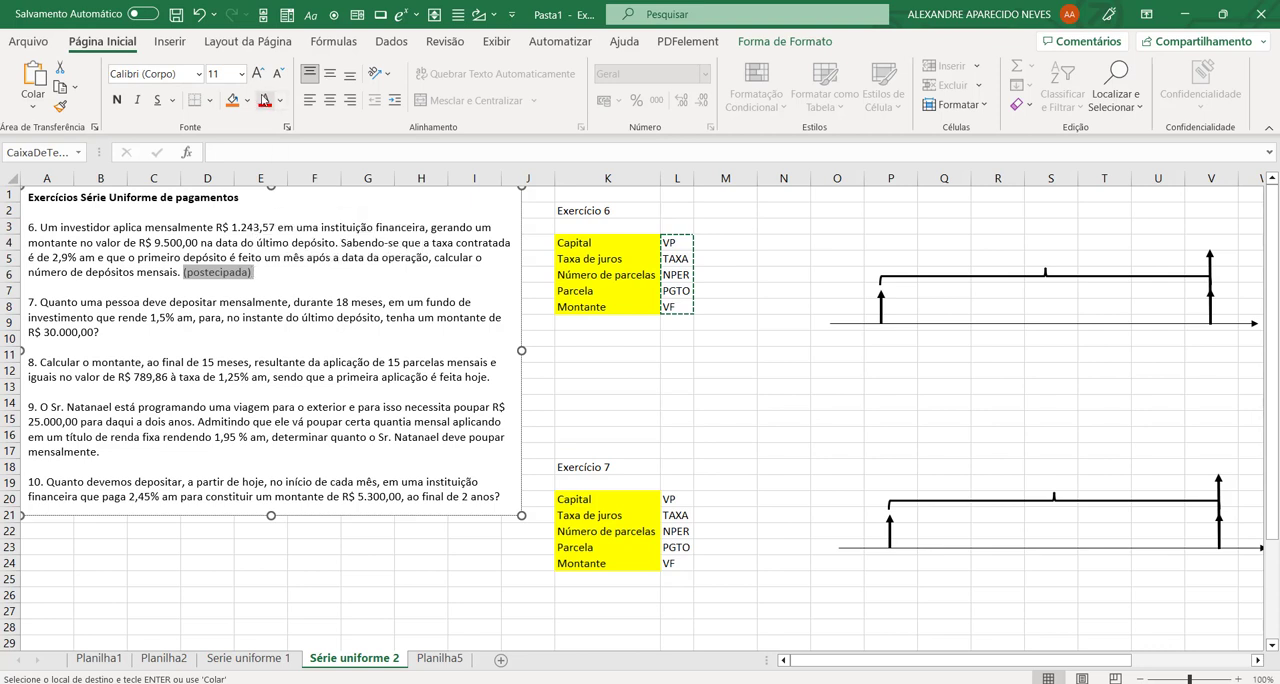
click(116, 100)
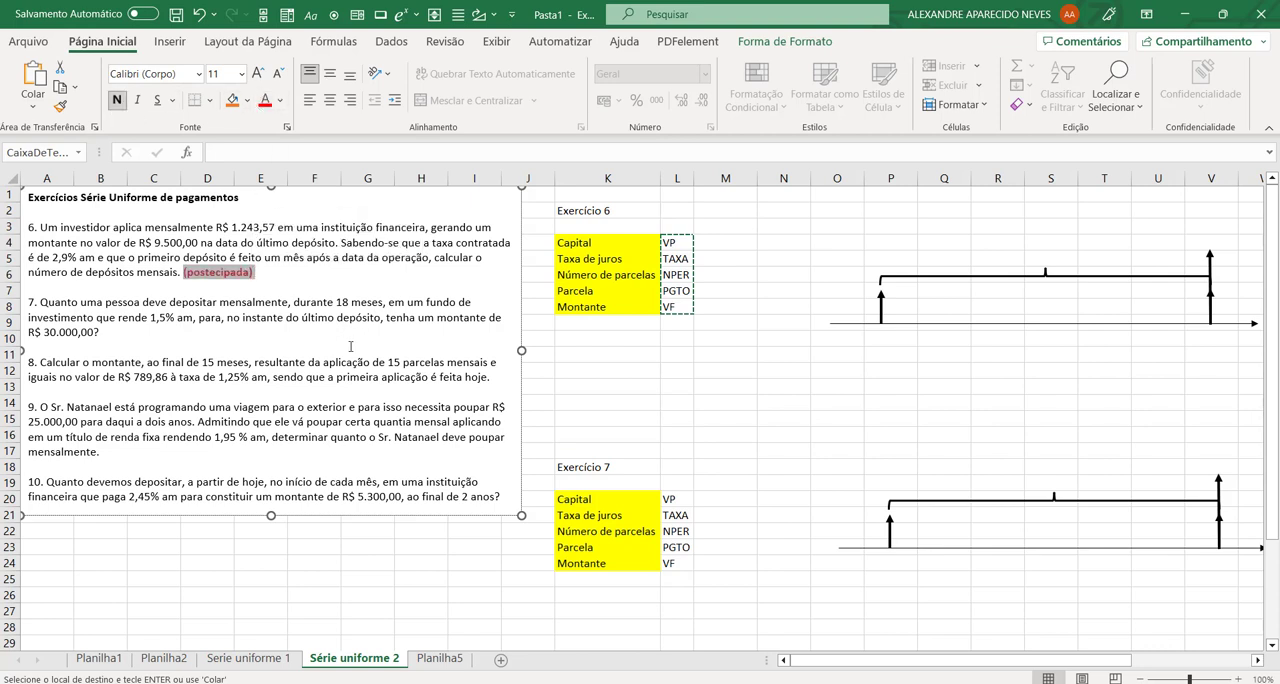
Step: Add "(antecipada e postecipada)" at the end of exercise 7 in the text box
click(351, 346)
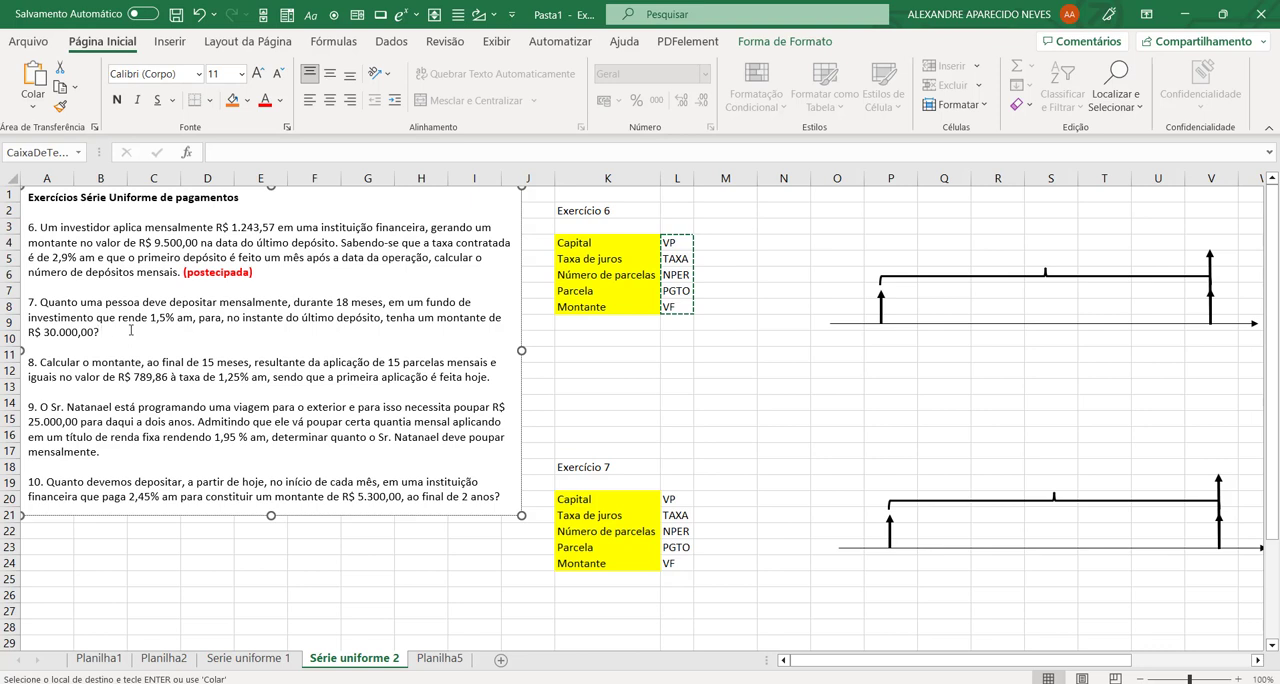
text((antecipada e postecipada))
Step: Format the "(antecipada e postecipada)" note of exercise 7 in bold red, leaving out the question mark before it
drag(94, 332, 236, 335)
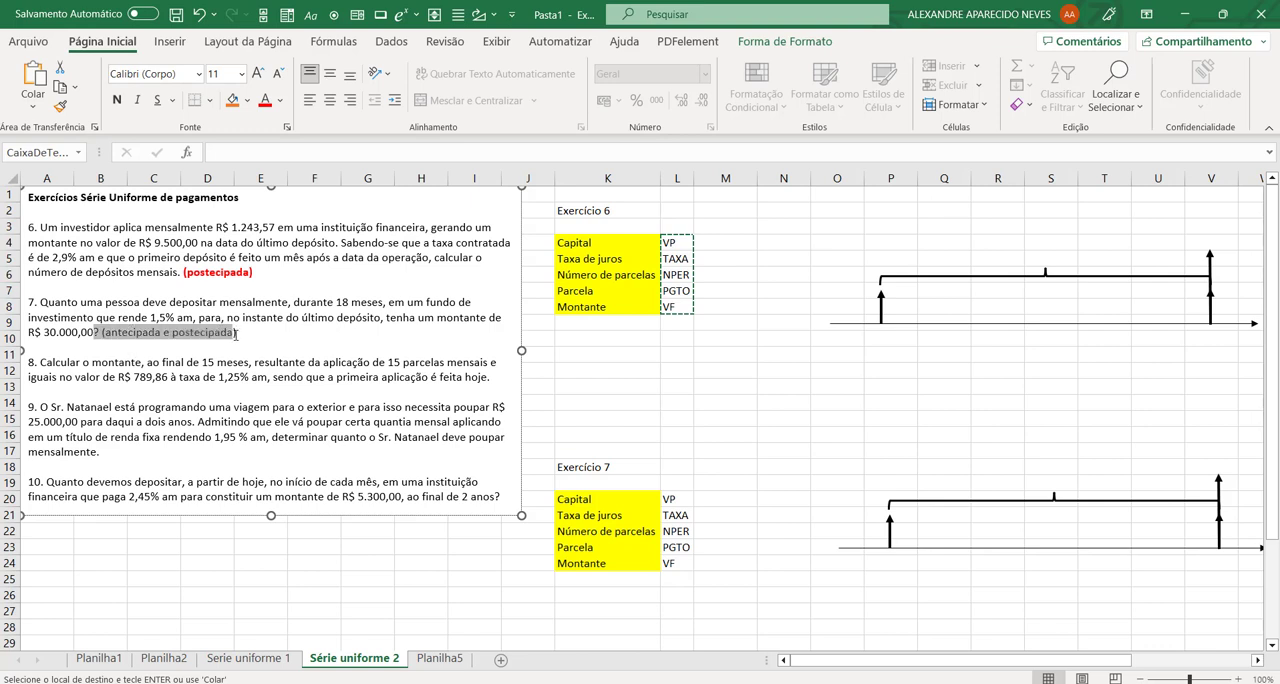
click(105, 338)
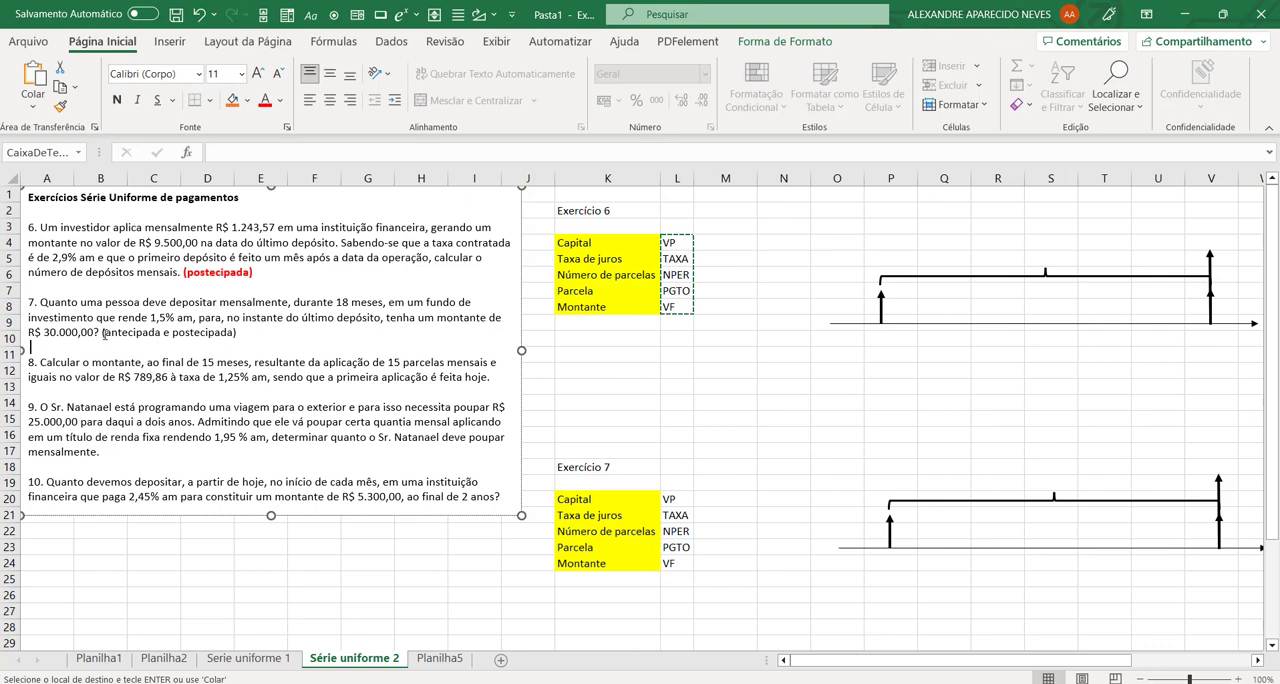
drag(103, 333, 238, 334)
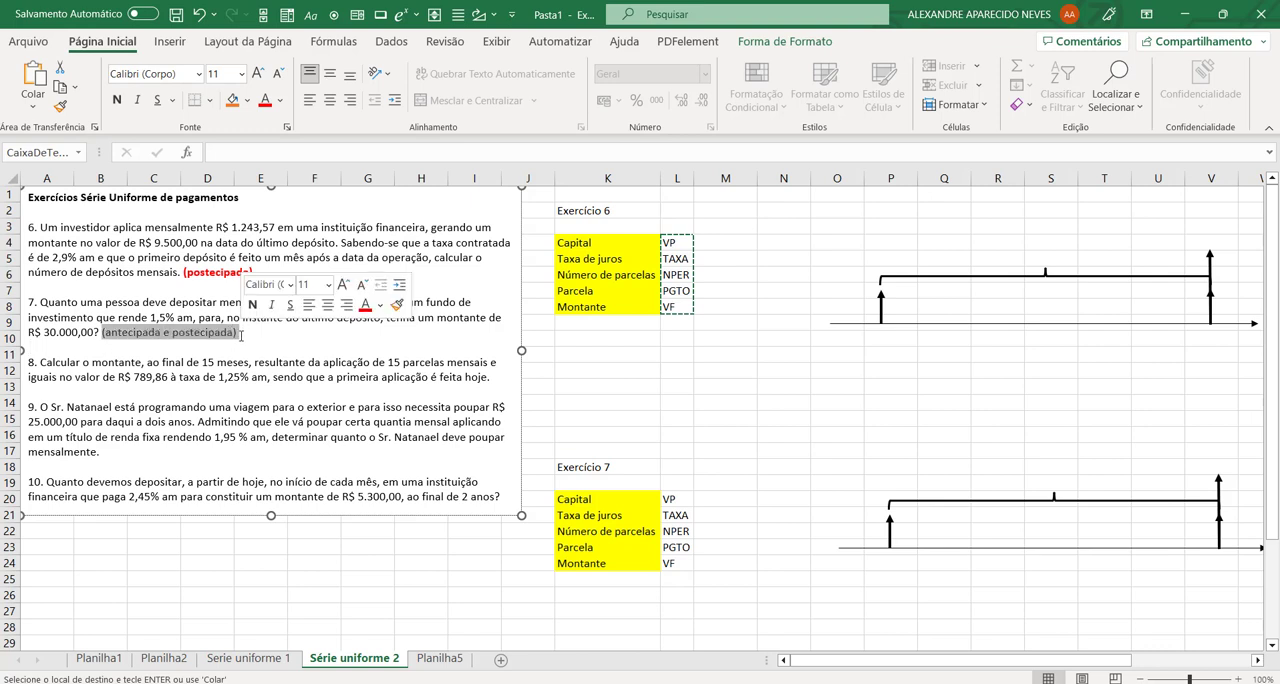
click(264, 99)
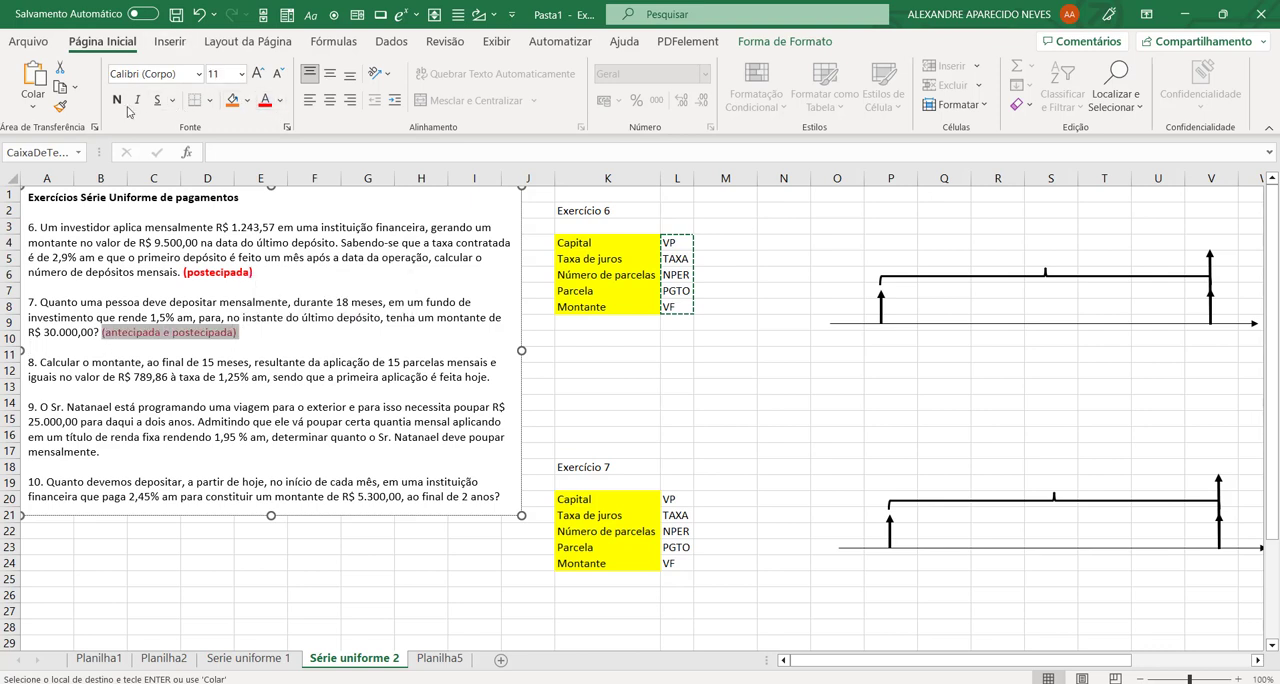
click(116, 101)
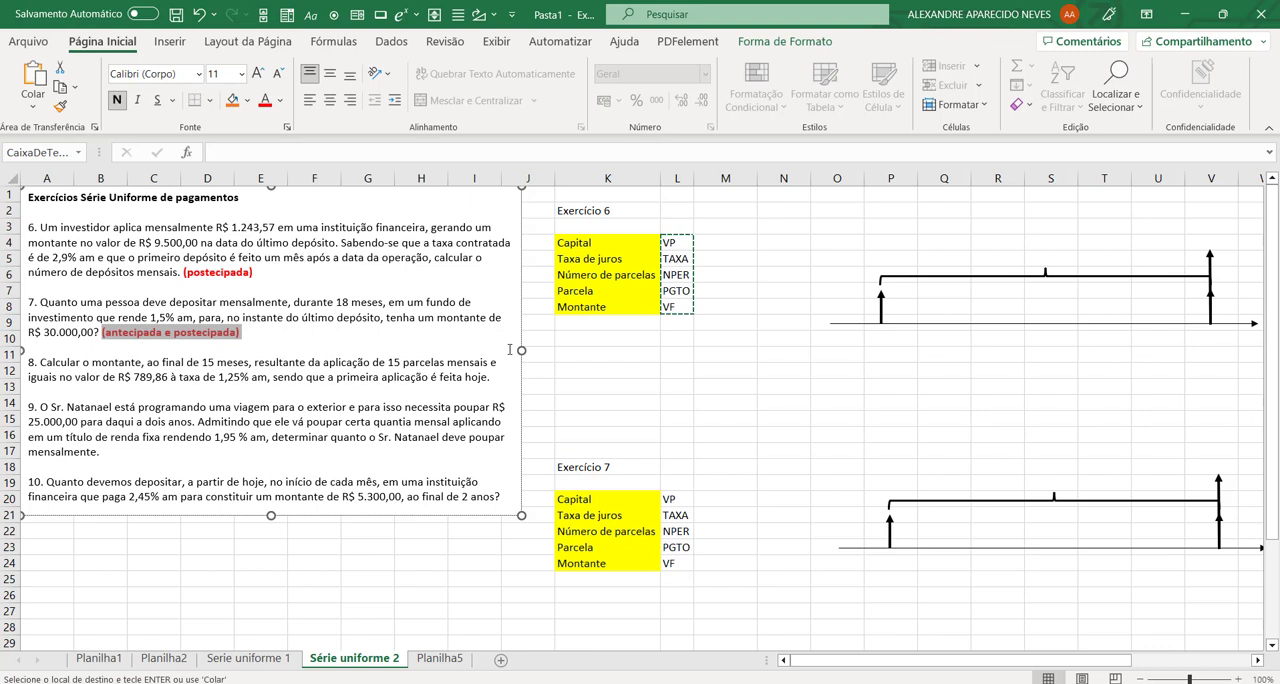
Step: Copy "(antecipada" from the exercise 7 note to the end of exercise 8 and complete it as "(antecipada)"
click(164, 336)
drag(164, 336, 103, 336)
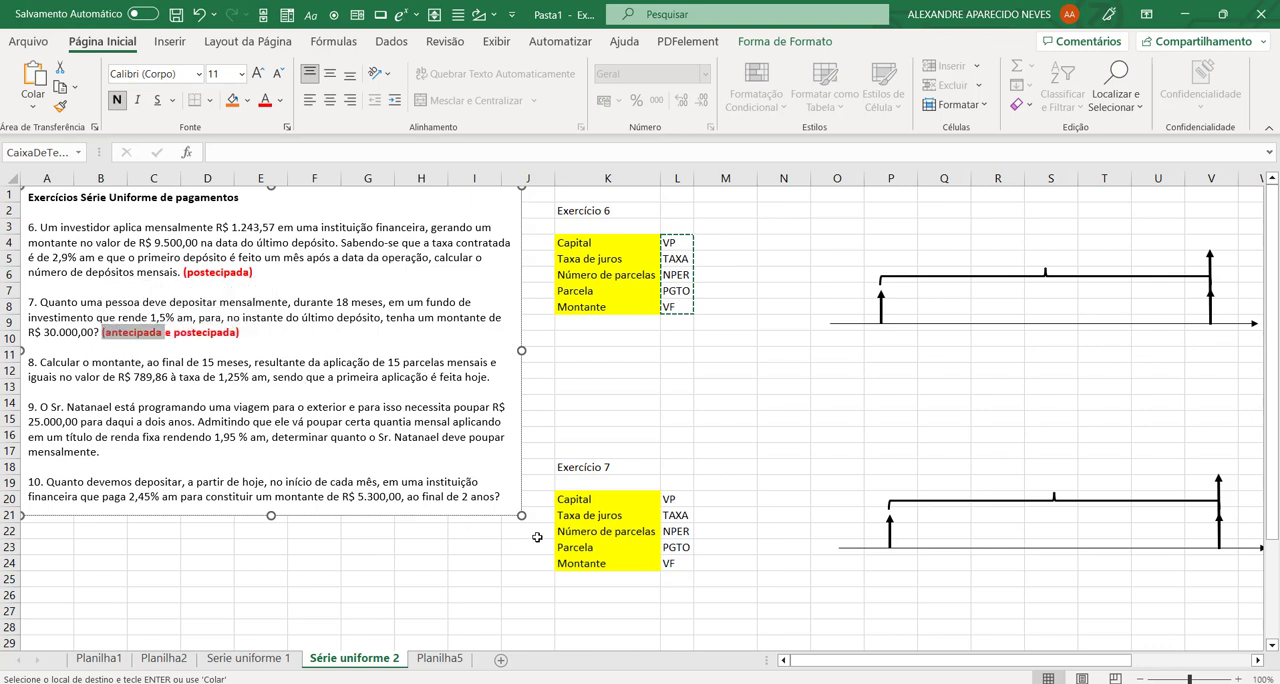
key(ctrl+c)
click(493, 379)
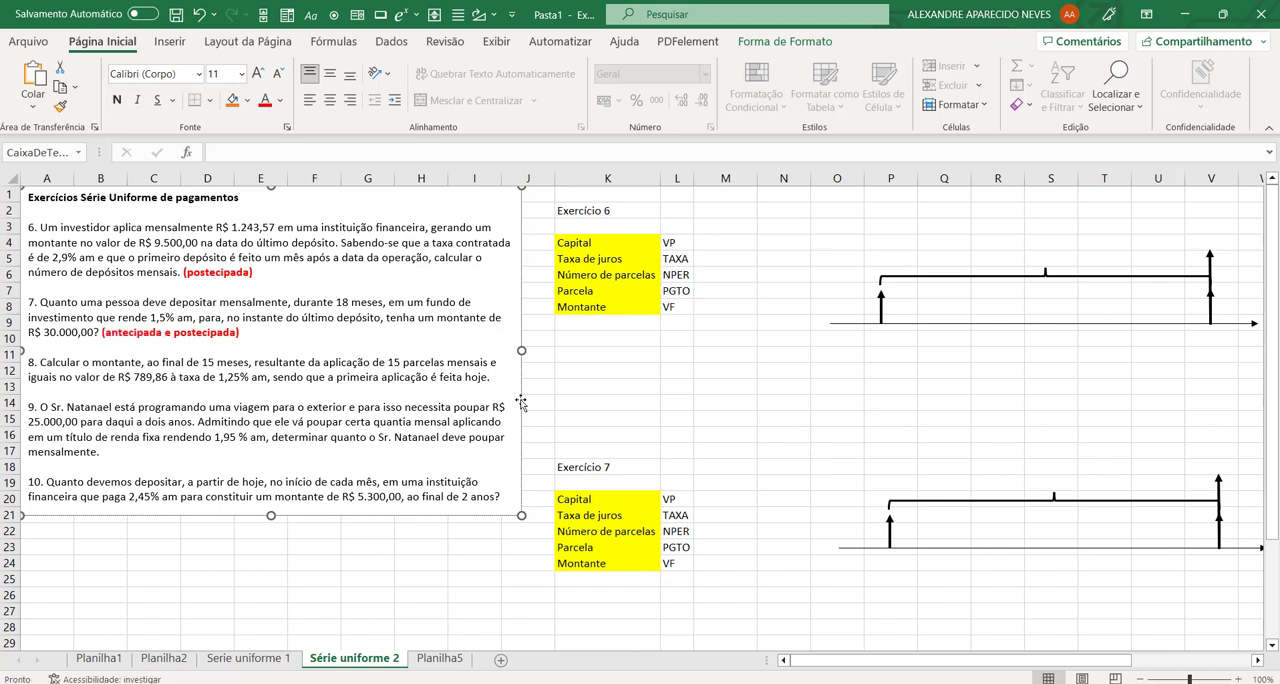
key(Return)
key(ctrl+v)
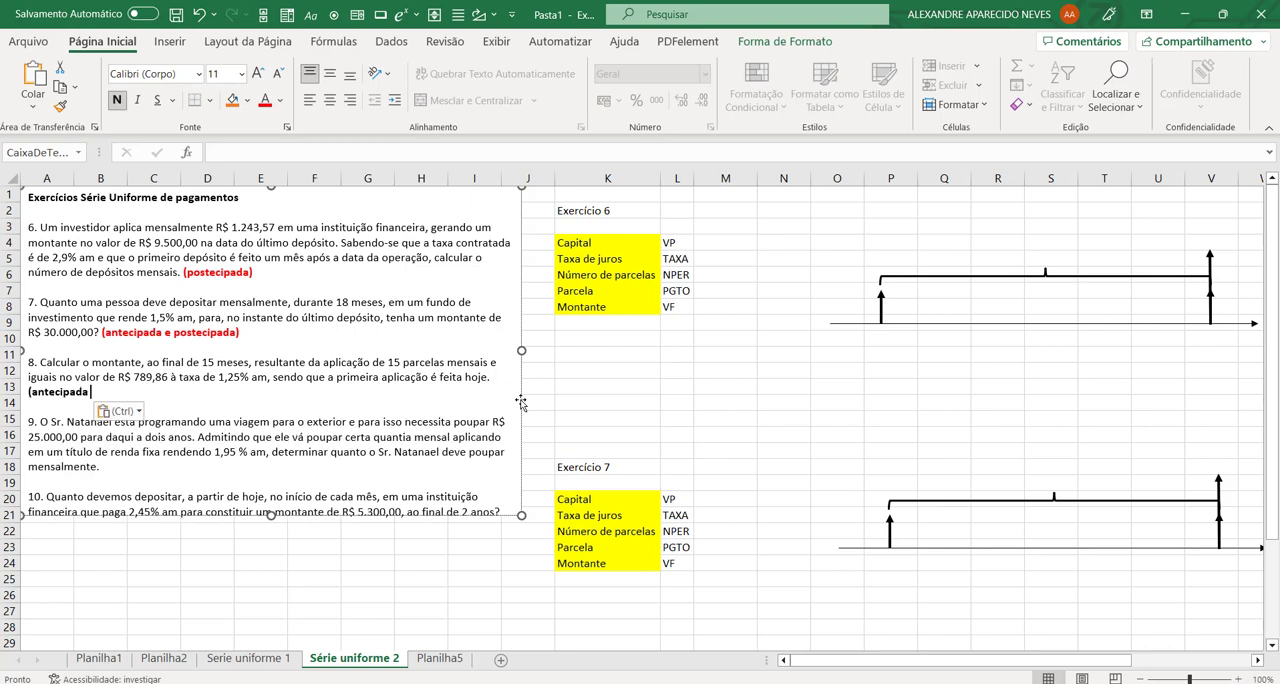
text())
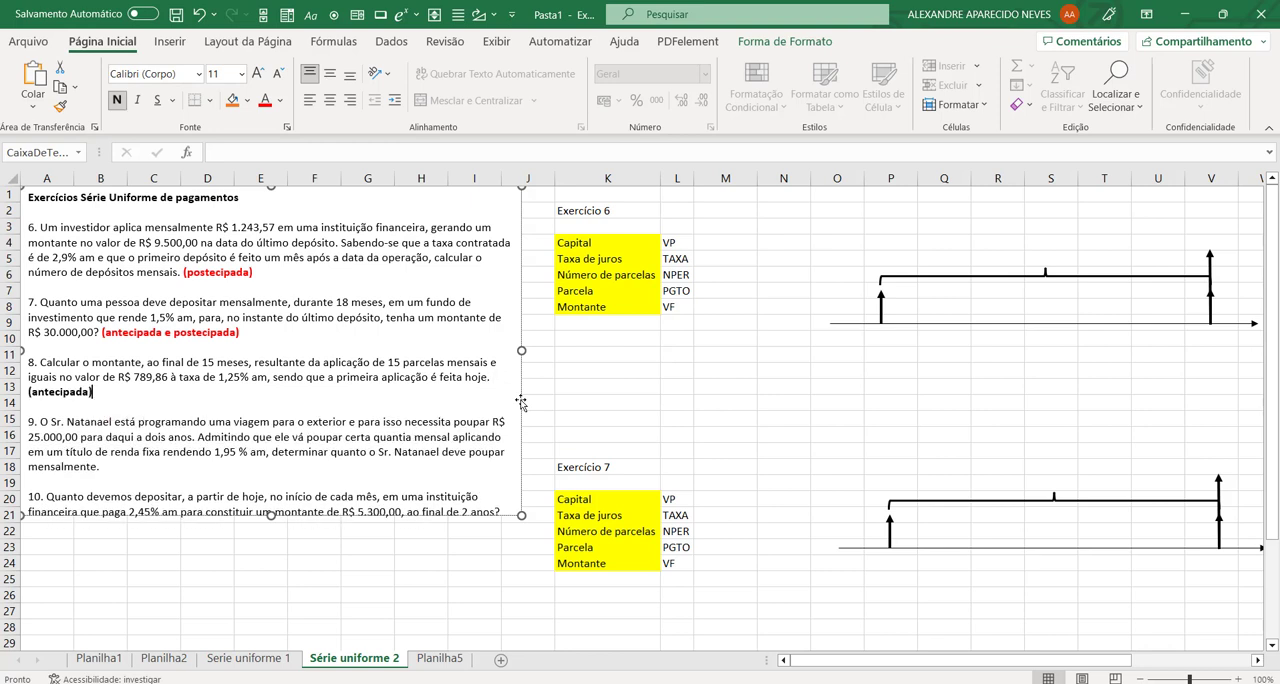
Step: Colour the exercise 8 note "(antecipada)" red and extend the text box downward to about row 23 so all the text fits
key(shift+Left)
key(shift+Left)
key(shift+Left)
key(shift+Left)
key(shift+Left)
key(shift+Left)
key(shift+Left)
key(shift+Left)
key(shift+Left)
key(shift+Left)
key(shift+Left)
key(shift+Left)
key(shift+Left)
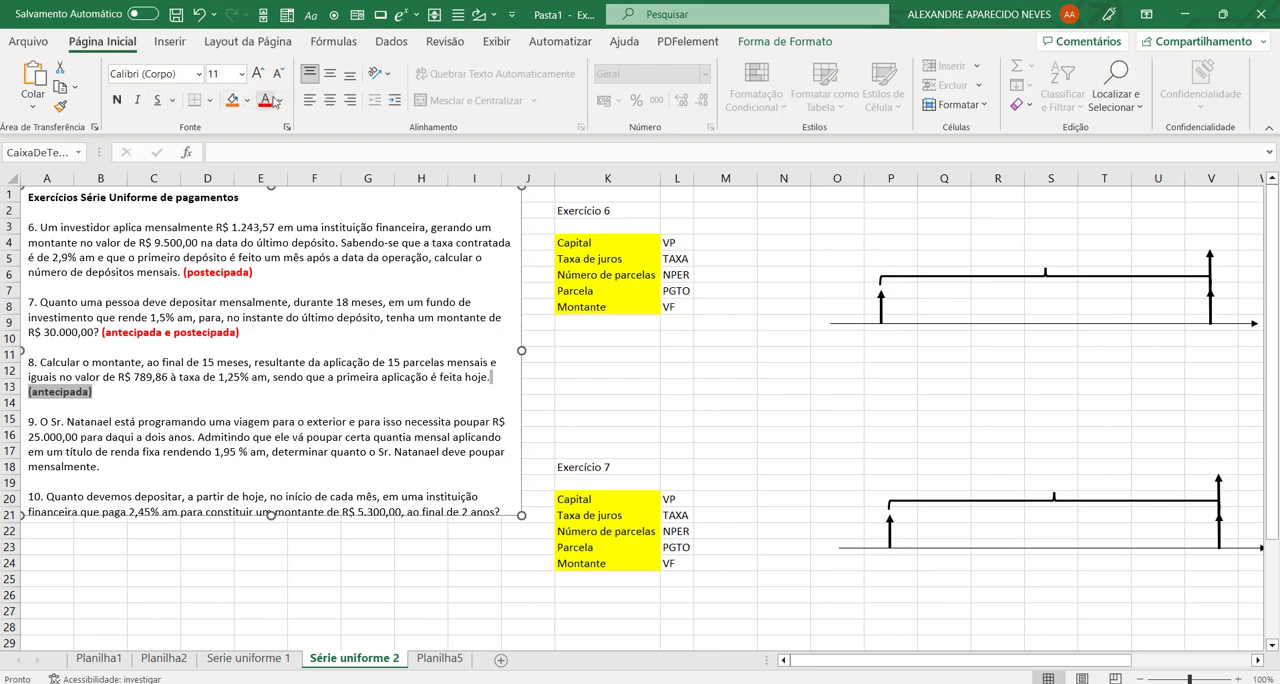
click(266, 102)
click(270, 516)
drag(270, 516, 270, 558)
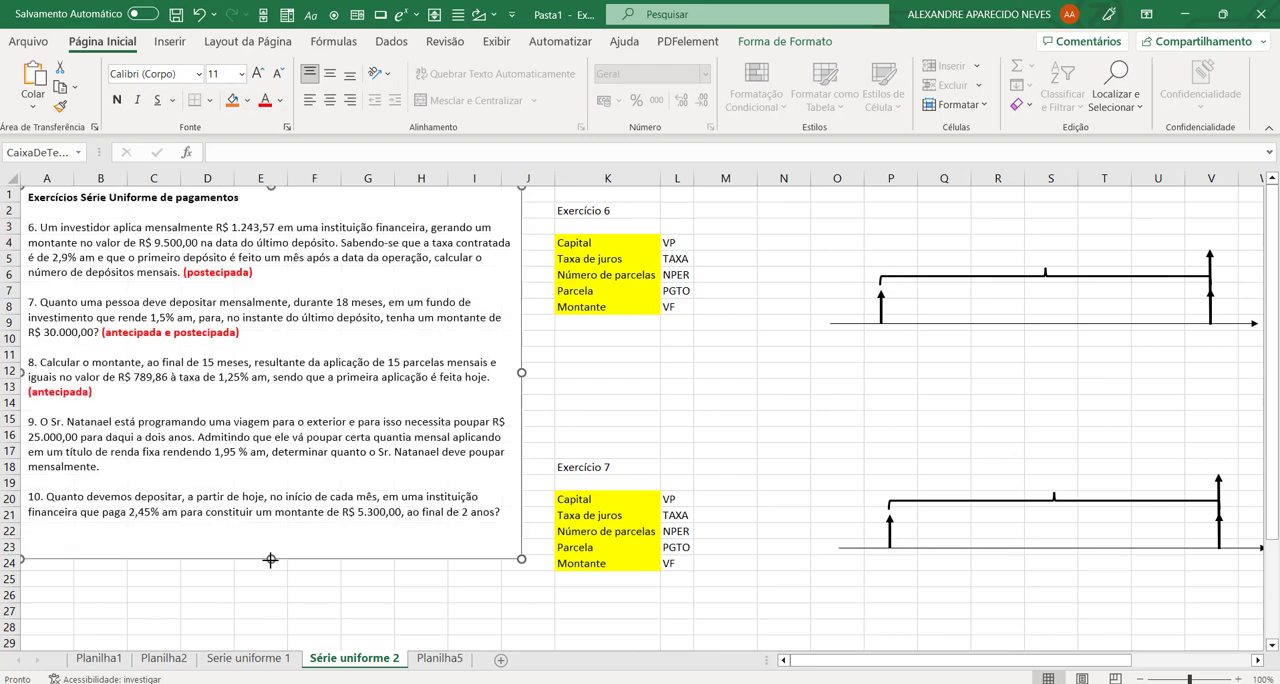
Step: Copy the exercise 7 note "(antecipada e postecipada)" to the end of exercise 9 and colour it red
click(149, 465)
mouse_move(241, 332)
mouse_down()
mouse_move(97, 334)
mouse_move(242, 337)
mouse_up()
click(103, 335)
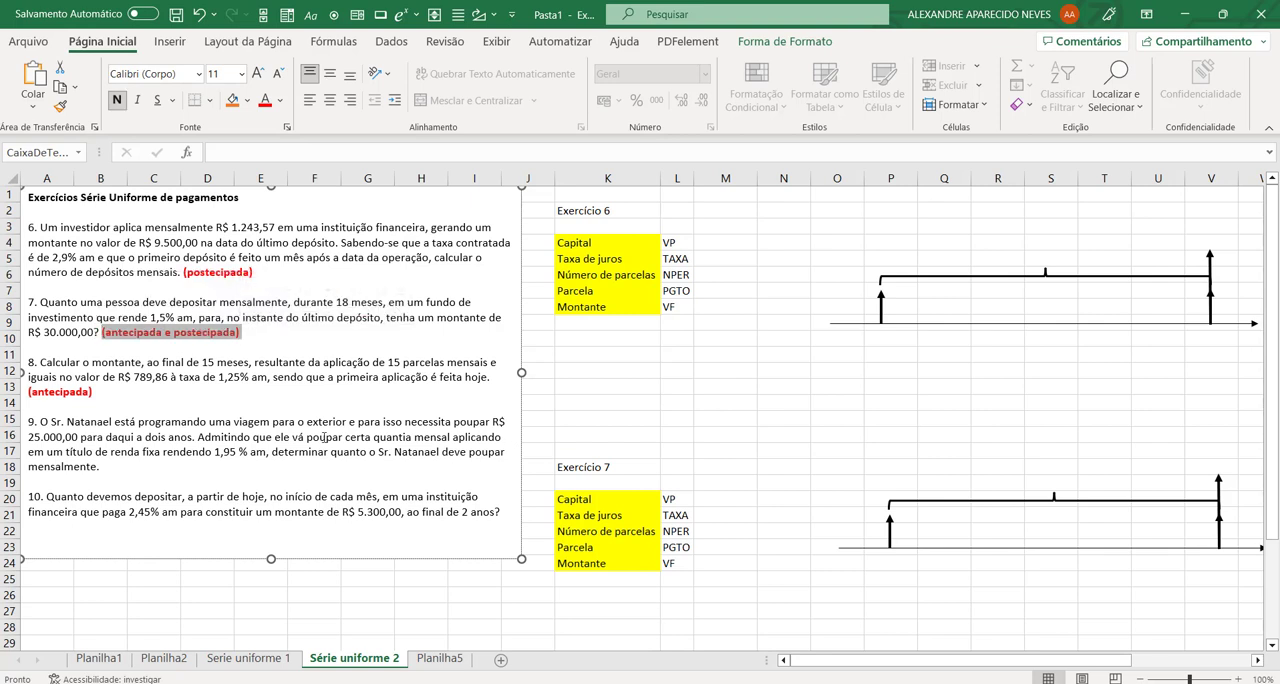
key(ctrl+c)
click(112, 468)
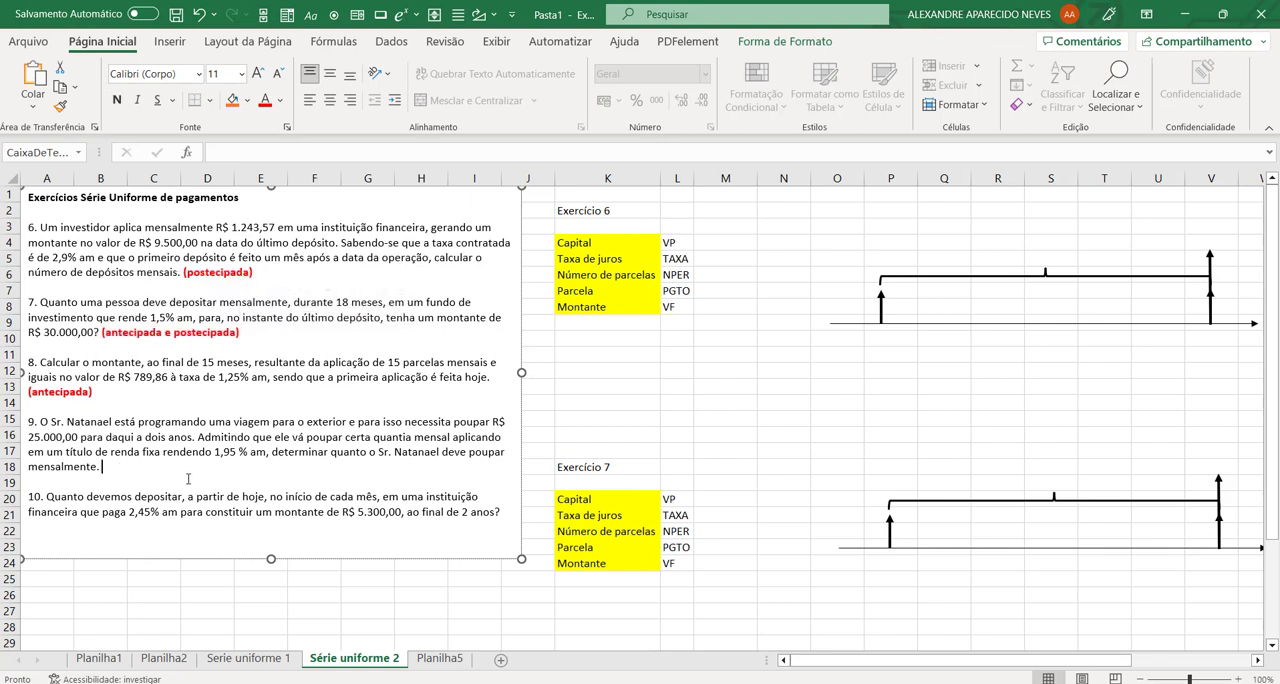
key(ctrl+v)
key(BackSpace)
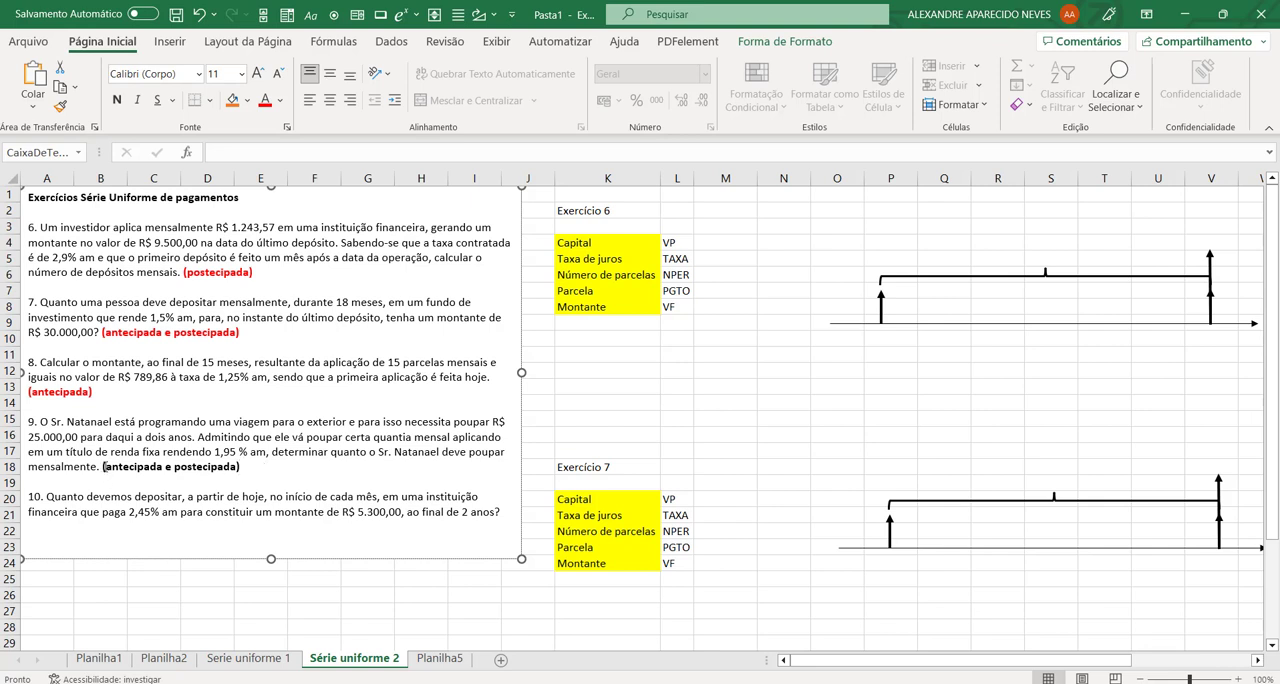
drag(103, 466, 242, 466)
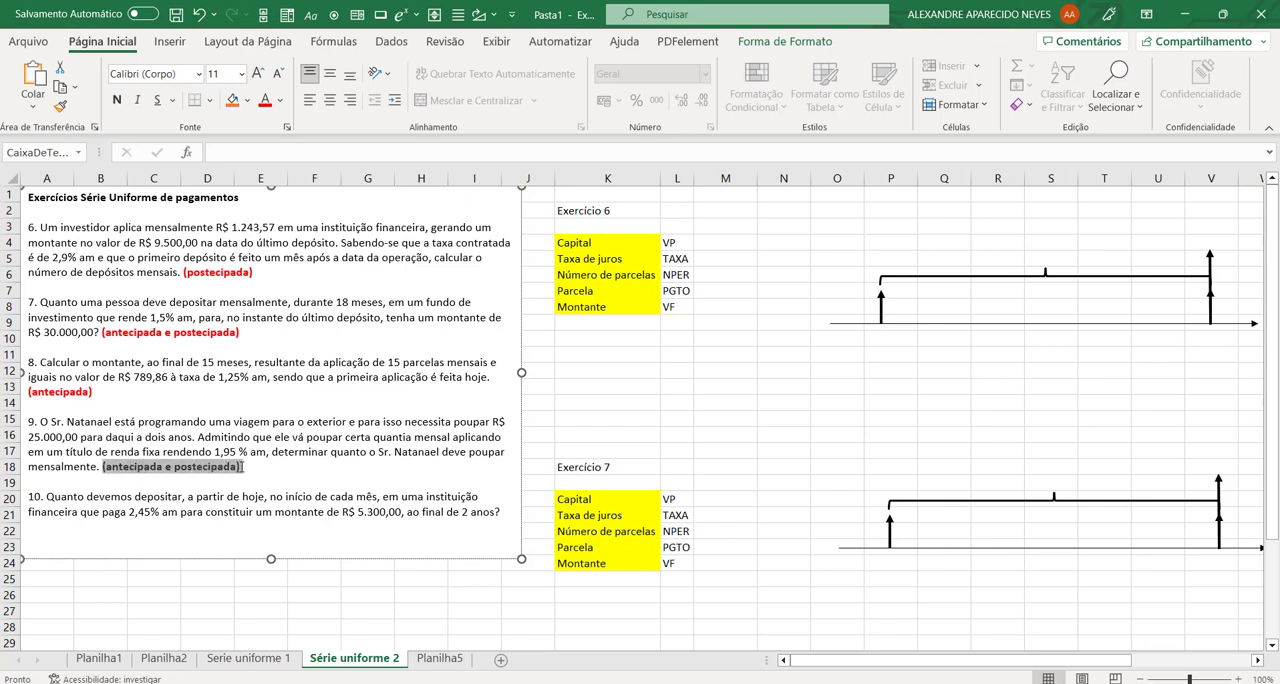
click(265, 100)
Step: Copy the exercise 8 note "(antecipada)" to the end of exercise 10 and colour it red
click(510, 514)
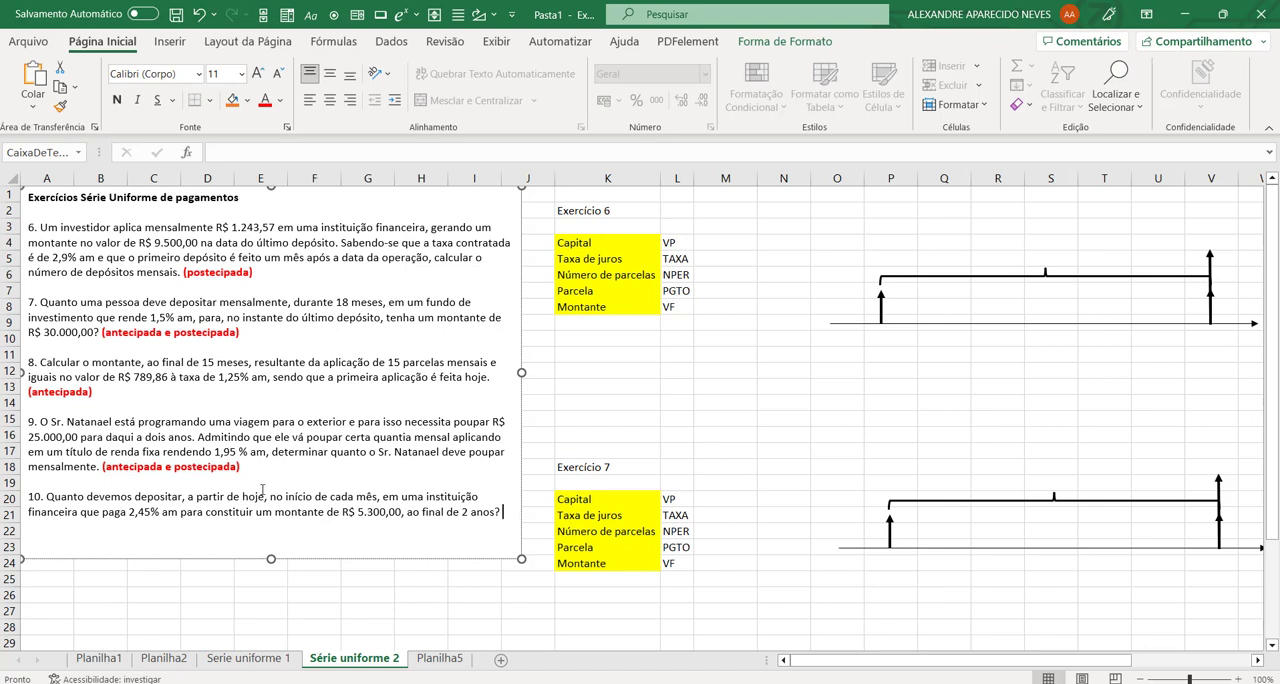
drag(95, 394, 28, 393)
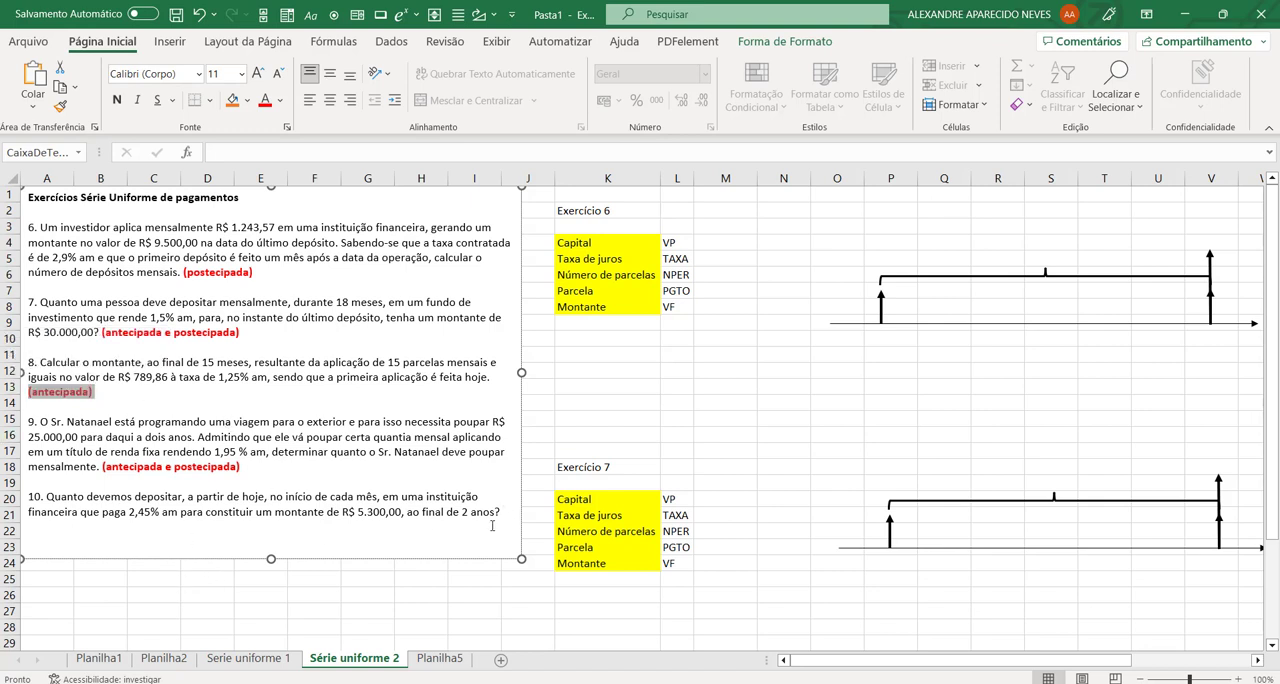
click(501, 514)
key(Return)
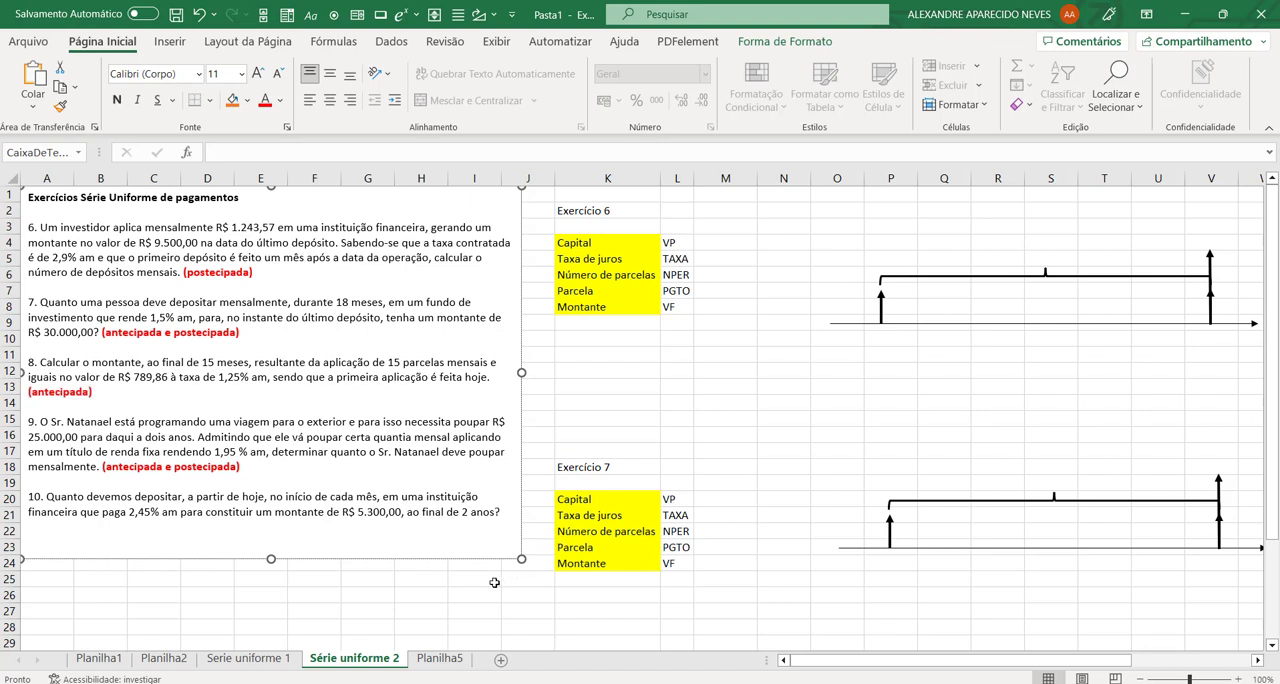
key(ctrl+v)
drag(28, 537, 28, 527)
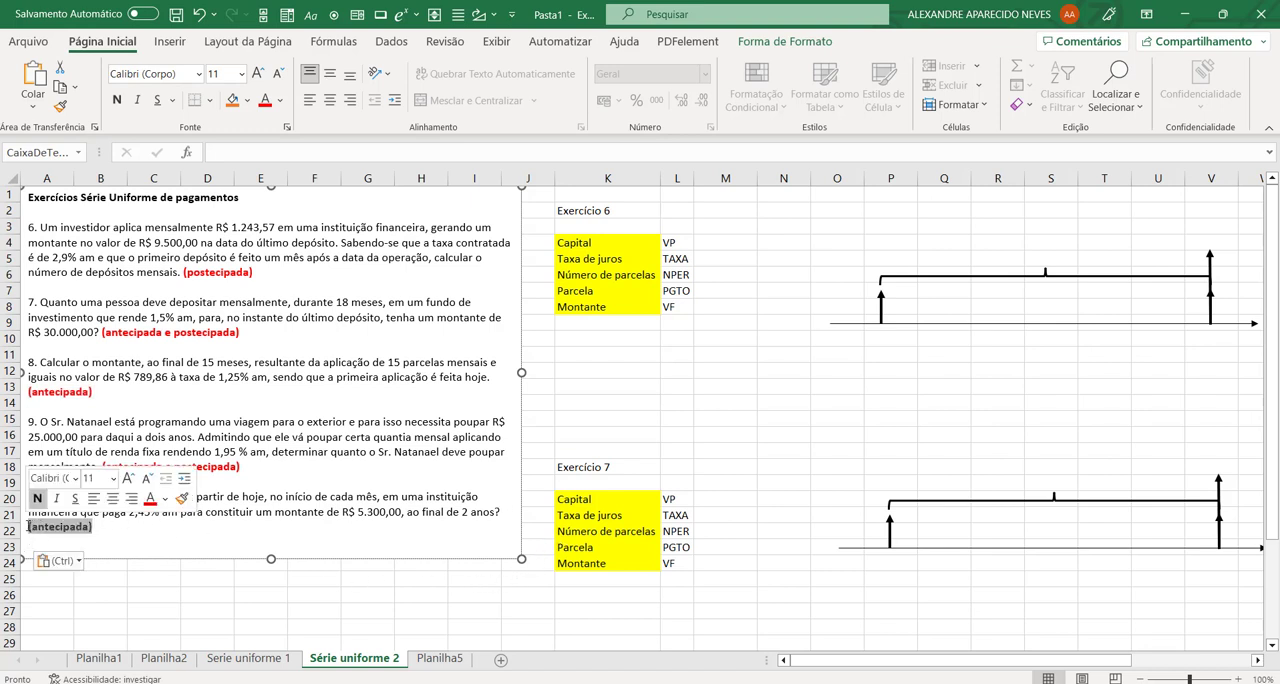
click(263, 99)
click(253, 529)
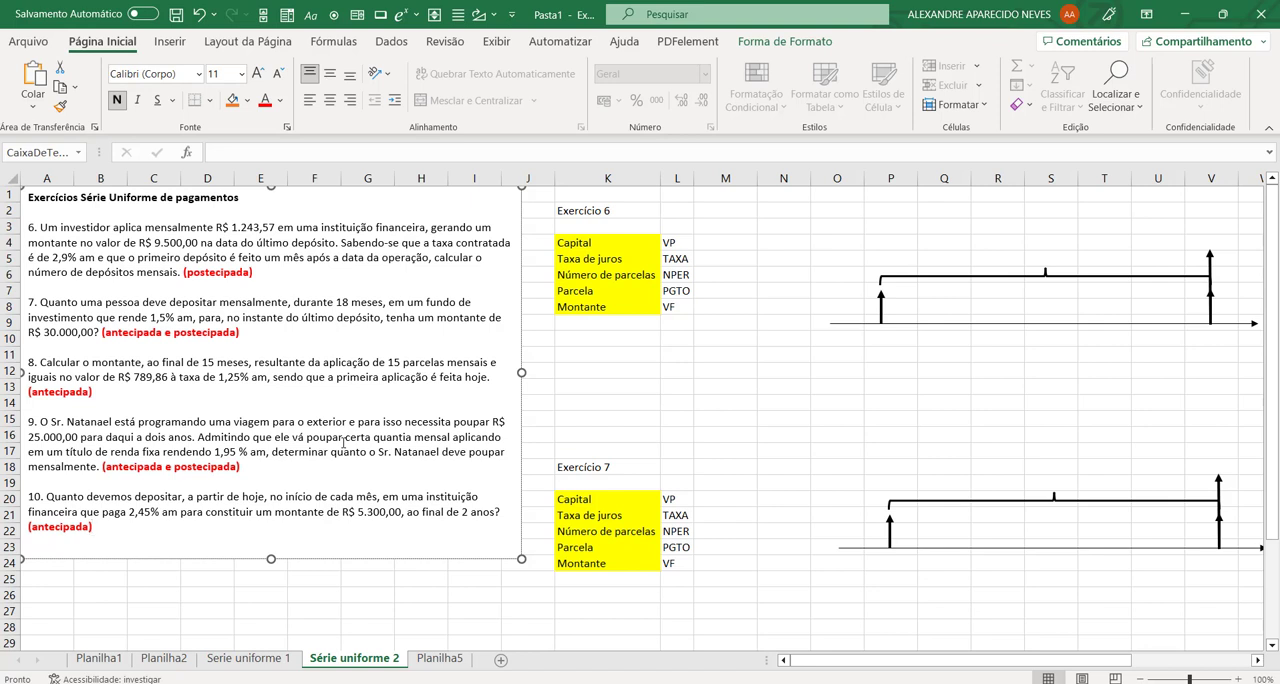
Step: Enter the exercise 6 amounts: 1243,57 for Parcela in M7 and -9500 for Montante in M8
click(764, 358)
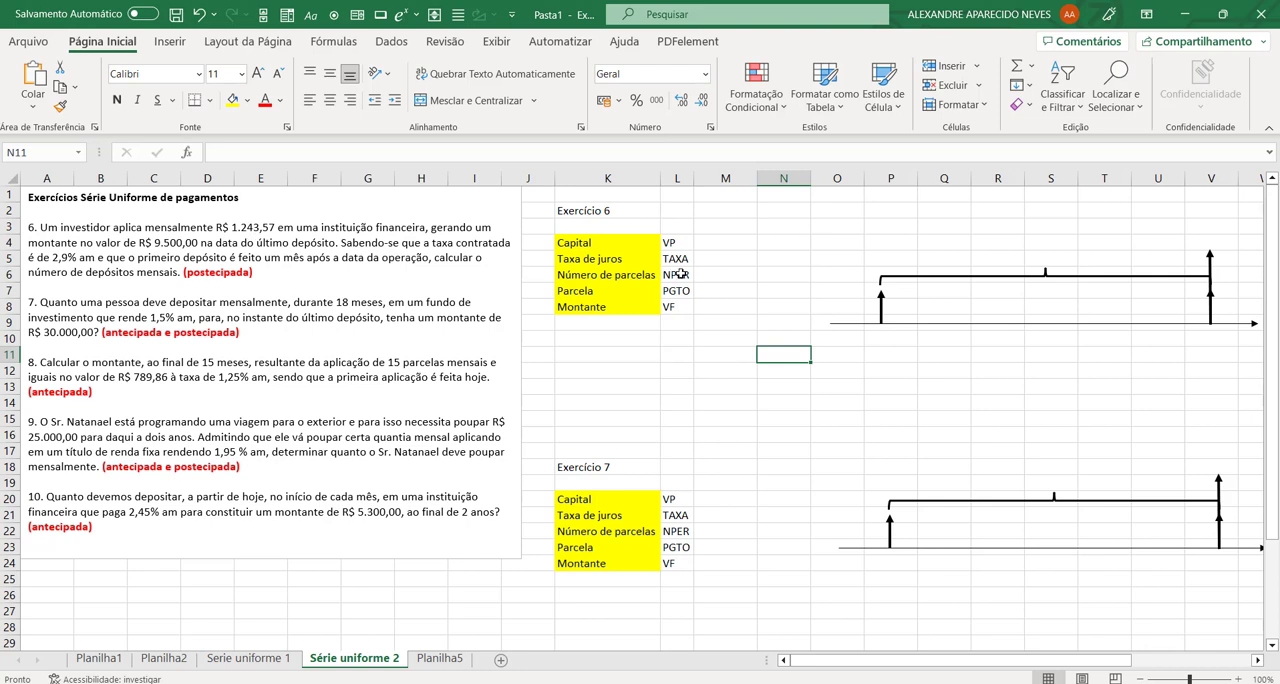
click(714, 277)
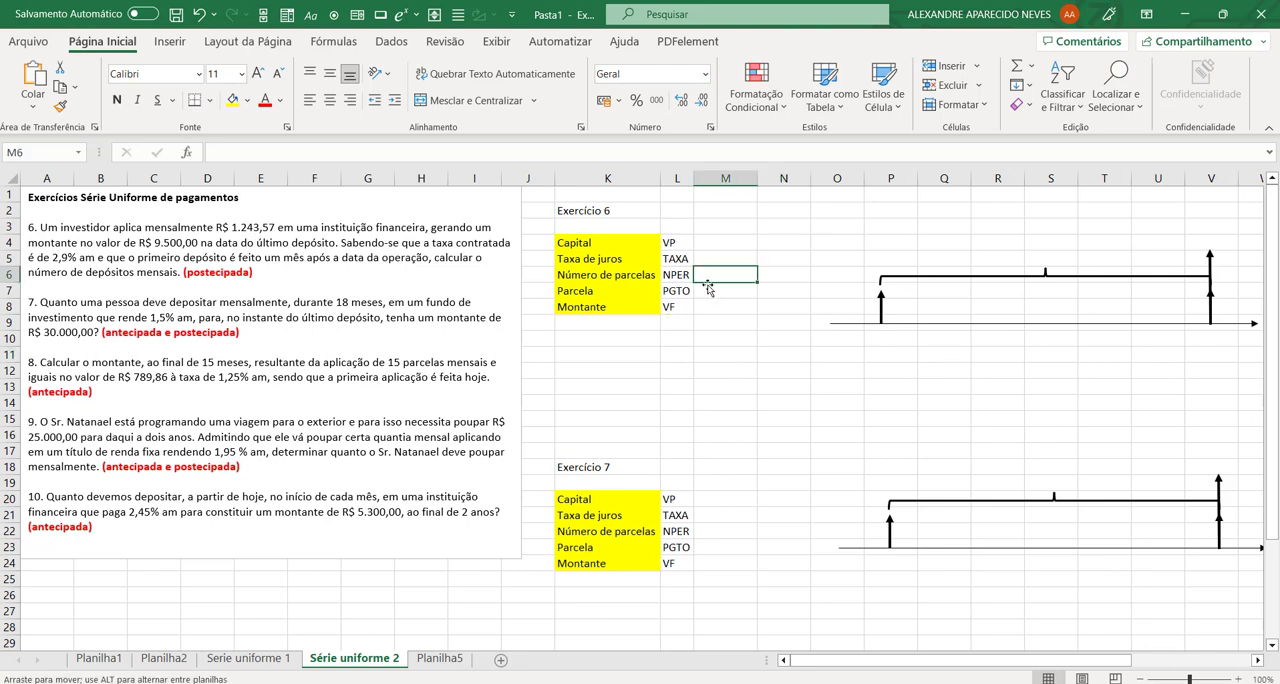
click(727, 294)
text(12)
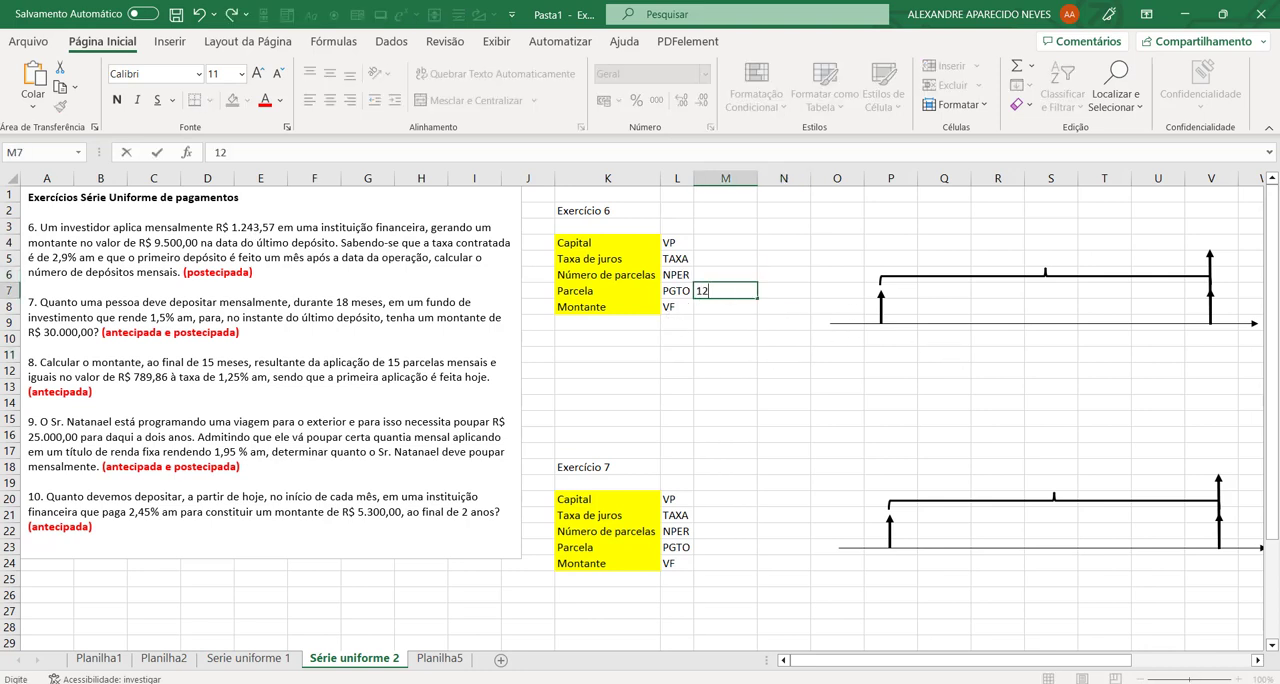
text(43,57)
key(Return)
text(-9500)
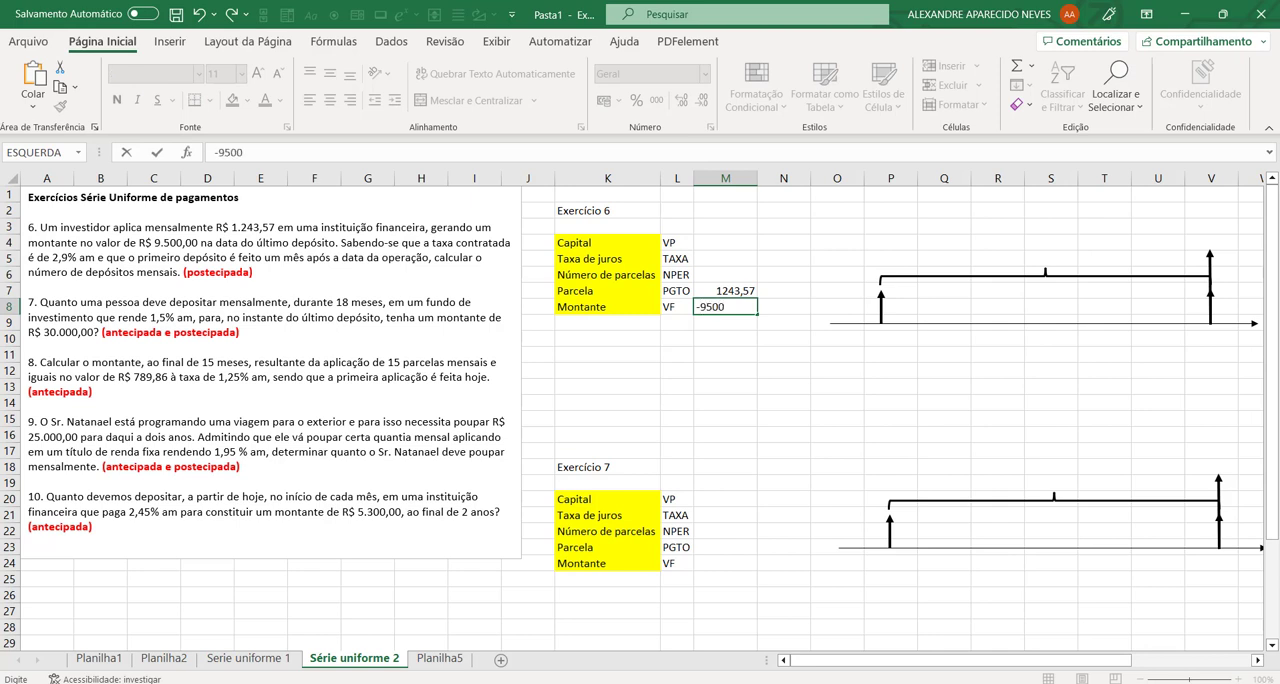
key(Return)
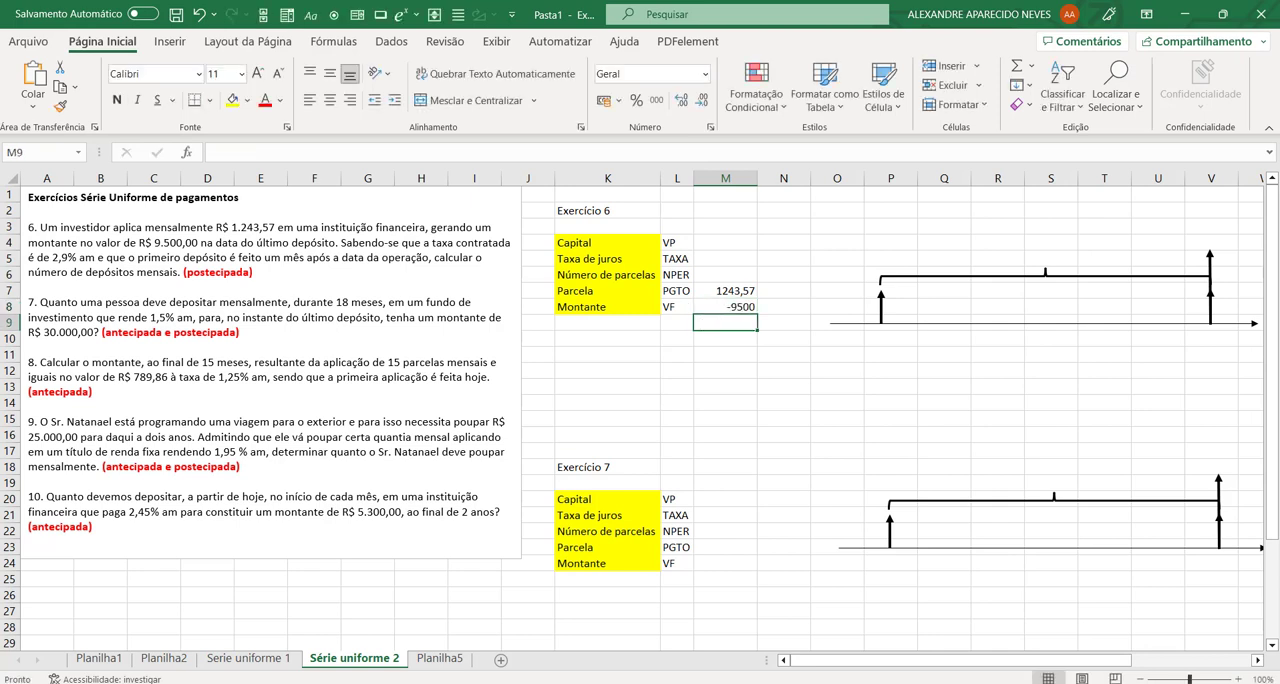
Step: Enter 2,9% as the exercise 6 interest rate (Taxa de juros) in M5
click(713, 259)
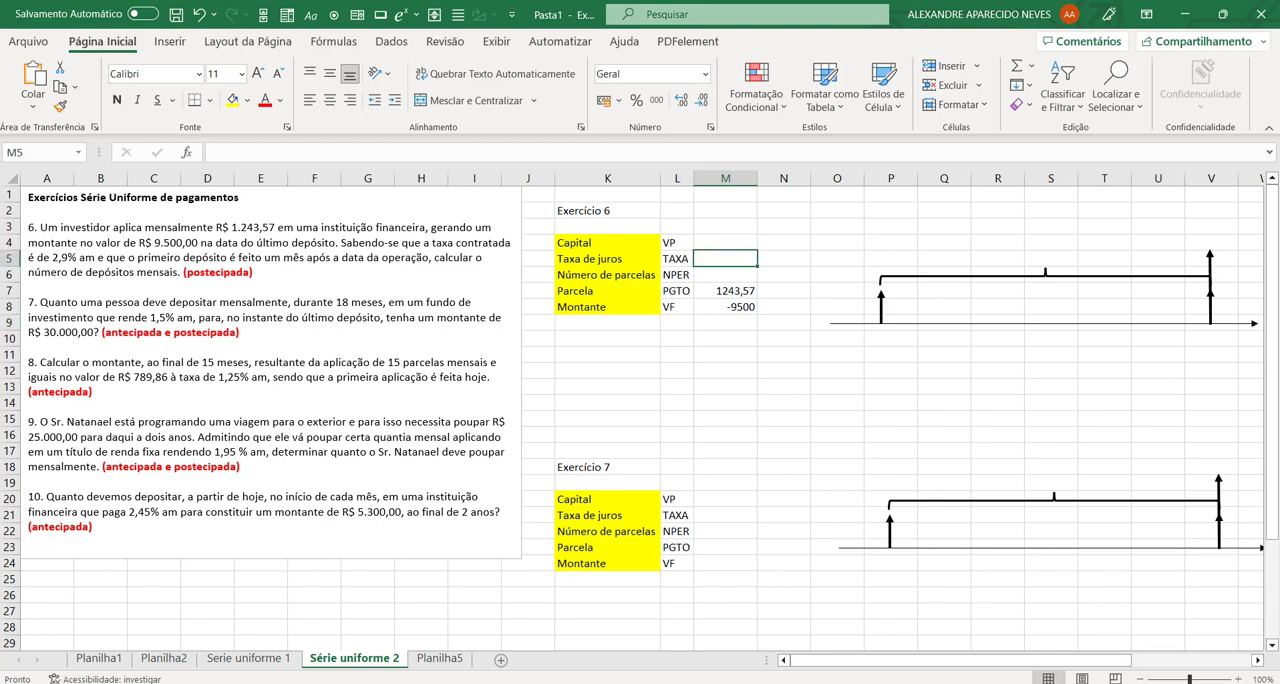
text(2,9)
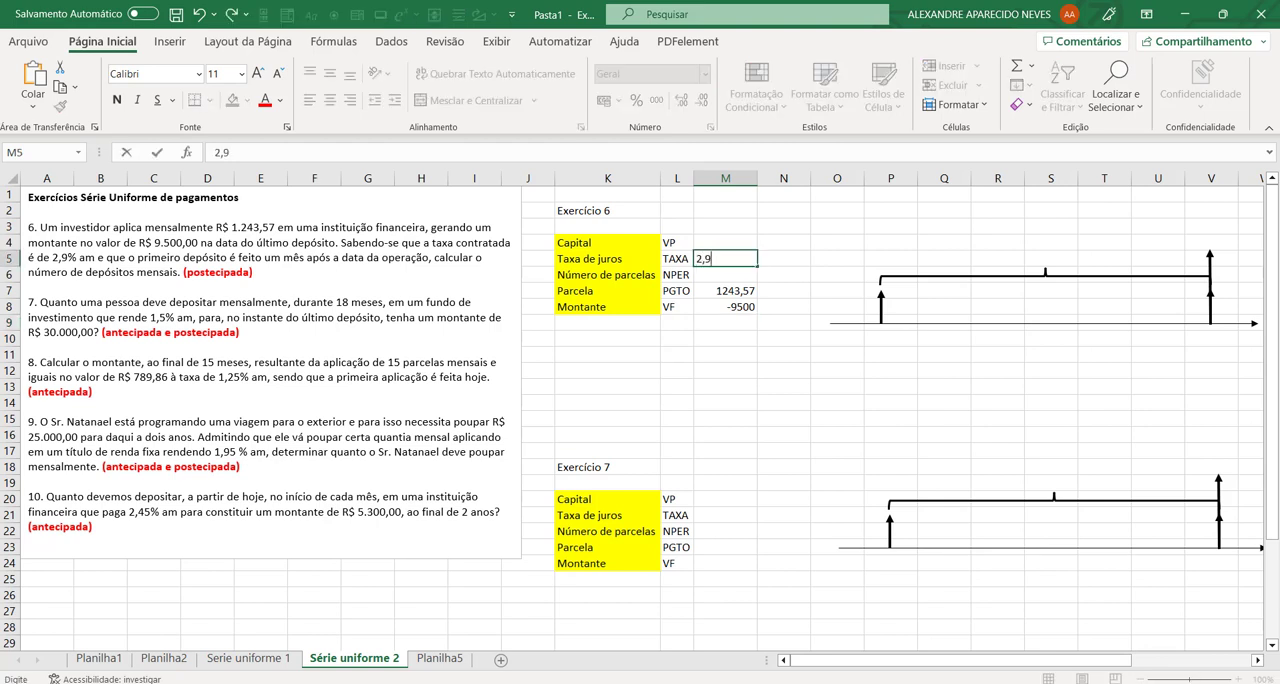
text(%)
key(Return)
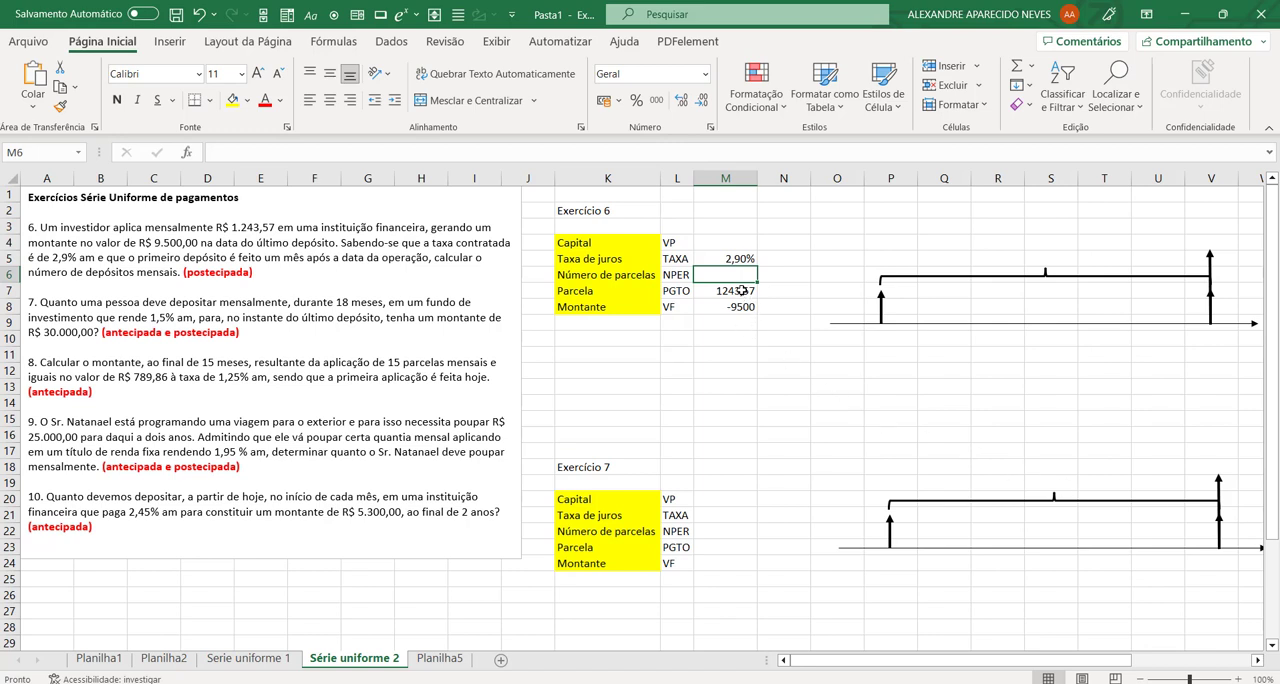
Step: Format the Parcela and Montante amounts in M7:M8 as R$ accounting currency and autofit column M's width
drag(741, 290, 741, 307)
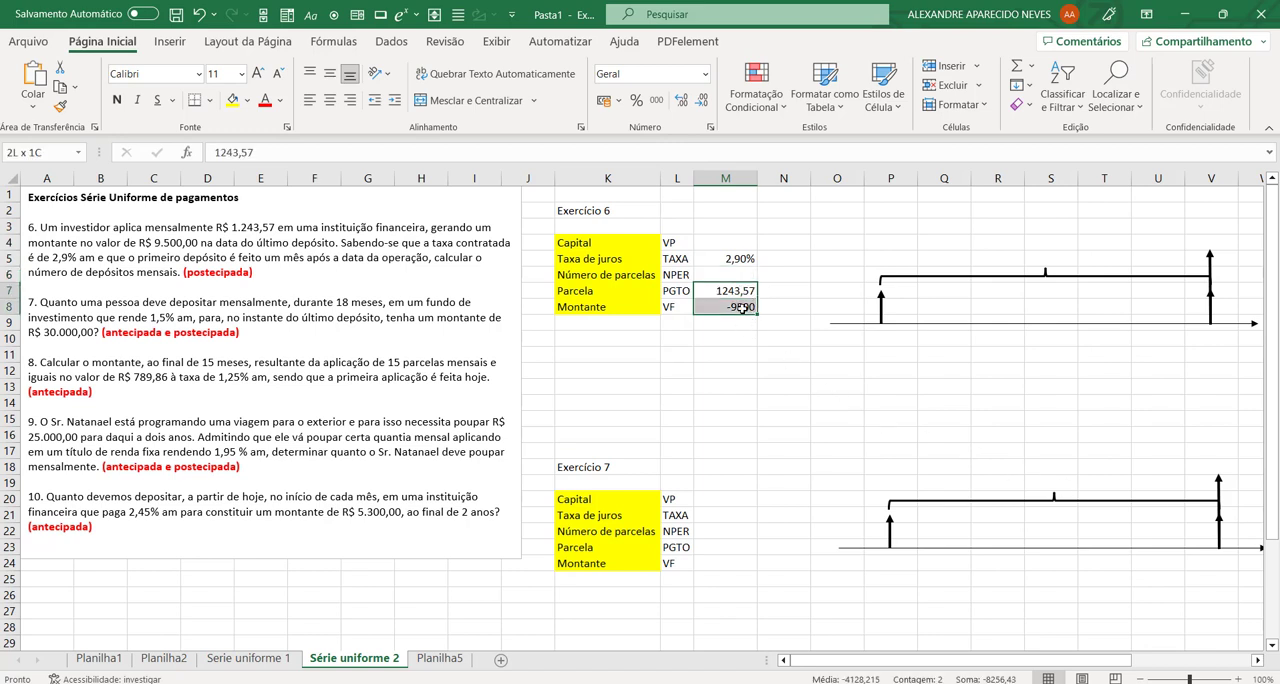
click(603, 100)
click(676, 402)
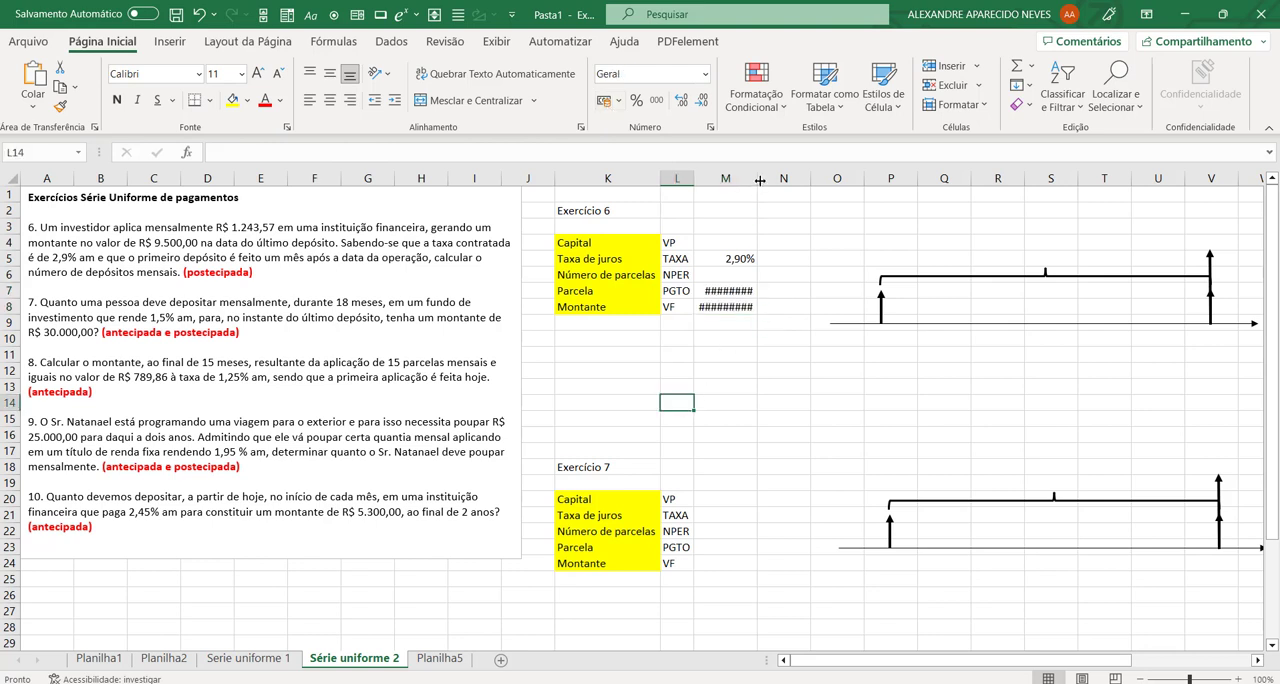
double_click(756, 179)
click(752, 376)
Step: Calculate exercise 6's number of payments in M6 with the NPER function, using Taxa M5, Pgto M7, Vf M8 and Tipo 0
click(743, 277)
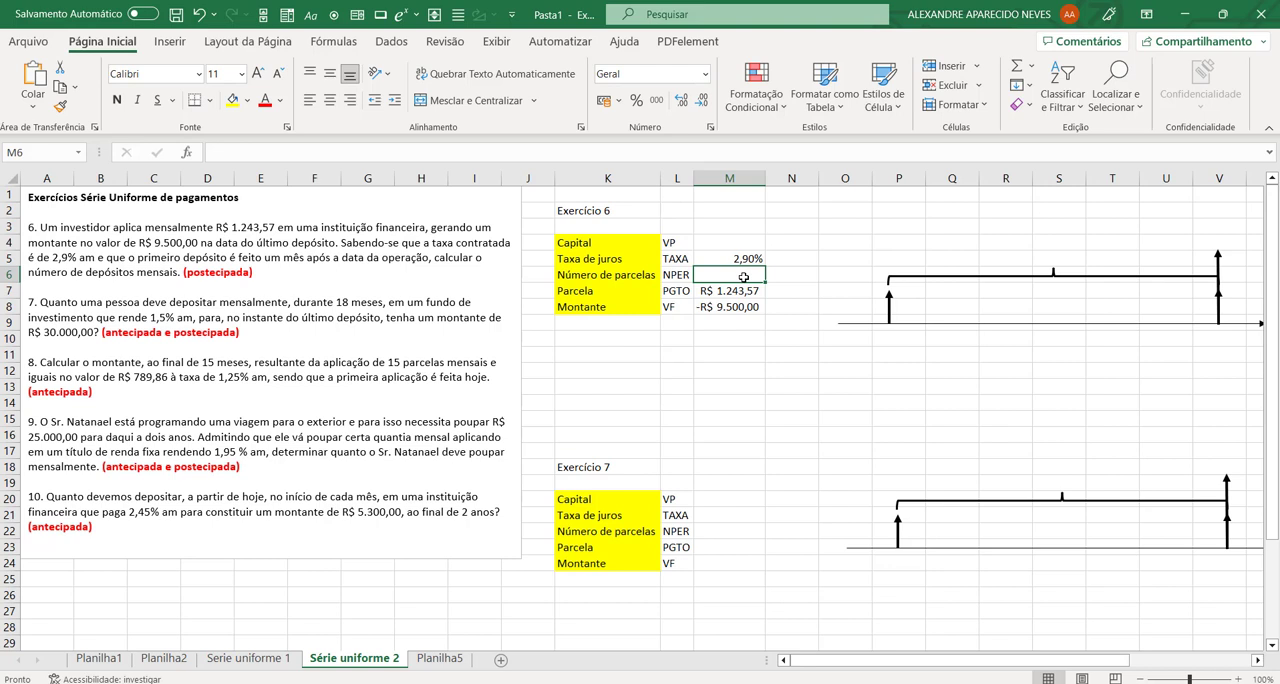
text(=np)
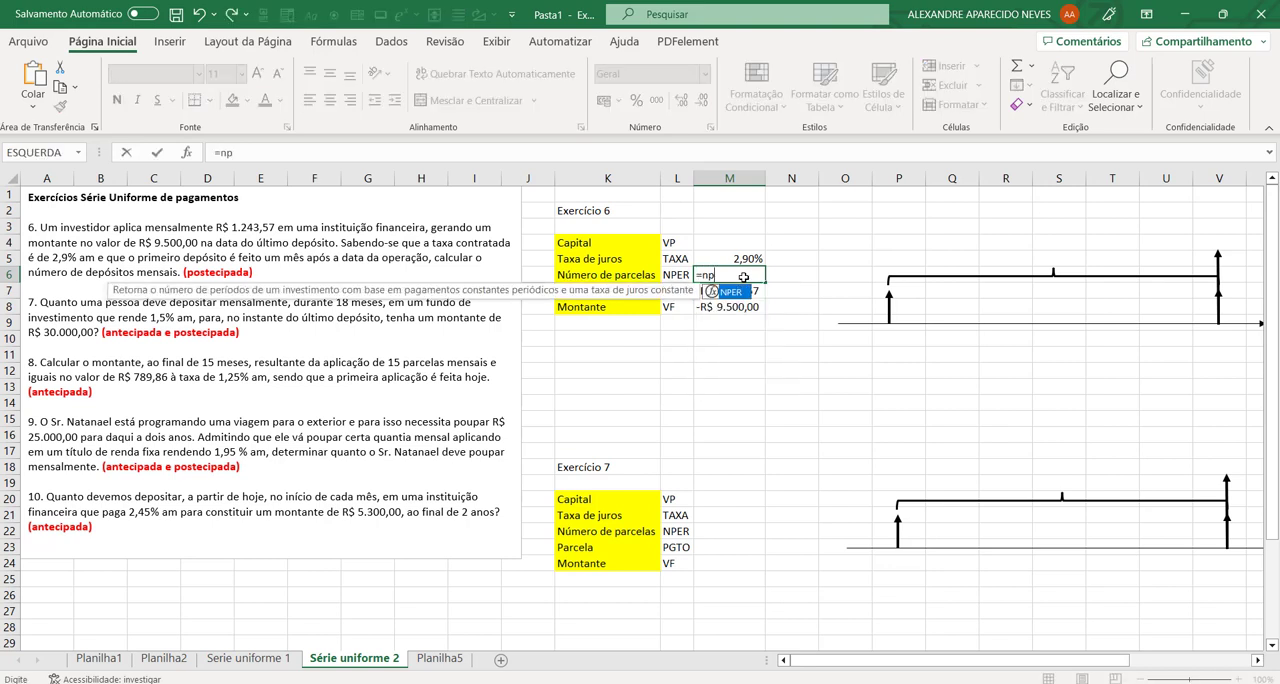
text(er()
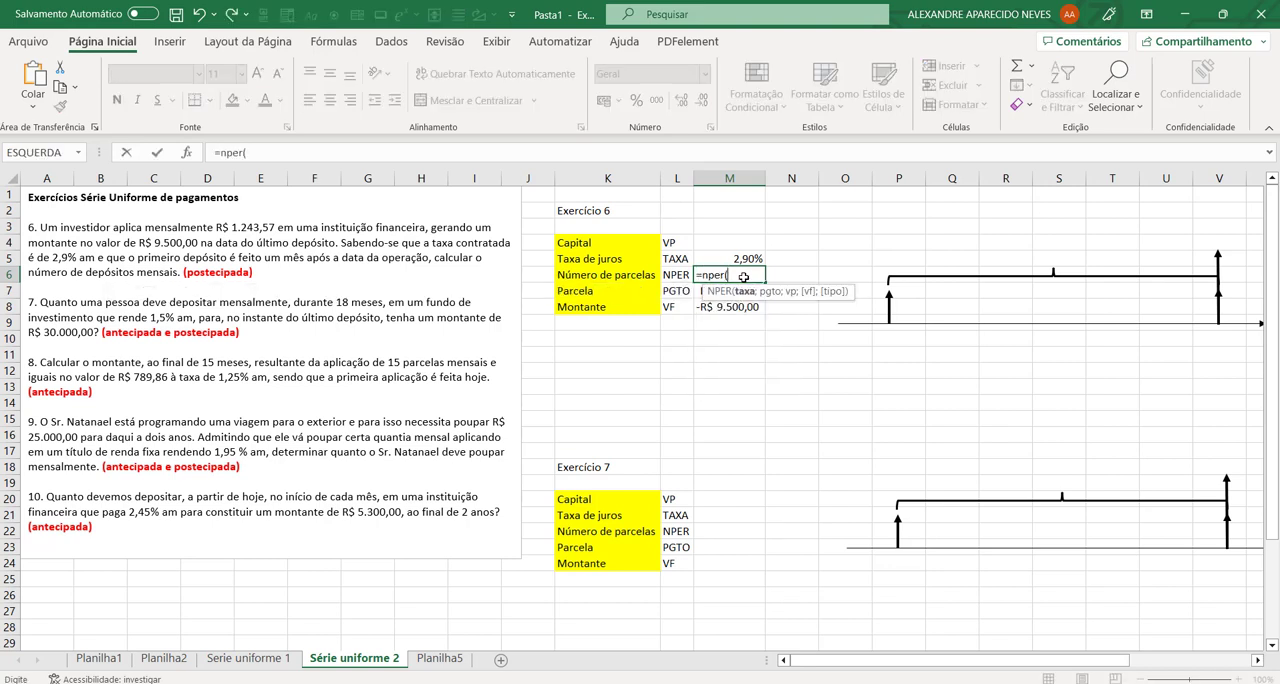
click(186, 153)
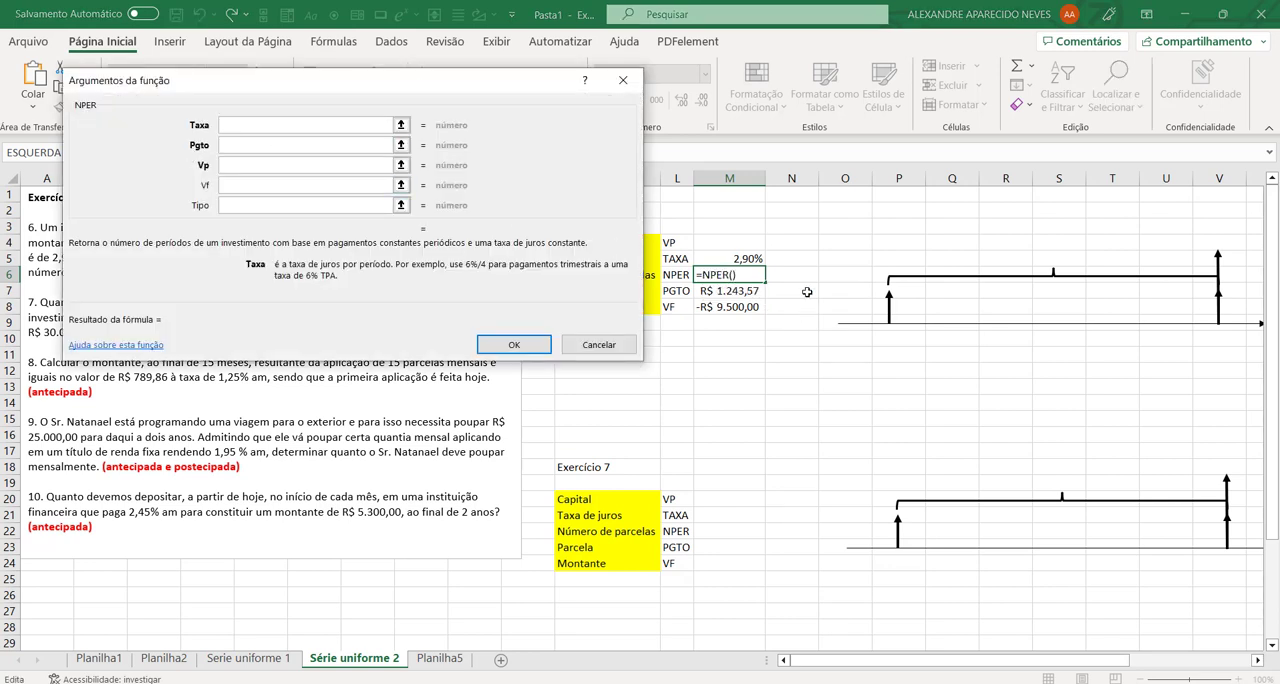
click(736, 258)
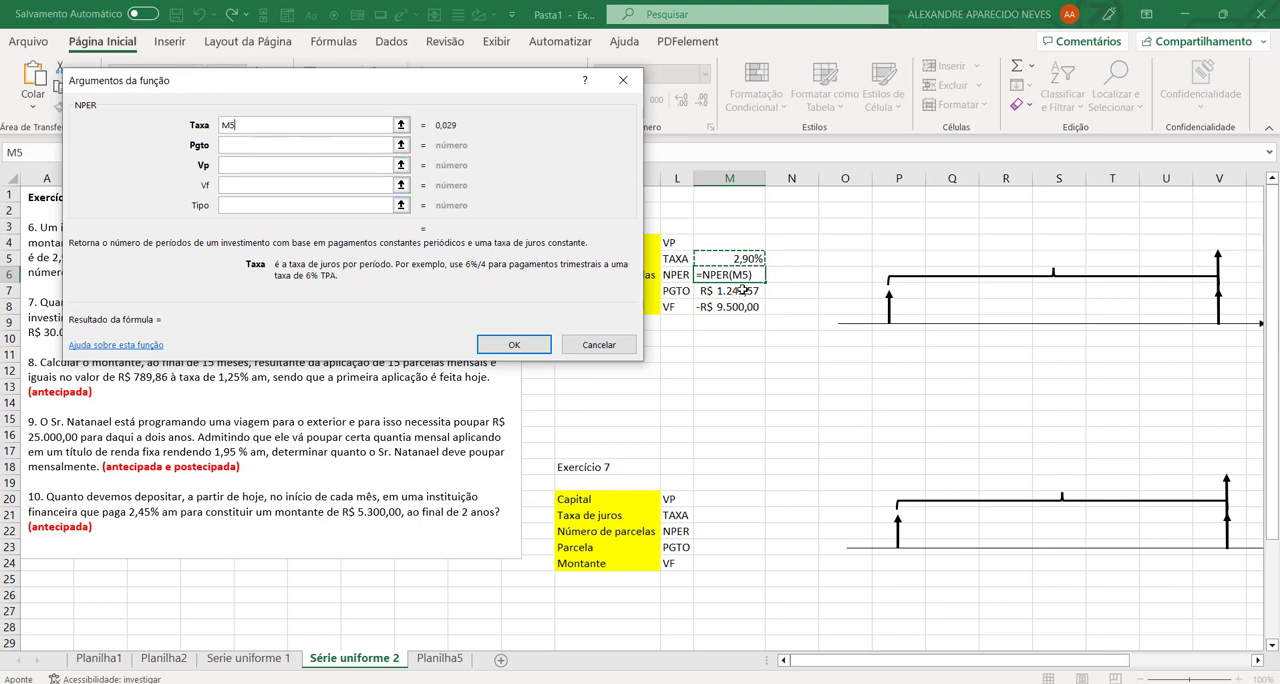
click(317, 144)
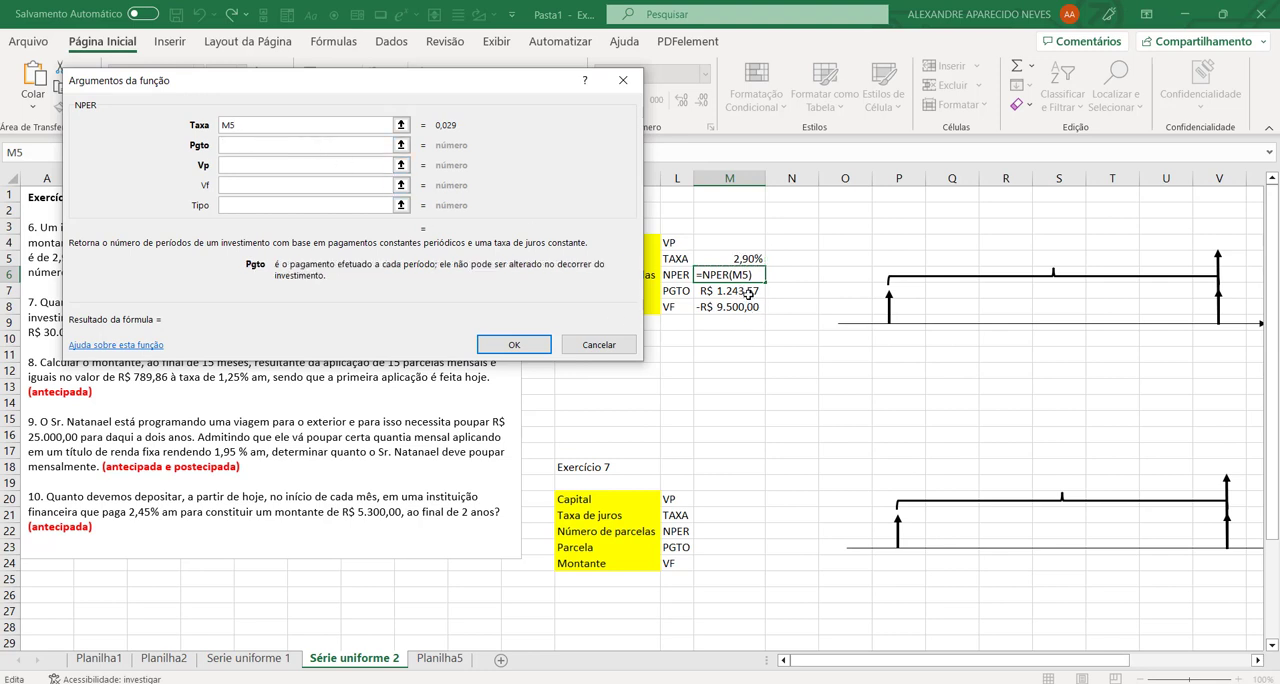
click(748, 294)
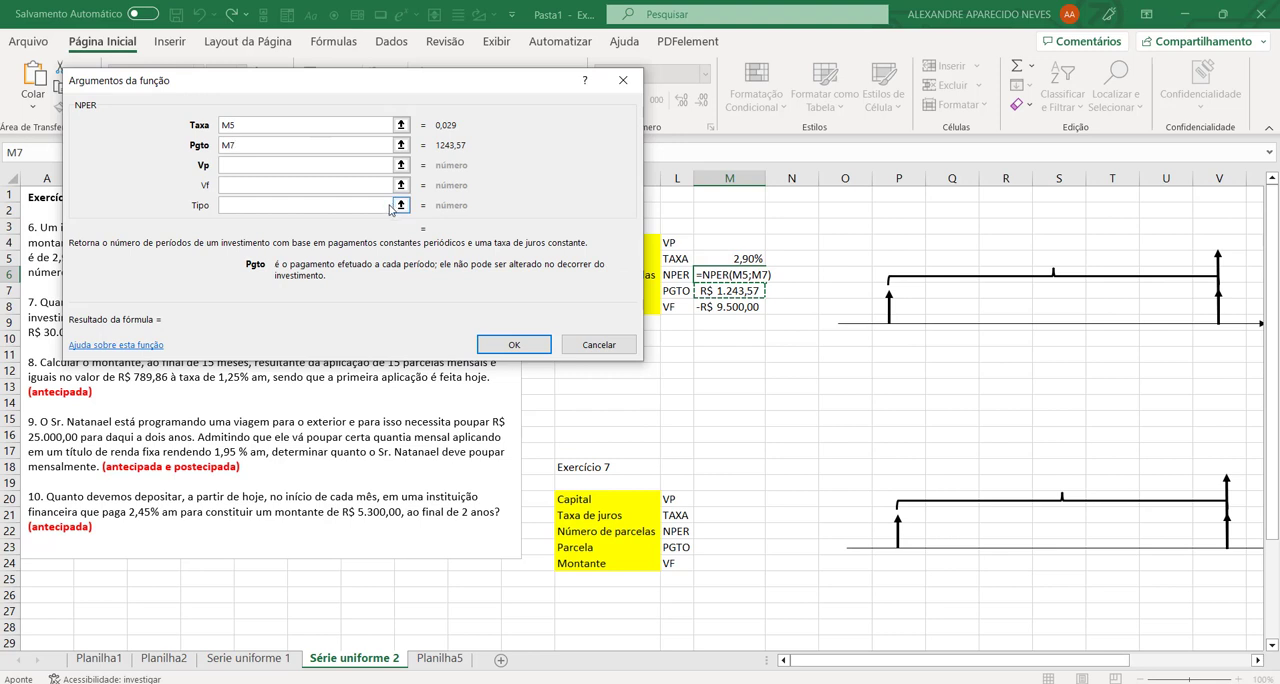
click(290, 185)
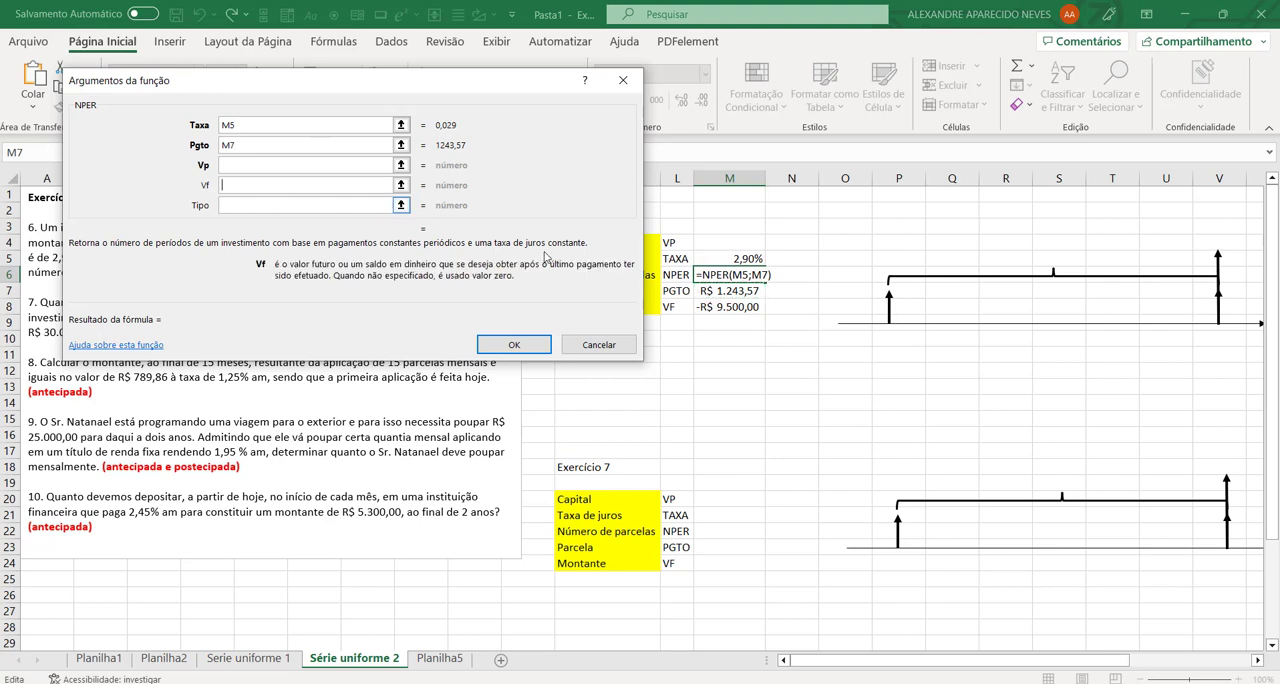
click(716, 307)
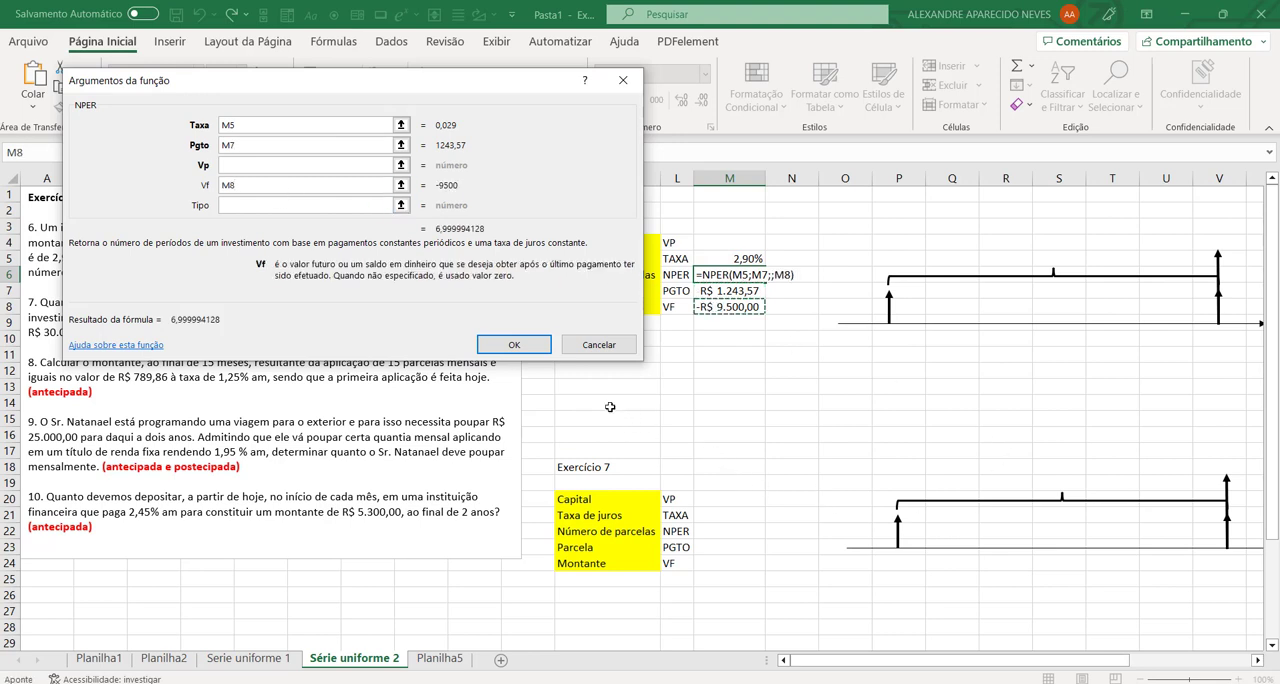
click(237, 205)
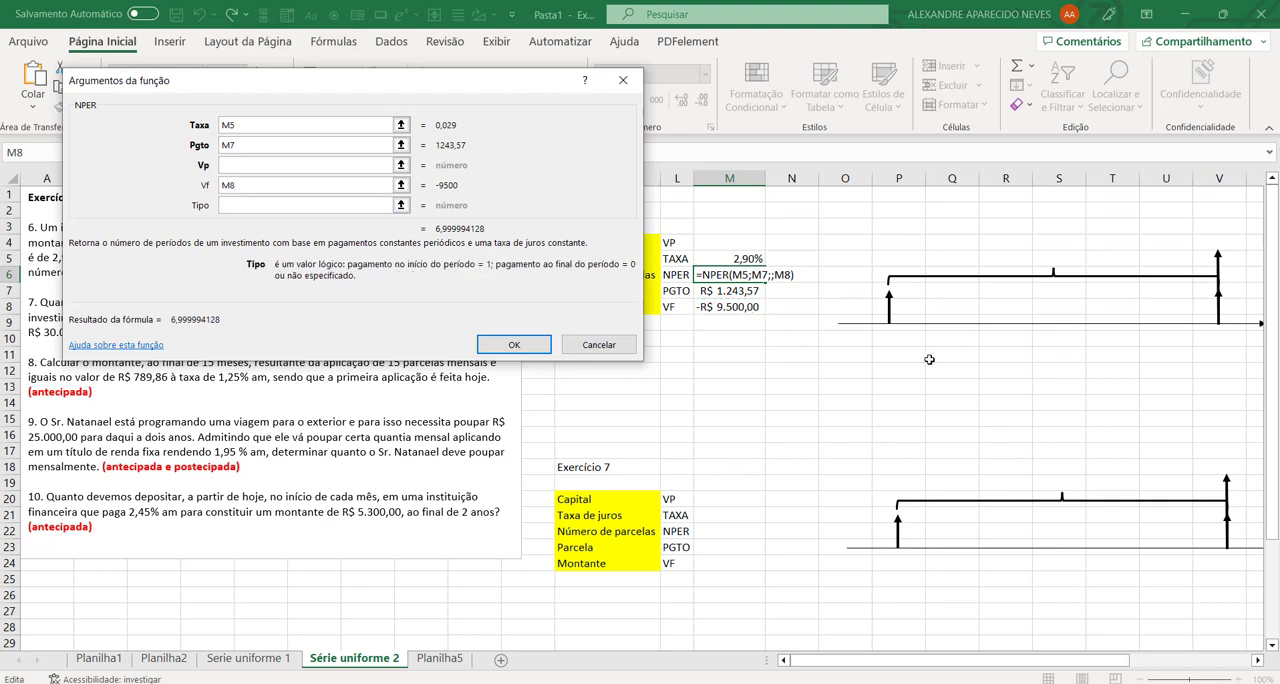
text(0)
click(538, 346)
click(770, 420)
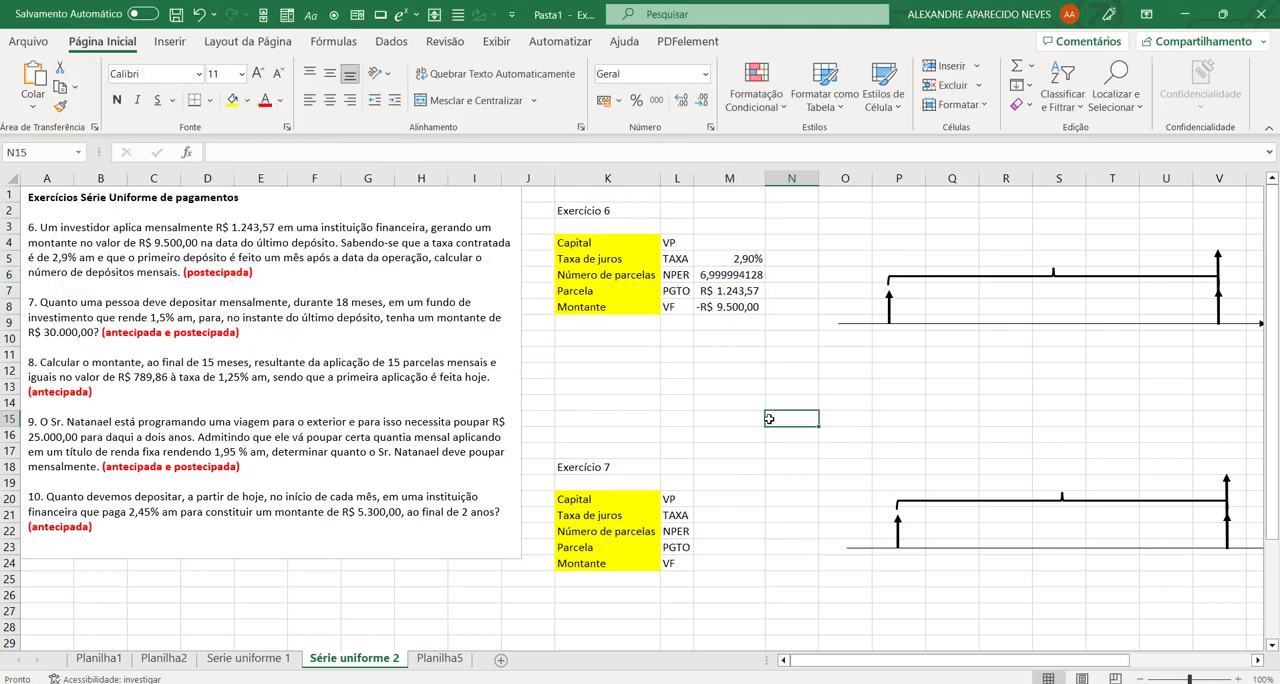
Step: Display the number of payments in M6 without decimal places and autofit column M's width
click(716, 270)
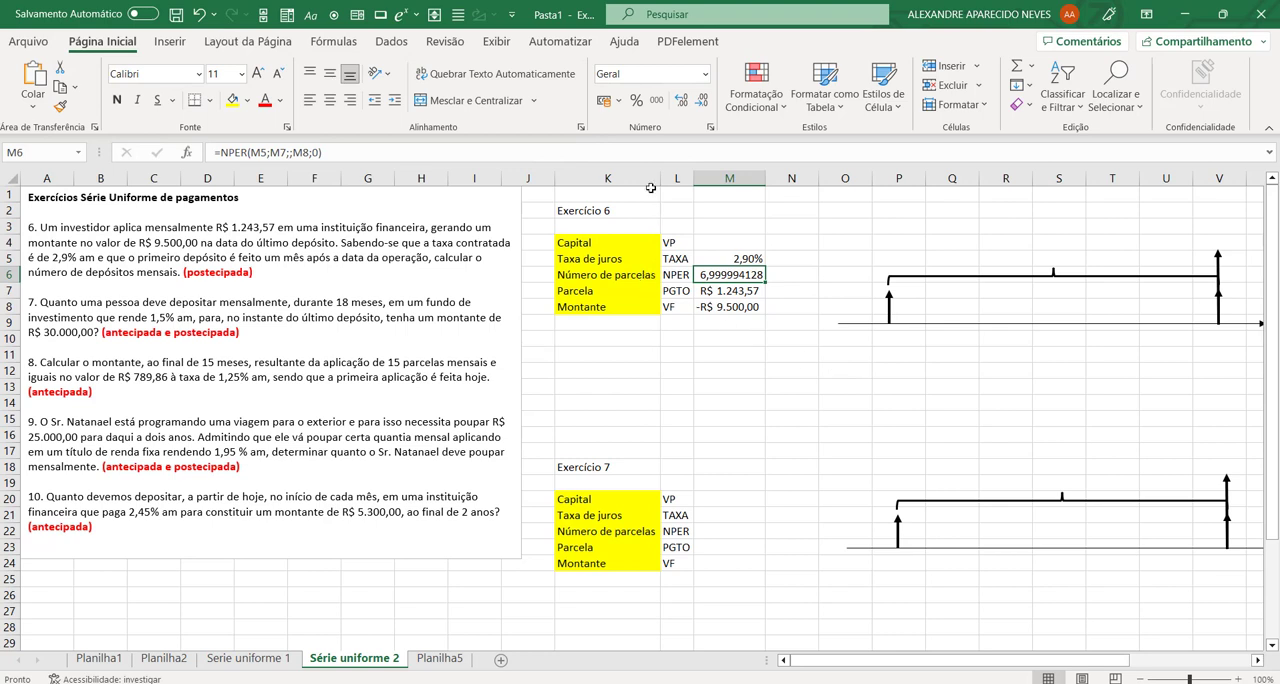
click(680, 101)
click(680, 101)
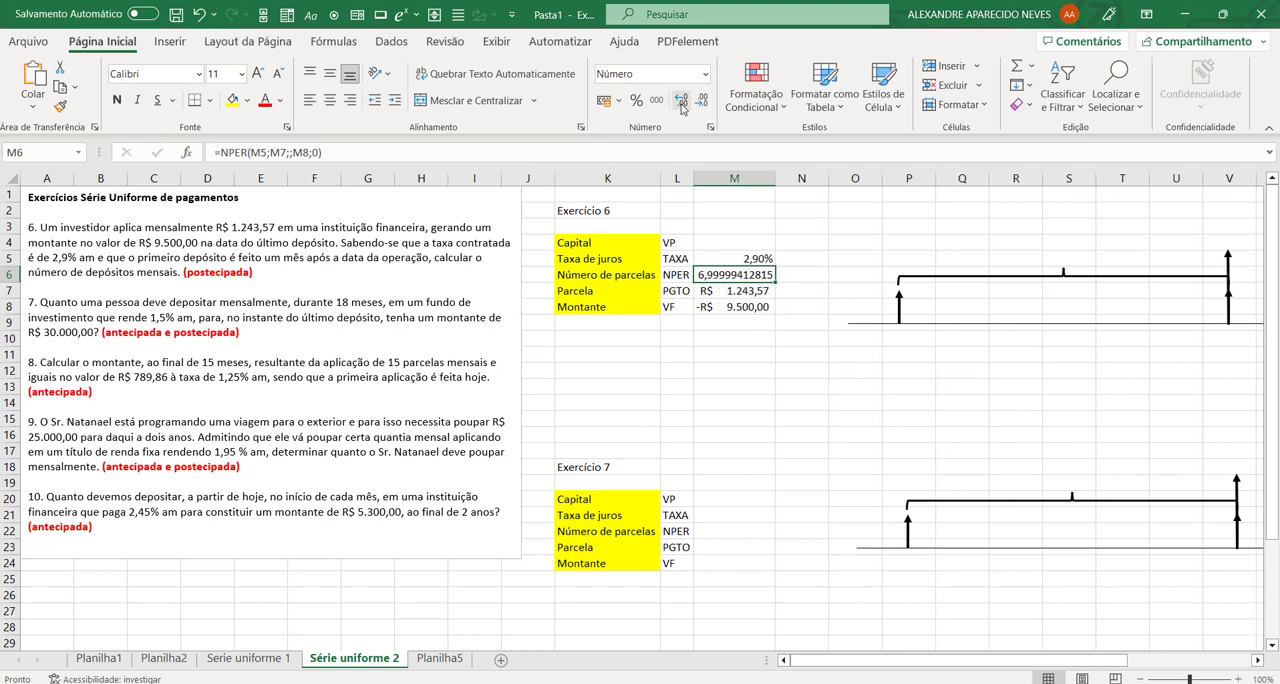
click(701, 104)
click(701, 104)
click(701, 104)
click(701, 104)
click(701, 104)
click(701, 104)
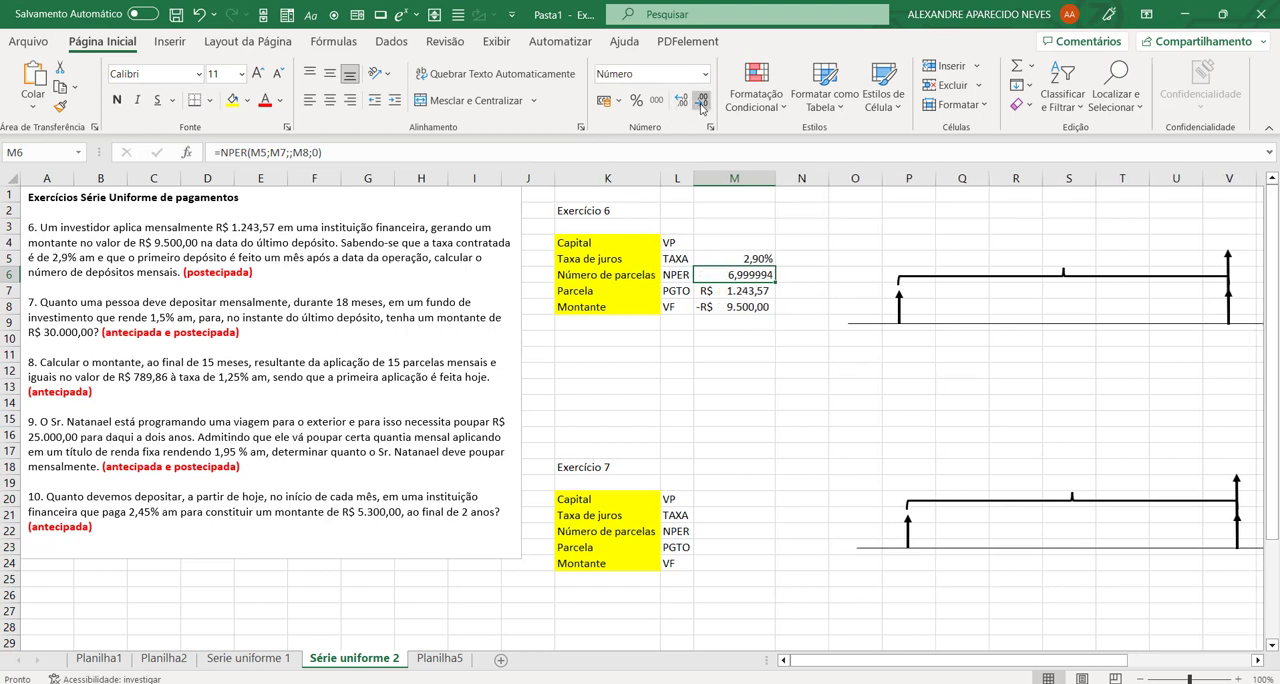
click(701, 104)
click(701, 104)
click(701, 104)
click(701, 104)
click(701, 104)
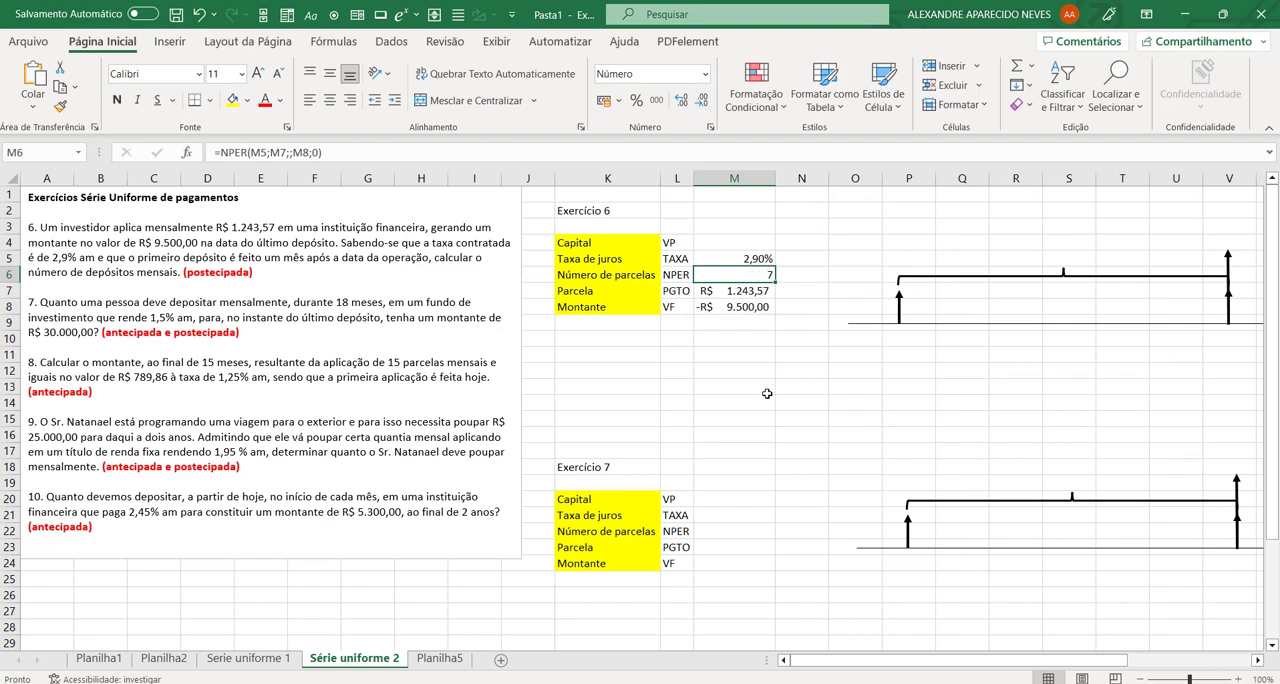
click(740, 418)
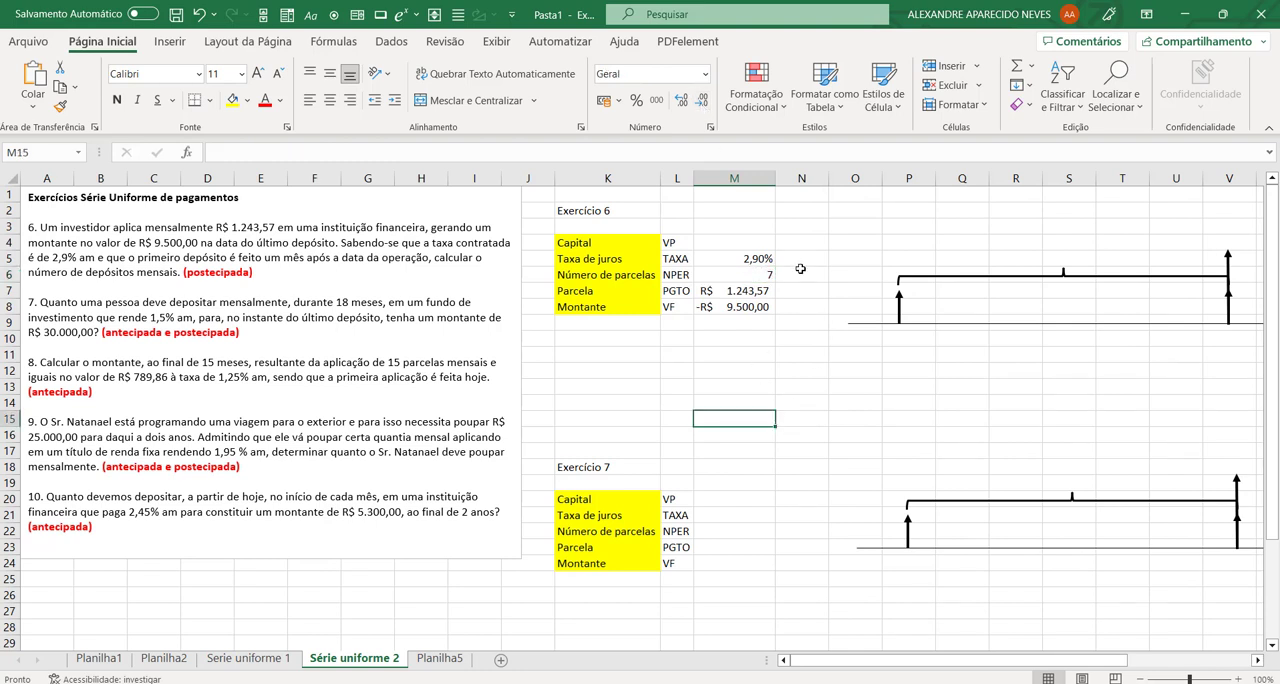
double_click(775, 178)
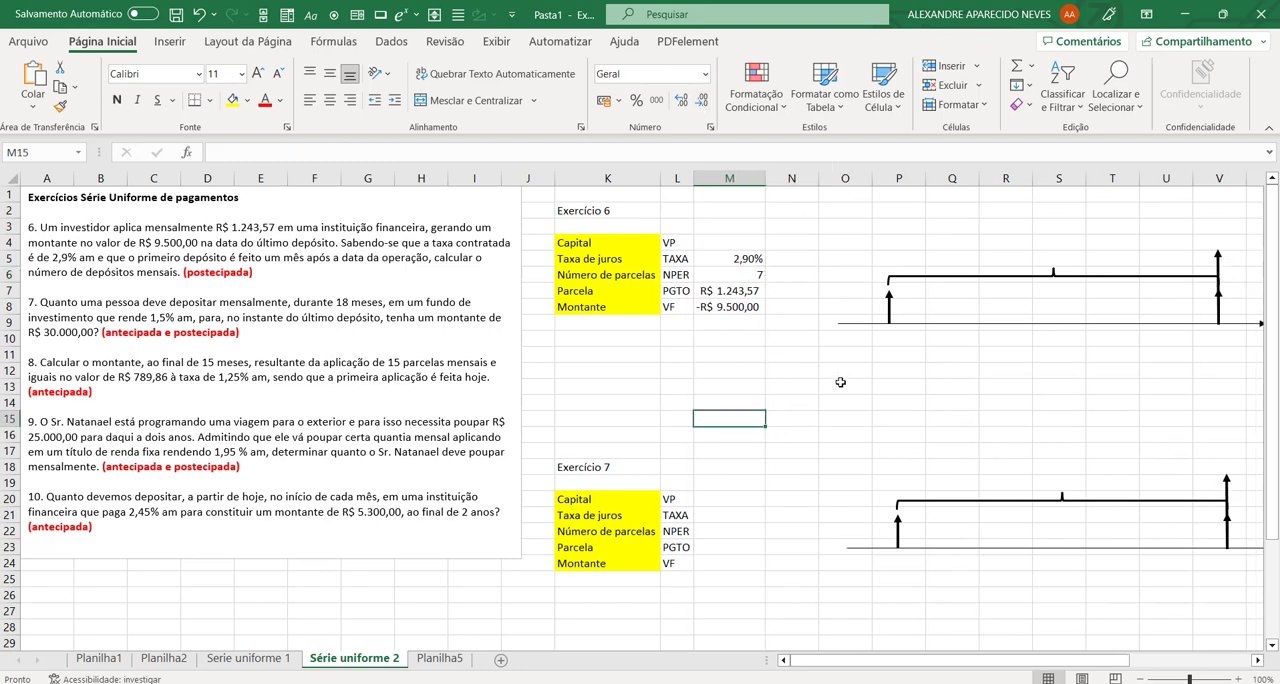
Step: Label the periods under exercise 6's cash flow timeline: 0 in O10, 1 in P10 and 7 in V10
click(884, 340)
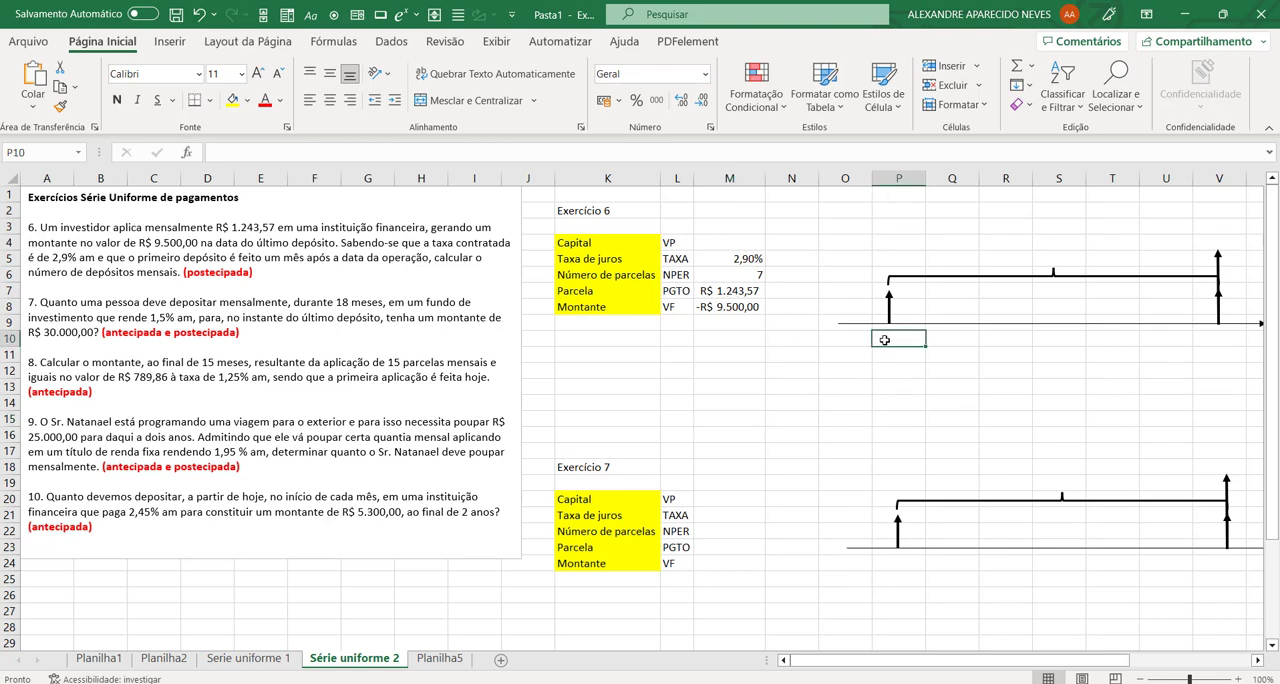
click(858, 342)
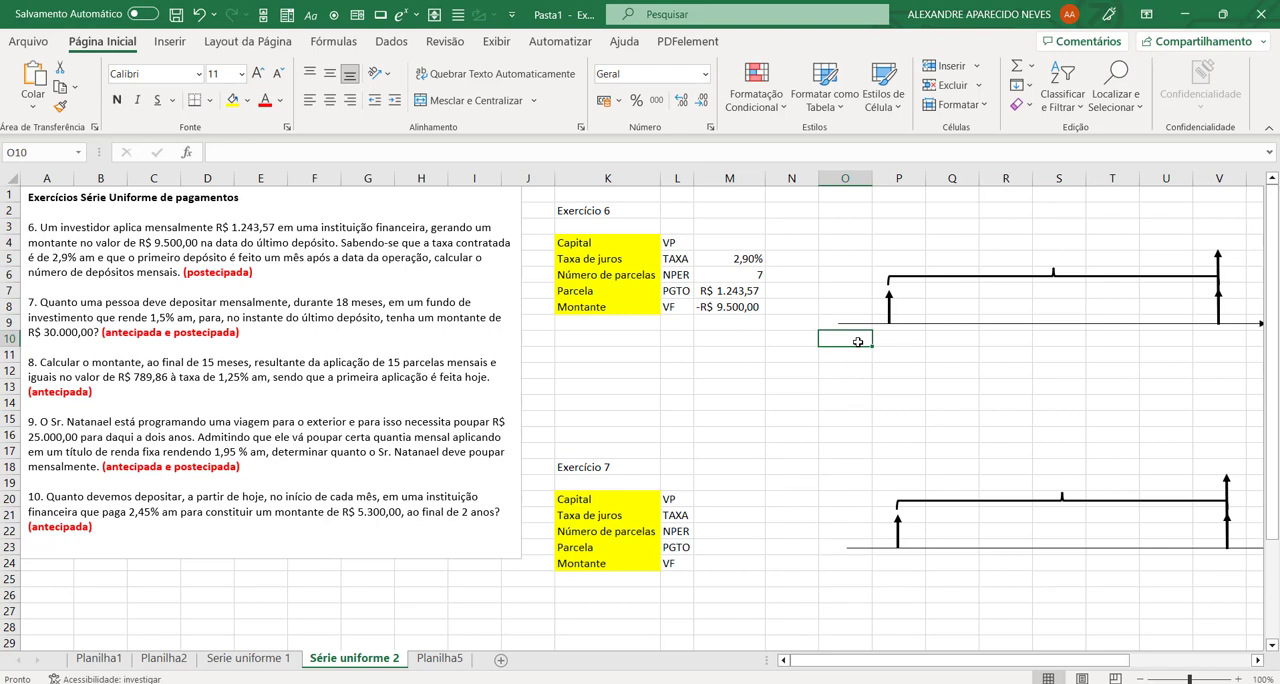
text(0)
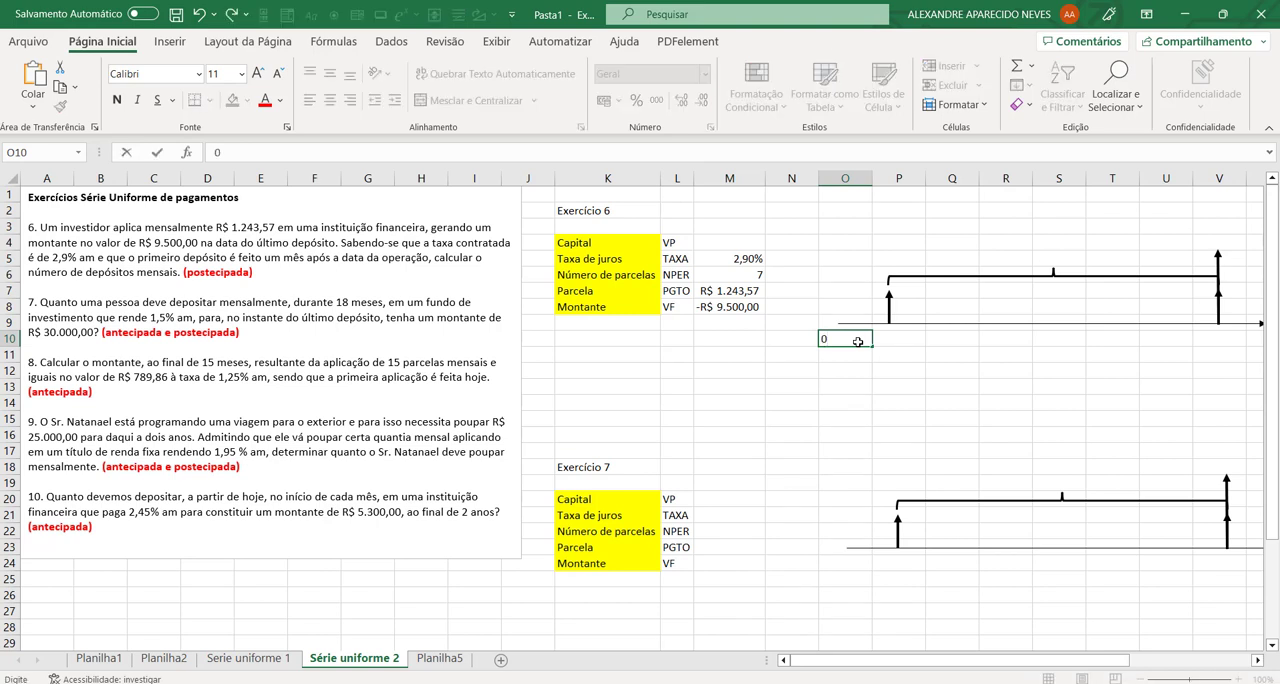
key(Tab)
text(1)
key(Tab)
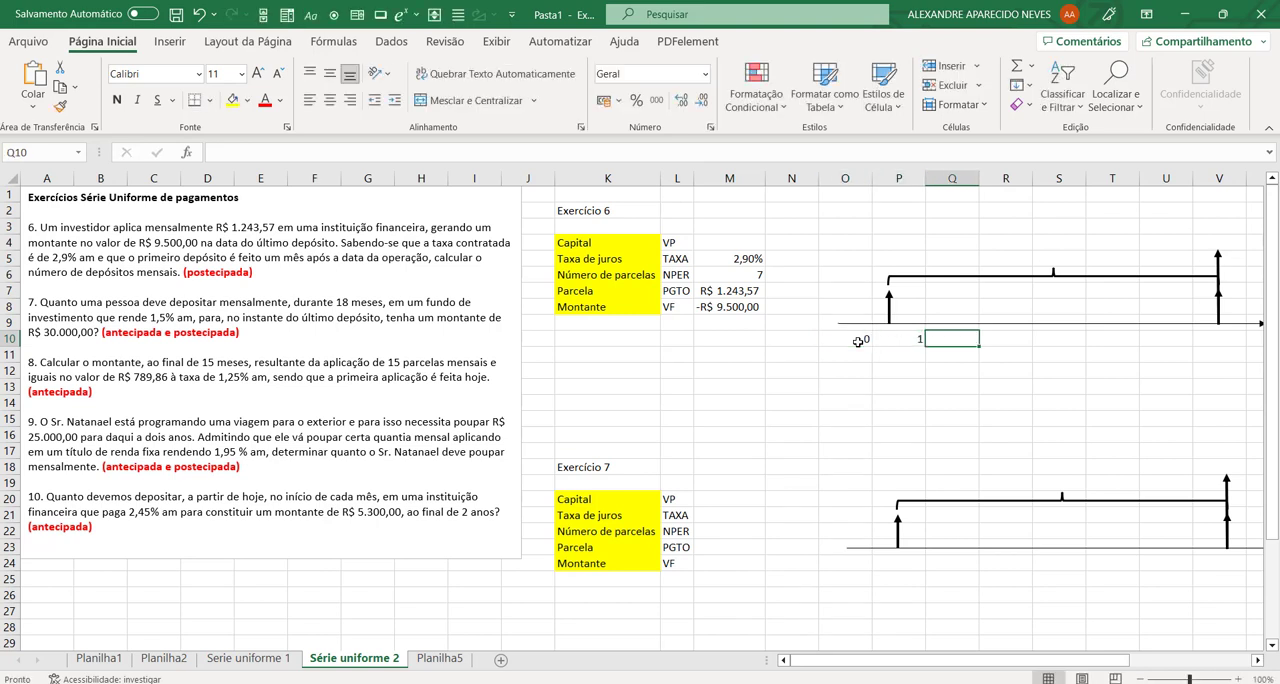
click(1218, 336)
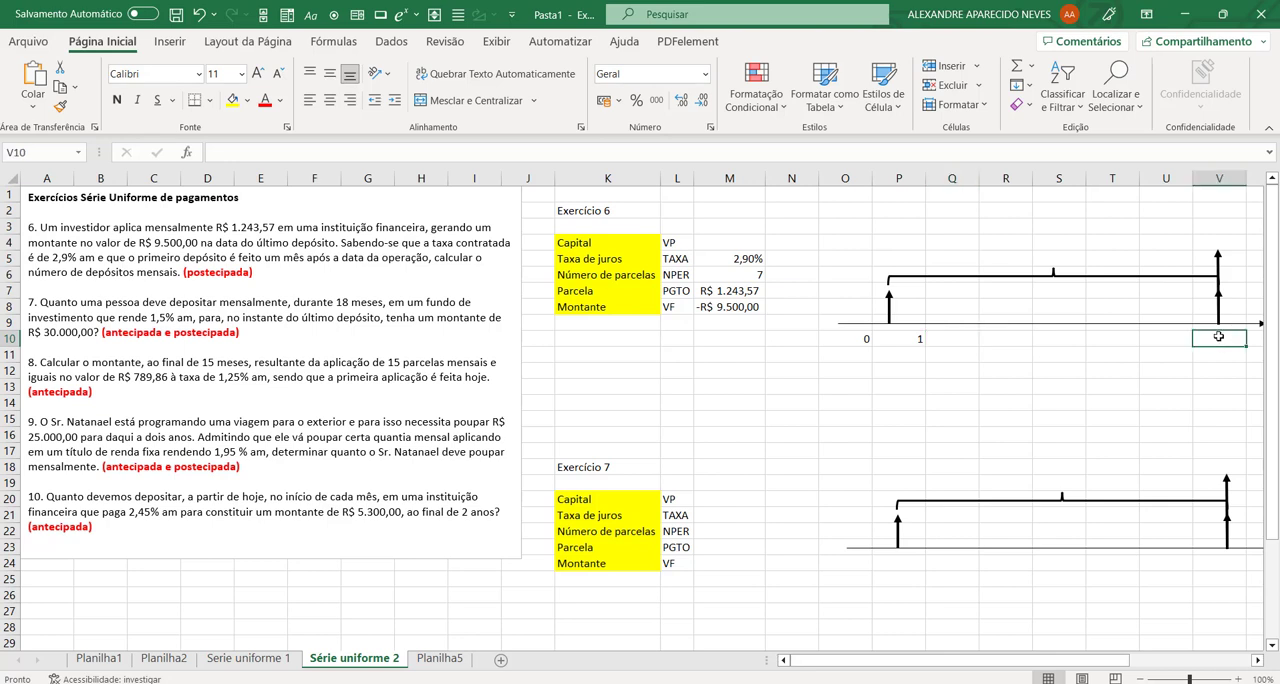
text(7)
key(Return)
Step: Label the exercise 6 cash flow diagram with 1243,57 above the brace in S5 and 9500 above the last arrow in V4
click(1060, 261)
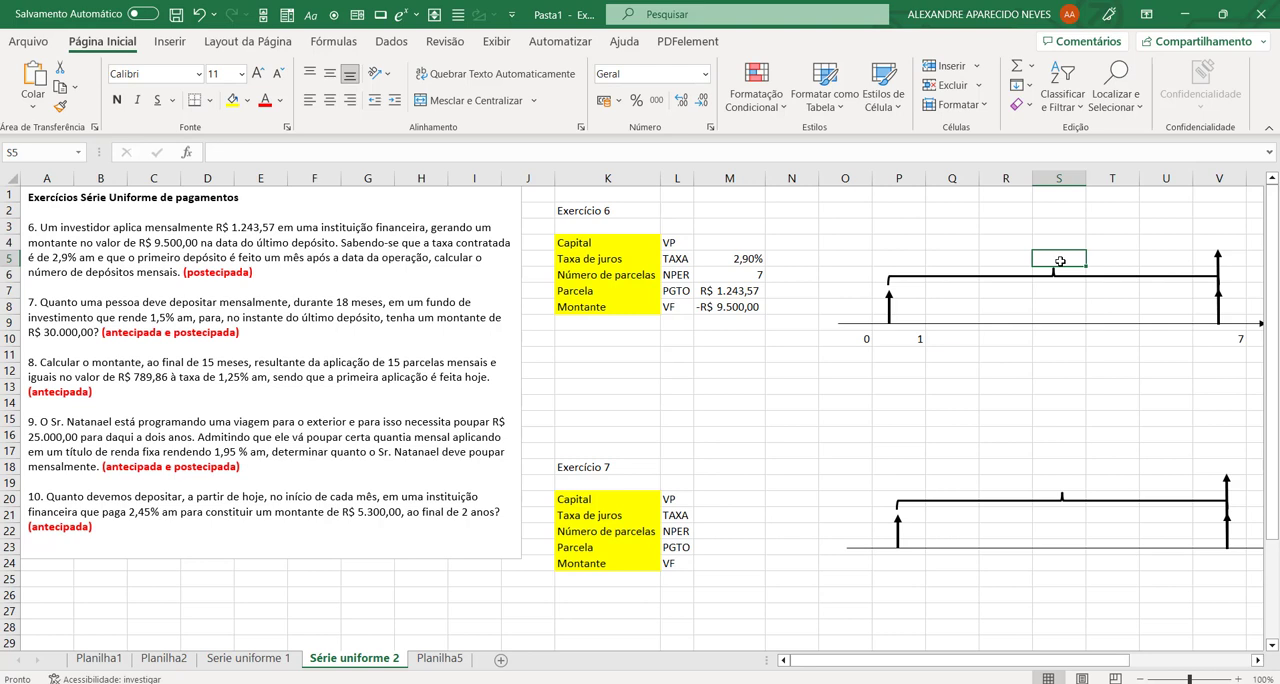
text(1243,57)
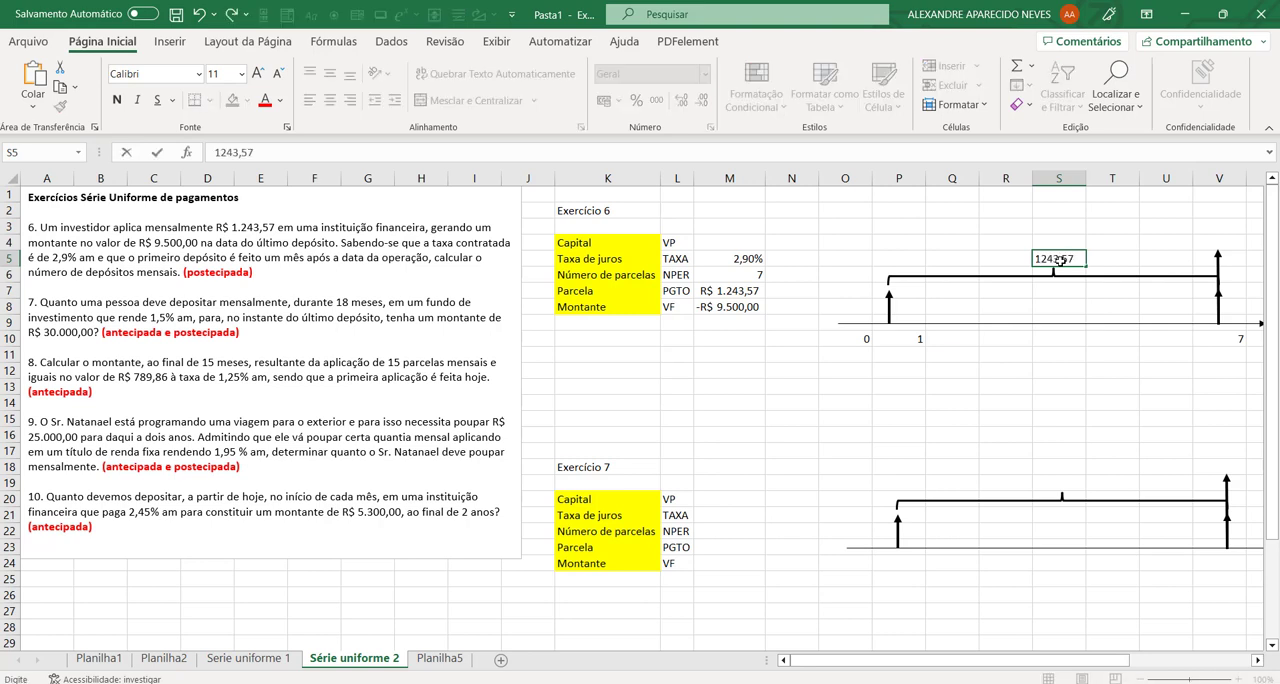
click(1210, 242)
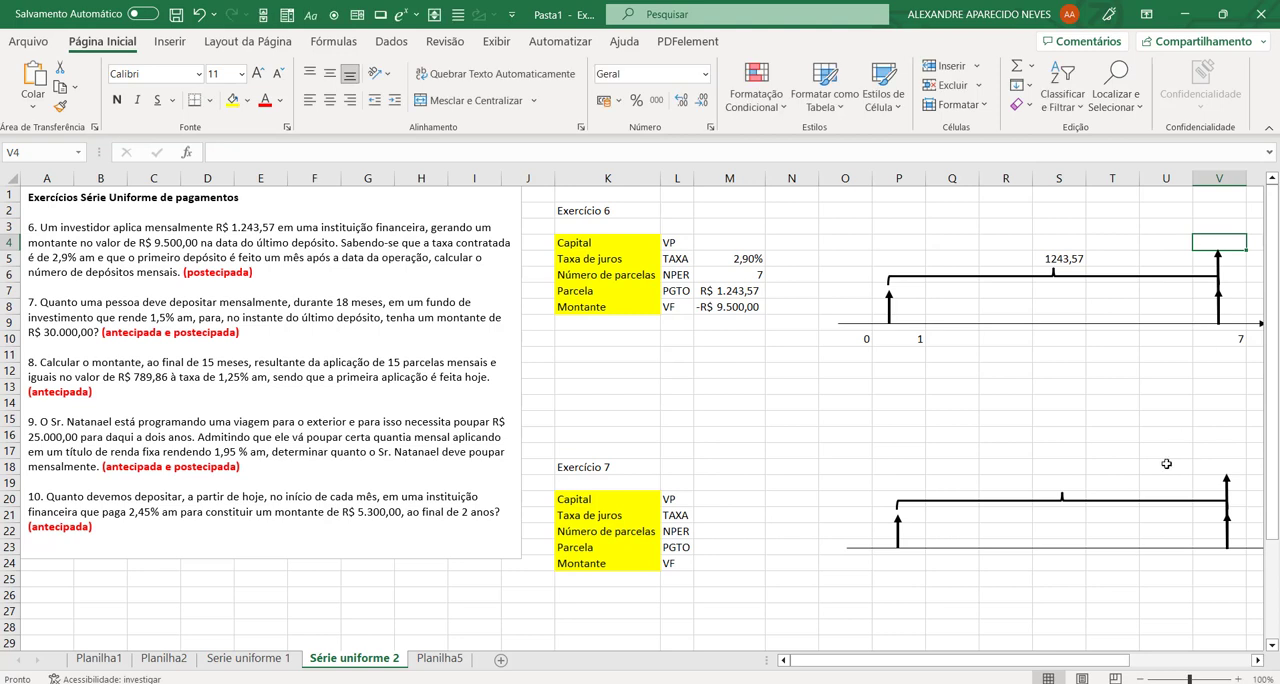
text(9500)
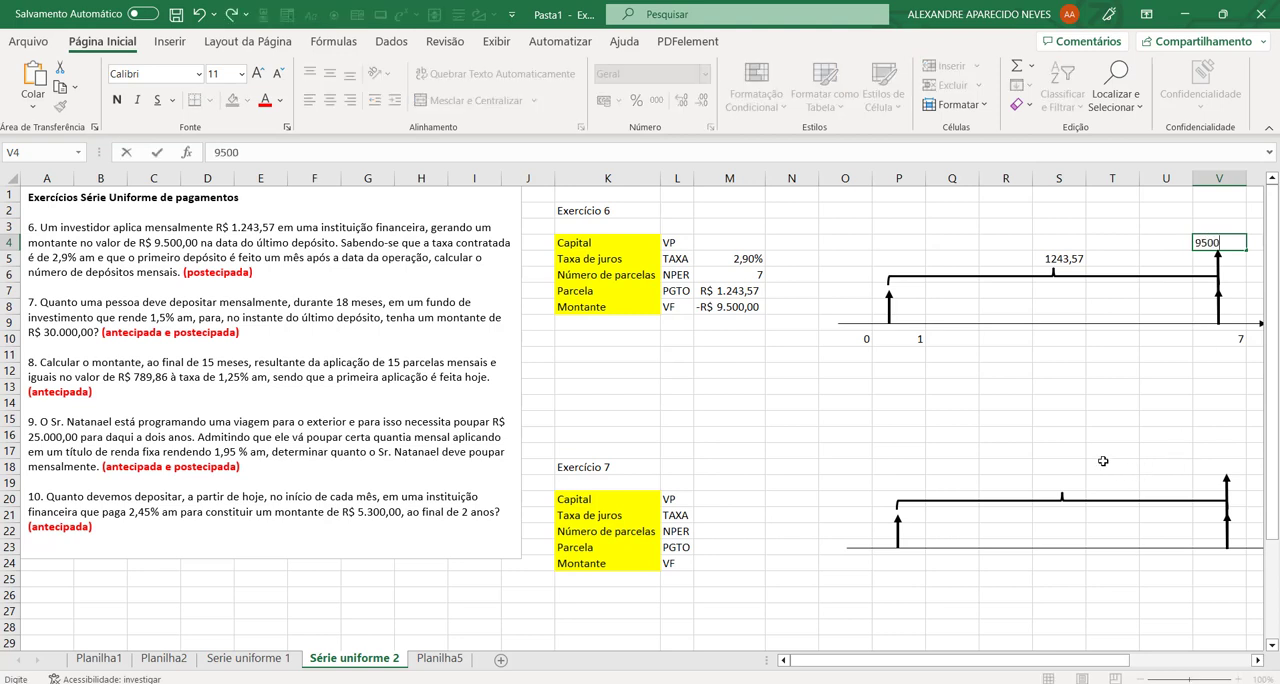
key(Return)
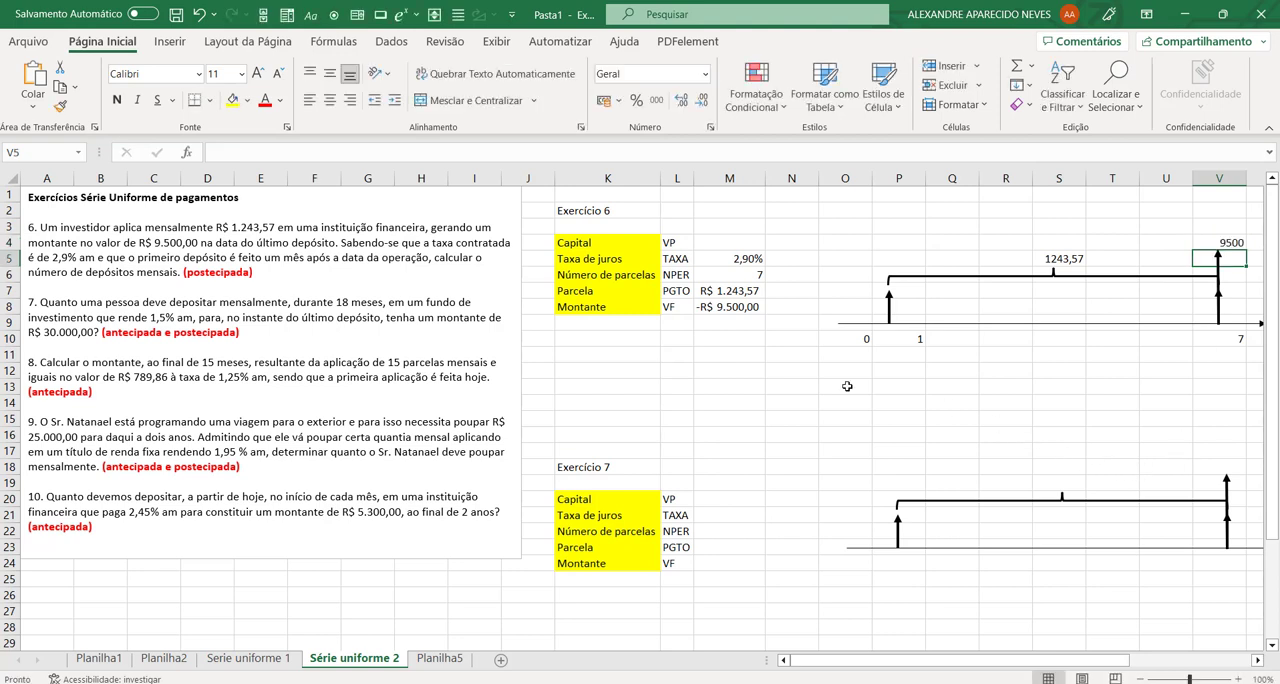
Step: Centre the period labels in O10:V10 under exercise 6's timeline
drag(866, 342, 1225, 340)
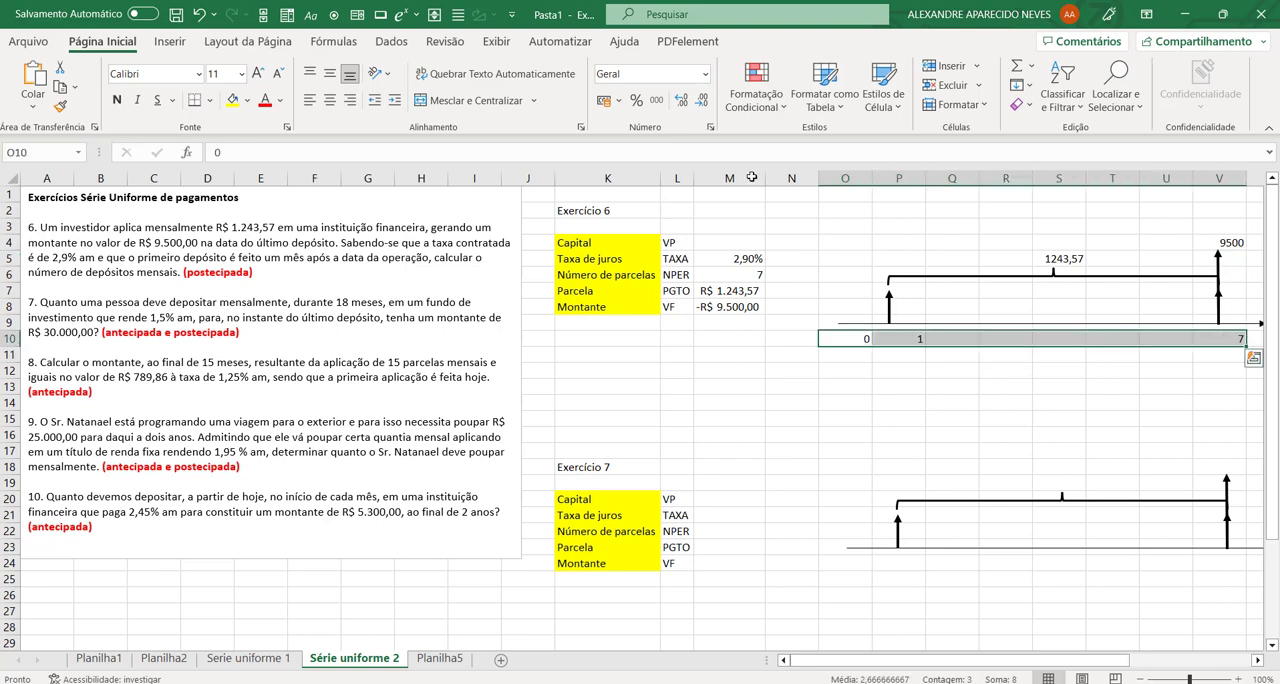
click(330, 100)
click(831, 412)
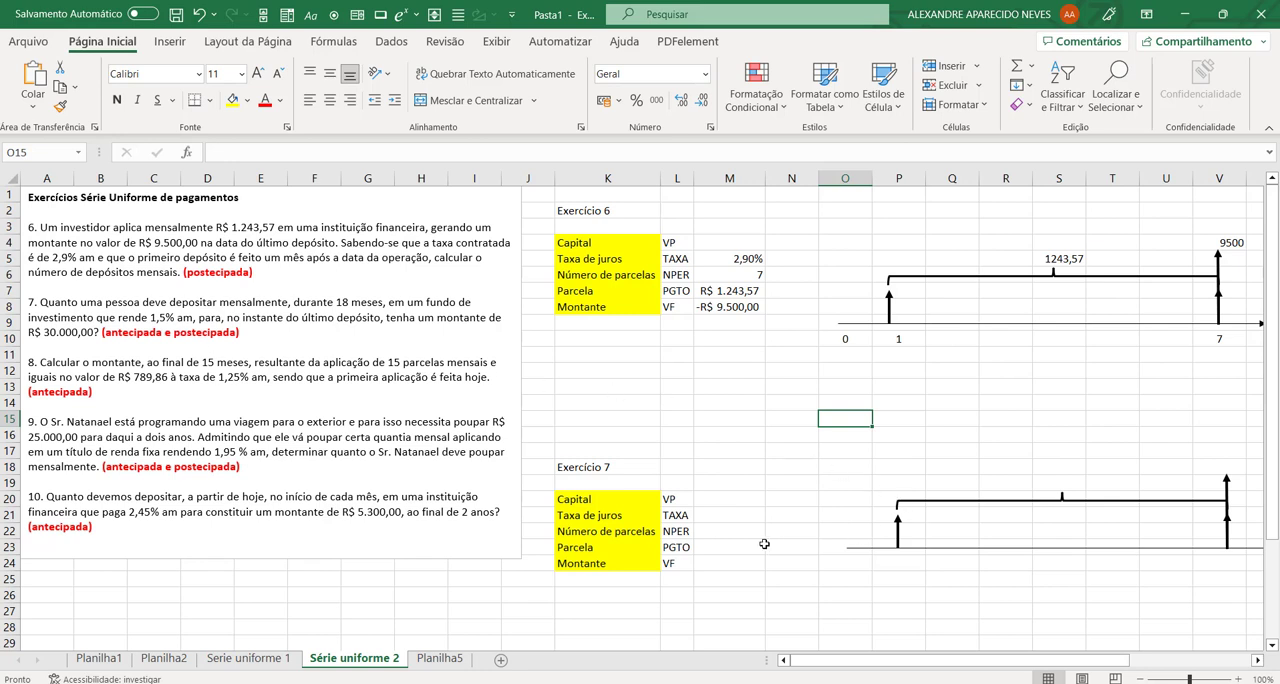
Step: Add the label "Tipo" in K25, below Montante in the exercise 7 data table
scroll(742, 530, down, 2)
click(625, 484)
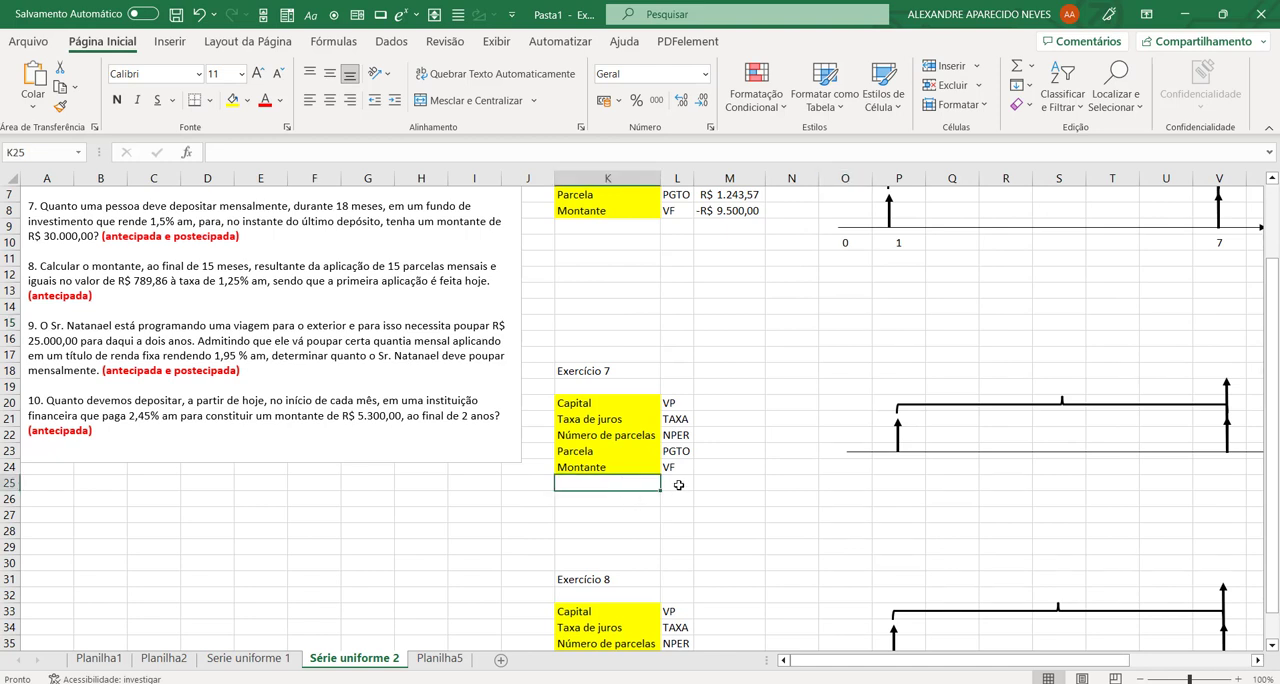
click(679, 485)
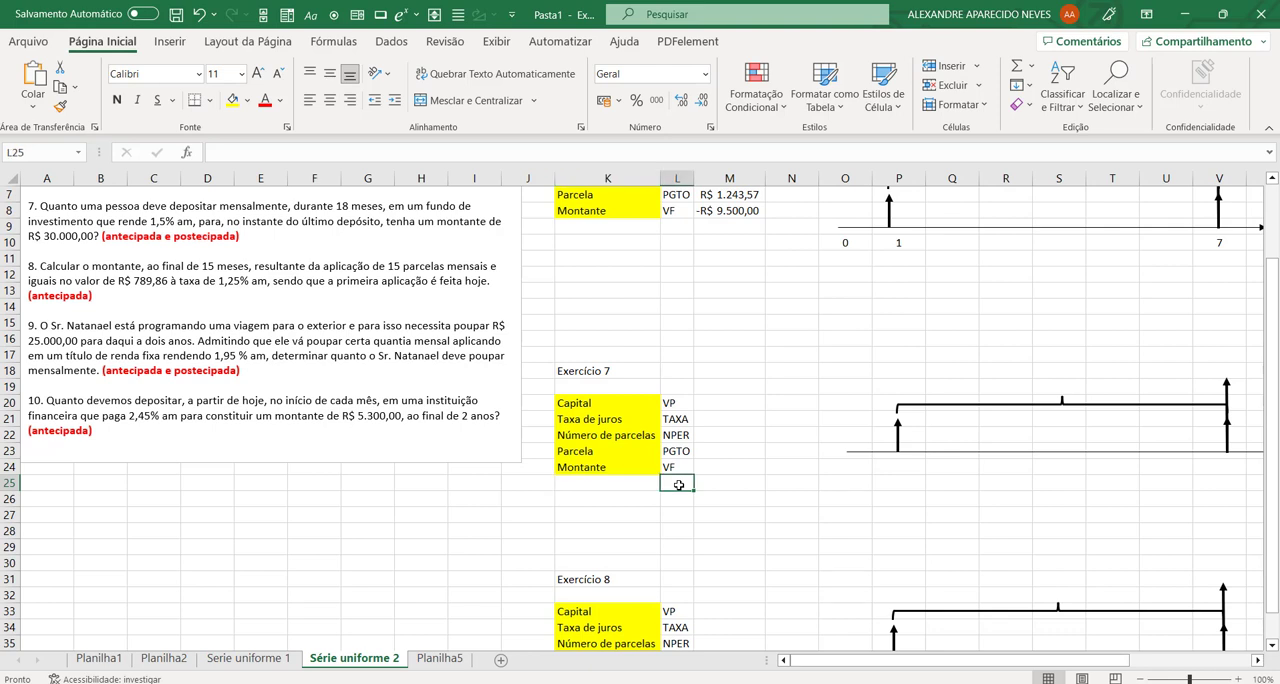
click(621, 485)
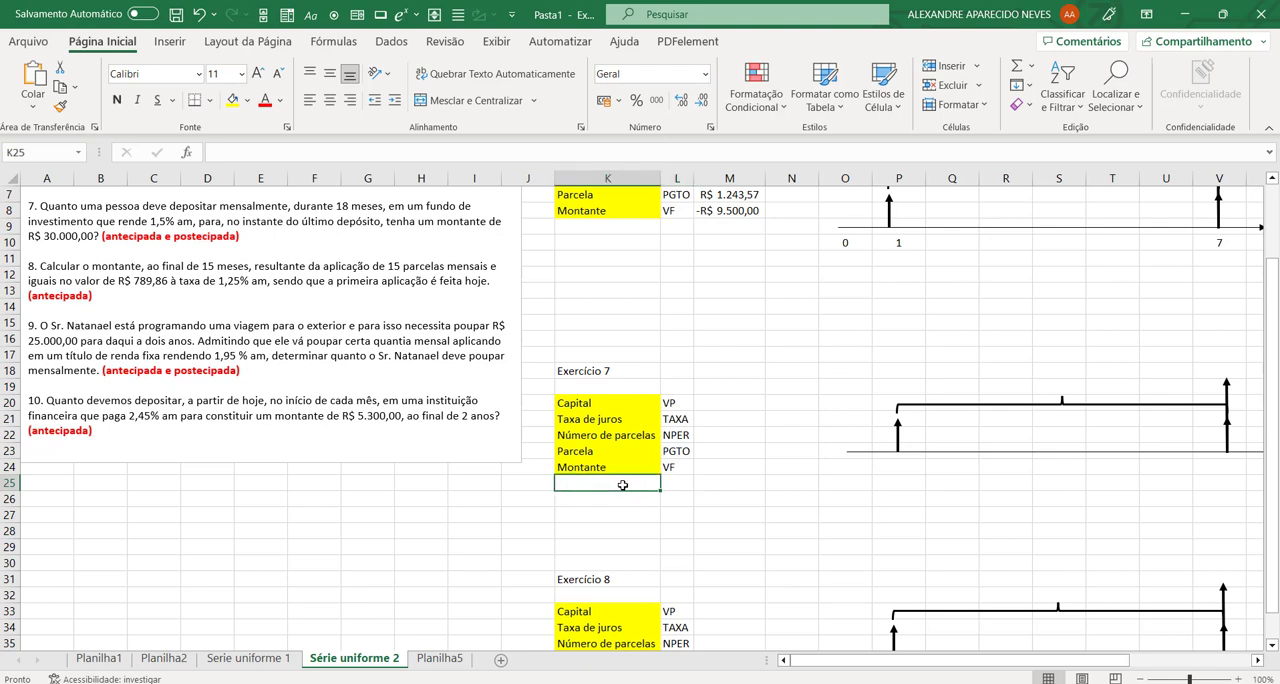
text(Tipo)
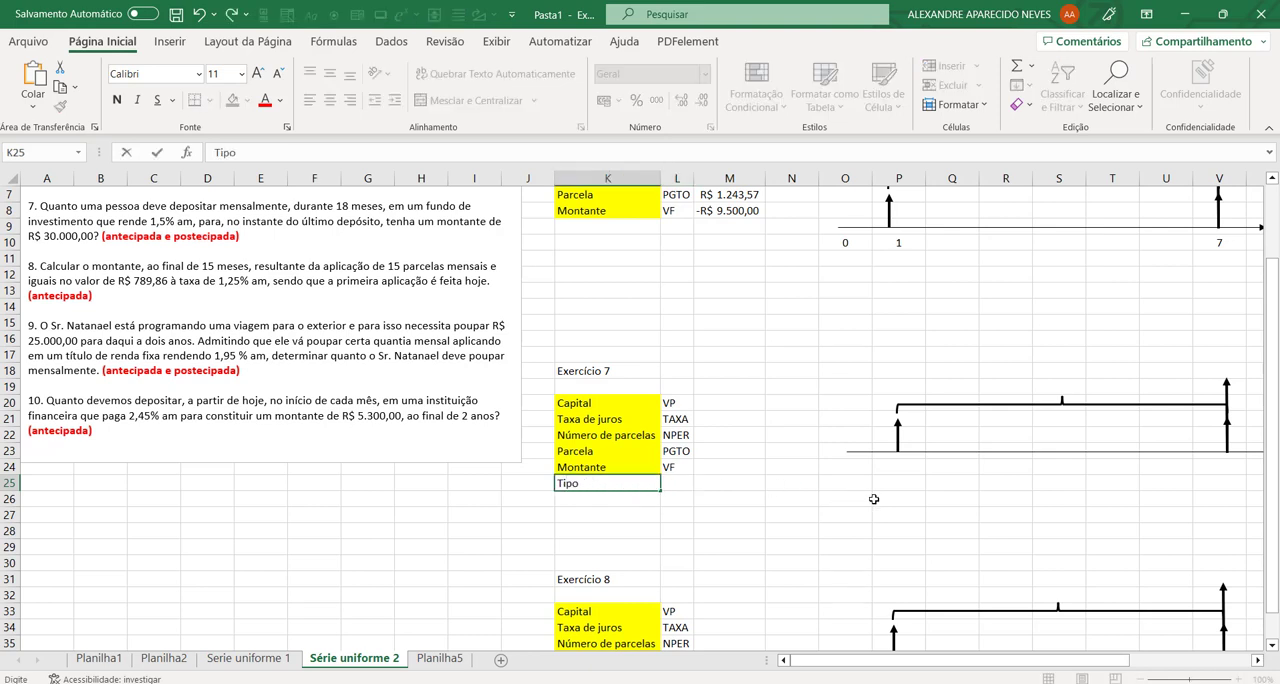
key(Tab)
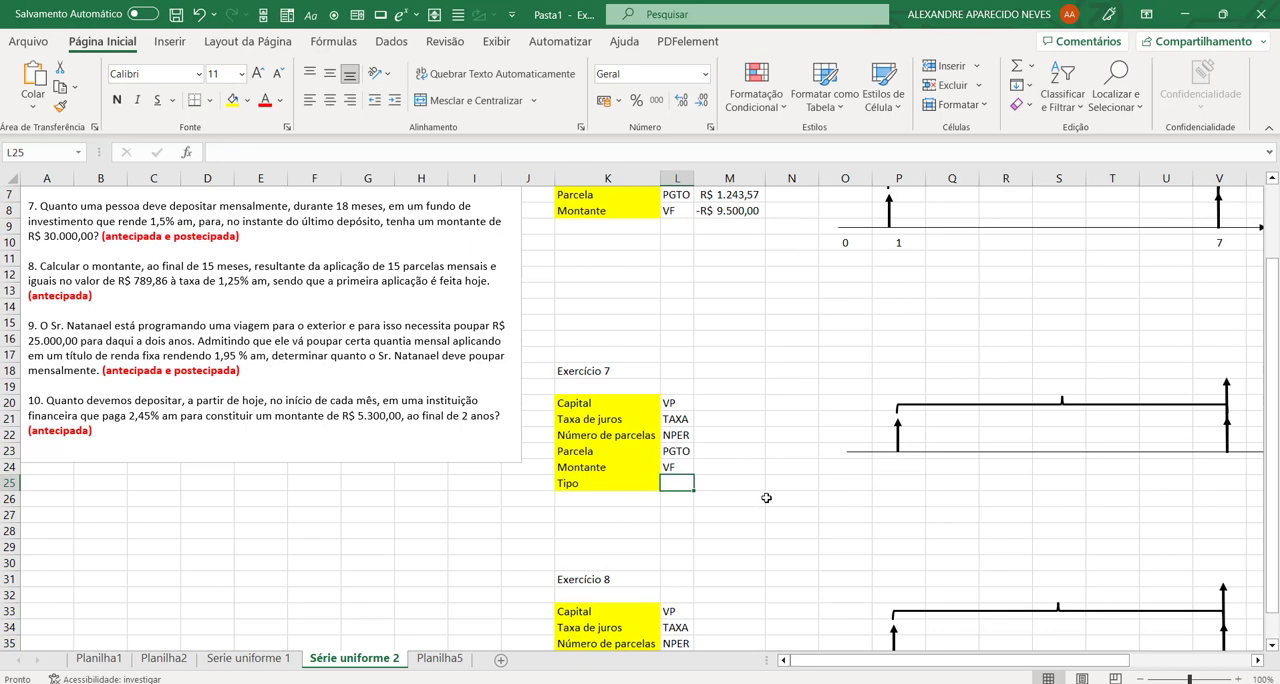
Step: Enter exercise 7's known values: 18 for Número de parcelas in M22 and -30000 for Montante in M24
scroll(764, 482, up, 2)
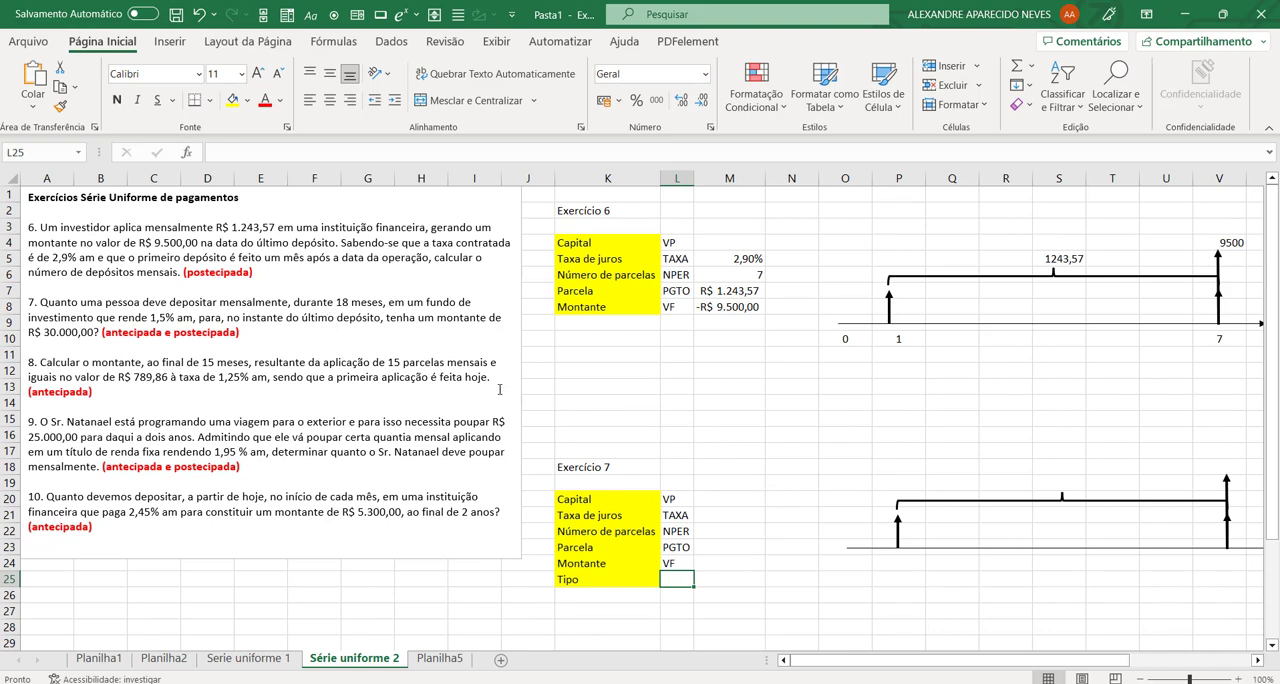
click(712, 531)
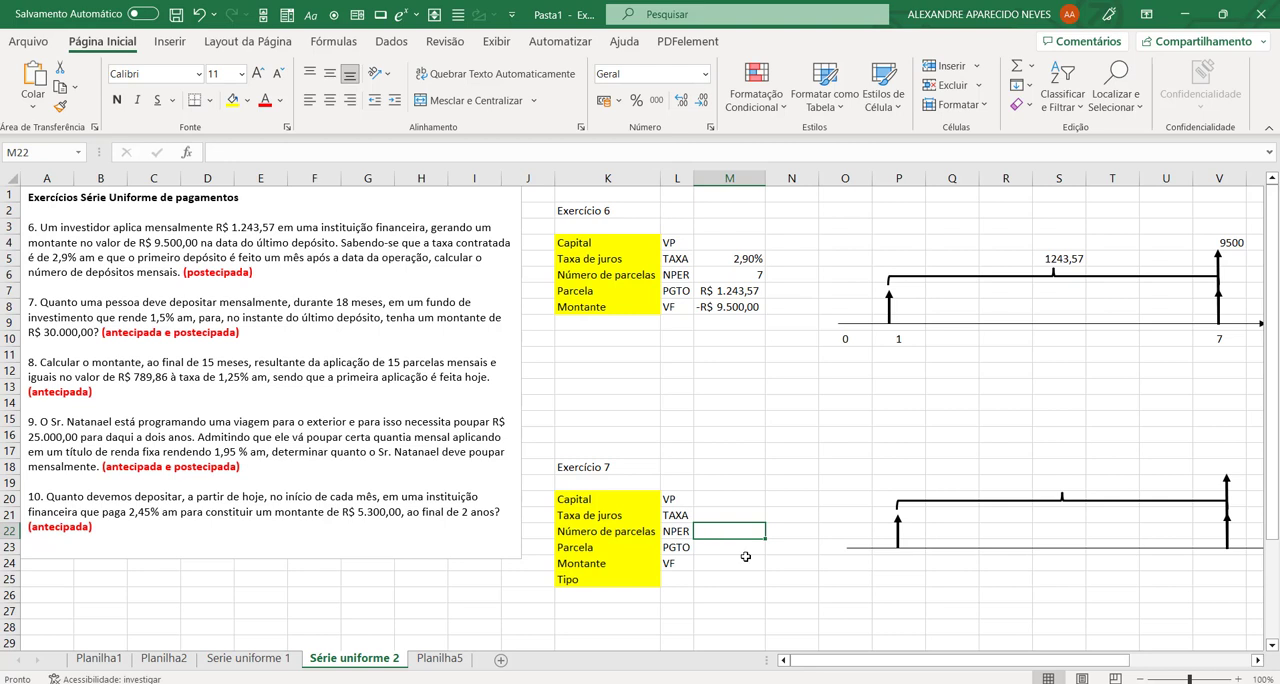
text(18)
key(Up)
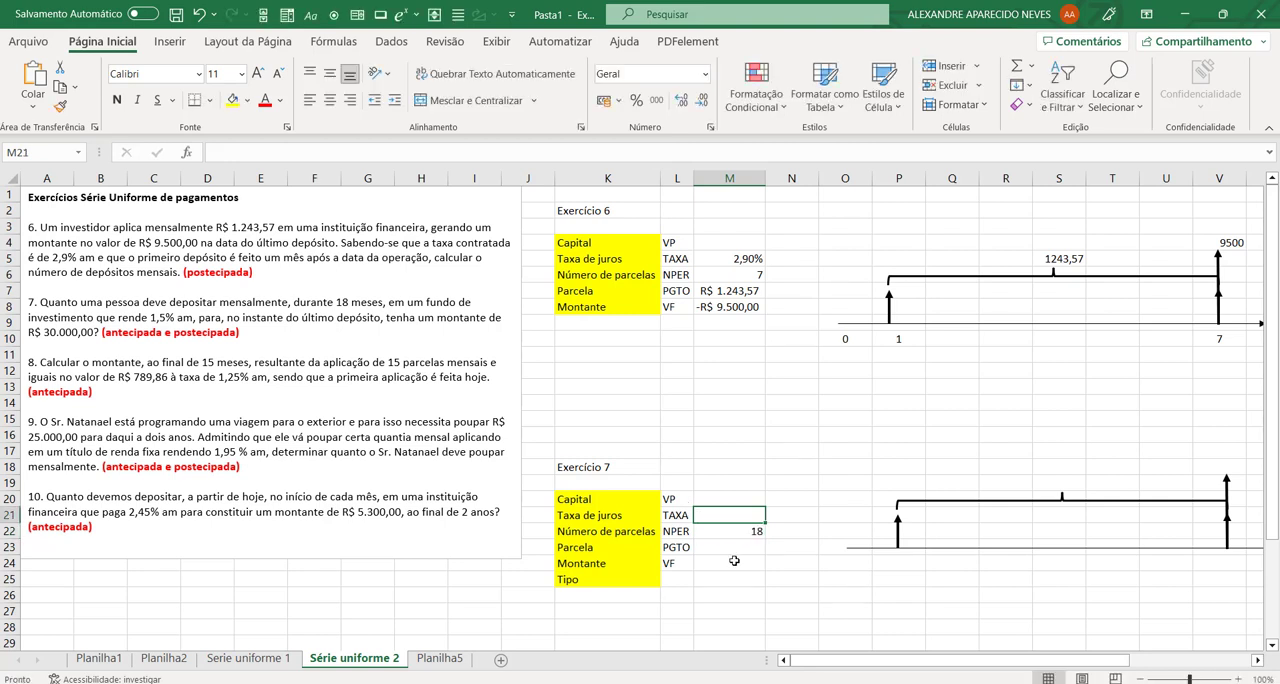
click(733, 562)
text(-3)
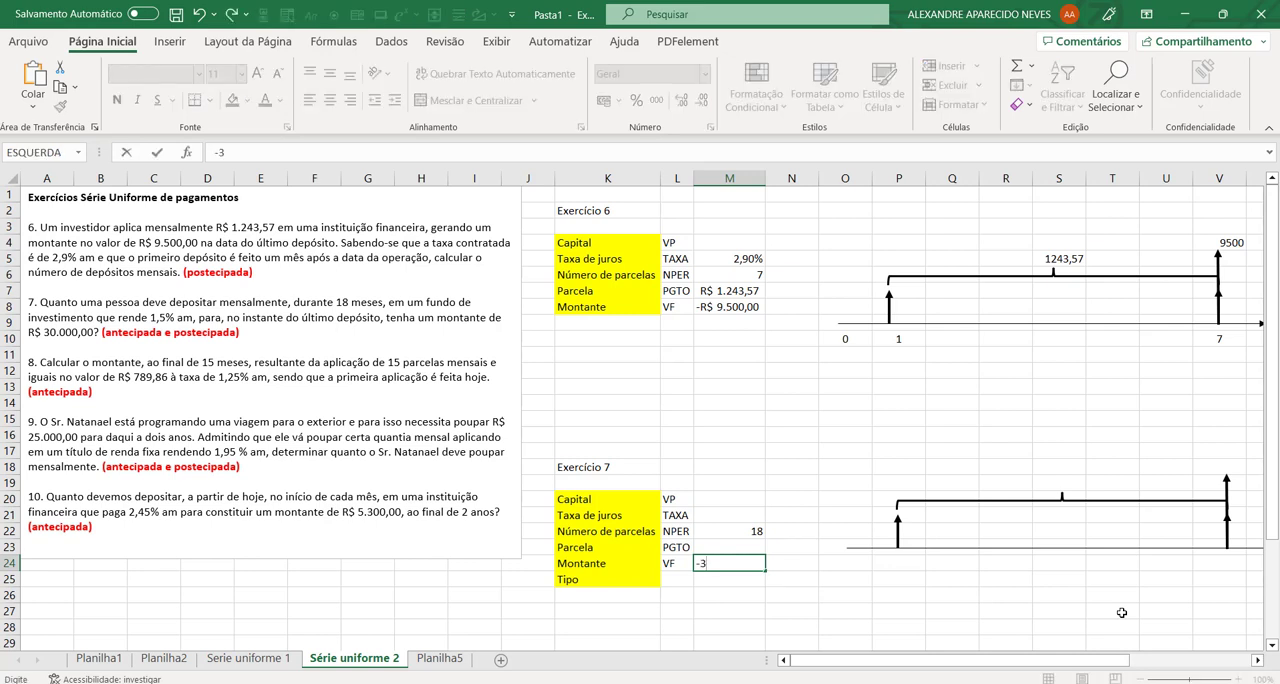
text(0000)
key(shift+Return)
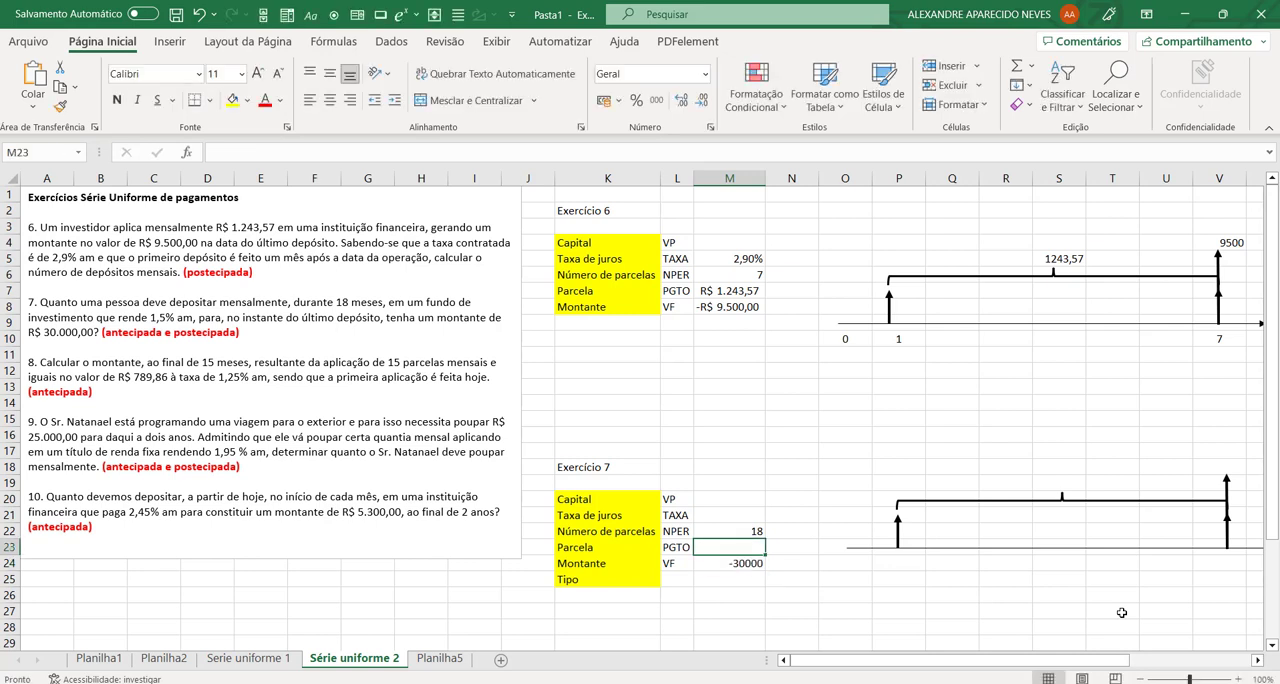
Step: Enter 1,5% as exercise 7's Taxa de juros in M21
key(Up)
key(Up)
text(1,5)
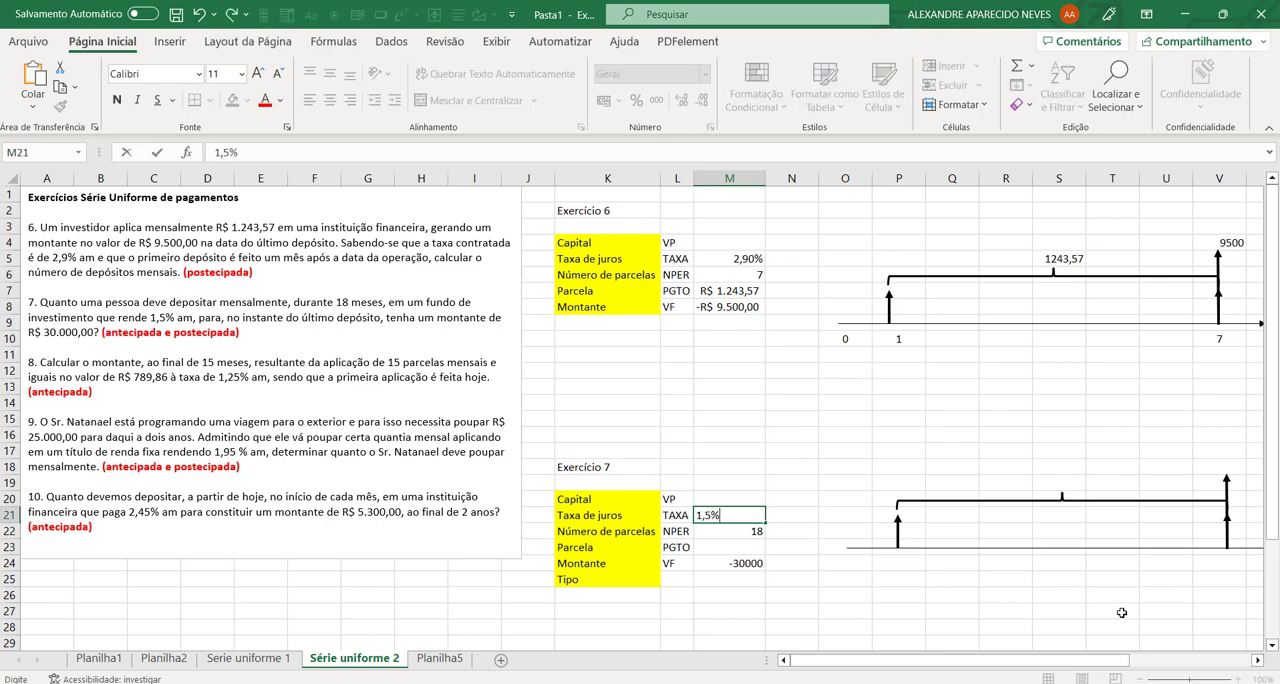
key(Return)
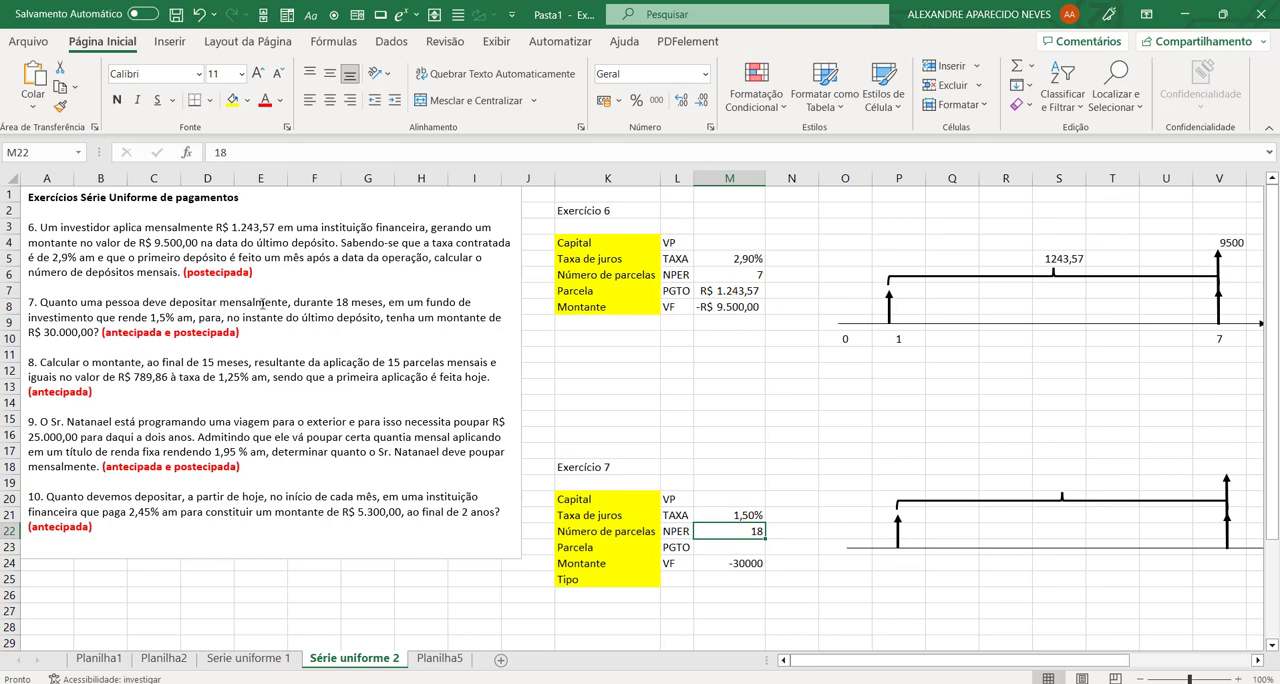
key(Return)
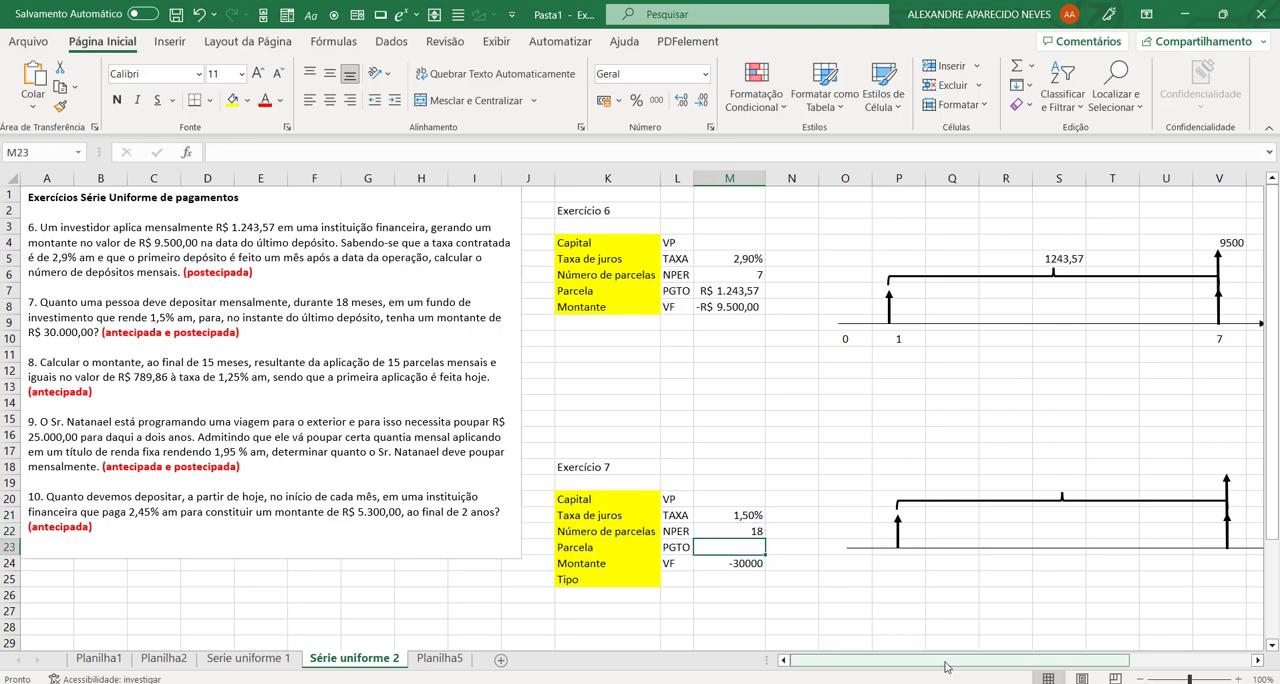
Step: Highlight exercise 6's calculated number of payments in M6 with a light green fill
click(737, 274)
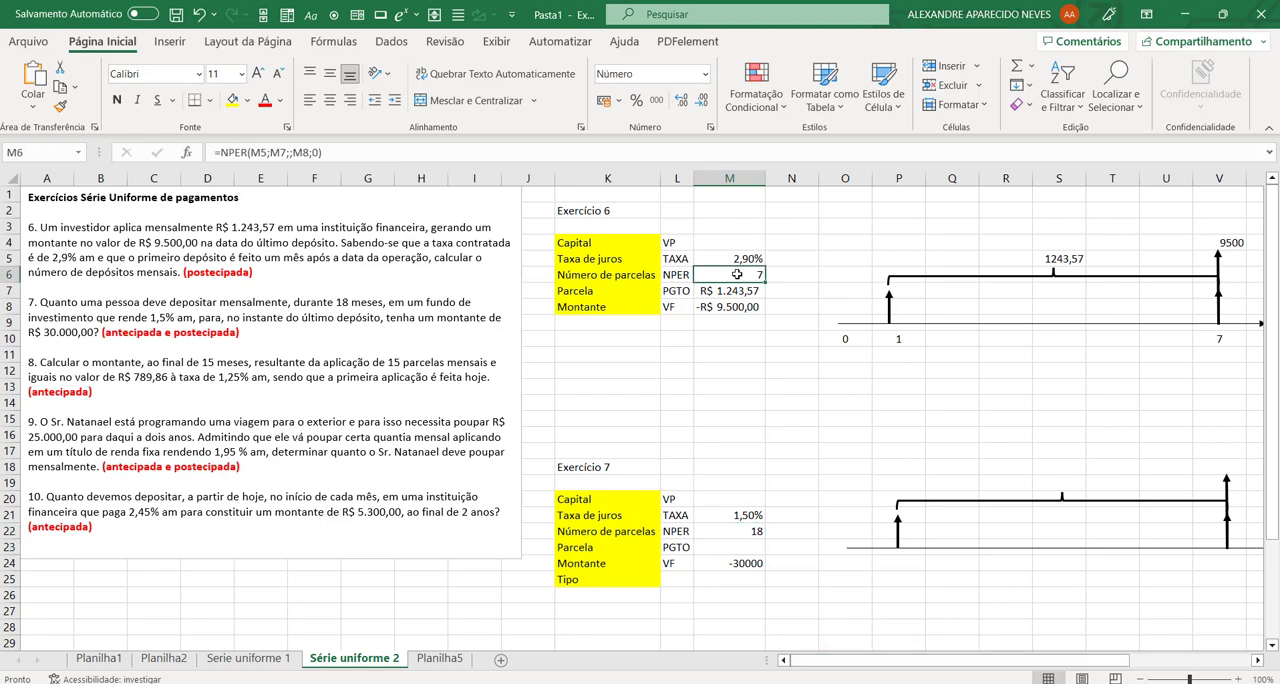
click(247, 100)
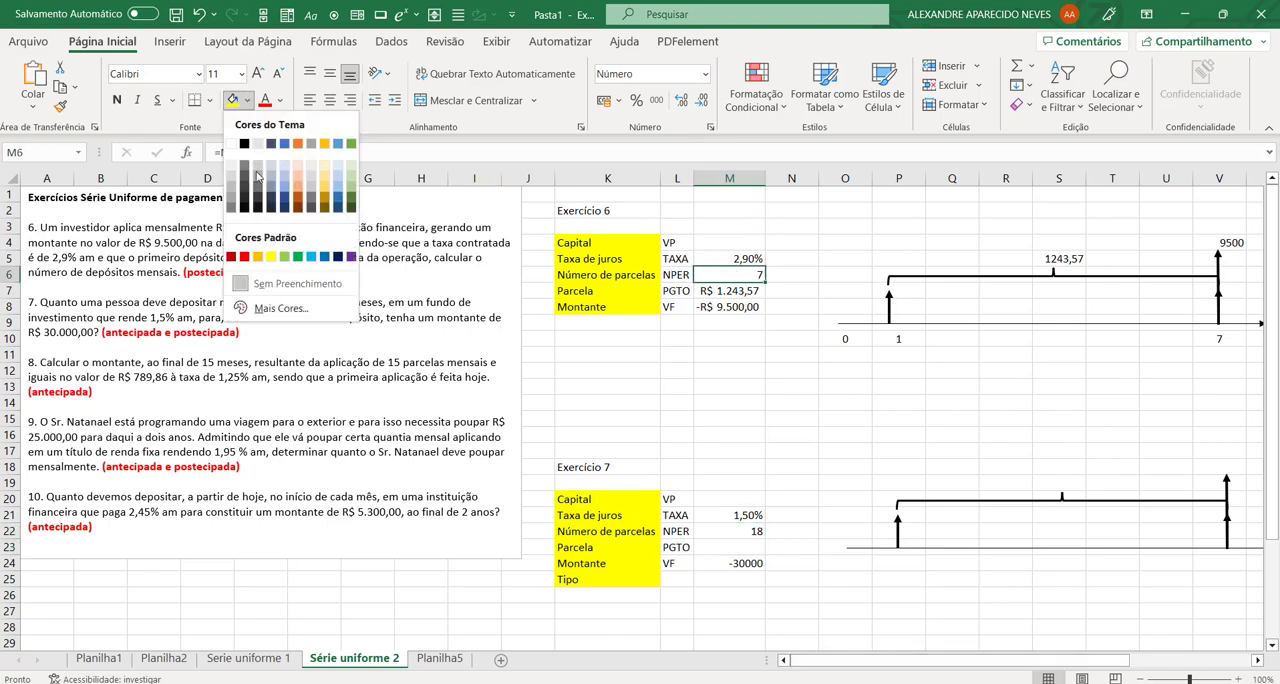
click(284, 257)
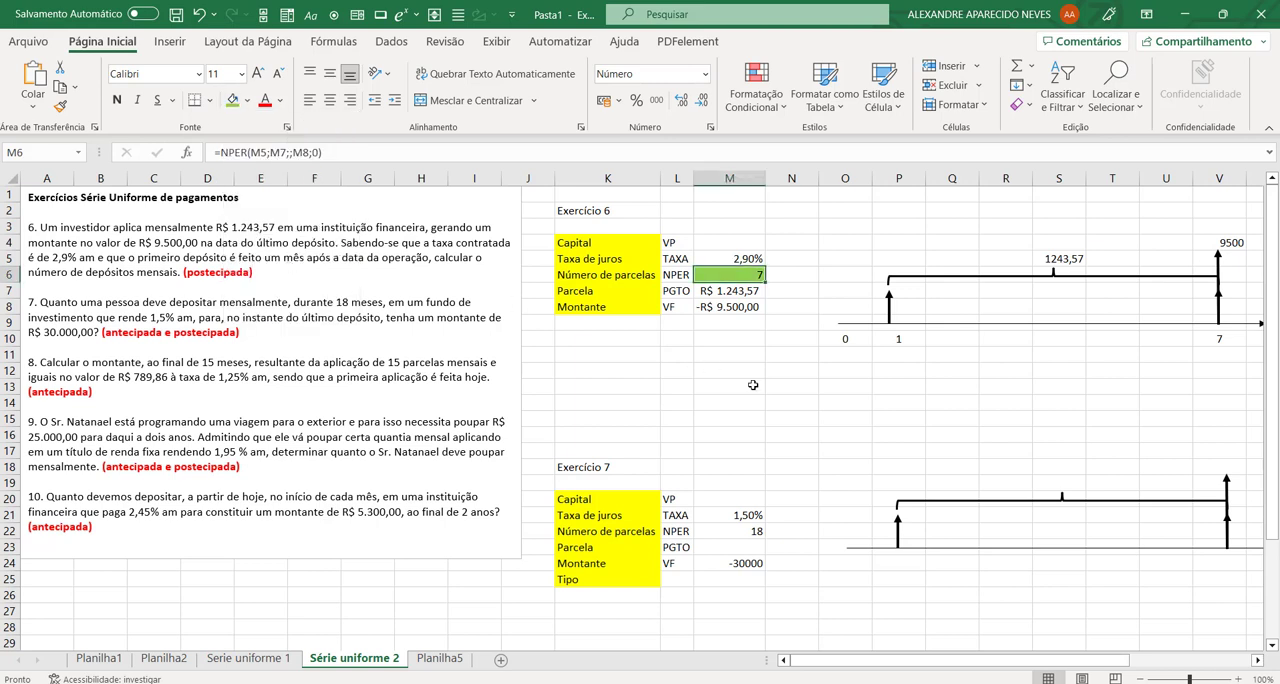
click(753, 385)
Step: Fill exercise 6's given values in M5, M7 and M8 with the standard orange colour
click(740, 260)
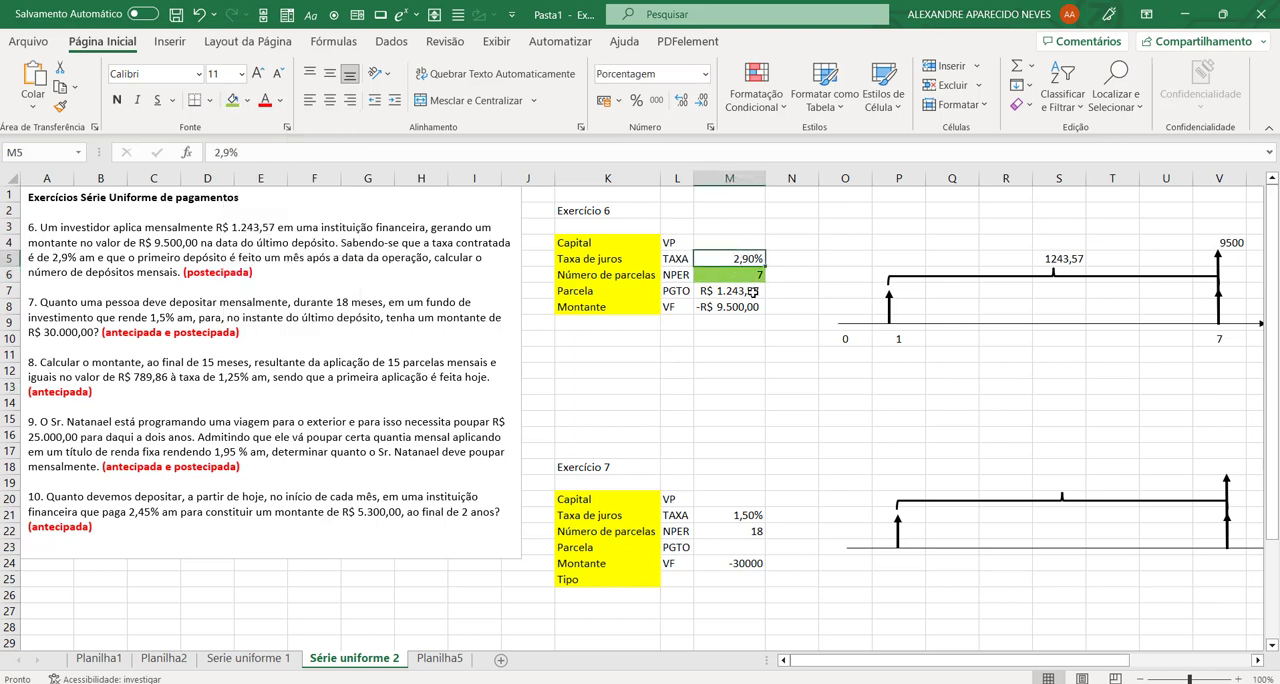
ctrl+click(752, 291)
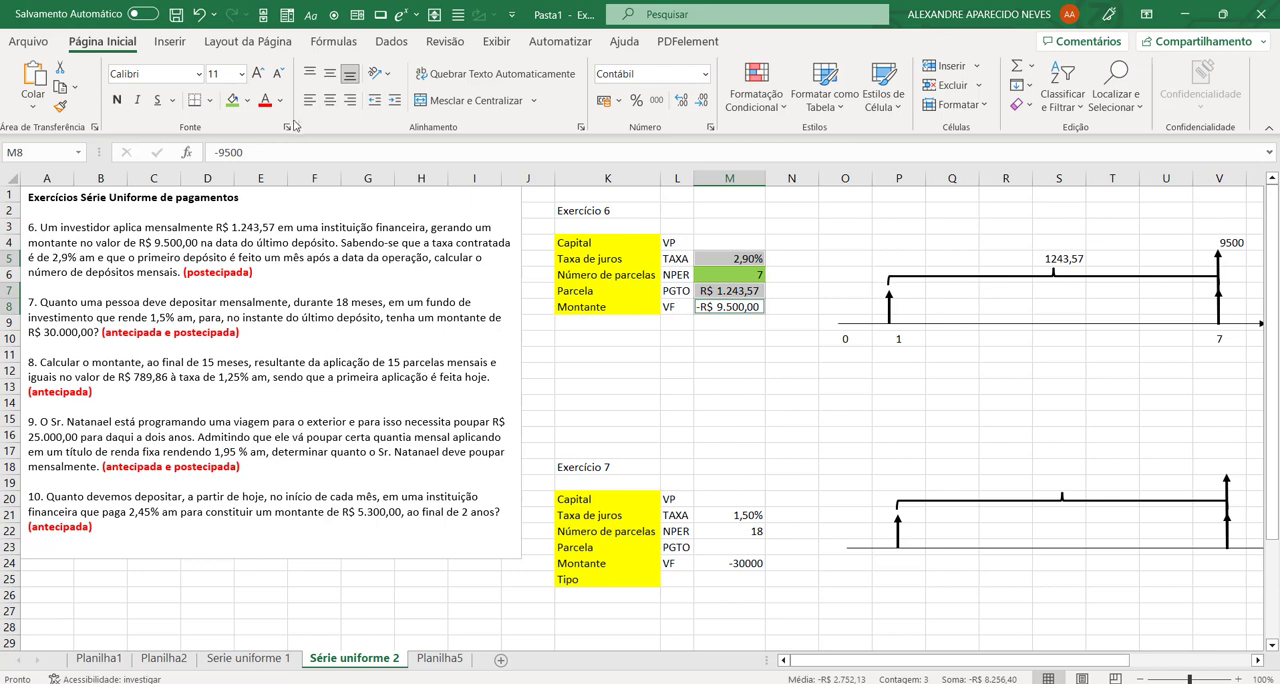
click(248, 100)
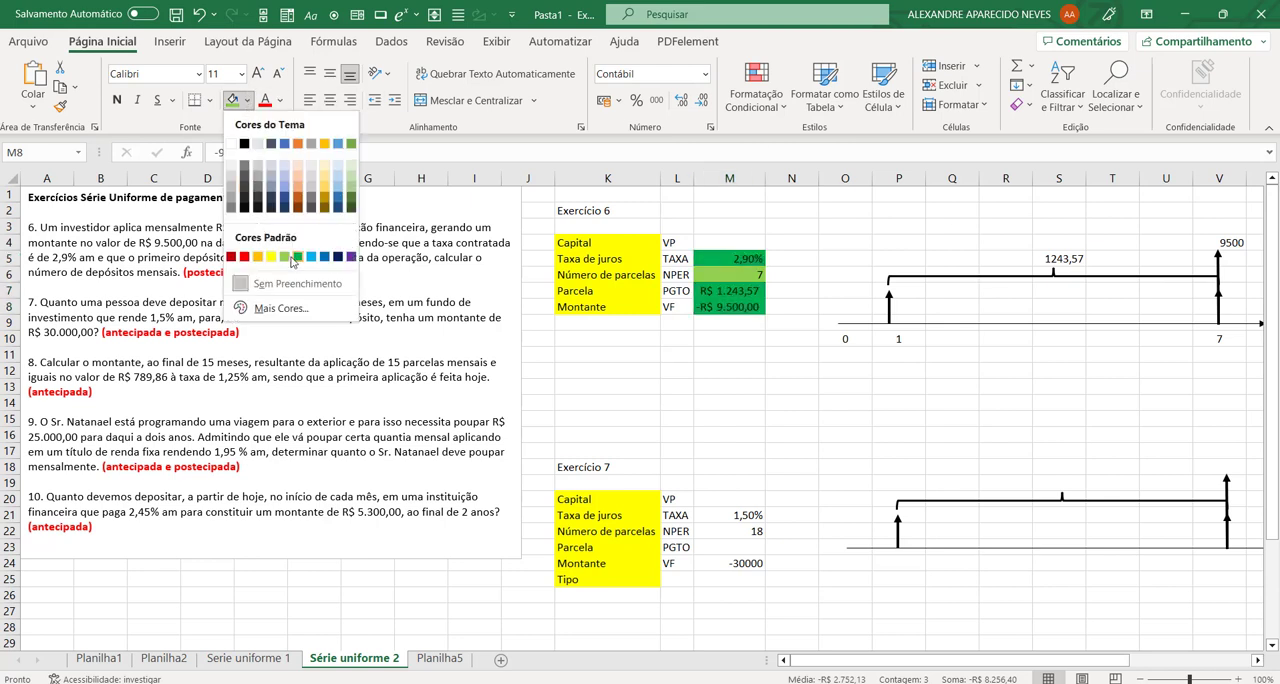
click(258, 258)
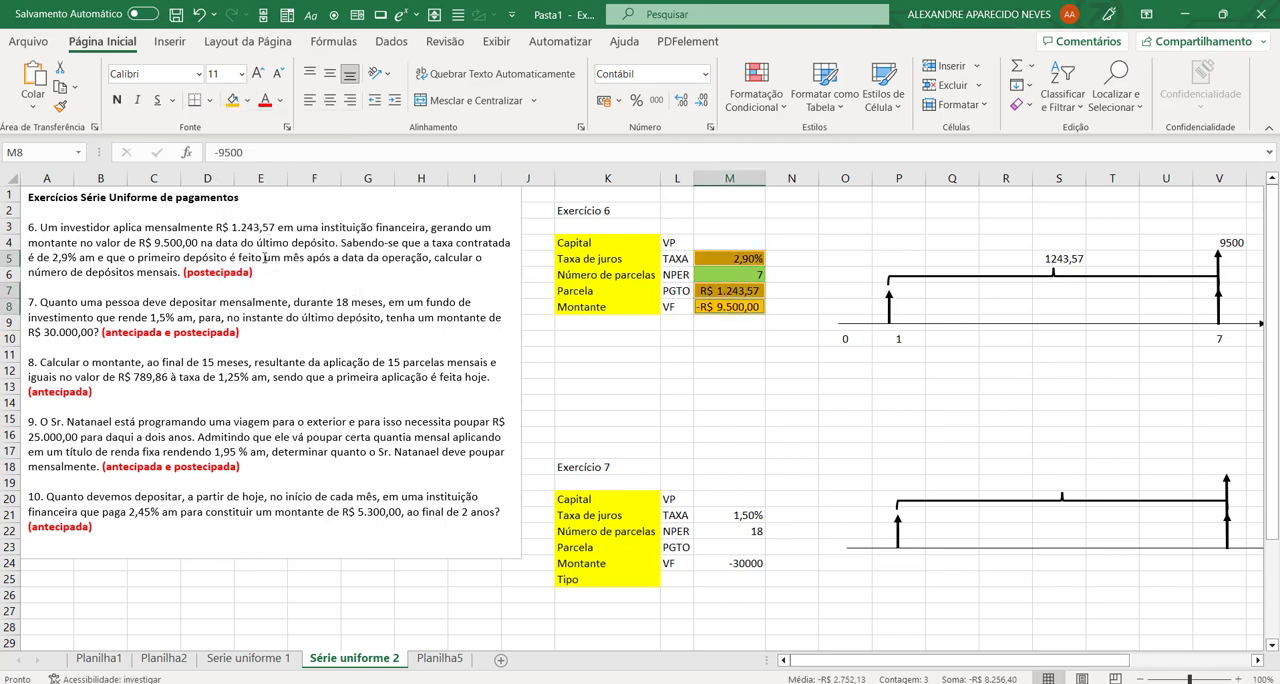
click(746, 272)
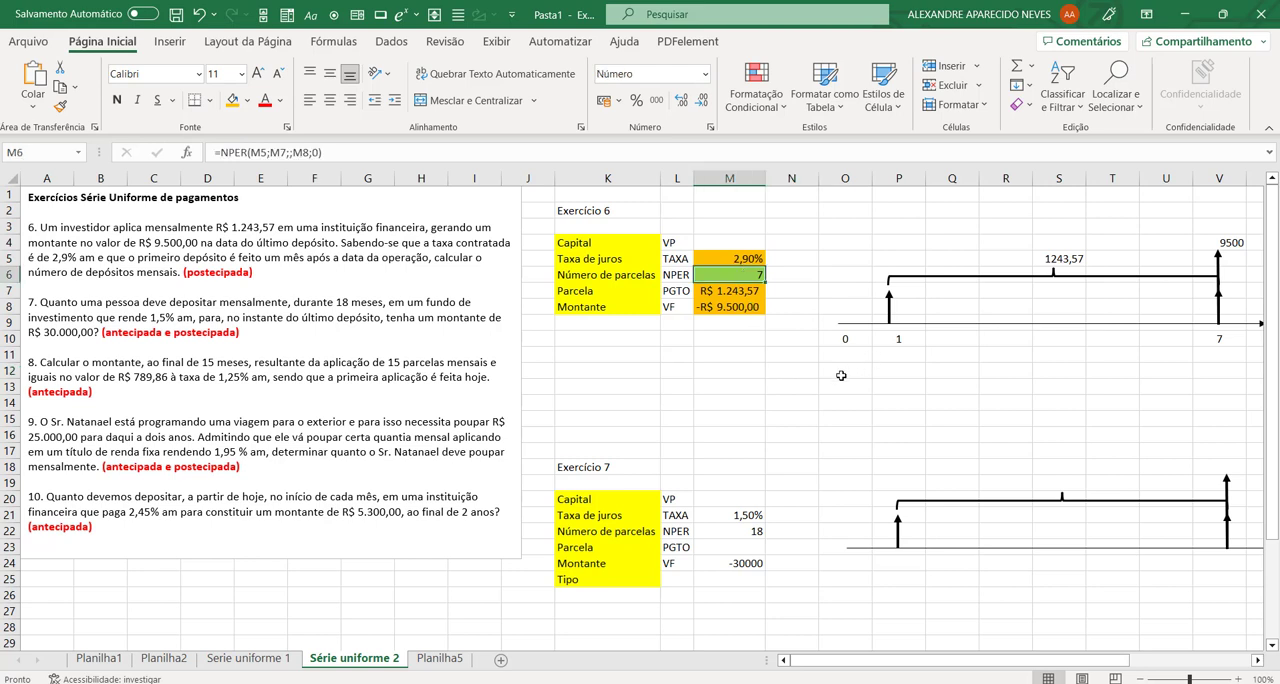
Step: Apply the same orange fill to exercise 7's input cells M21, M22, M24 and M25
click(750, 516)
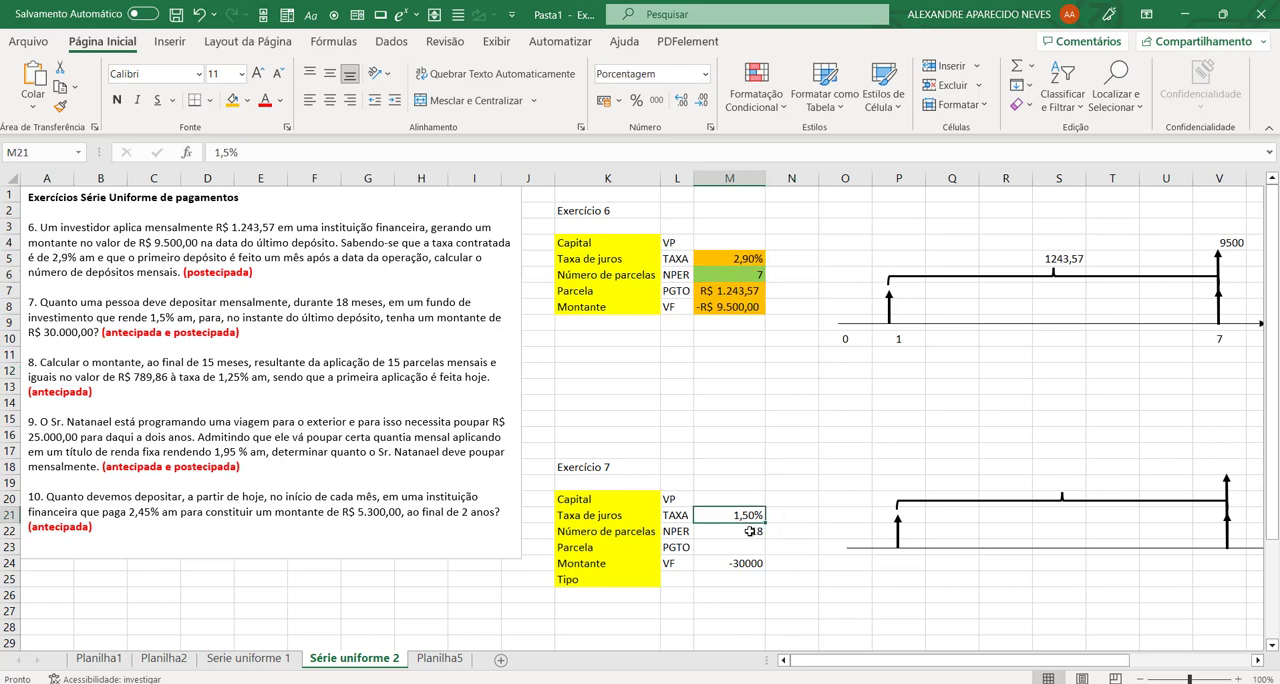
ctrl+click(752, 531)
ctrl+click(748, 563)
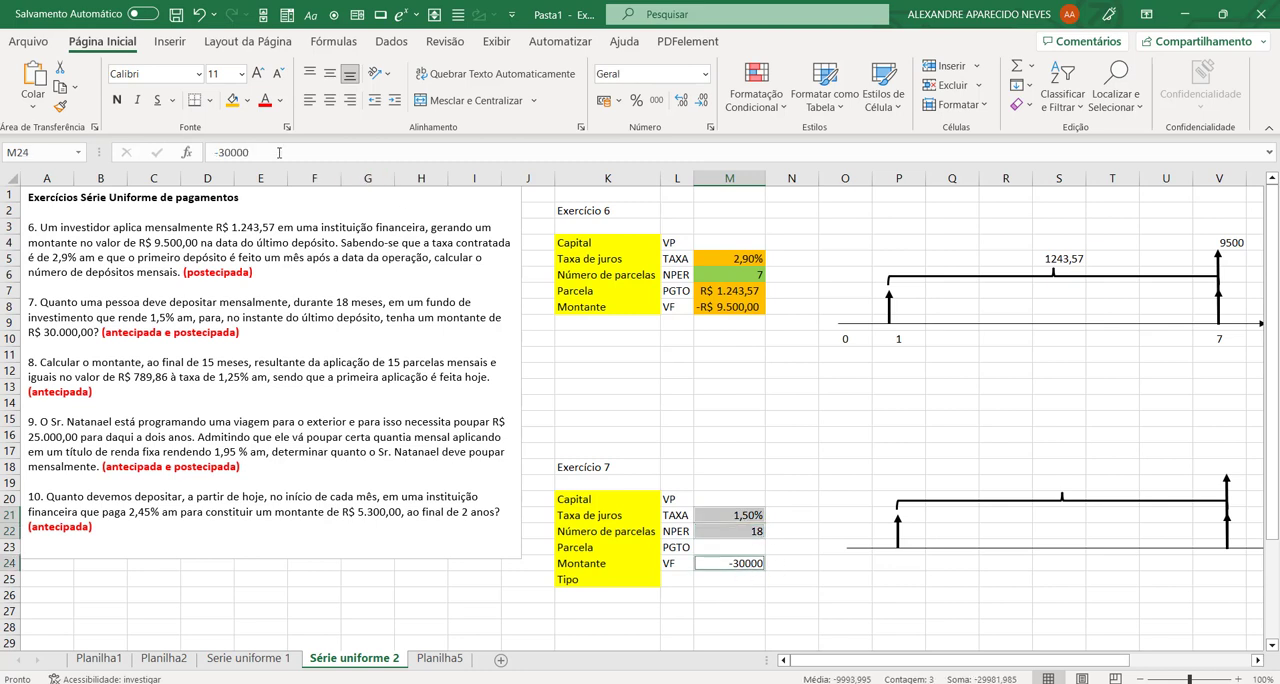
click(233, 103)
click(874, 610)
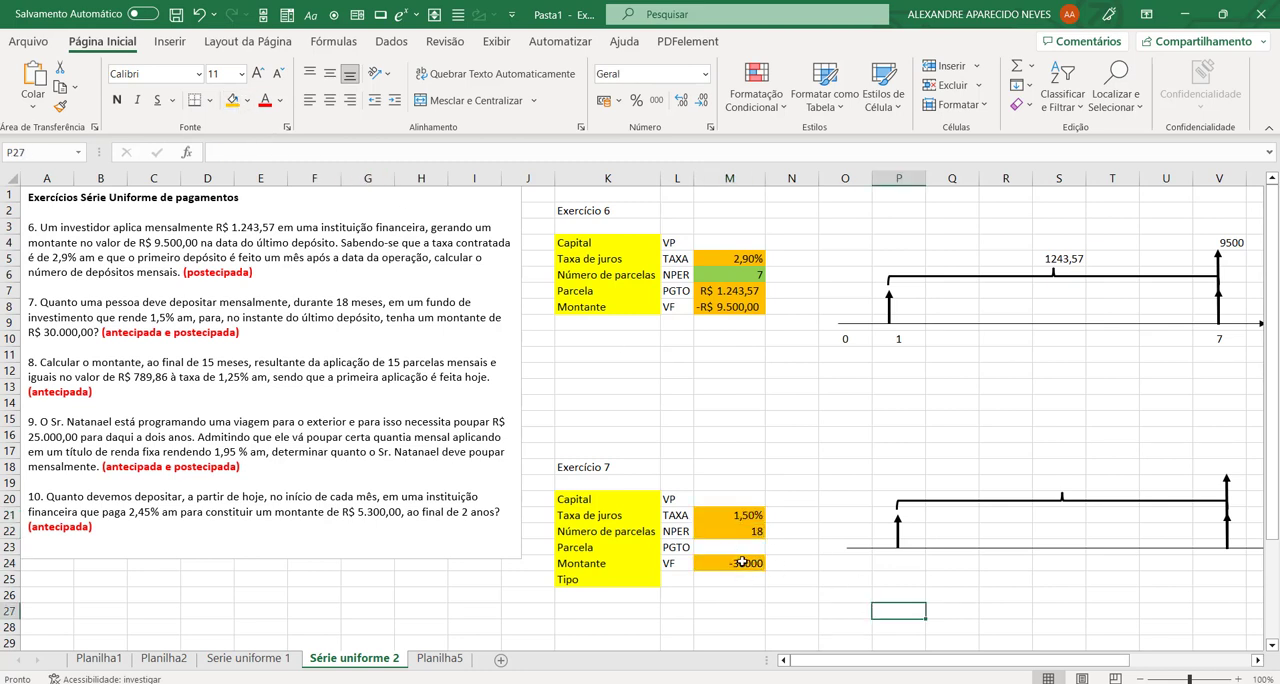
click(731, 580)
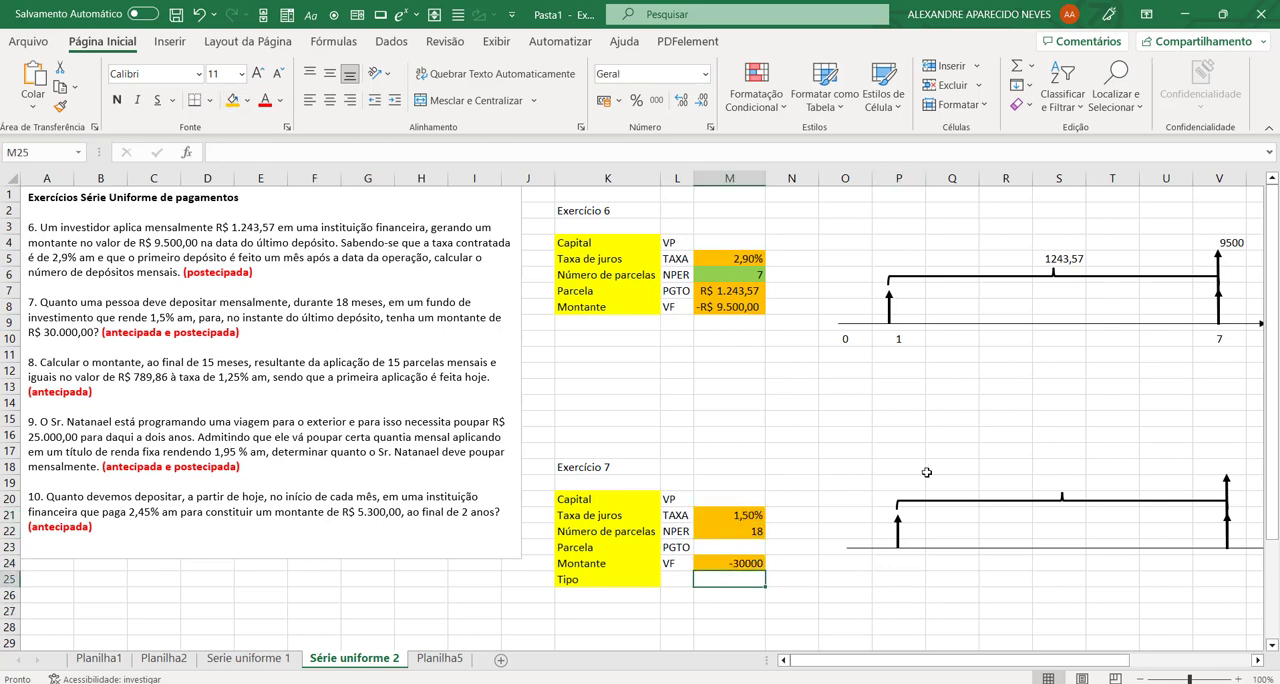
click(233, 101)
Step: Fill exercise 7's Parcela cell M23 with light green to mark it as the unknown
key(Up)
key(Up)
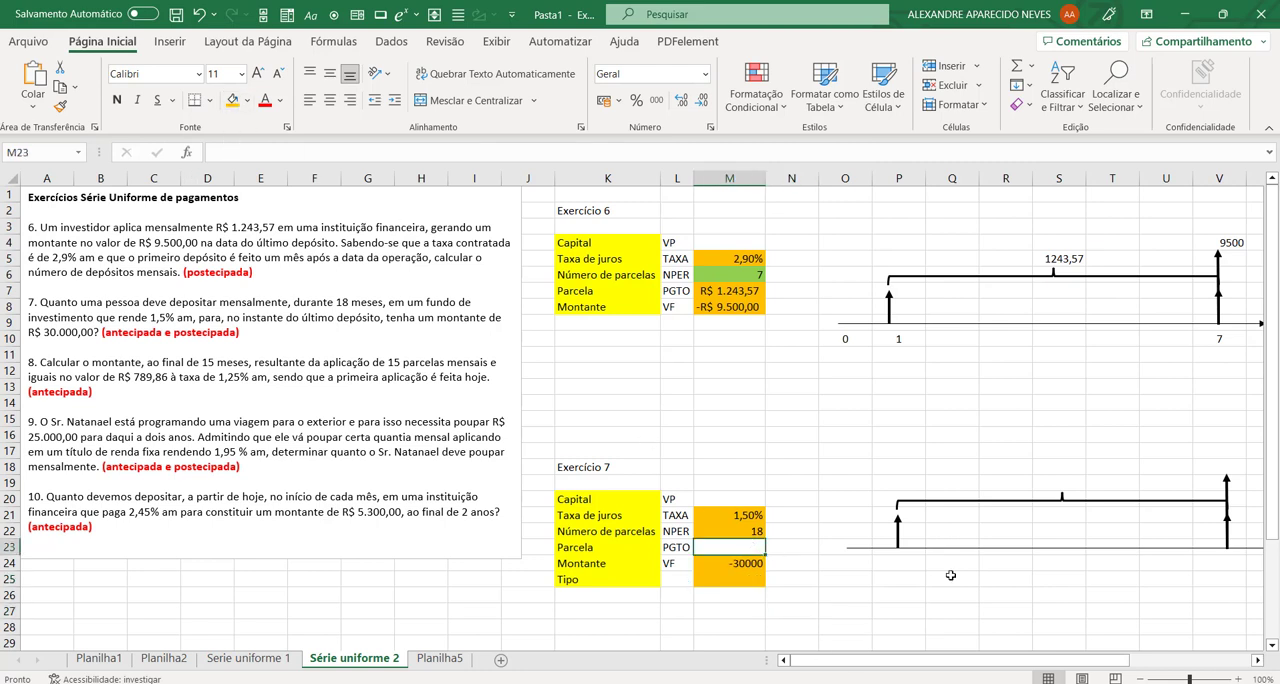
click(247, 101)
click(285, 258)
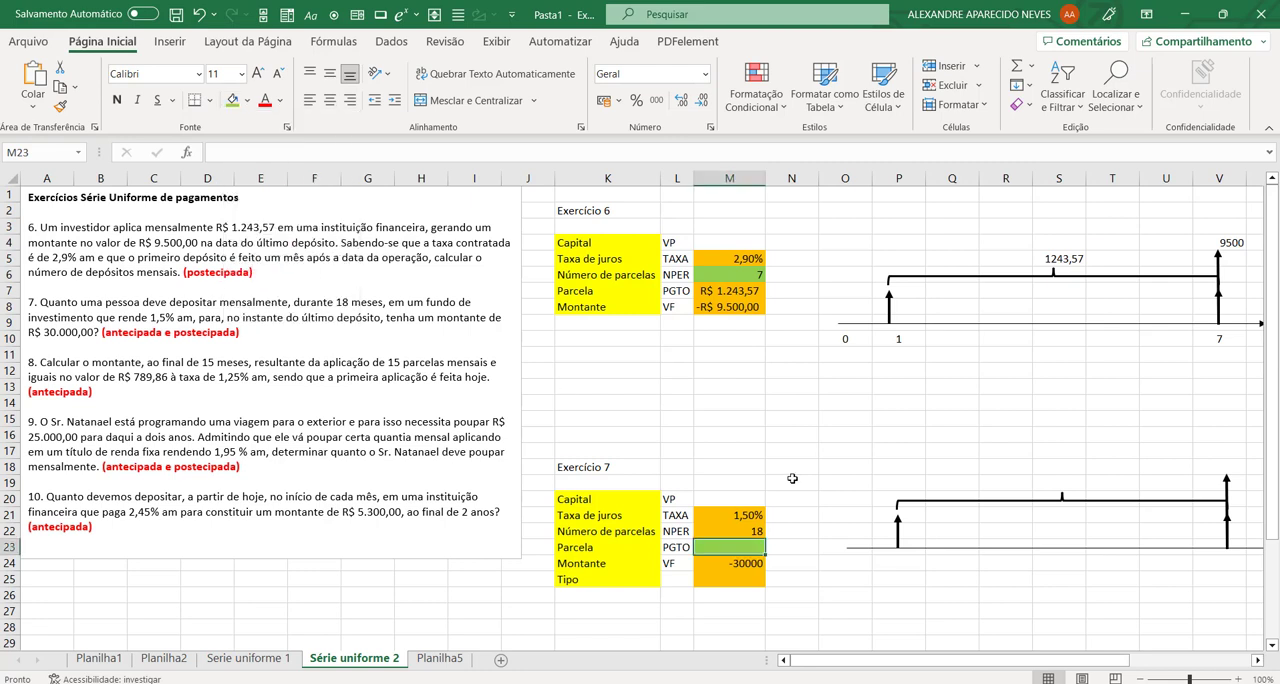
click(795, 451)
Step: Enter 0 as exercise 7's Tipo in M25 for the postecipada case
click(728, 549)
click(760, 583)
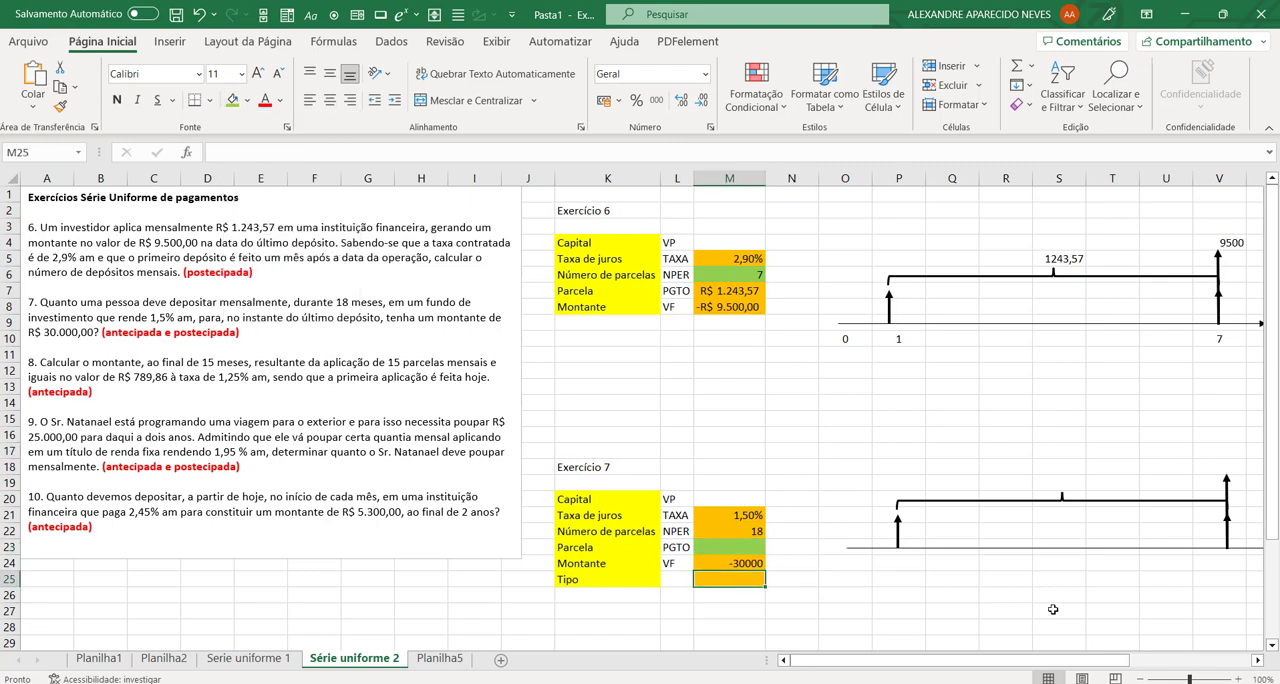
text(0)
key(Up)
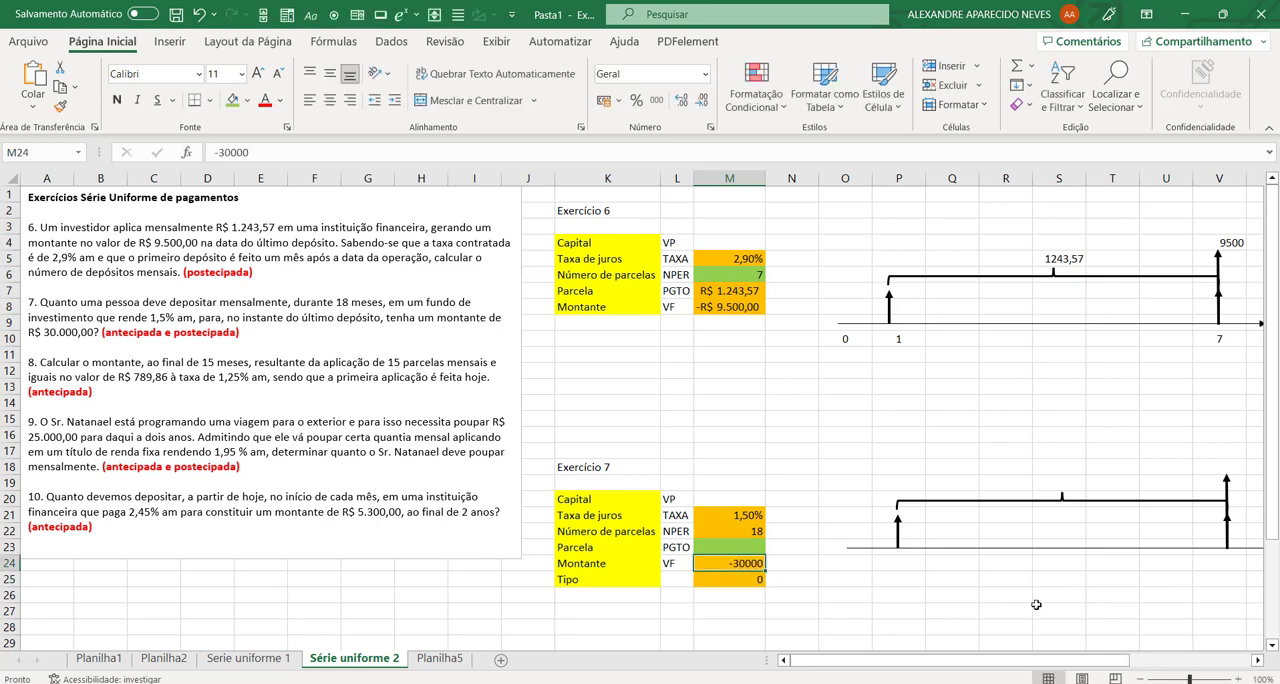
click(753, 579)
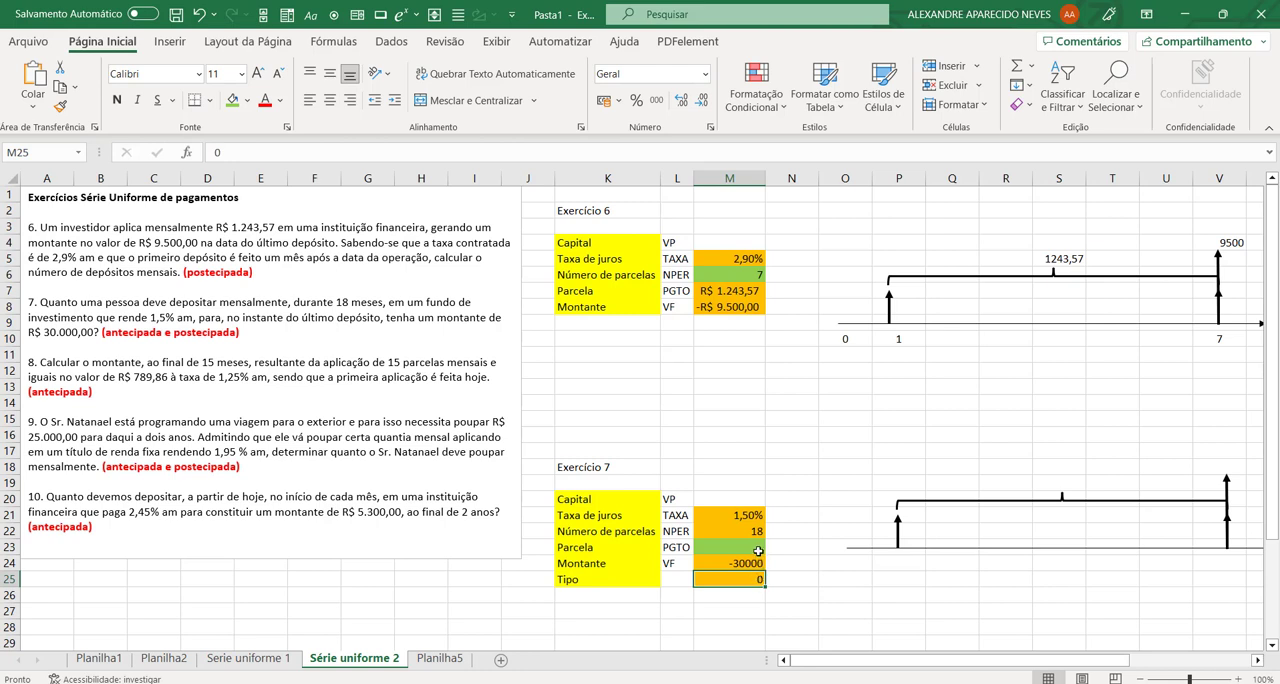
Step: Calculate exercise 7's Parcela in M23 with the formula =PGTO(M21;M22;;M24;M25)
click(758, 547)
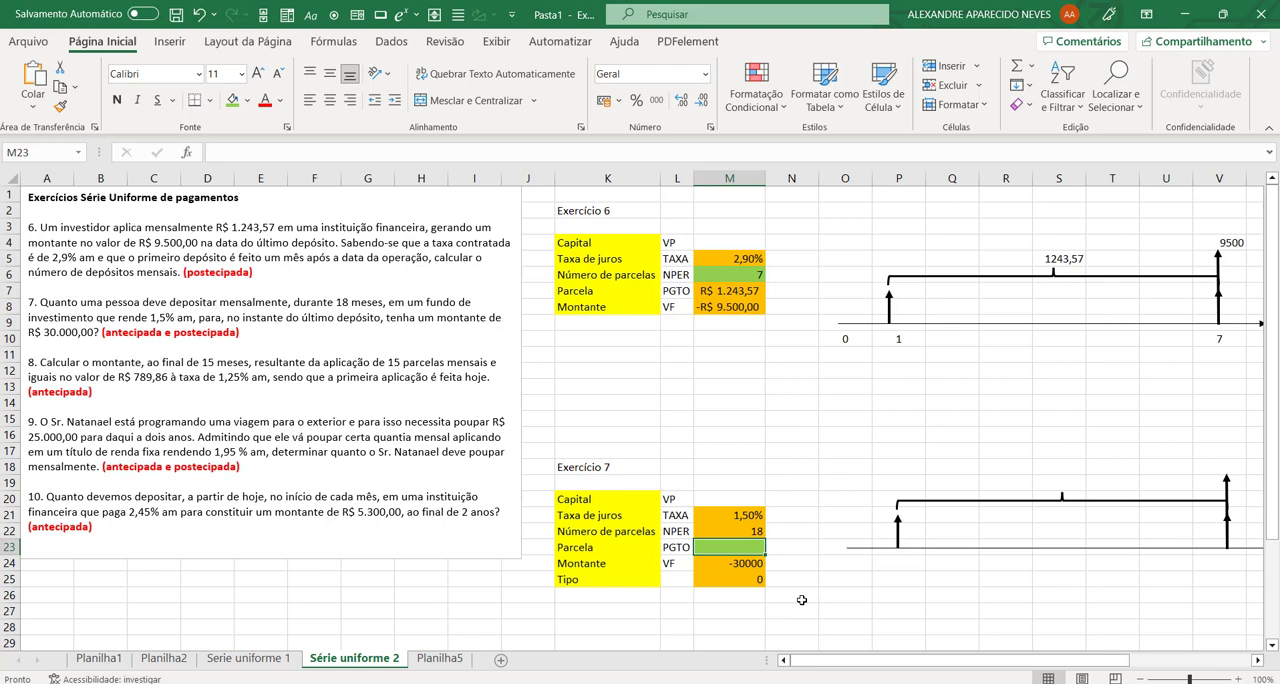
text(=)
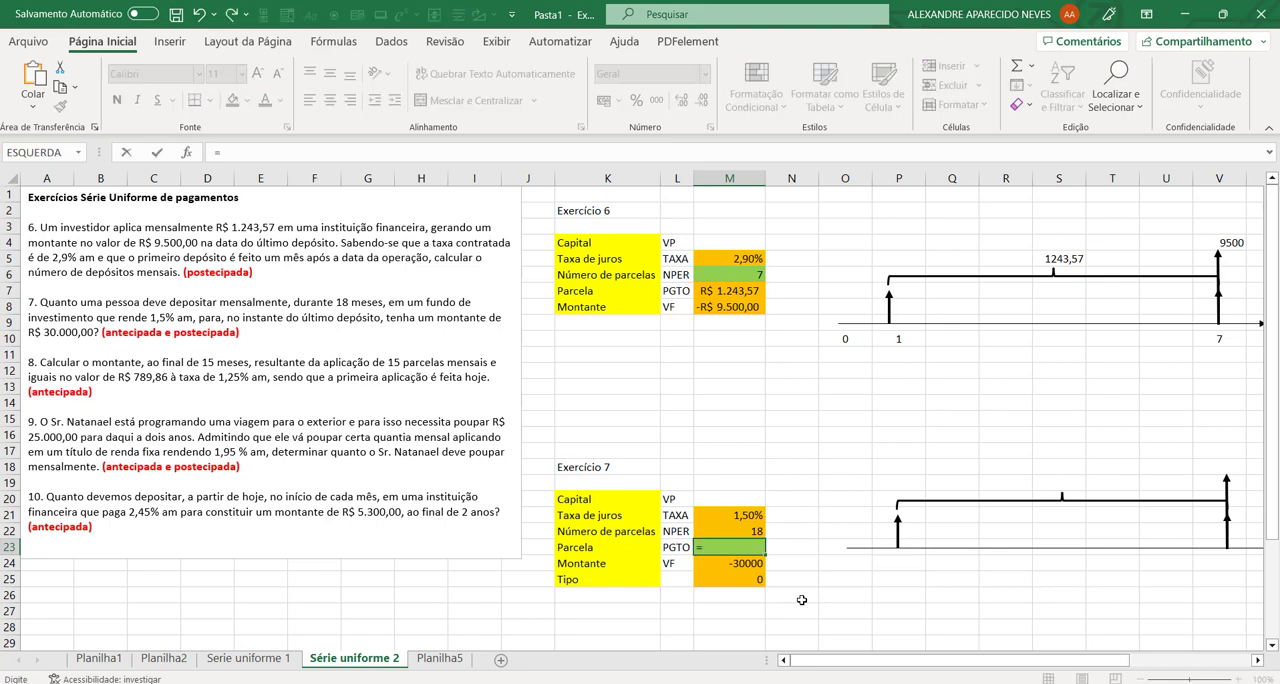
text(pgto)
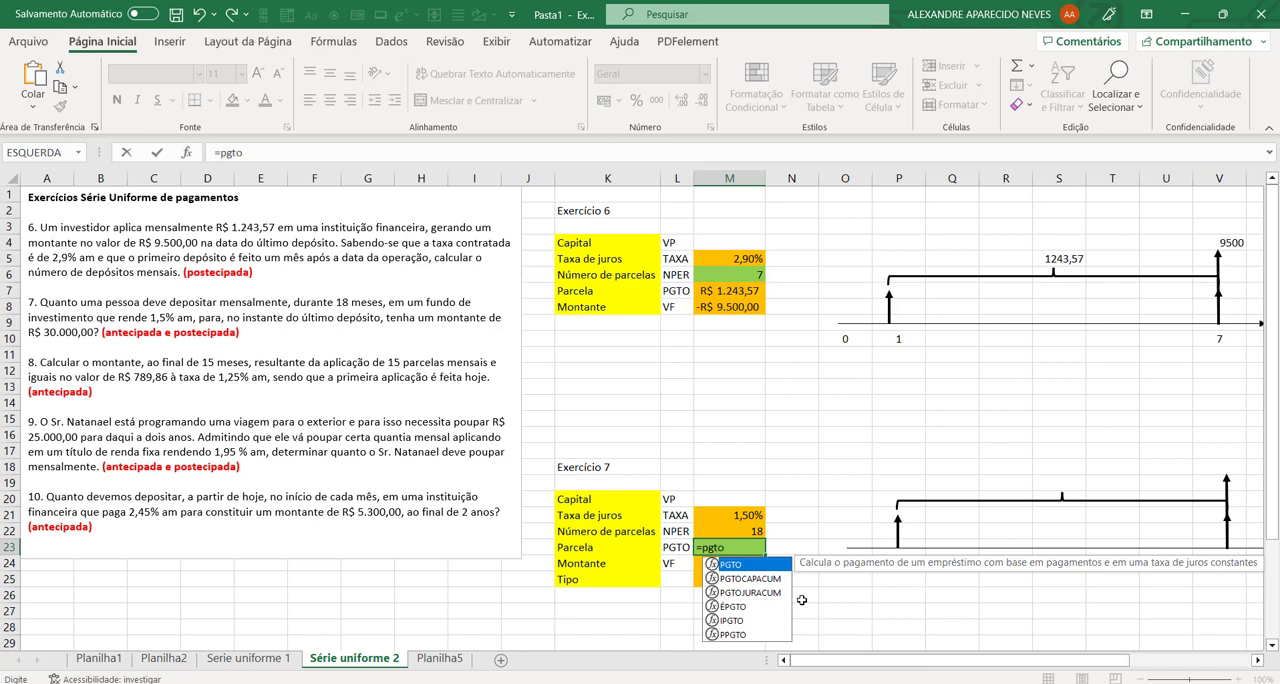
text(()
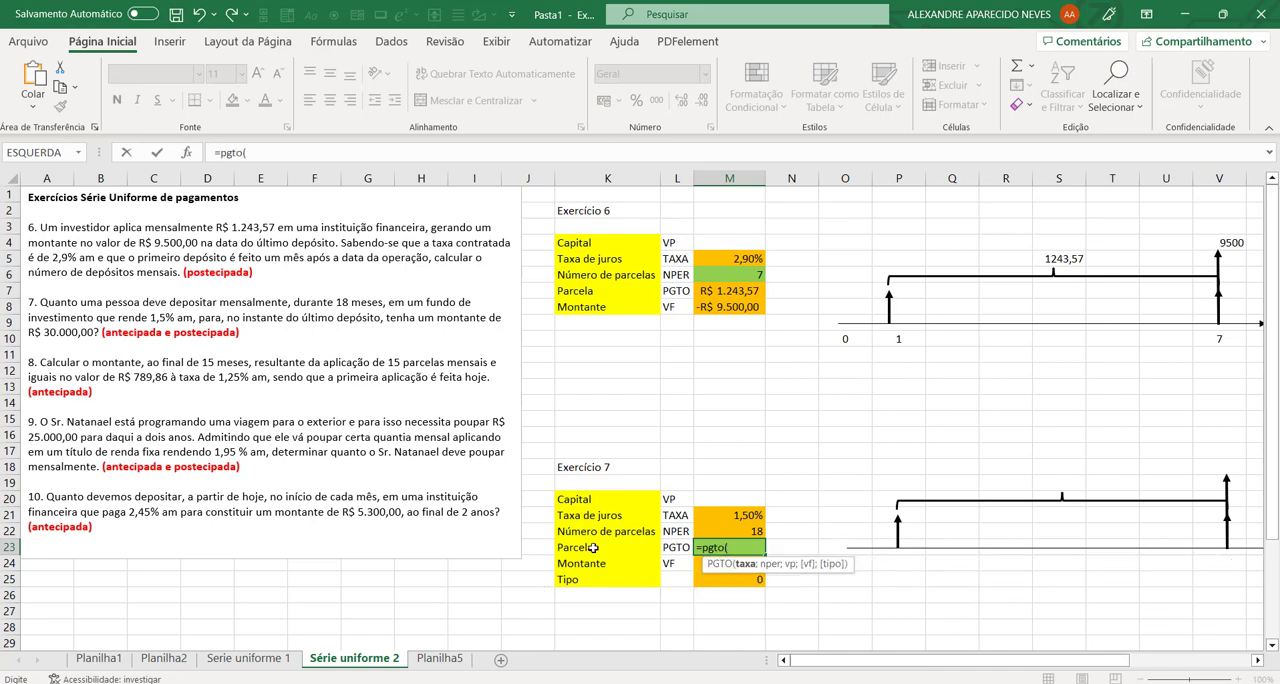
click(746, 512)
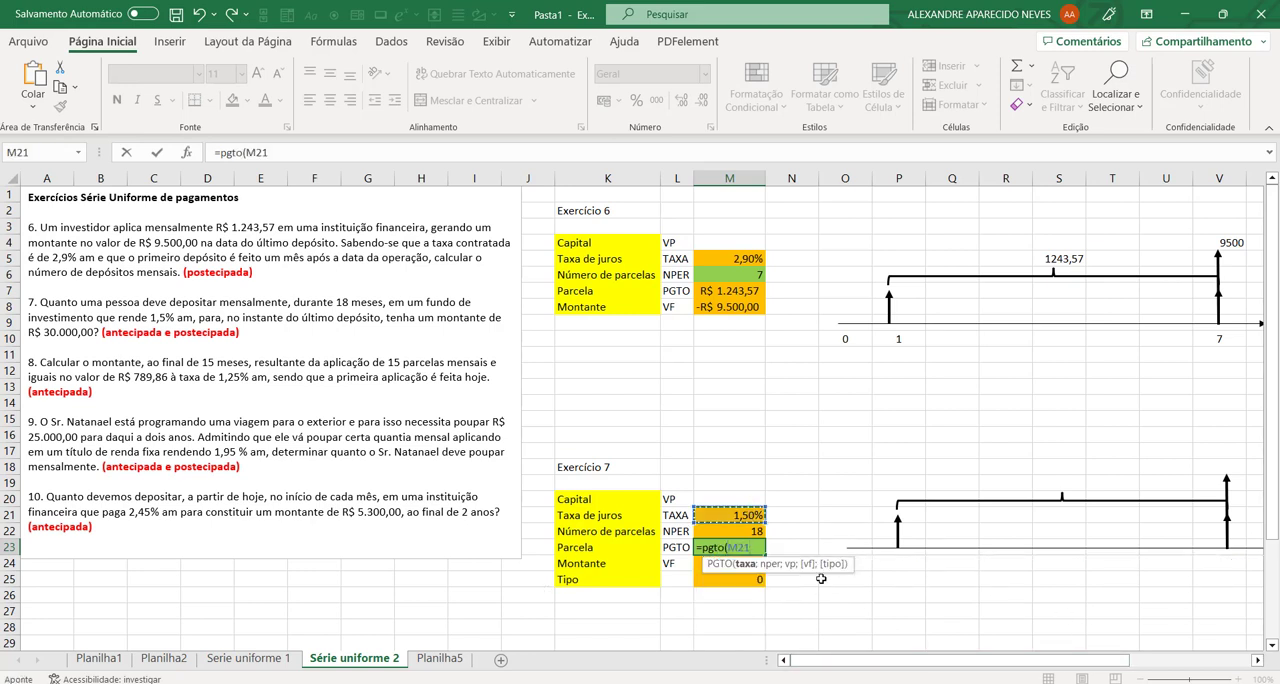
text(;)
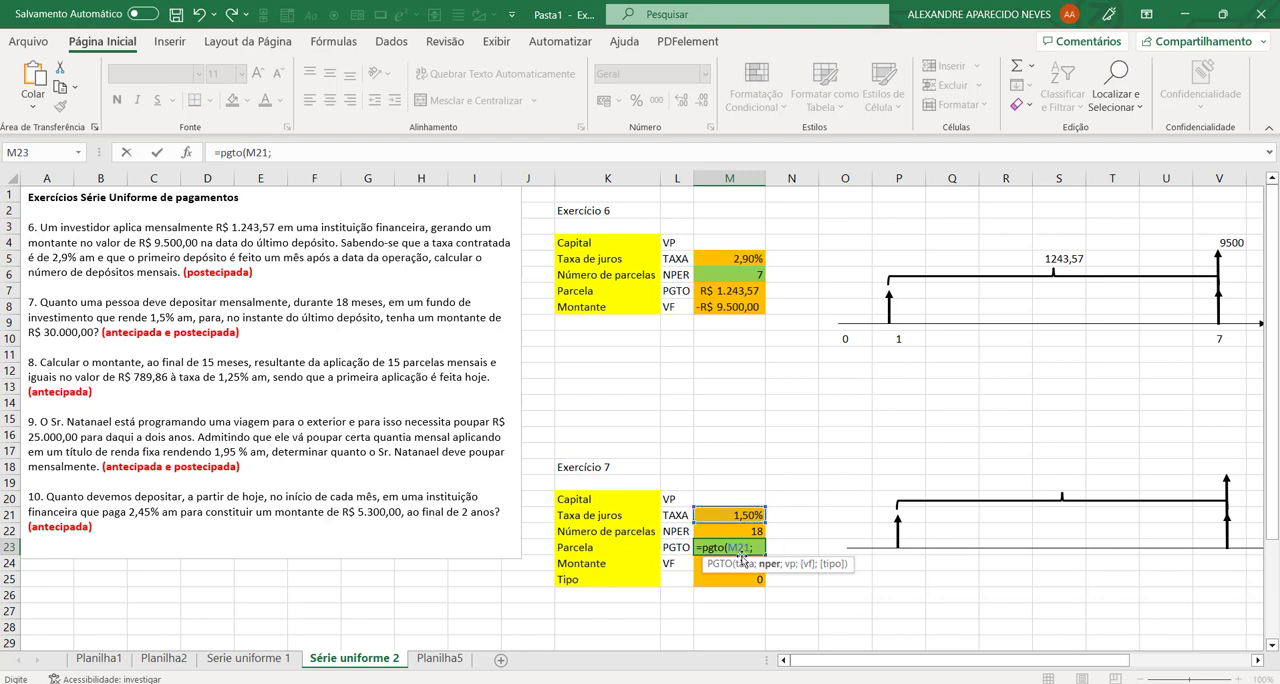
click(752, 531)
text(;)
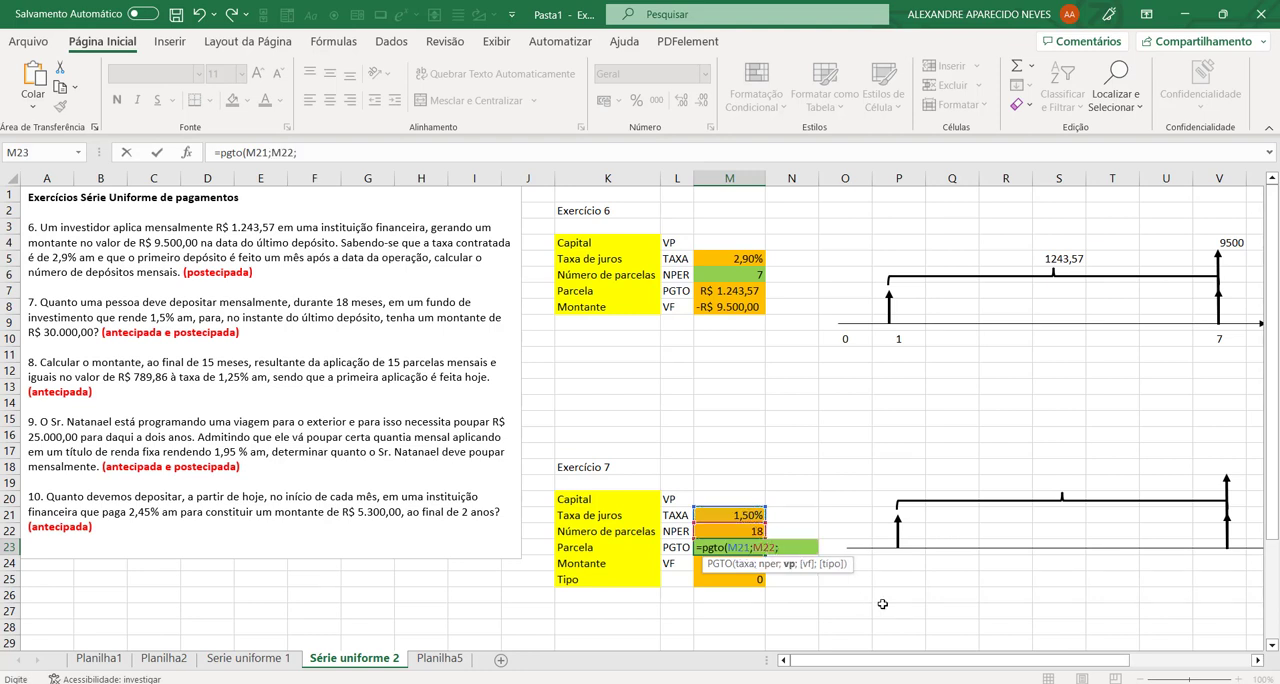
text(;)
click(699, 565)
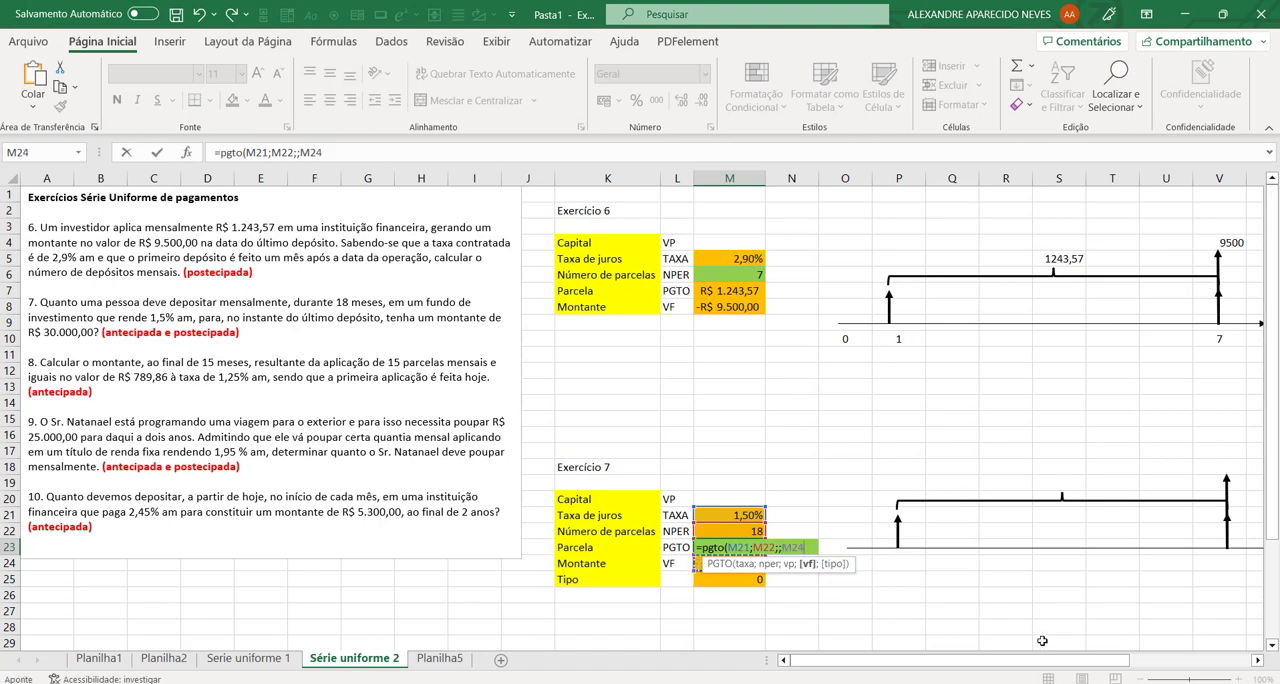
text(;)
click(718, 581)
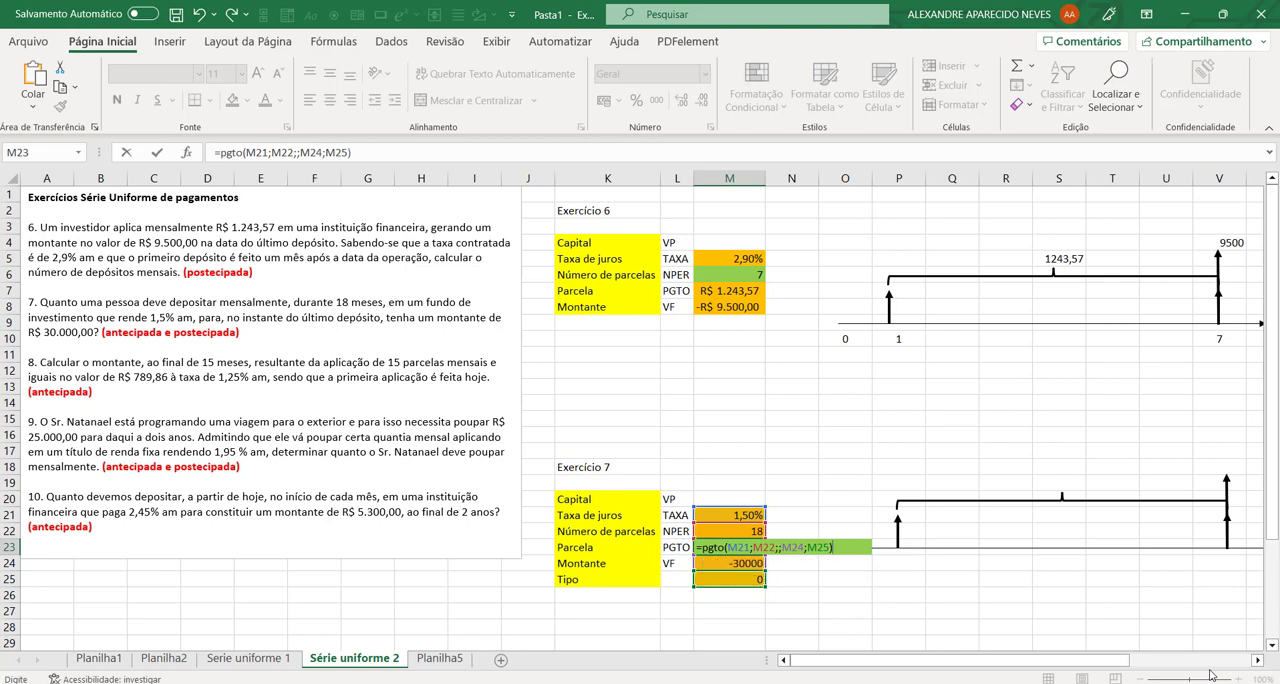
key(Return)
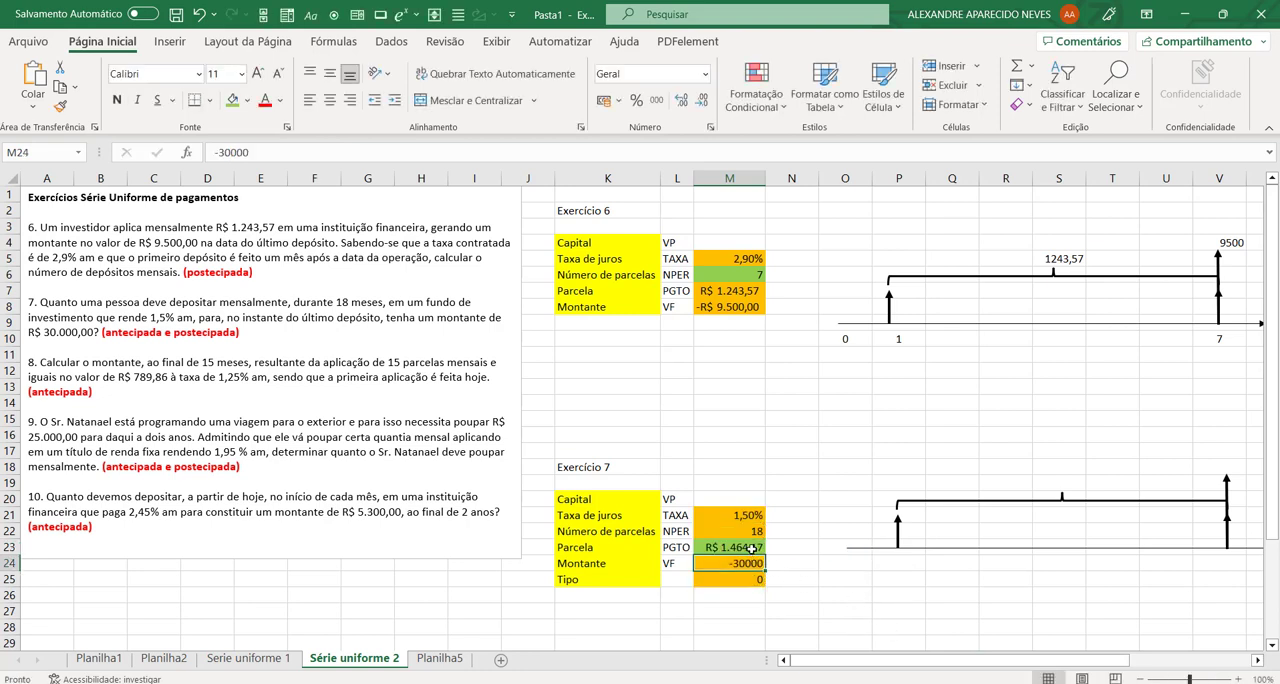
Step: Apply the accounting currency format to exercise 7's Montante value in M24
key(Up)
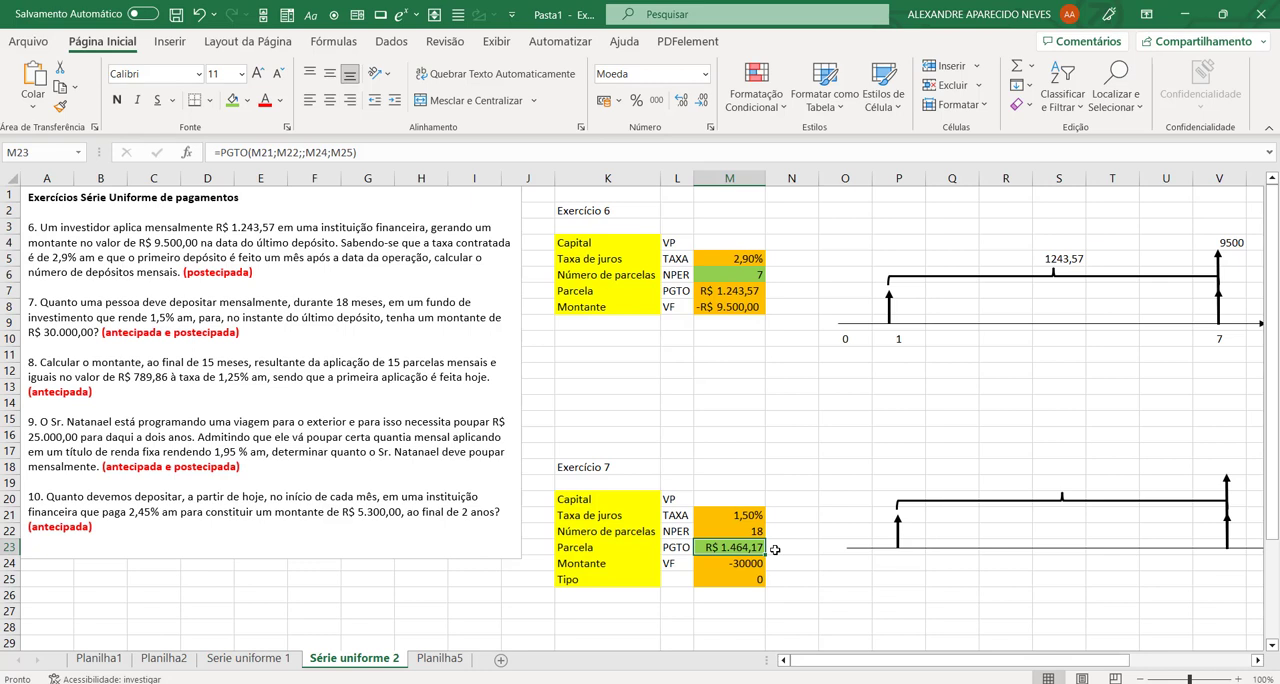
click(719, 565)
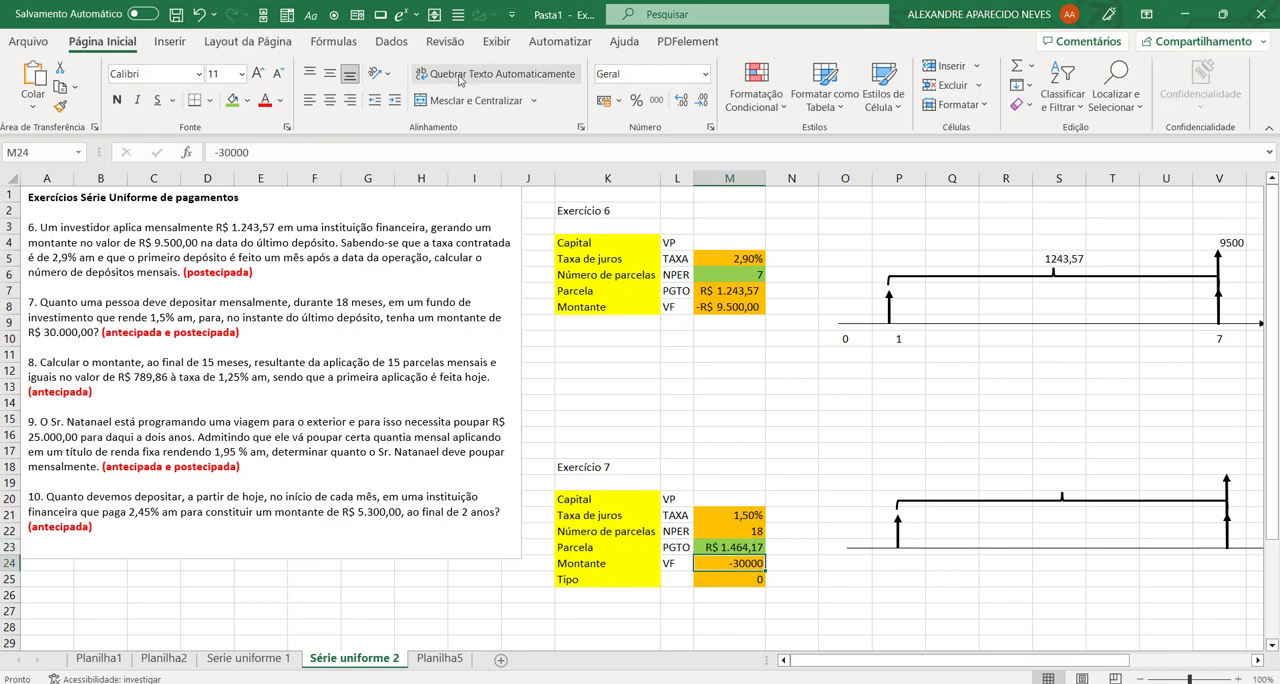
click(603, 100)
click(838, 566)
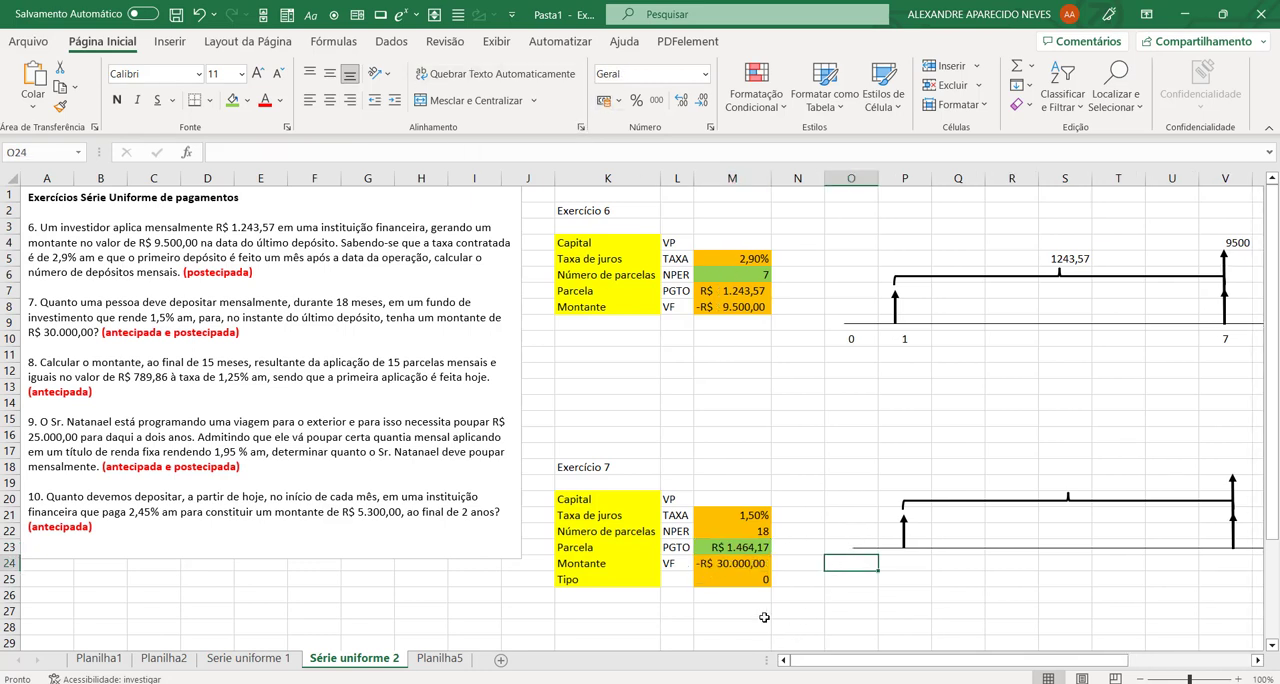
Step: Switch exercise 7's Tipo in M25 to 1 and back to 0 to compare the resulting payments
click(731, 578)
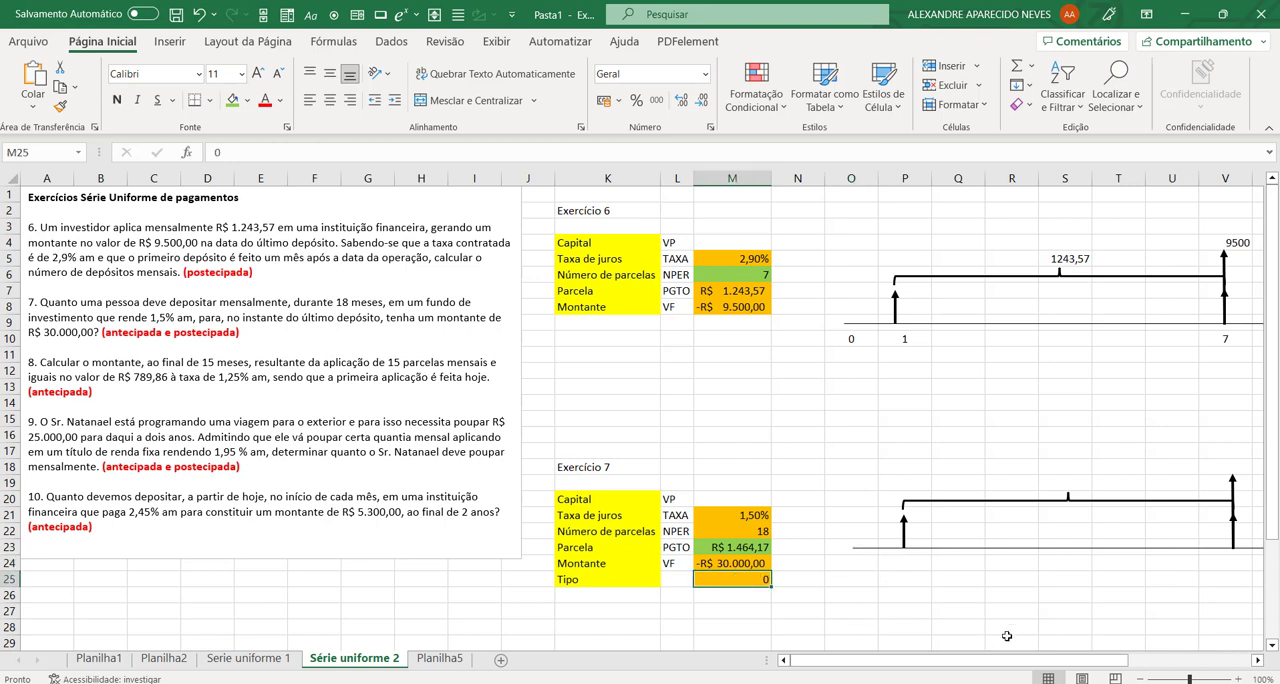
text(1)
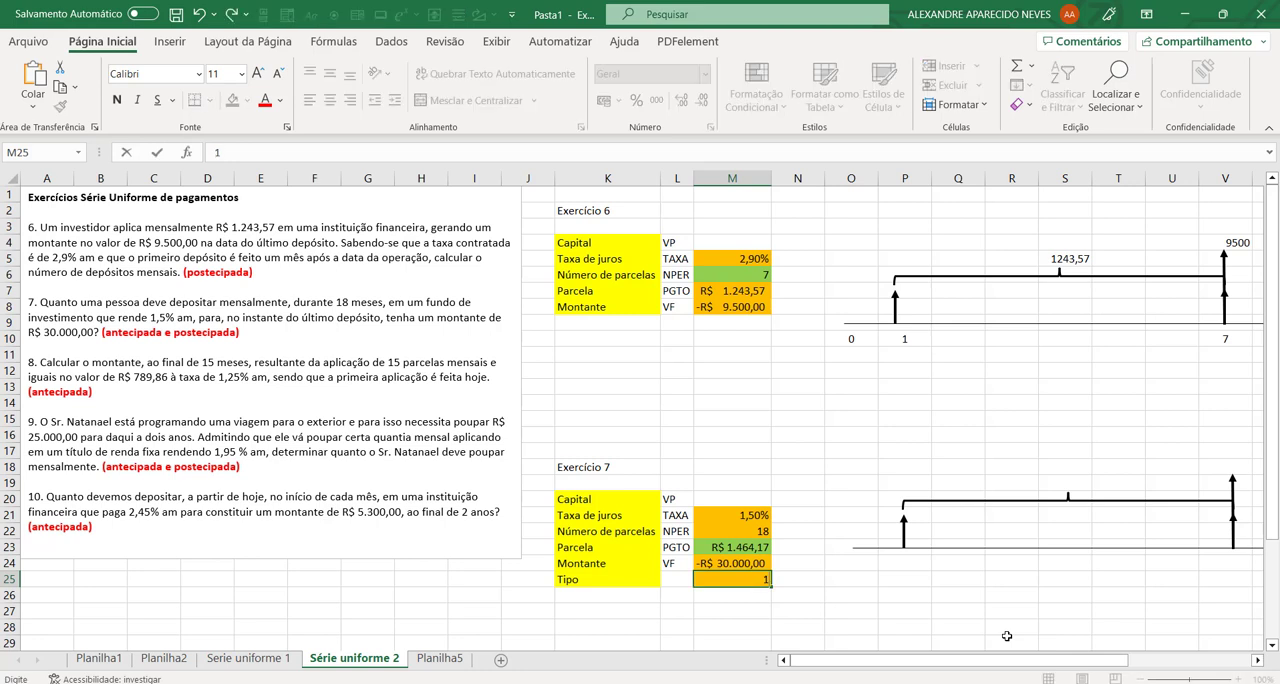
key(Return)
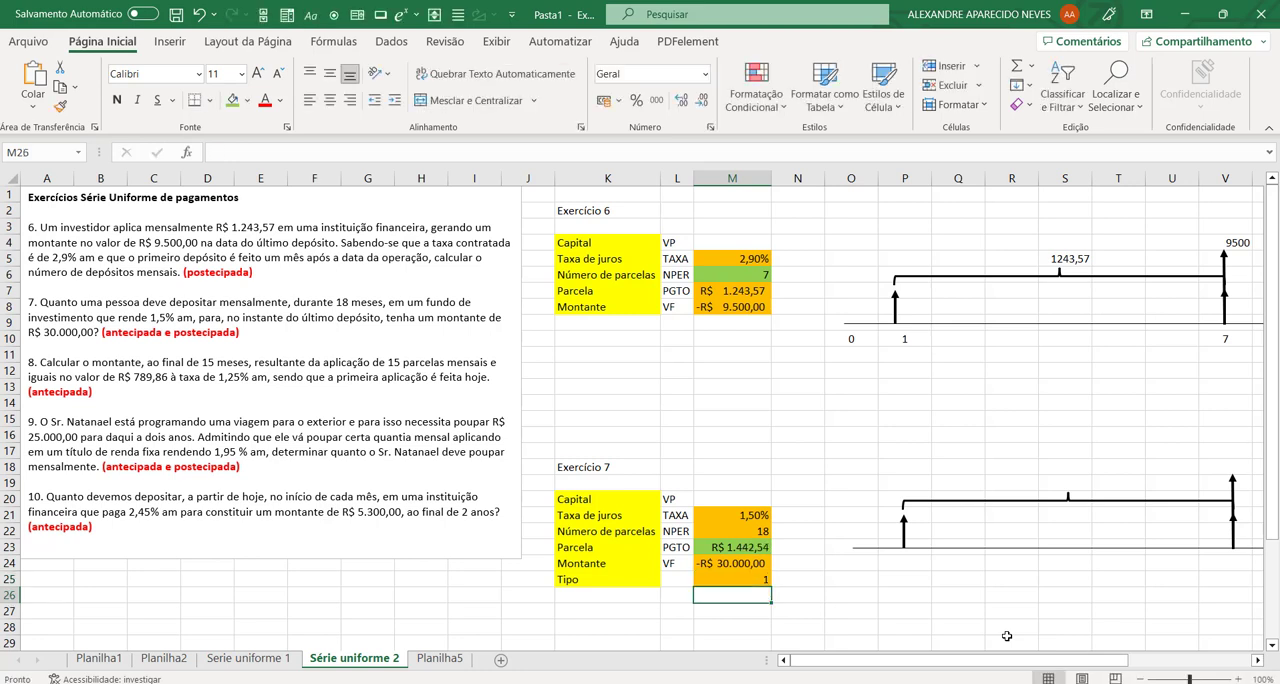
key(Up)
text(0)
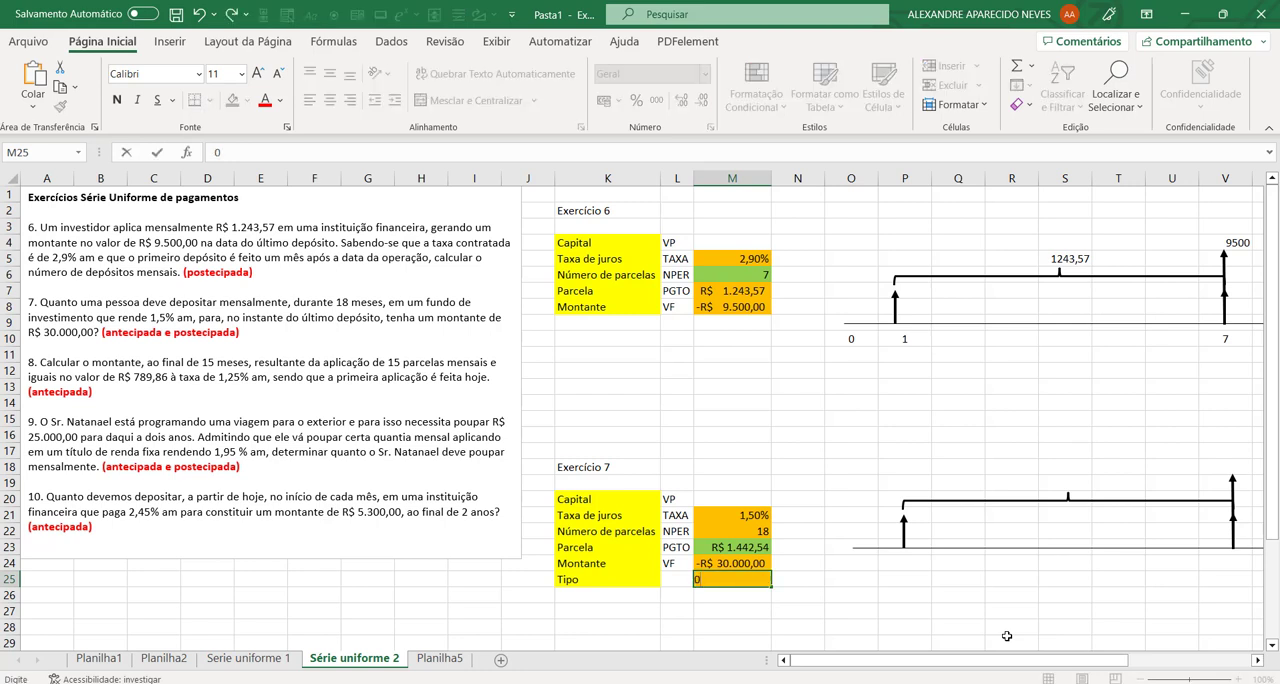
key(Return)
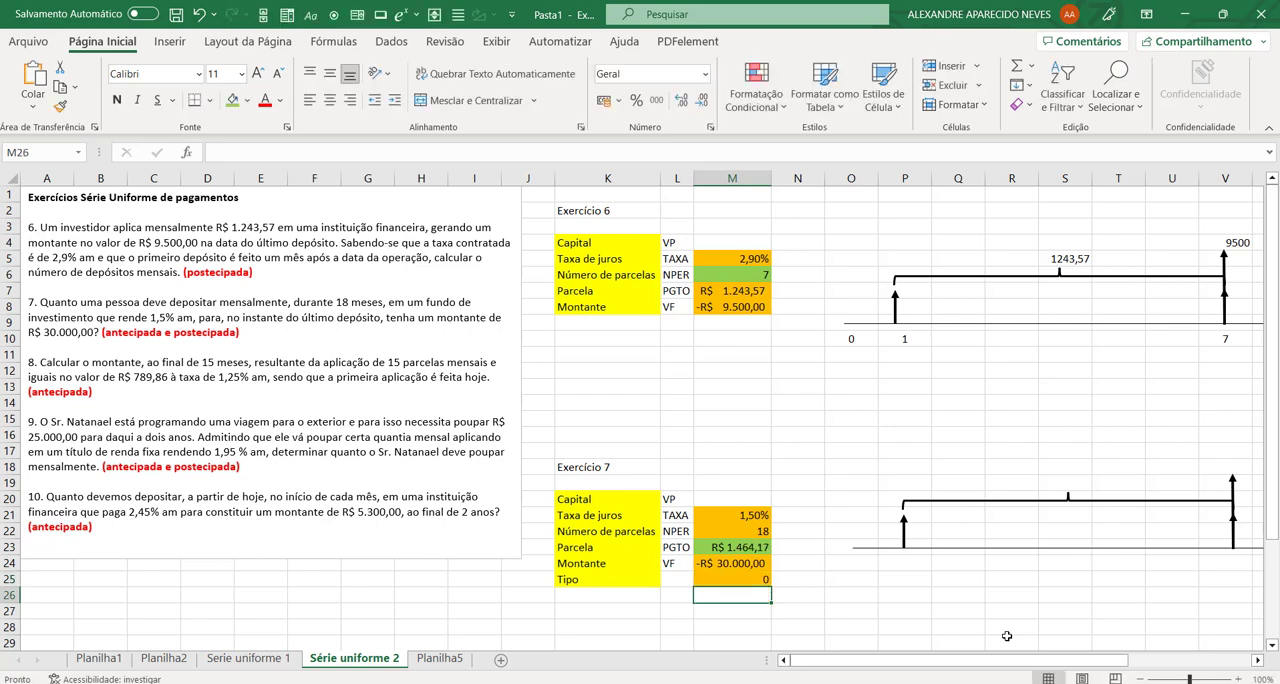
Step: Set exercise 7's Tipo in M25 to 1 for the antecipada case
key(Up)
text(1)
key(Return)
click(760, 579)
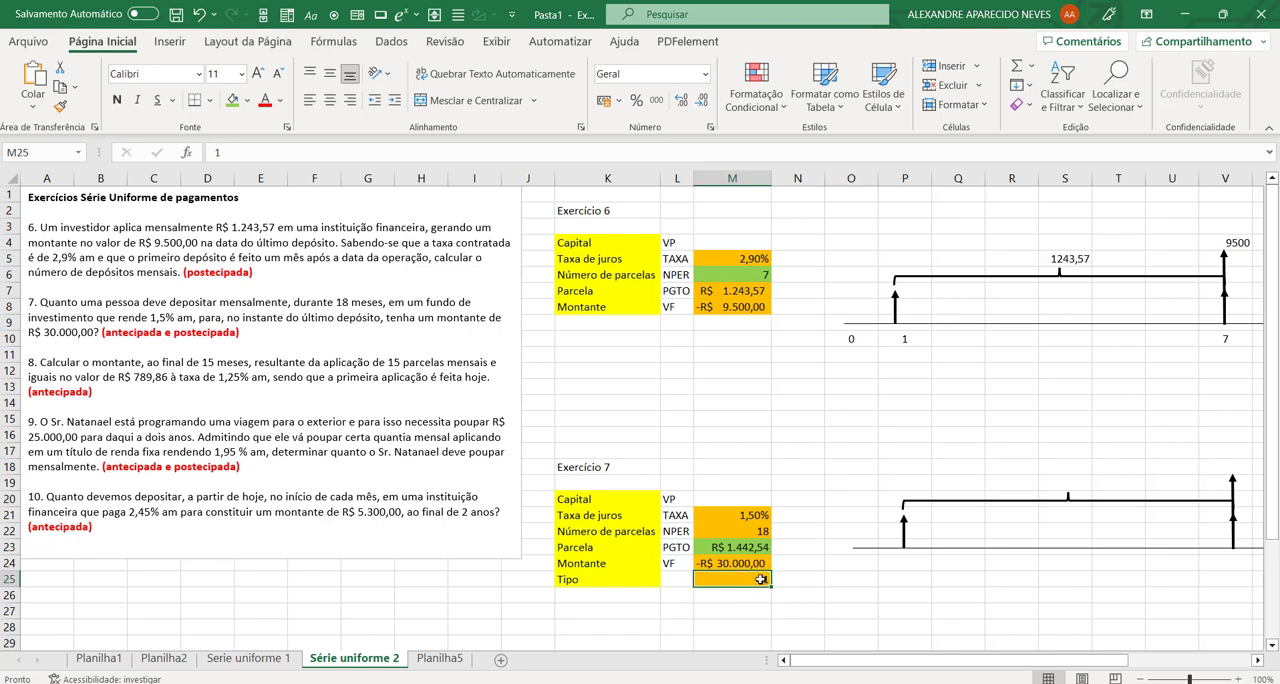
Step: Label the payment type in K26 with the formula =SE(M25=0;"postecipado";"antecipado") and centre the cell
click(616, 596)
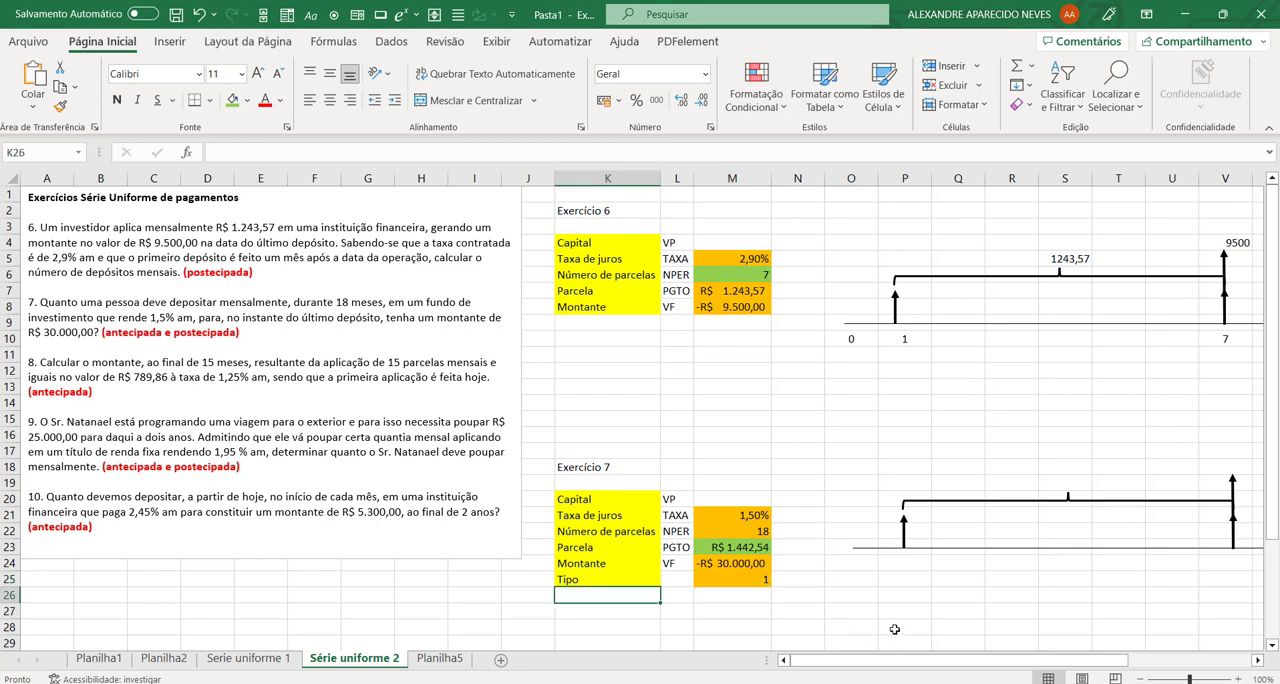
text(=se)
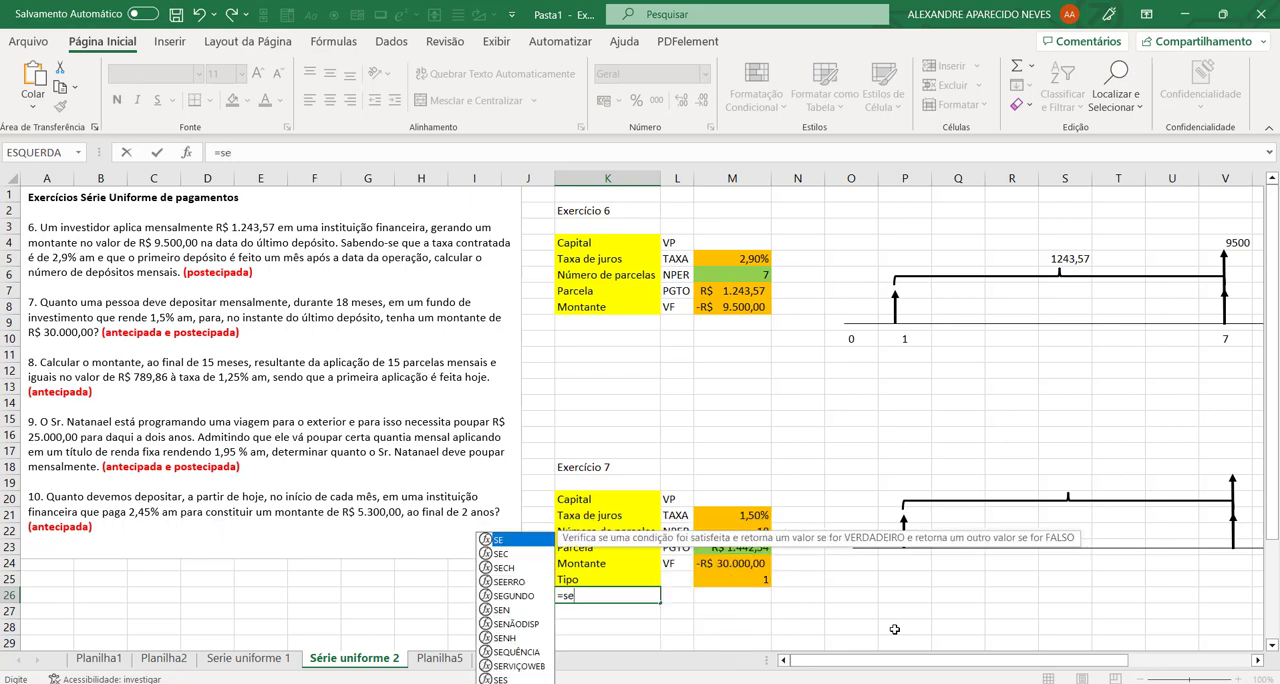
text(()
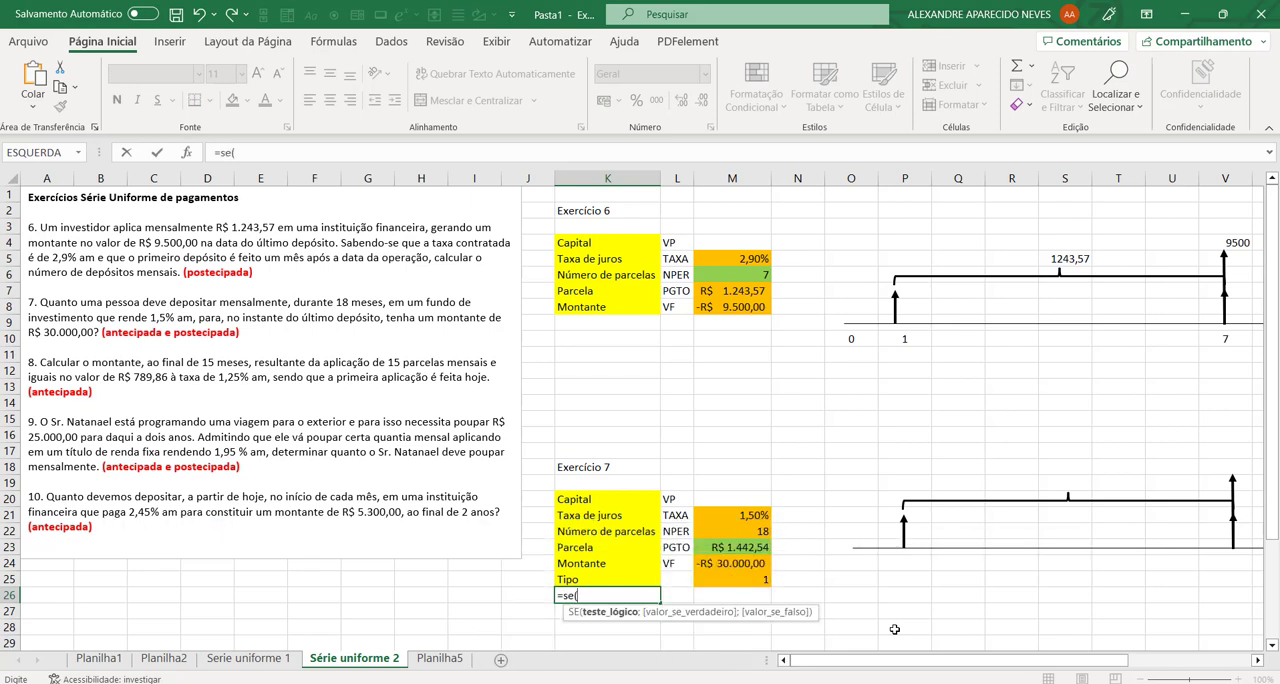
click(752, 580)
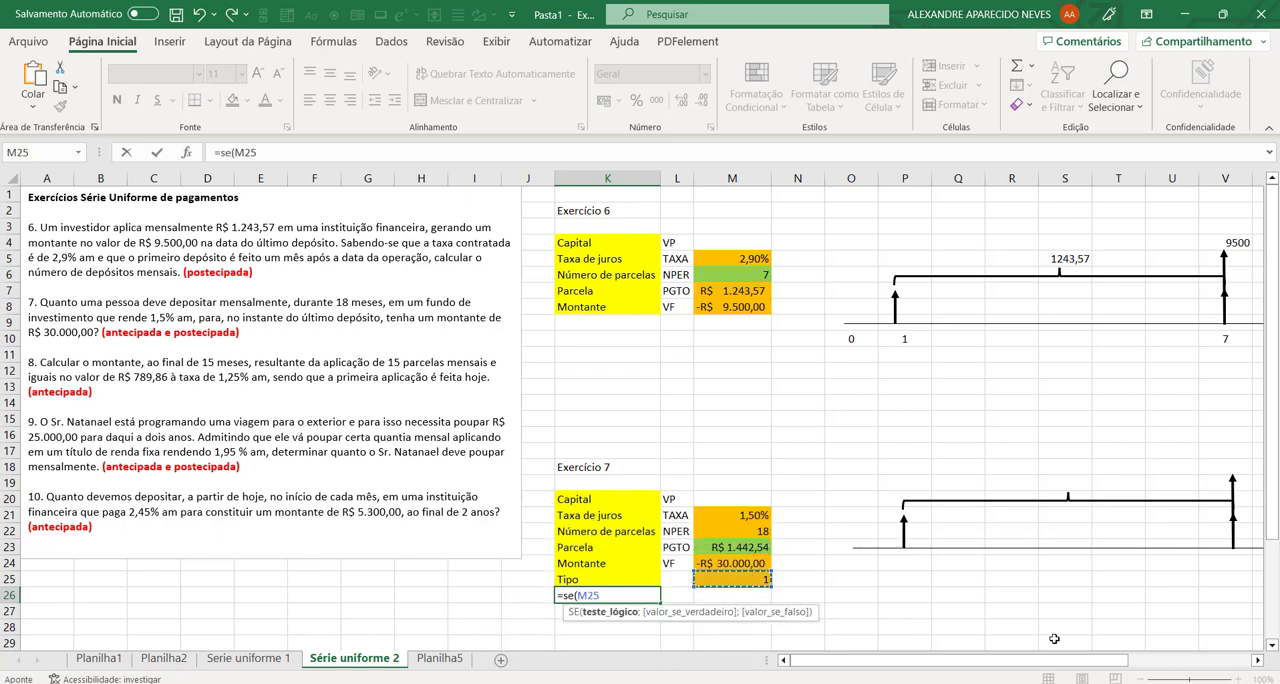
text(=0)
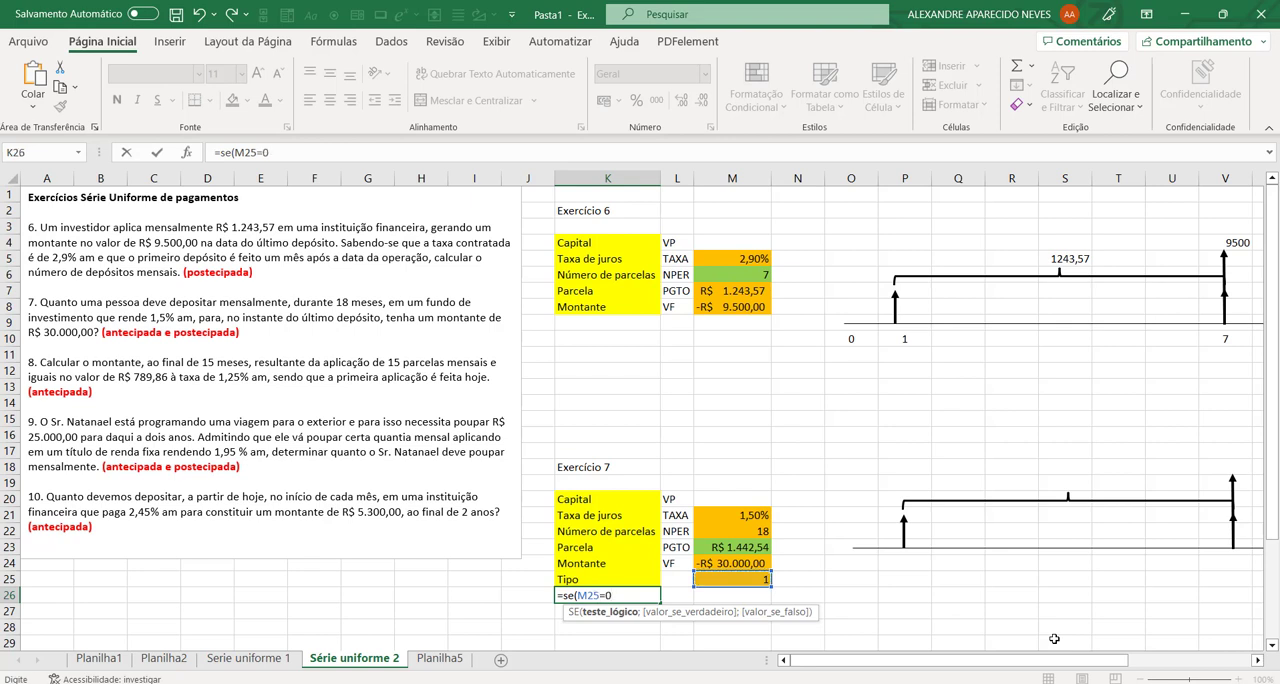
text(;)
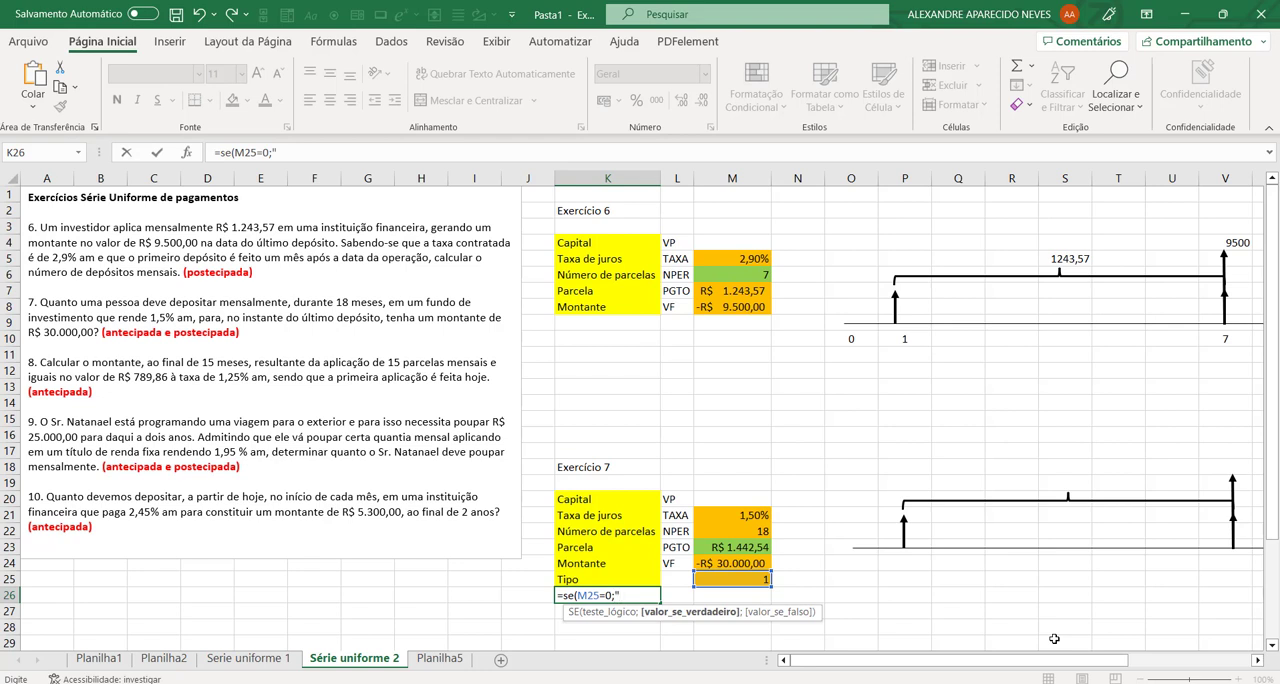
text("postecipado)
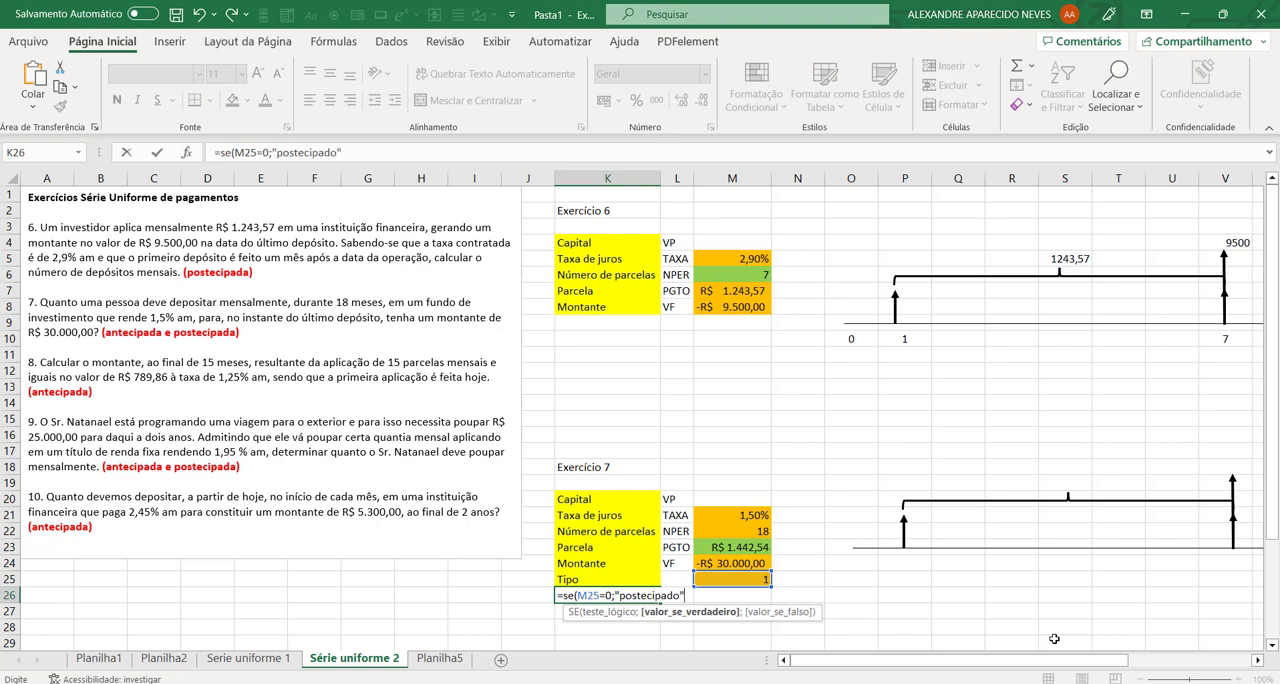
text(";)
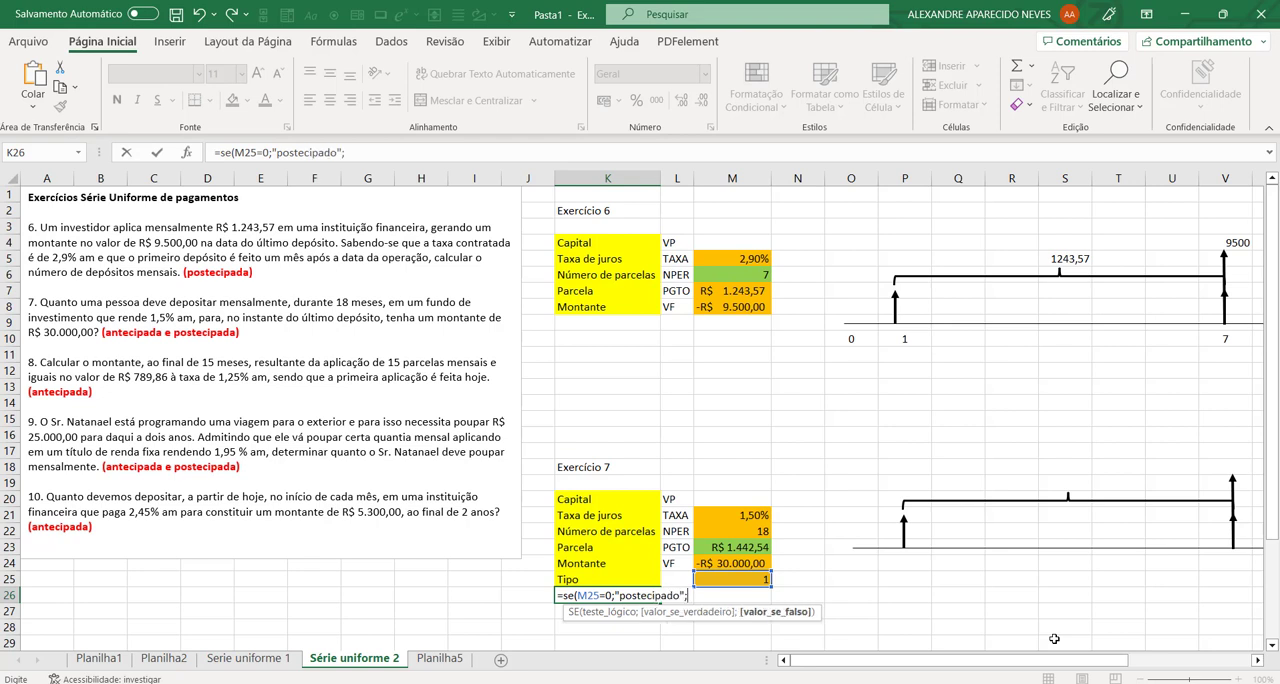
text("antecipado)
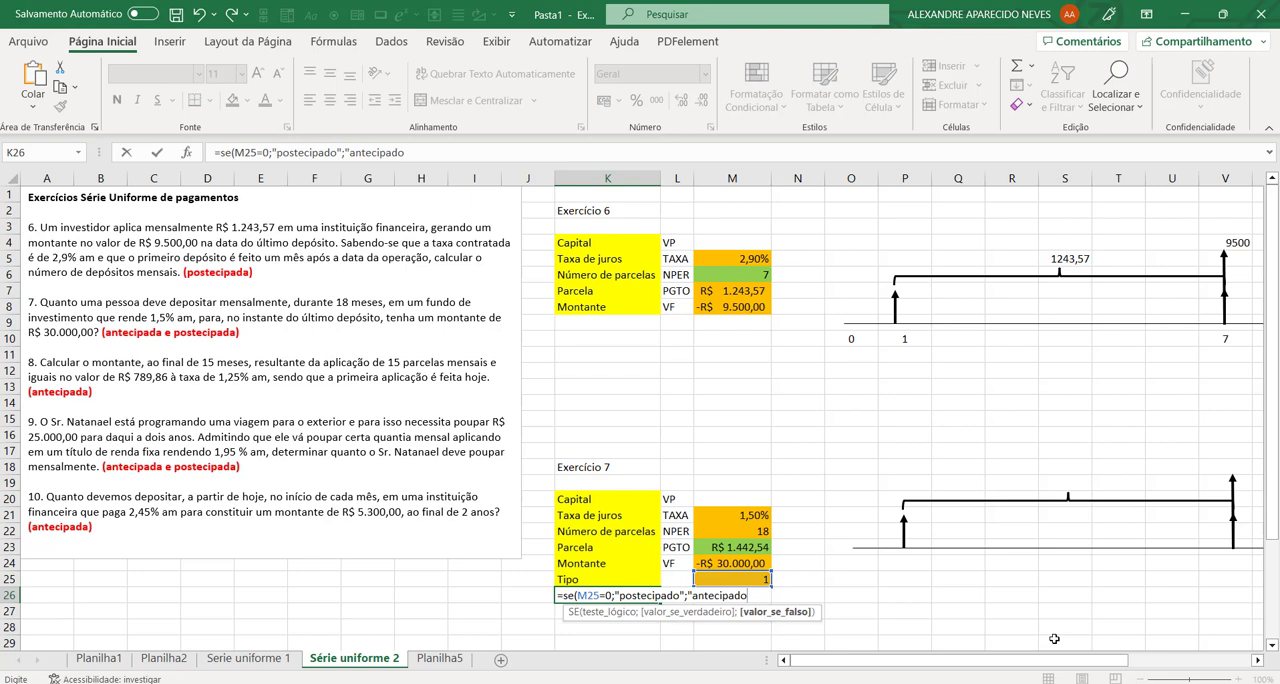
text("))
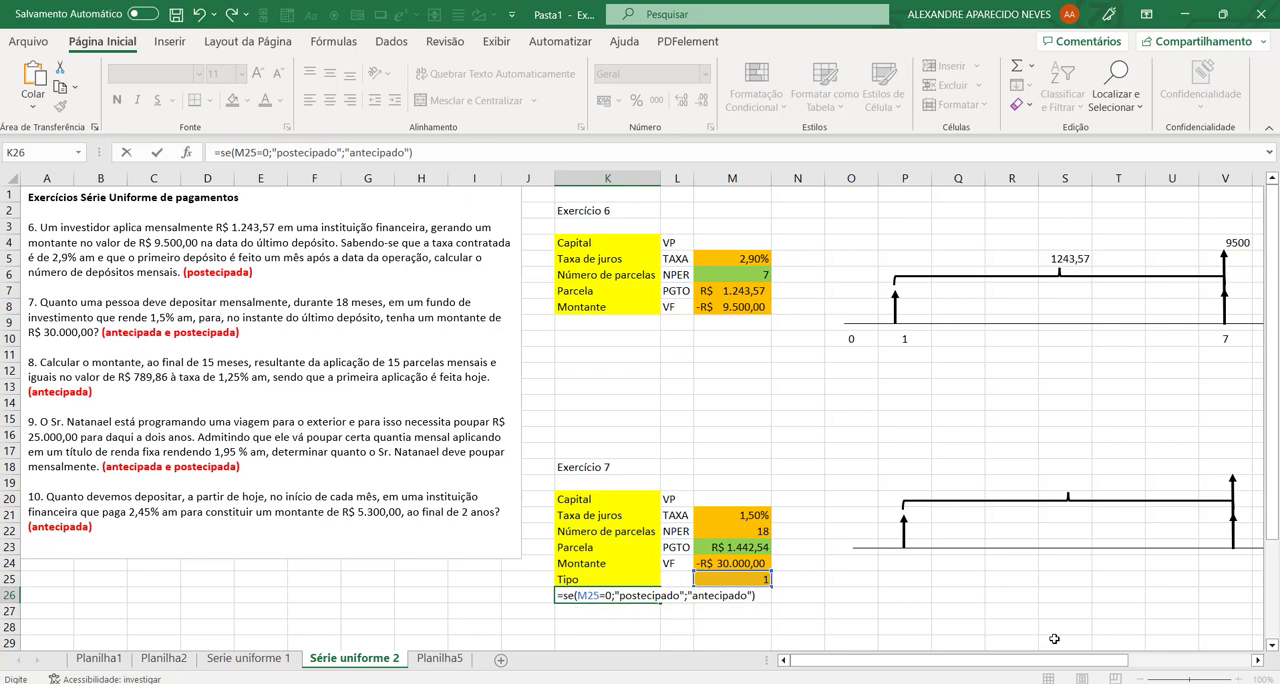
key(Return)
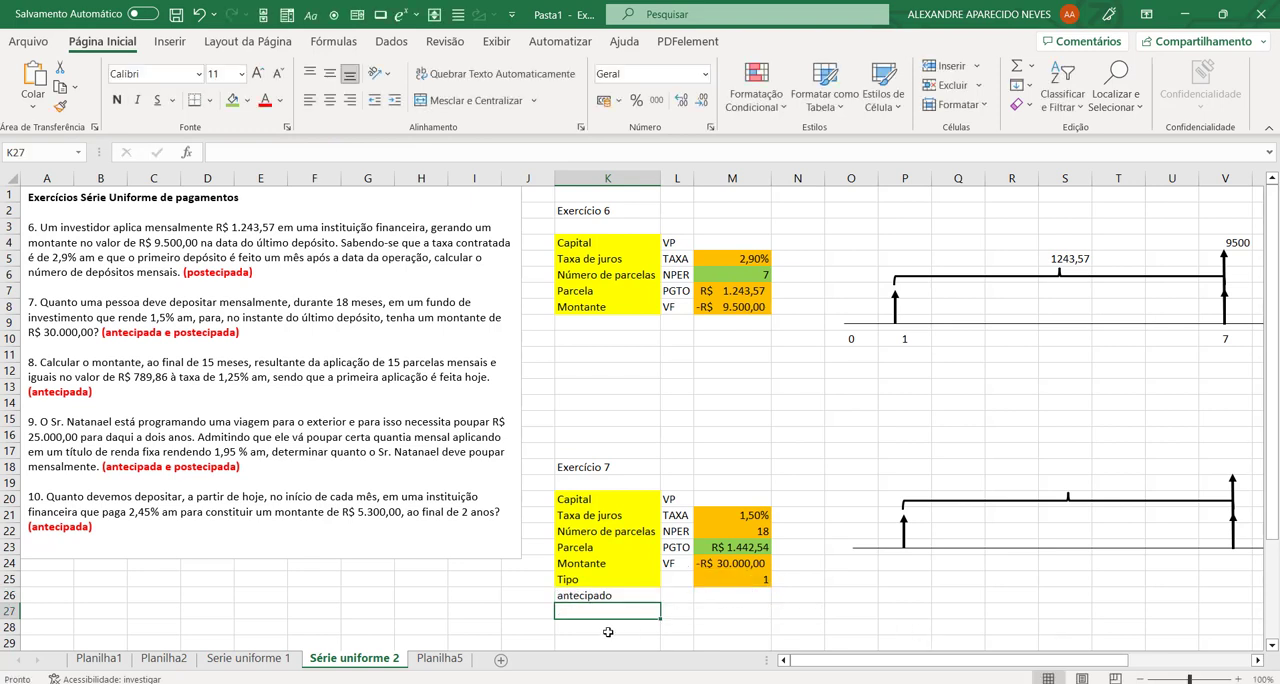
click(612, 596)
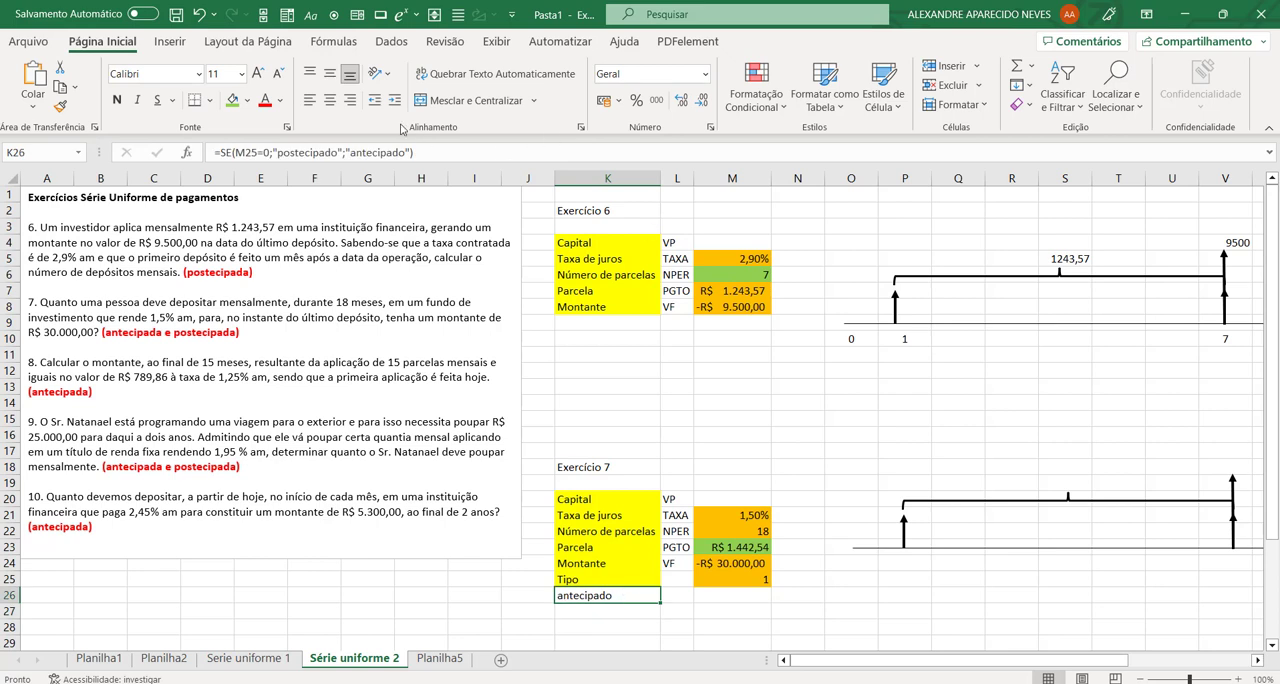
click(329, 100)
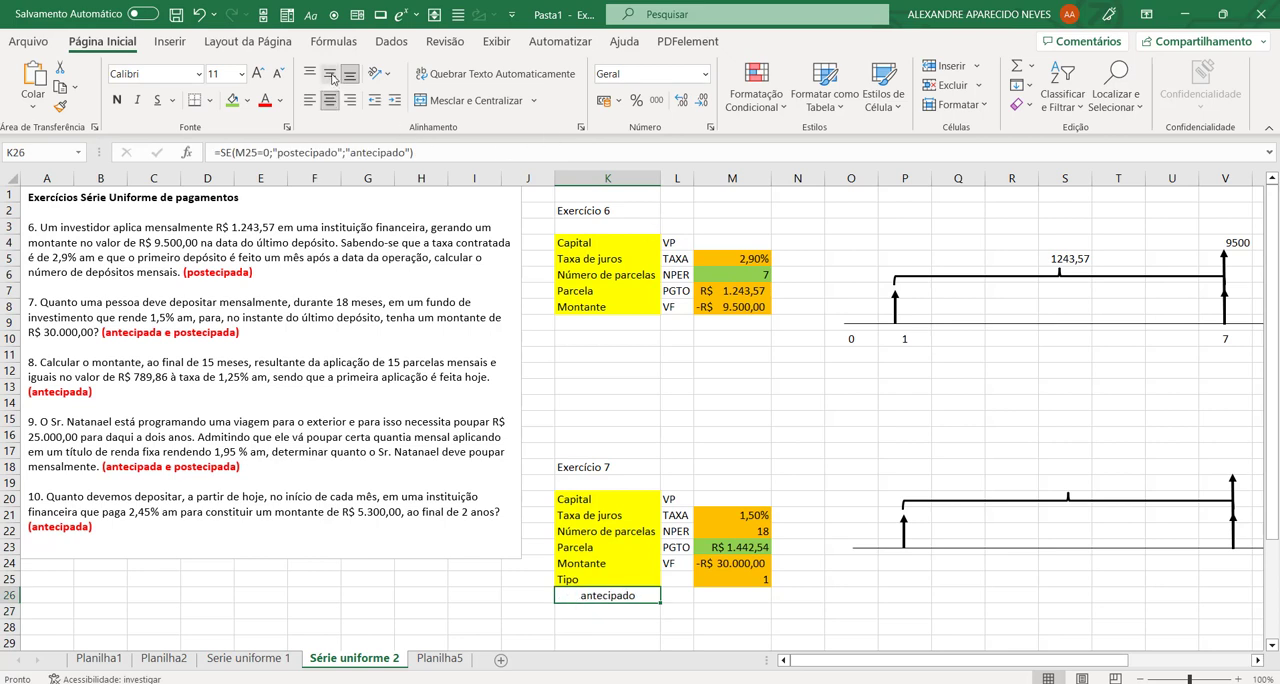
Step: Test the payment type label by changing Tipo in M25 to 0 and back to 1
click(757, 579)
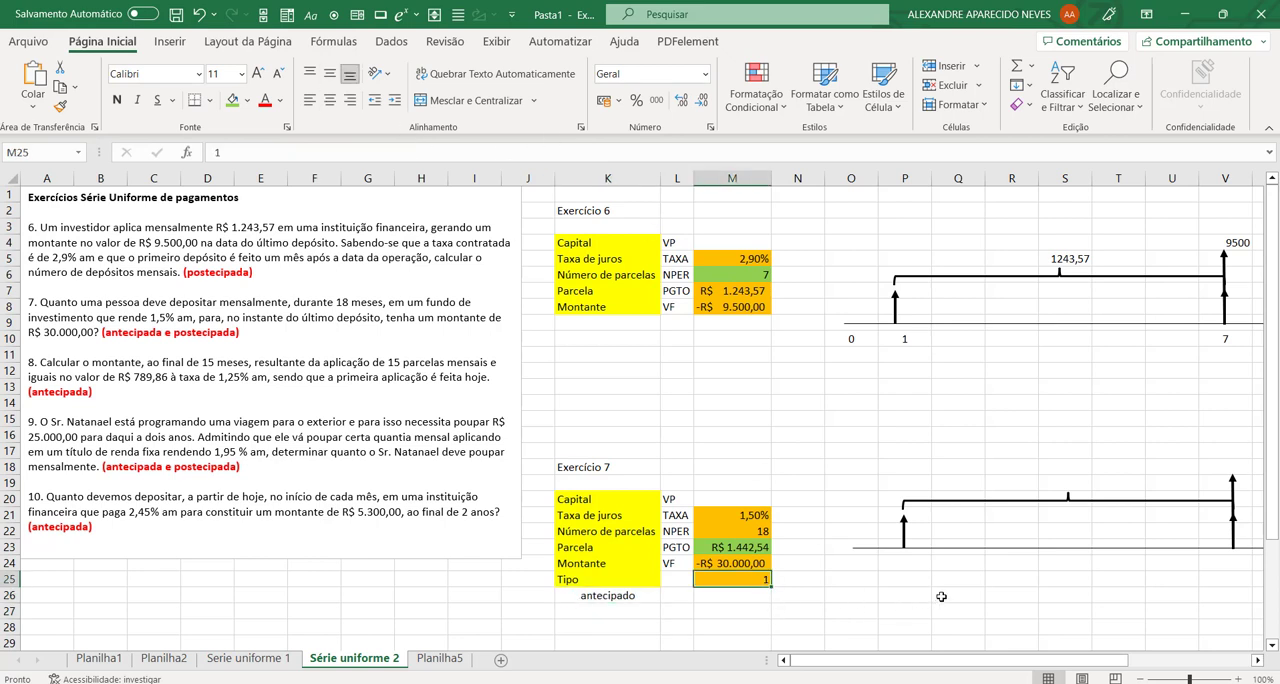
text(0)
key(Return)
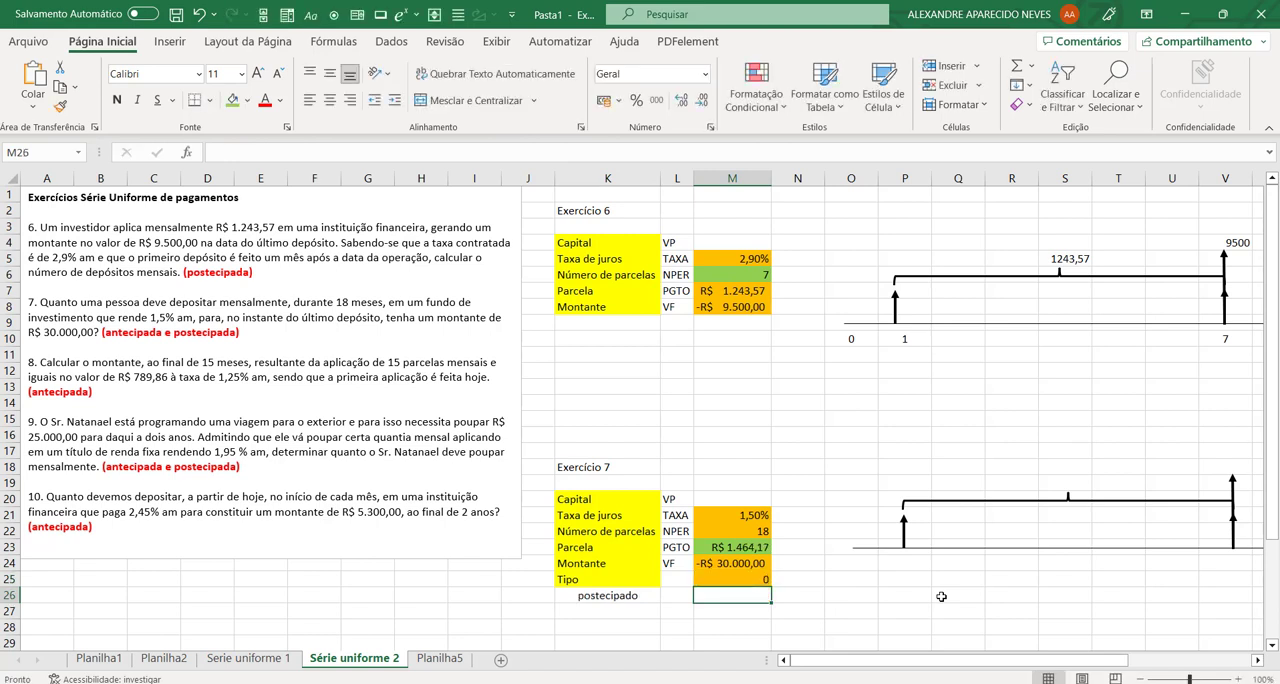
key(Up)
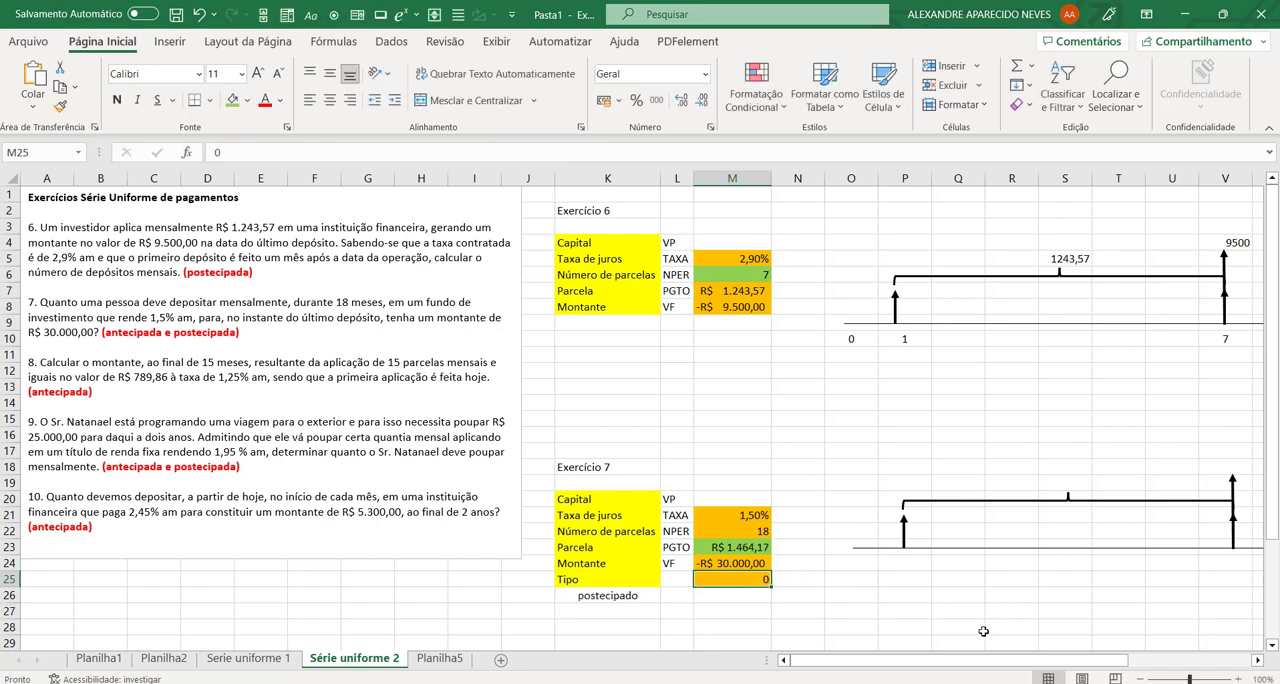
text(1)
key(Return)
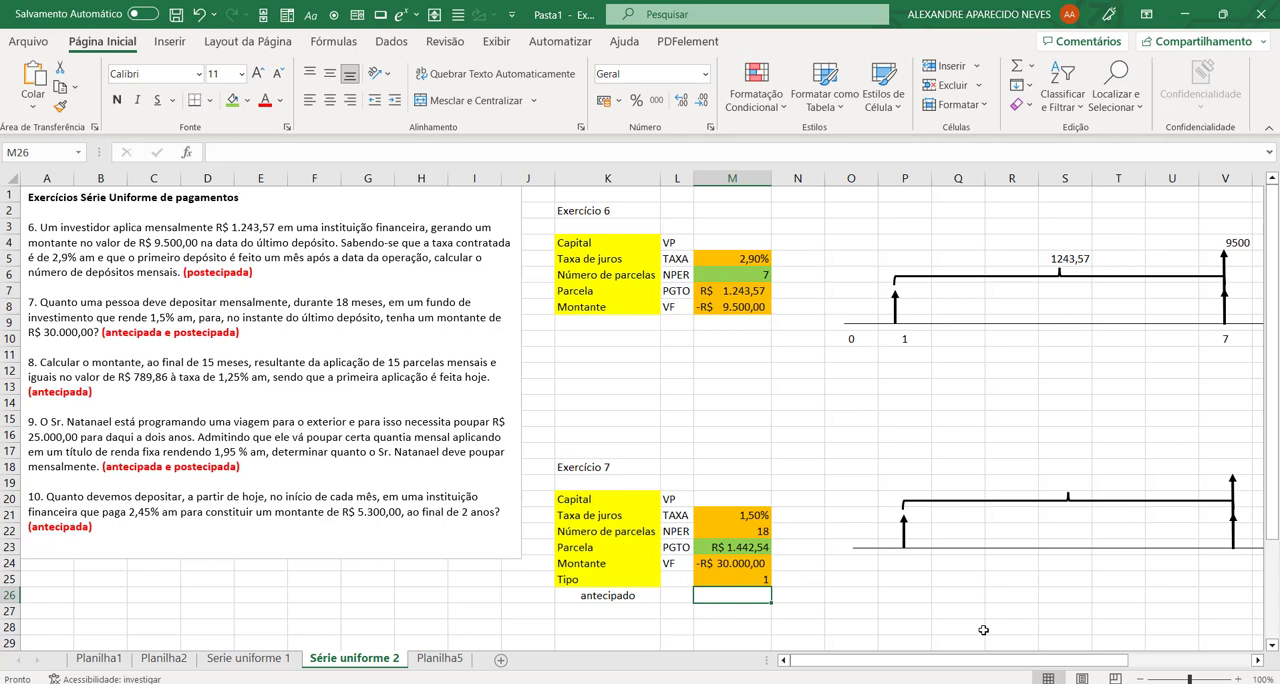
Step: Fill exercise 8's Montante cell M37 with light green to mark it as the unknown
click(598, 598)
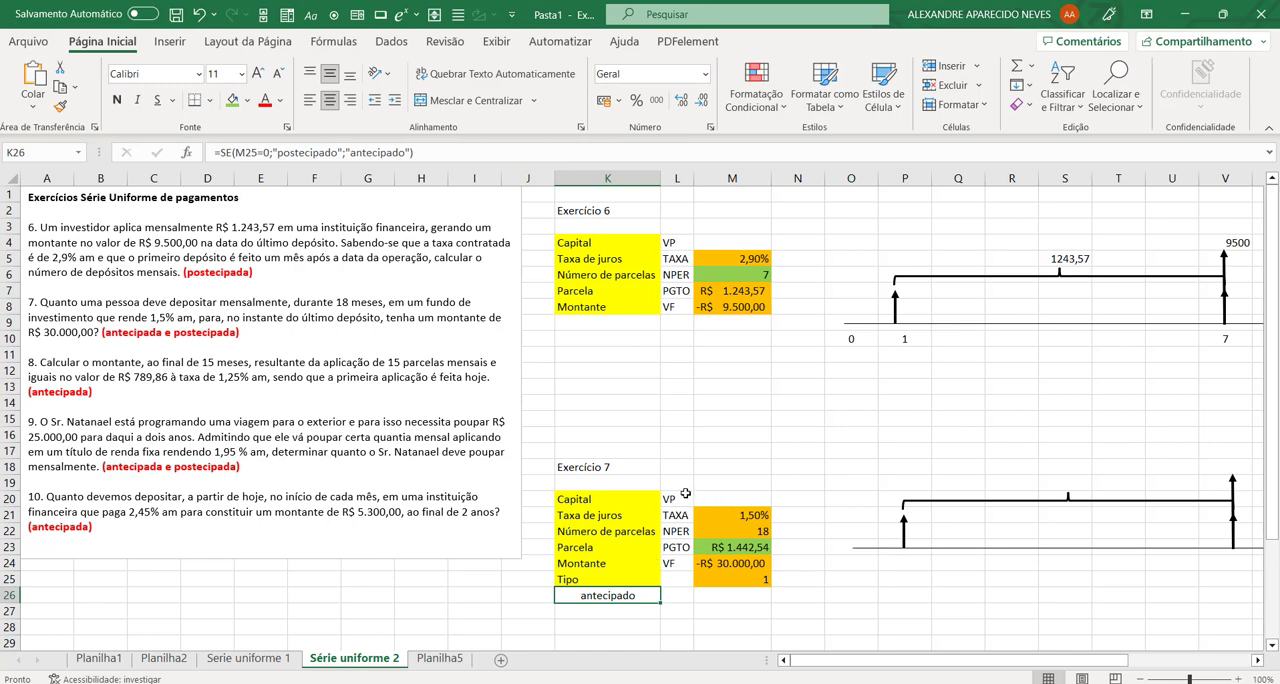
scroll(720, 474, down, 4)
scroll(750, 452, up, 3)
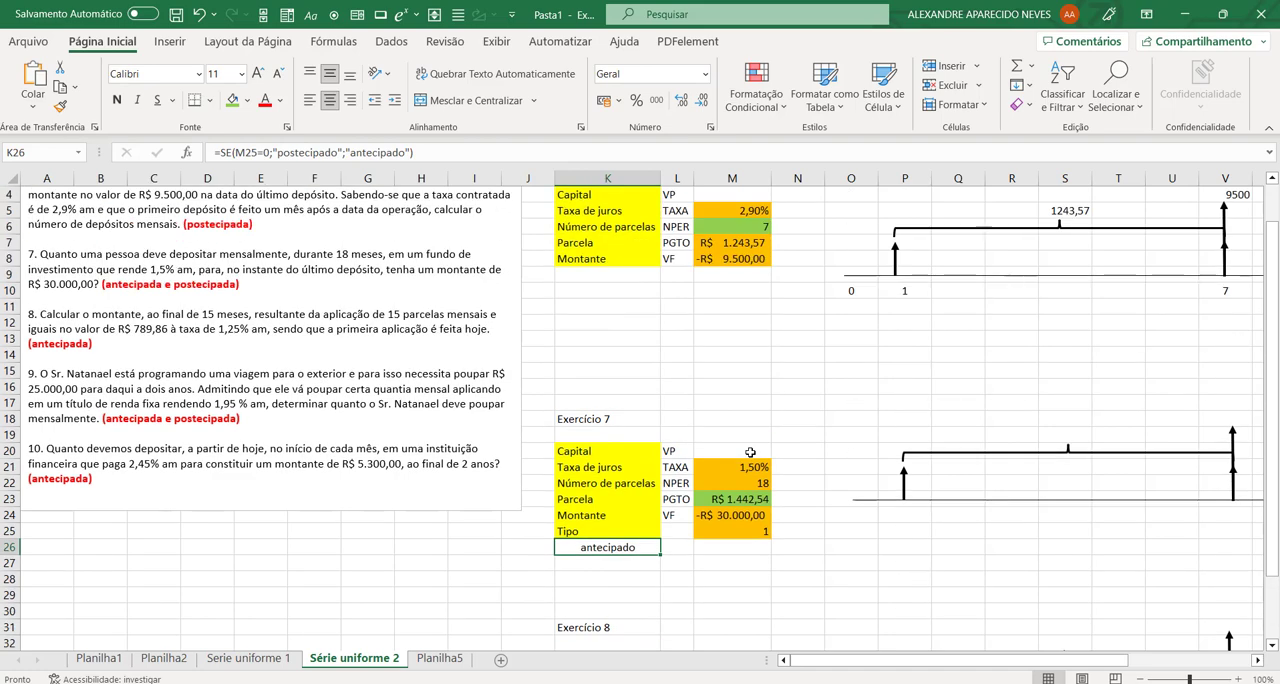
scroll(750, 452, up, 1)
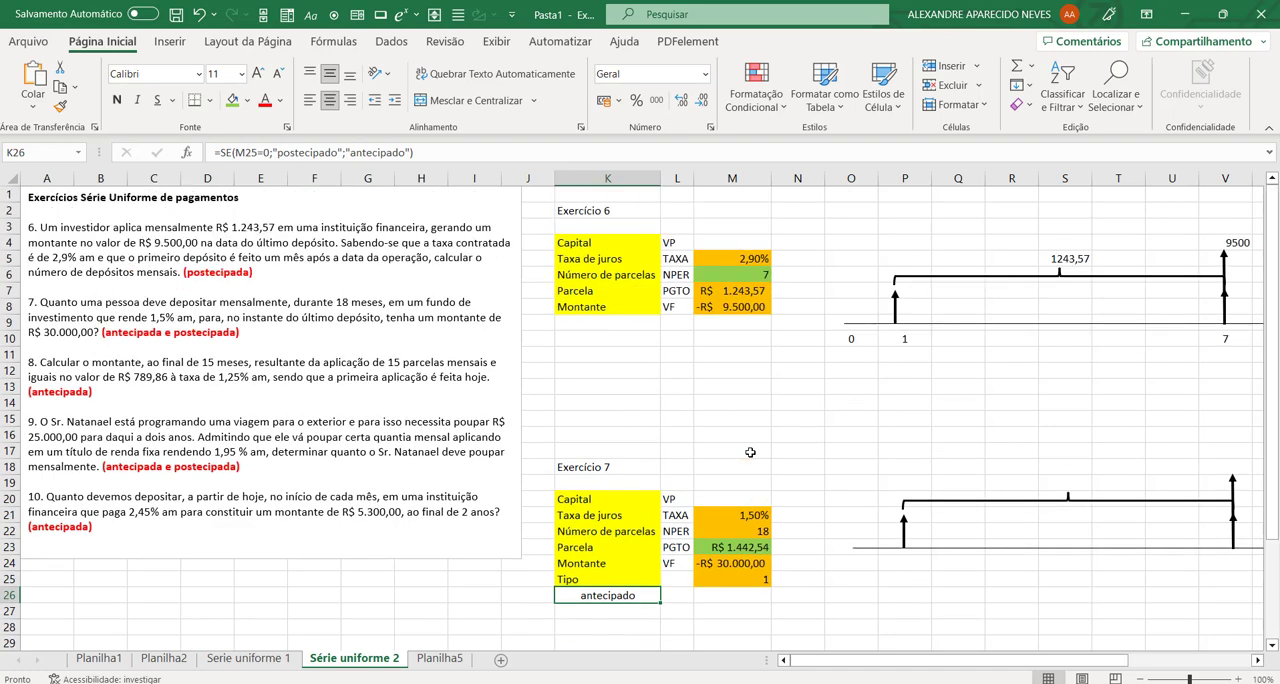
scroll(750, 452, down, 2)
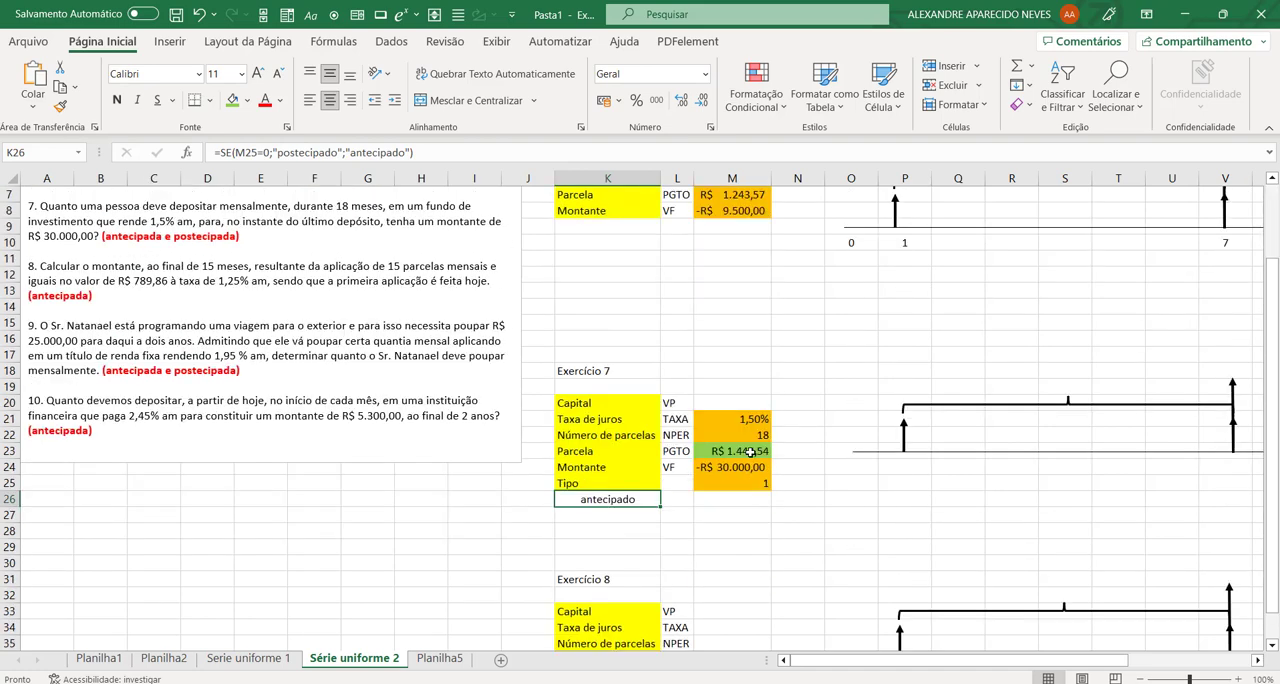
scroll(750, 452, down, 2)
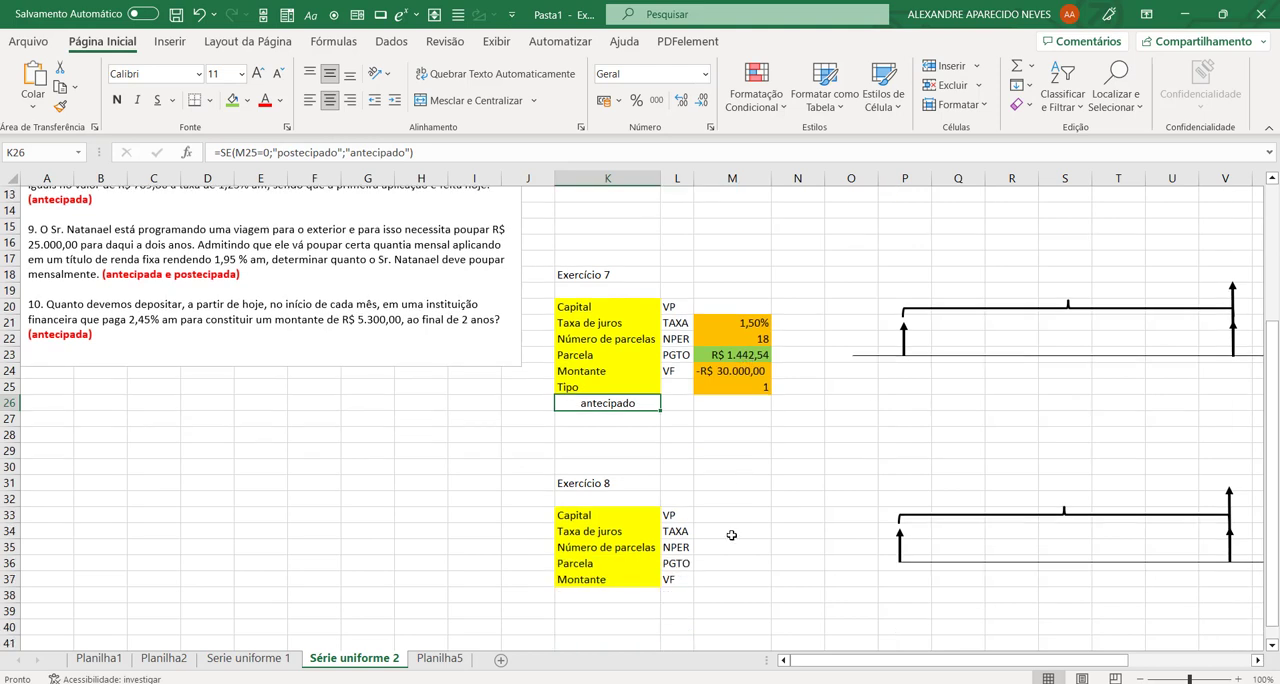
click(735, 578)
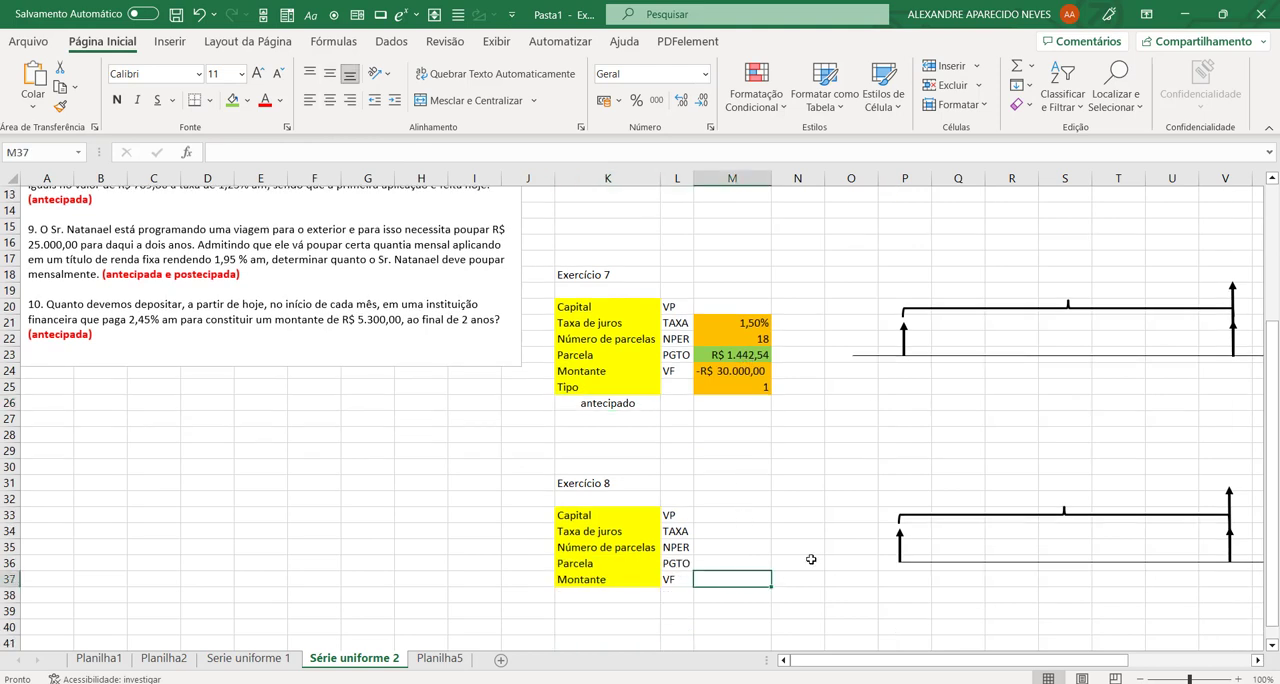
click(232, 100)
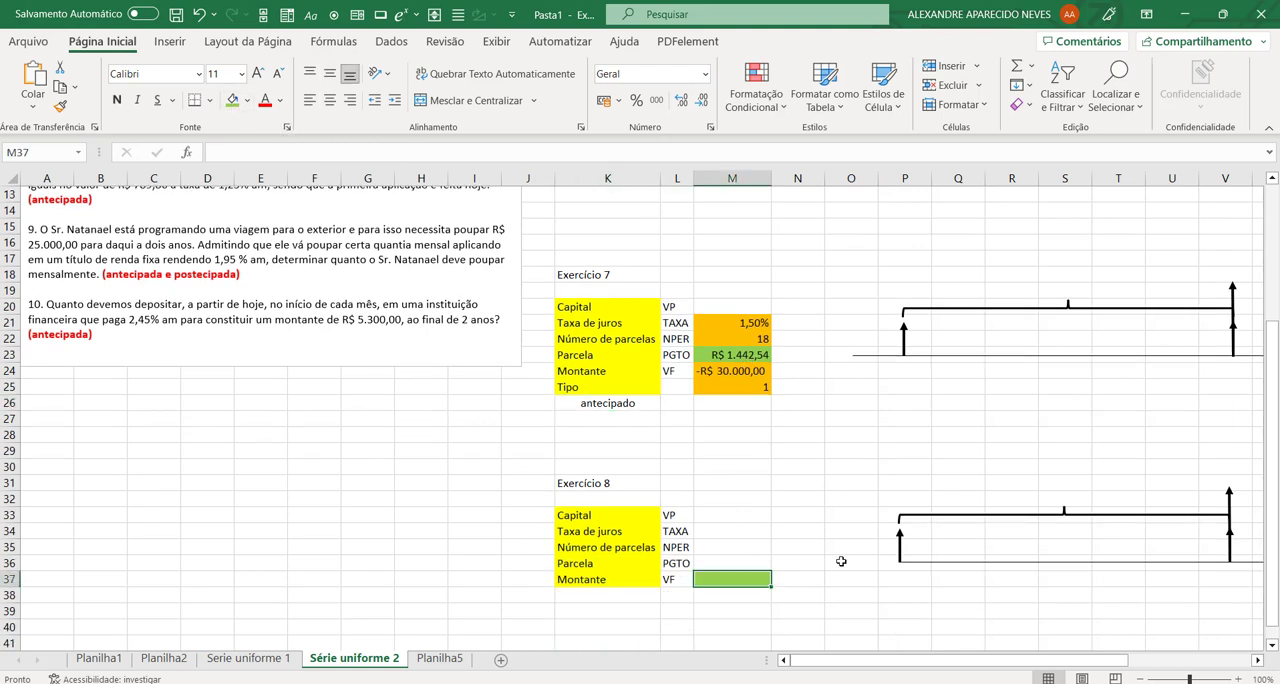
Step: Fill exercise 8's cells M34:M36 with orange to mark them as the known values
drag(735, 563, 733, 531)
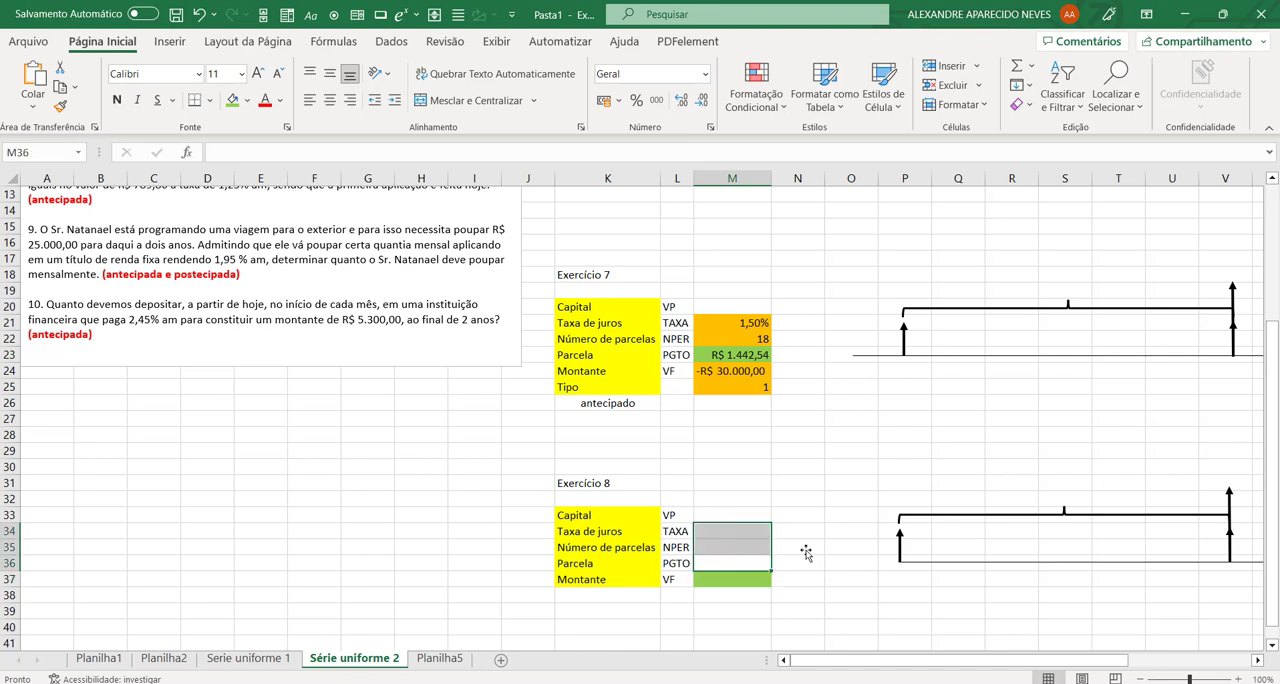
click(247, 100)
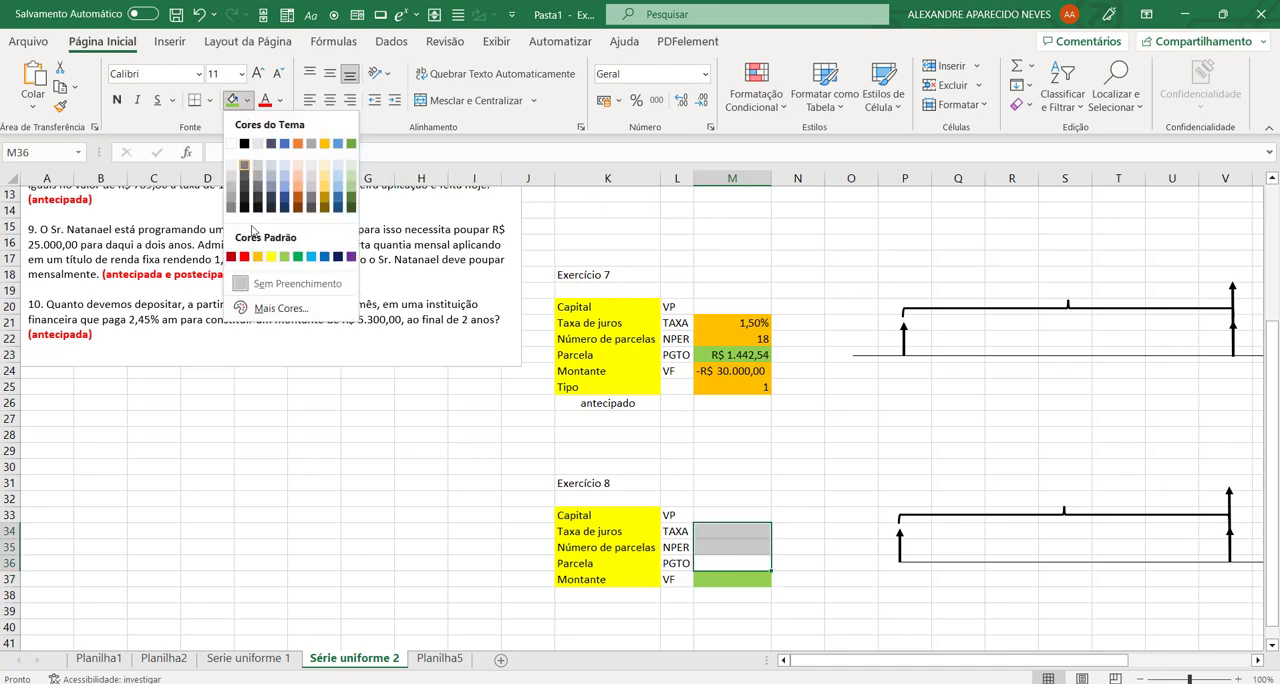
click(258, 258)
Step: Enter exercise 8's Taxa de juros as 1,25% in M34 and Número de parcelas as 15 in M35
scroll(266, 436, up, 2)
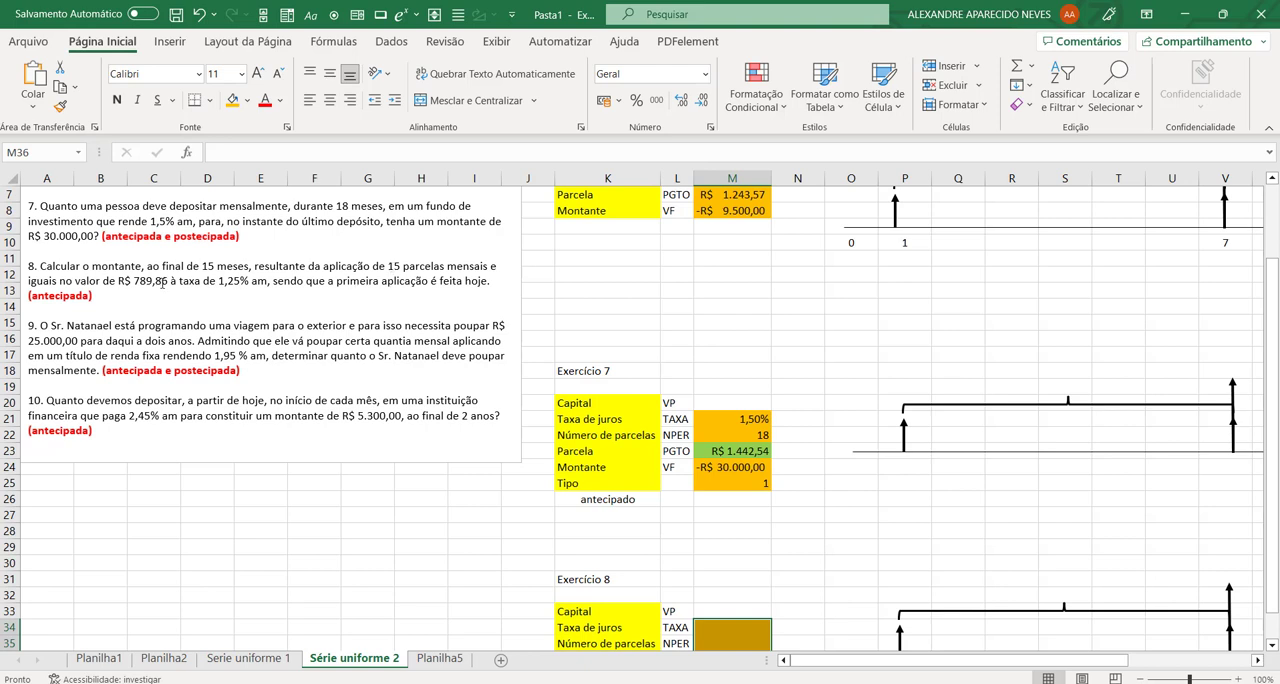
scroll(729, 614, down, 2)
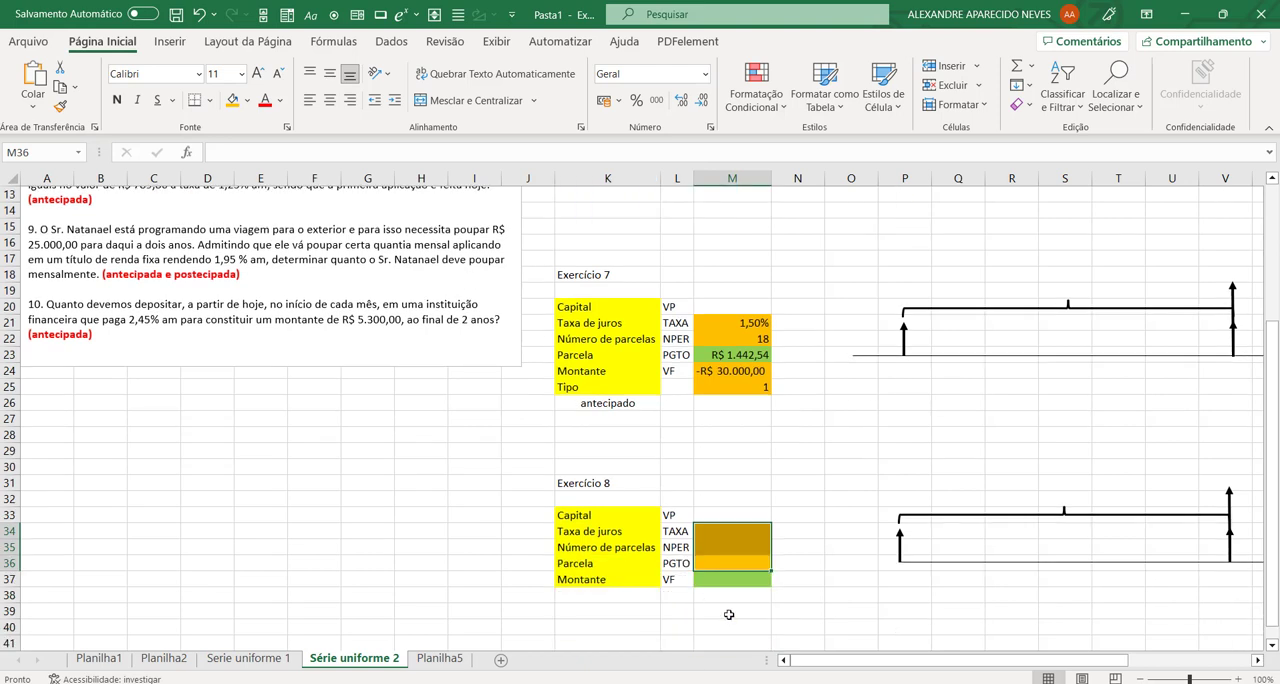
text(1,2)
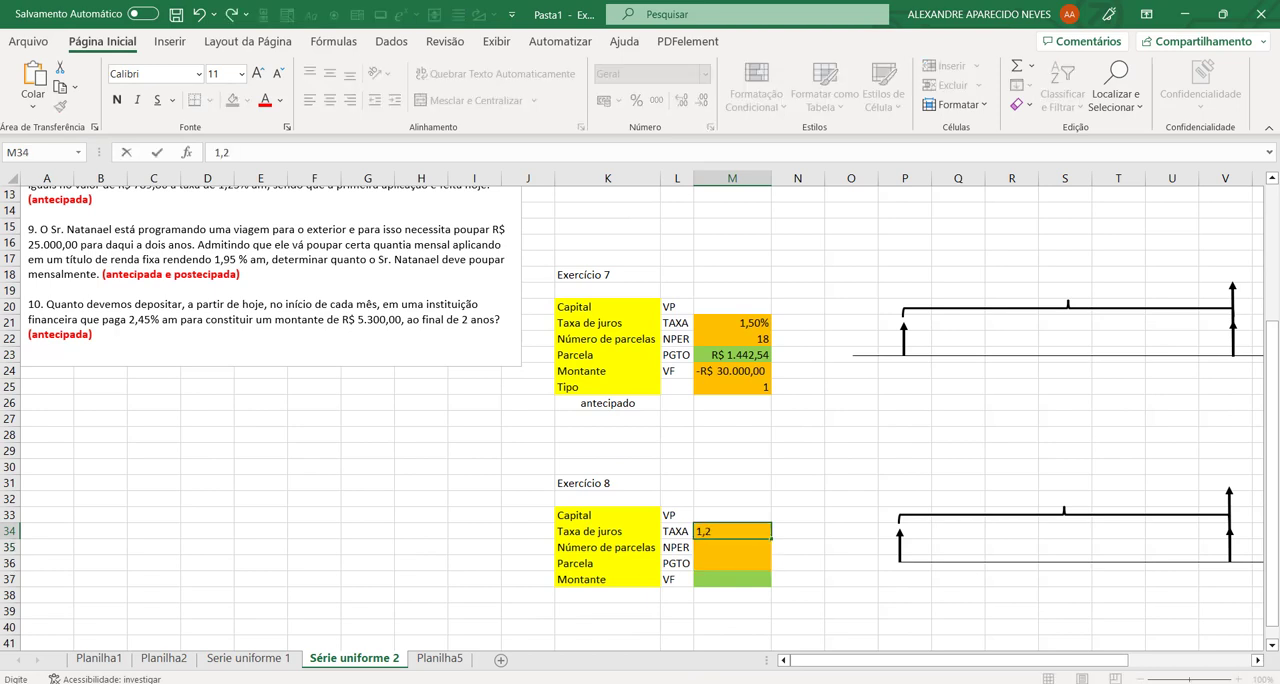
text(5%)
key(Return)
text(15)
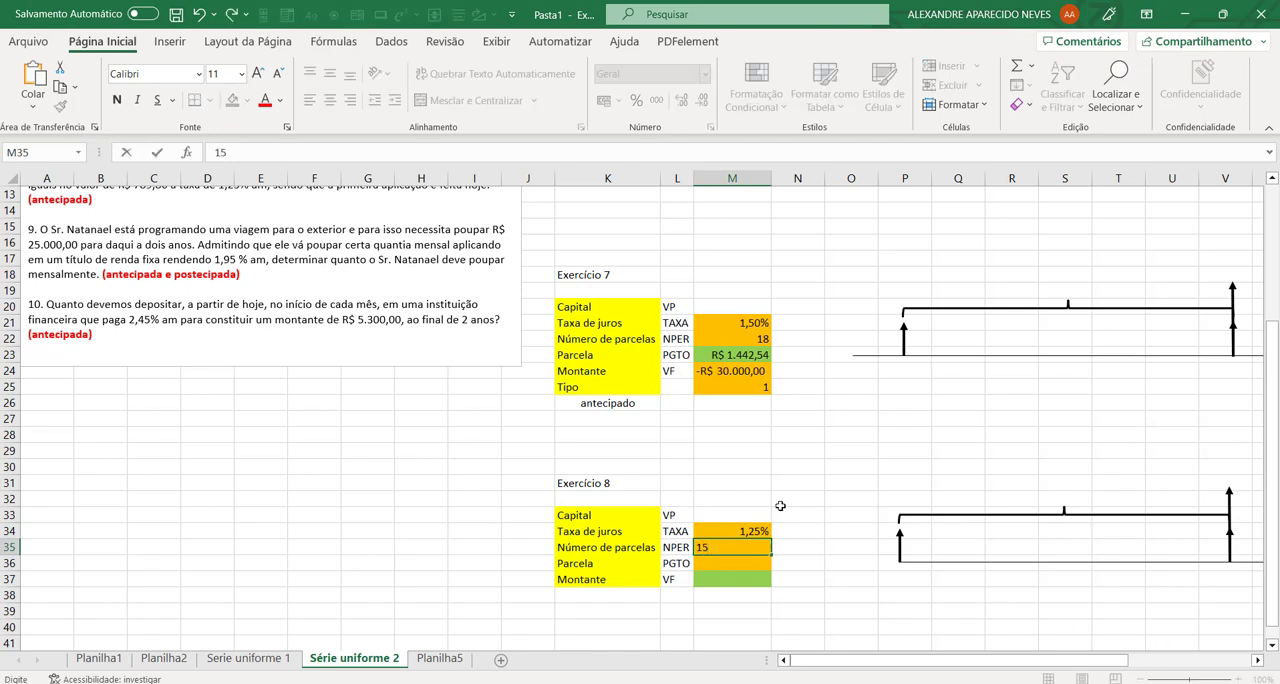
scroll(780, 506, up, 2)
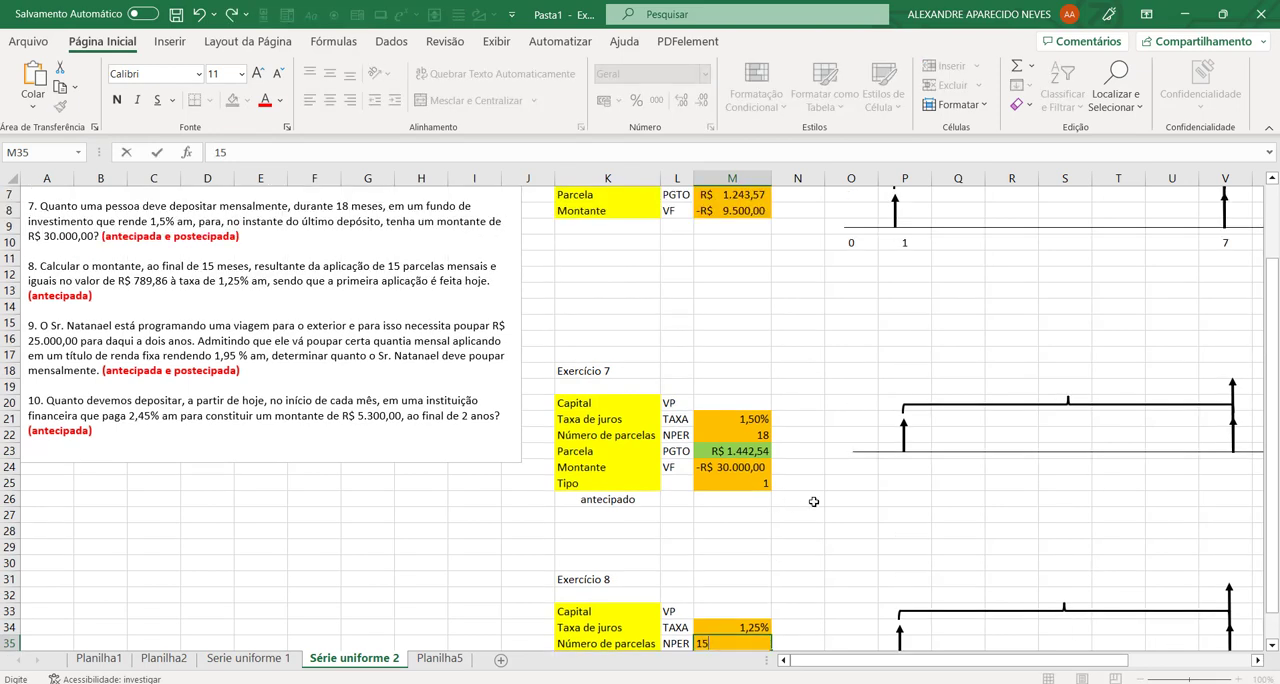
key(Return)
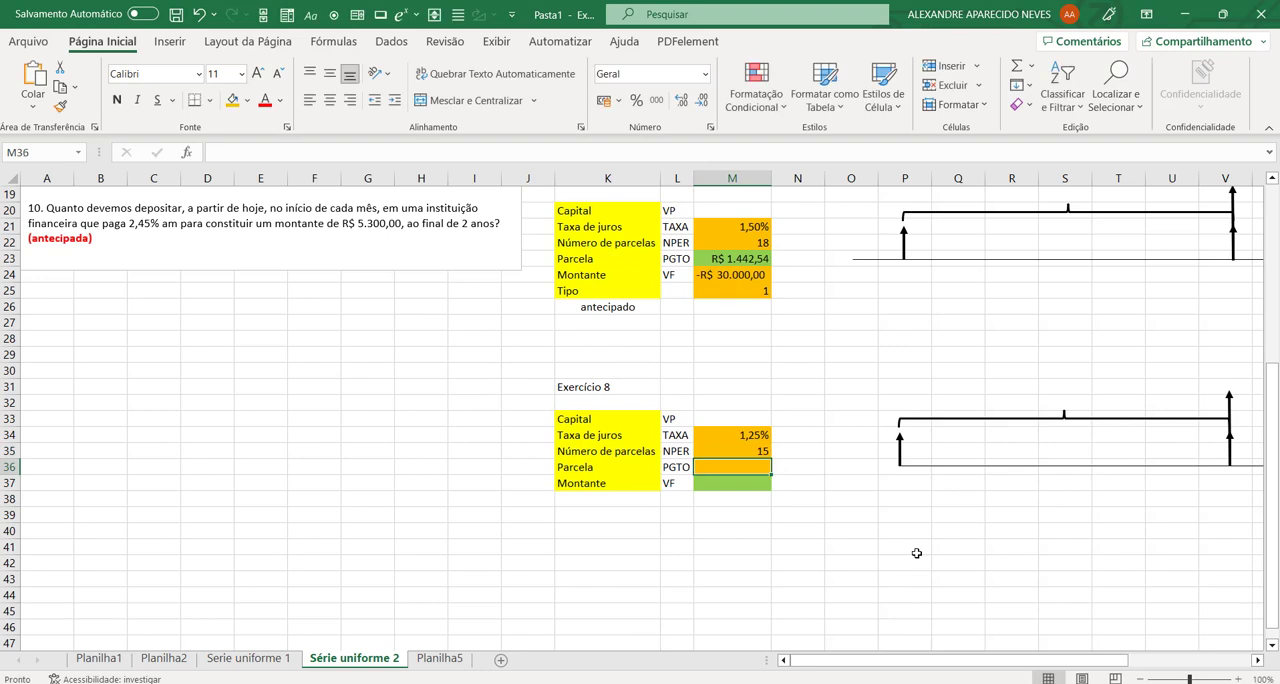
Step: Enter exercise 8's Parcela as -789,86 in M36 and apply the accounting number format in R$
key(F2)
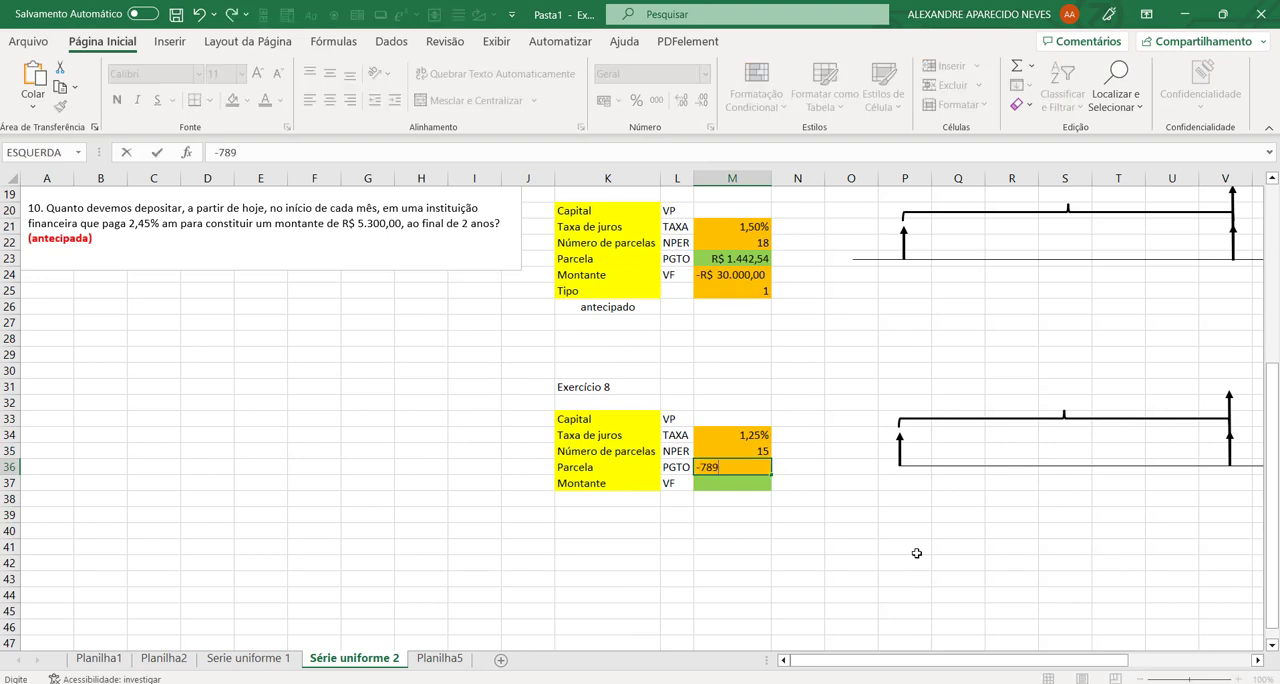
text(,86)
key(Return)
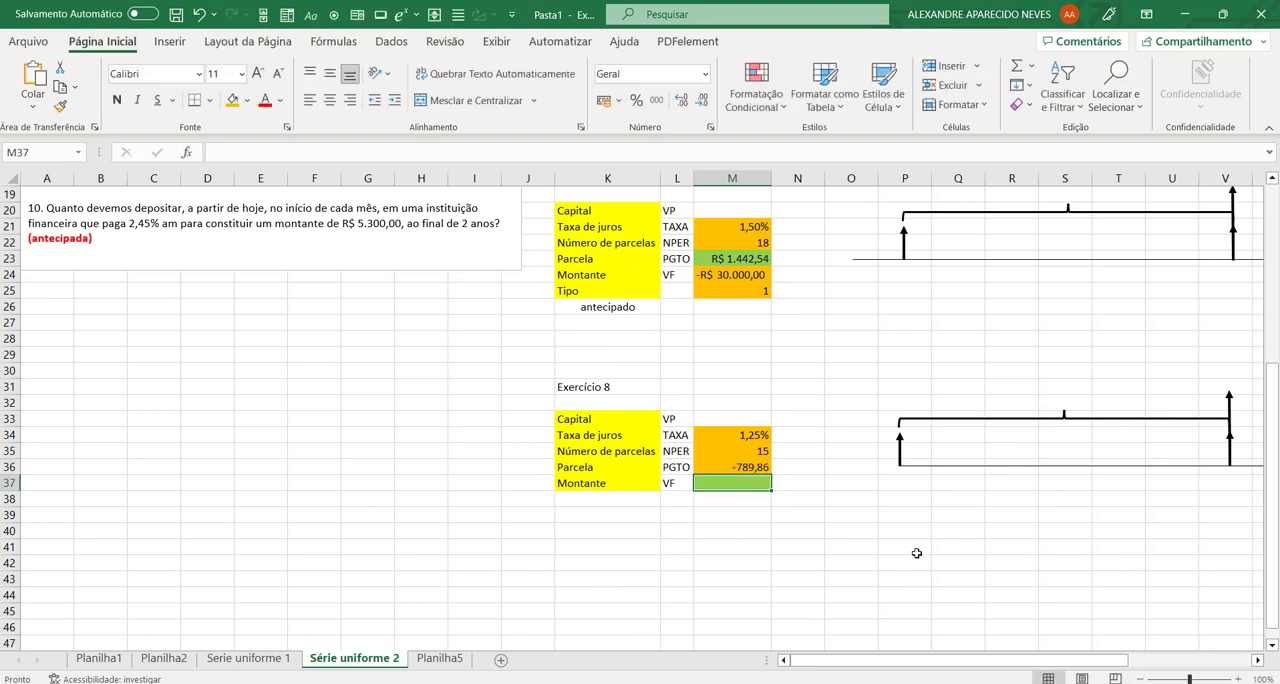
click(758, 465)
click(603, 104)
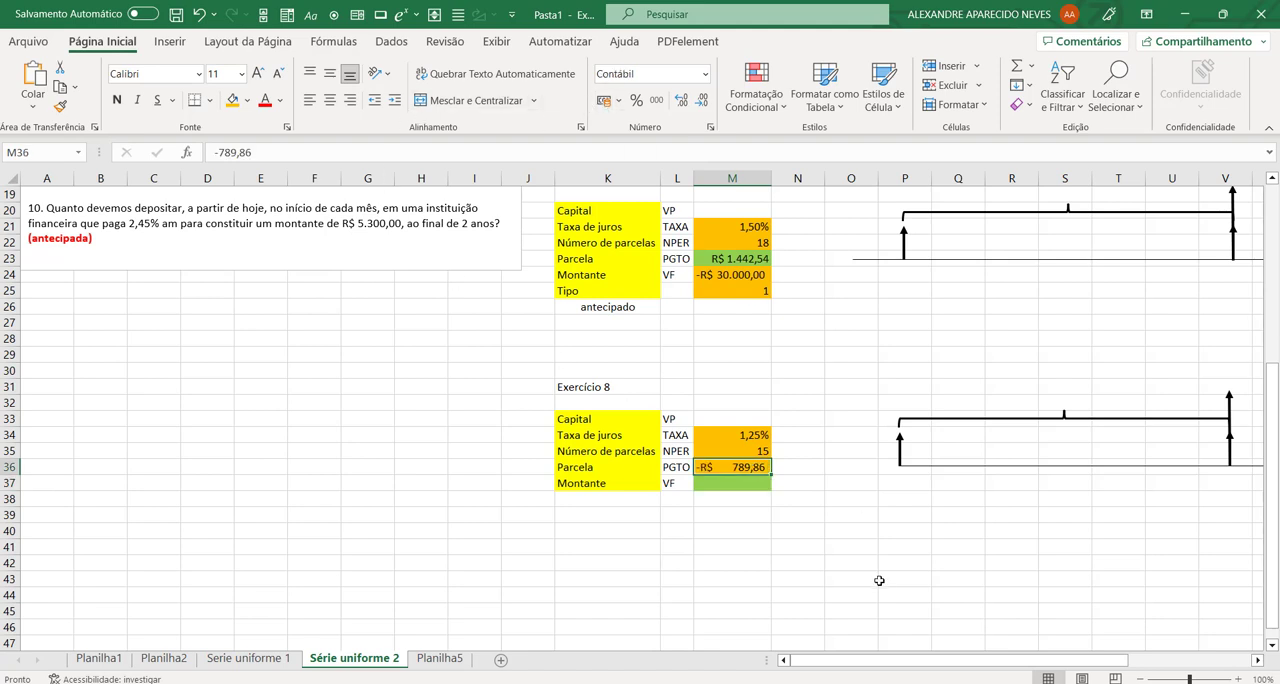
click(873, 592)
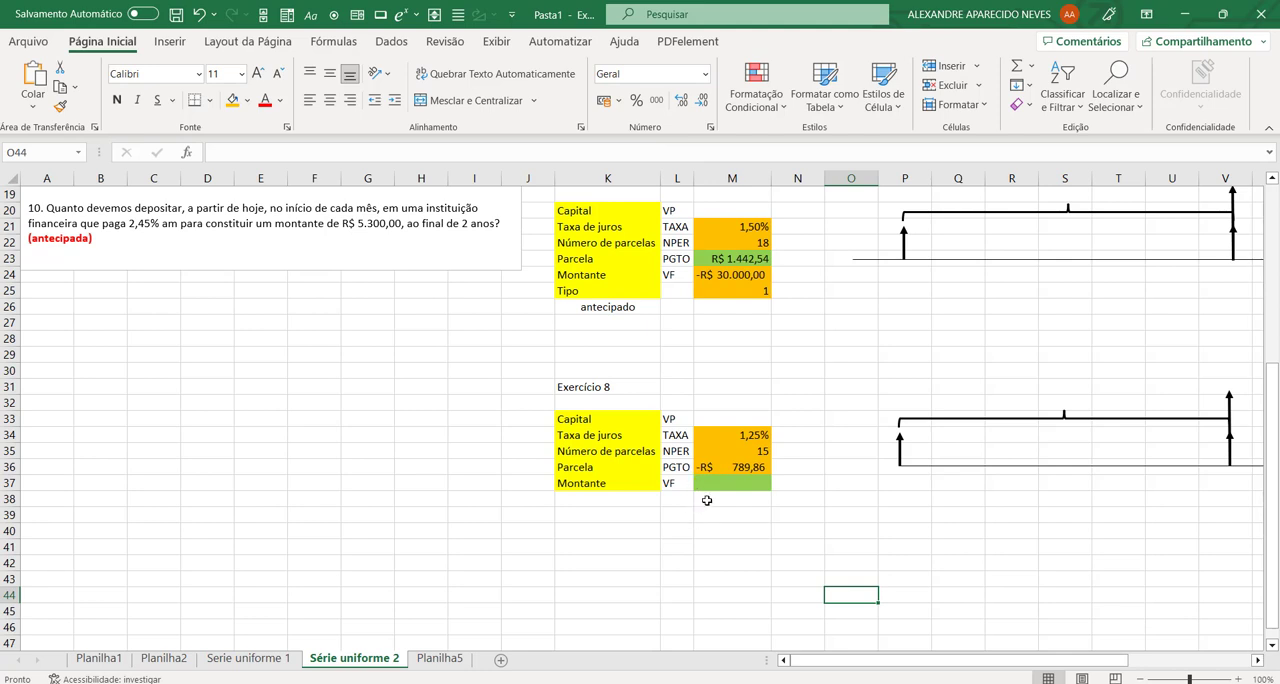
Step: Calculate exercise 8's Montante in M37 with the formula =VF(M34;M35;M36;;1)
click(716, 484)
text(=v)
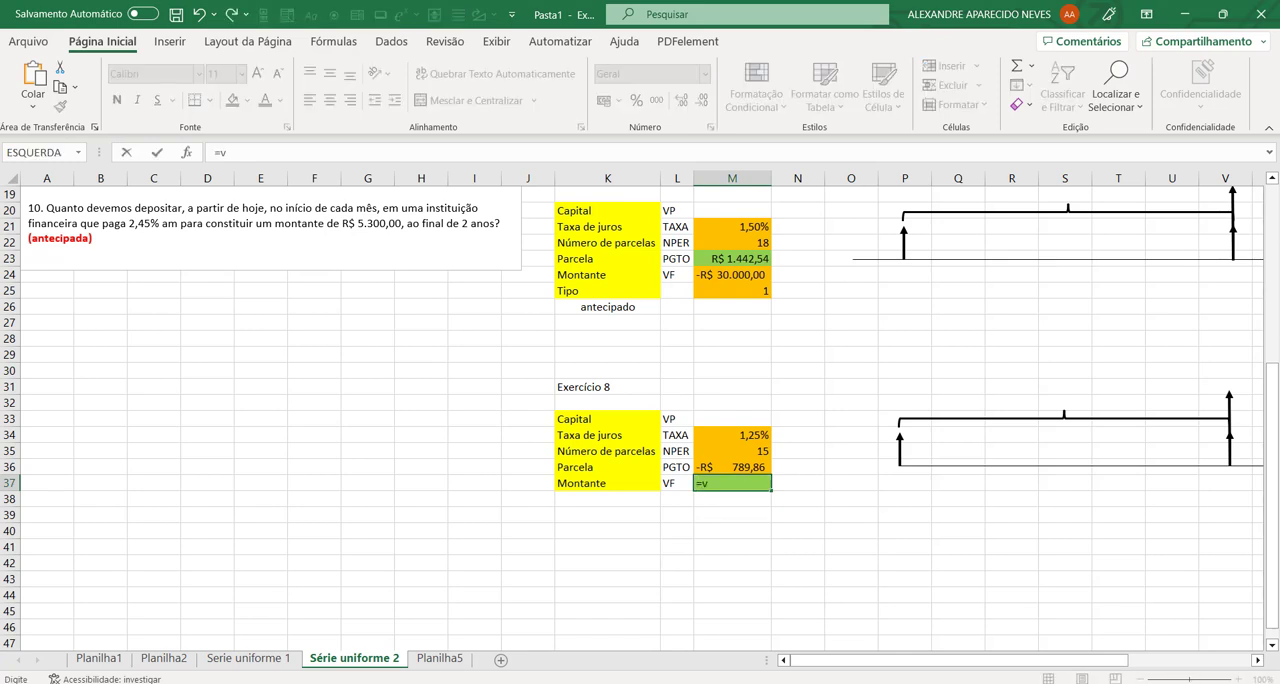
text(f()
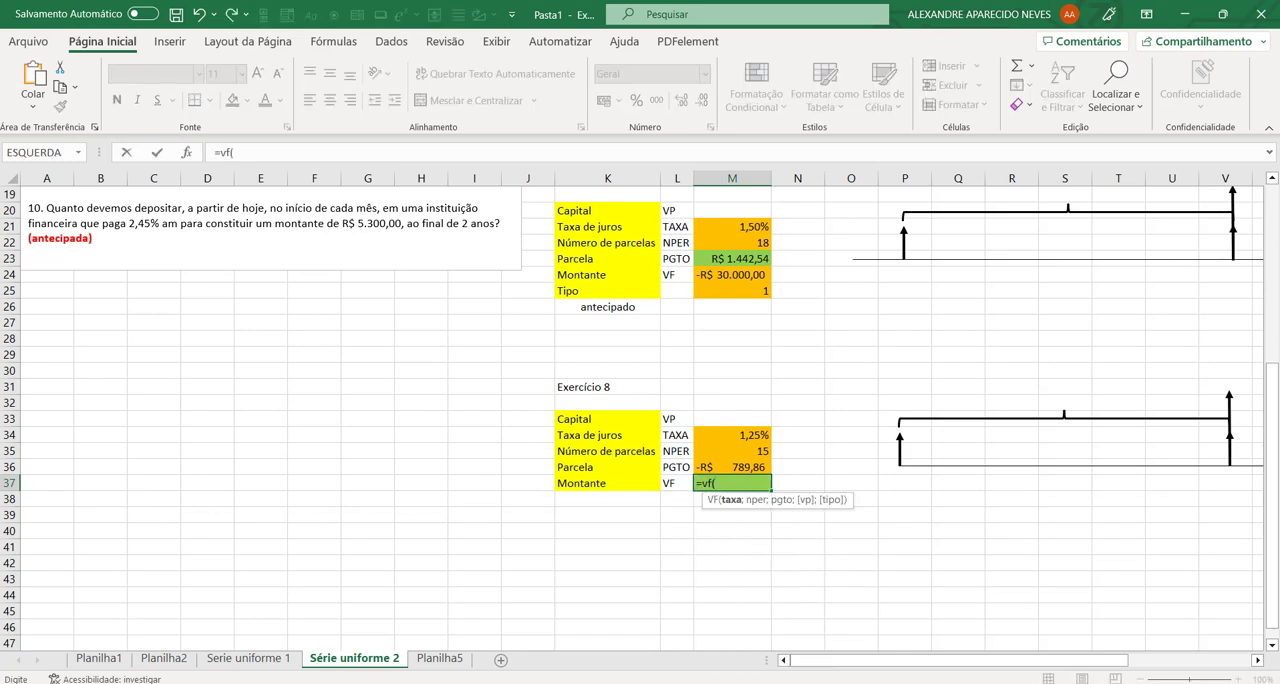
click(750, 435)
text(;)
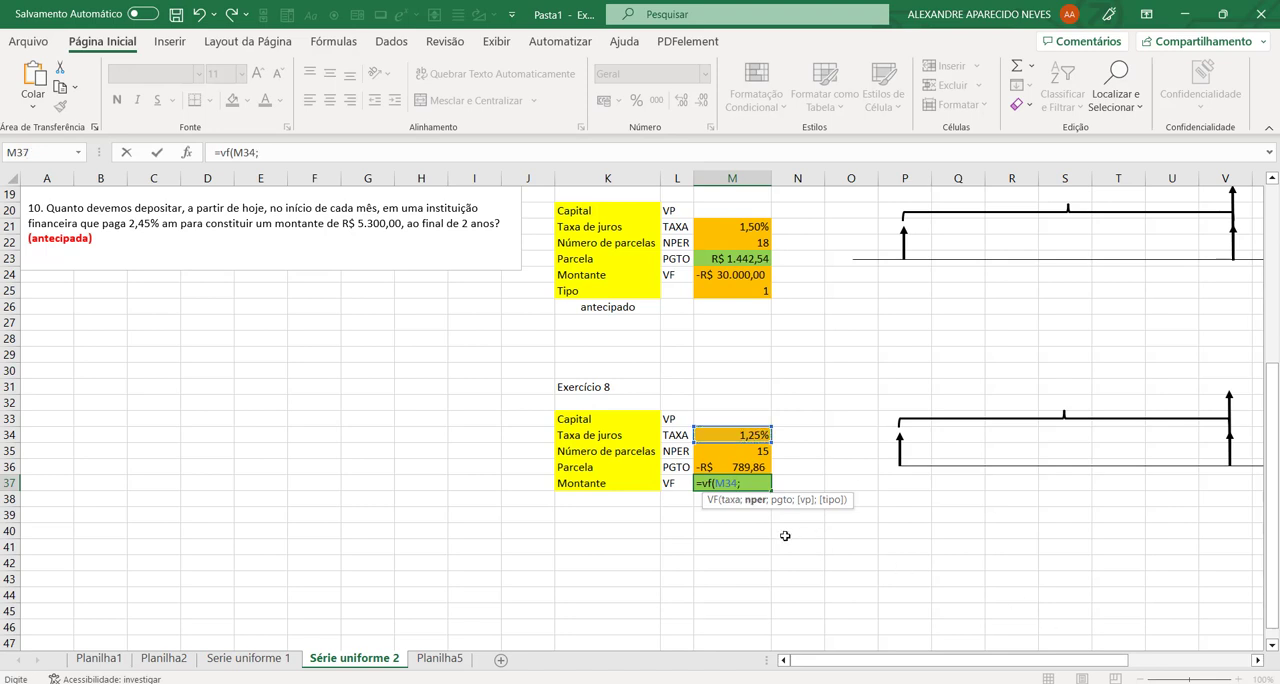
click(758, 453)
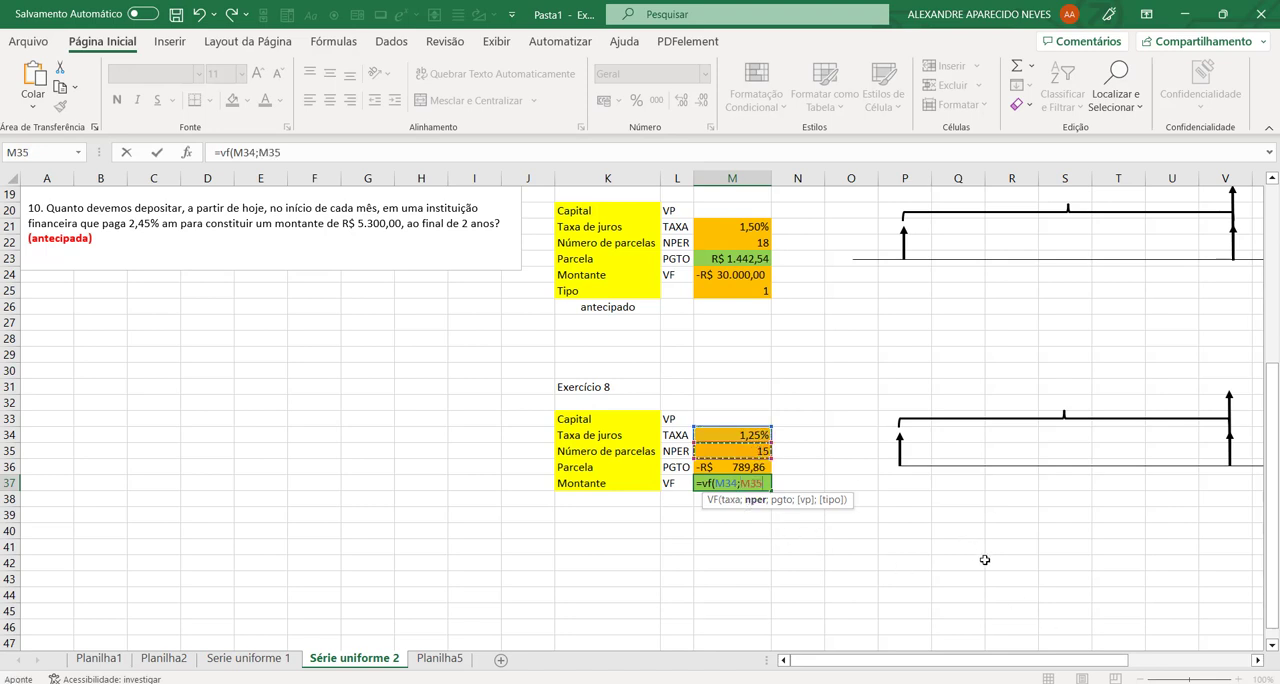
text(;)
click(762, 467)
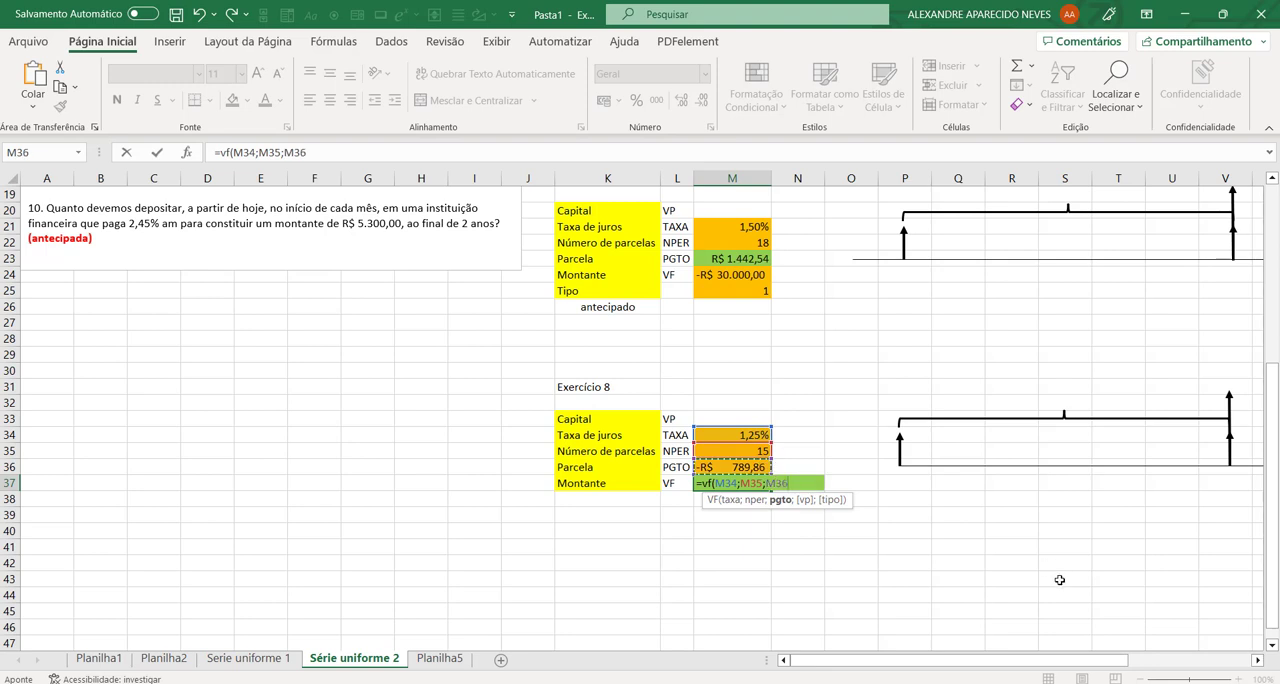
text(;;)
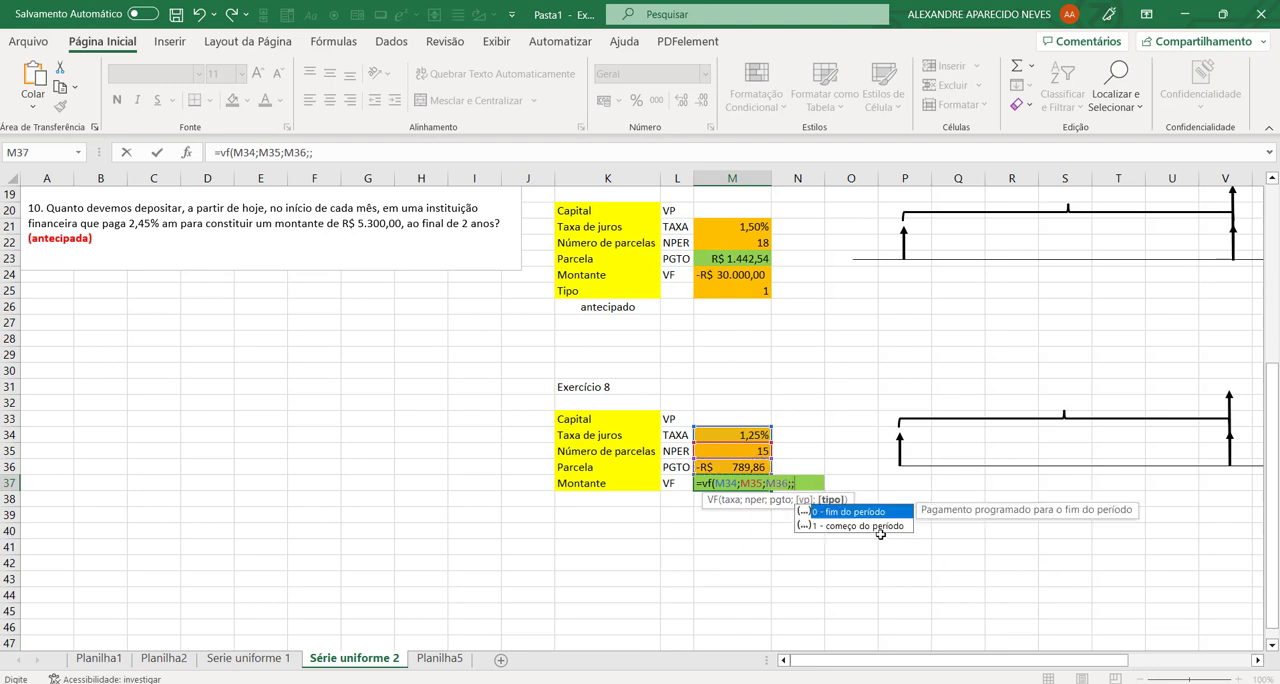
text(1))
key(Return)
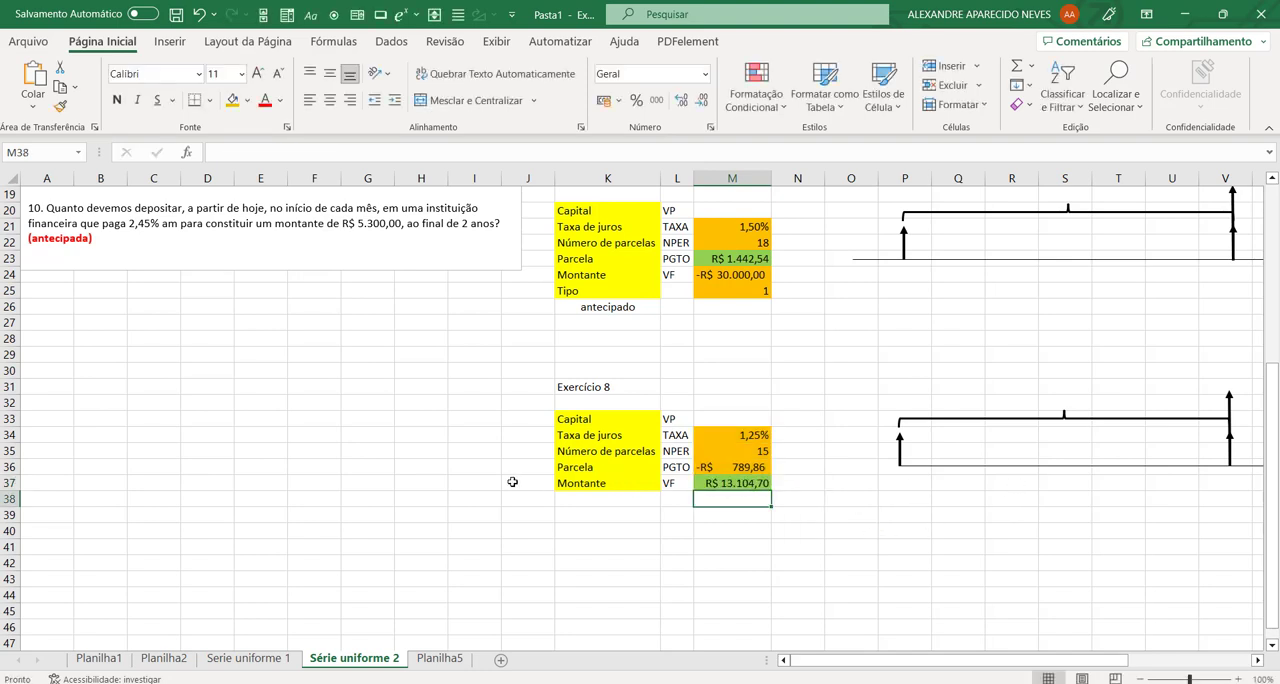
Step: Review the exercise statements and locate the empty tables for exercises 9 and 10 on the sheet
scroll(512, 482, up, 2)
scroll(511, 480, up, 2)
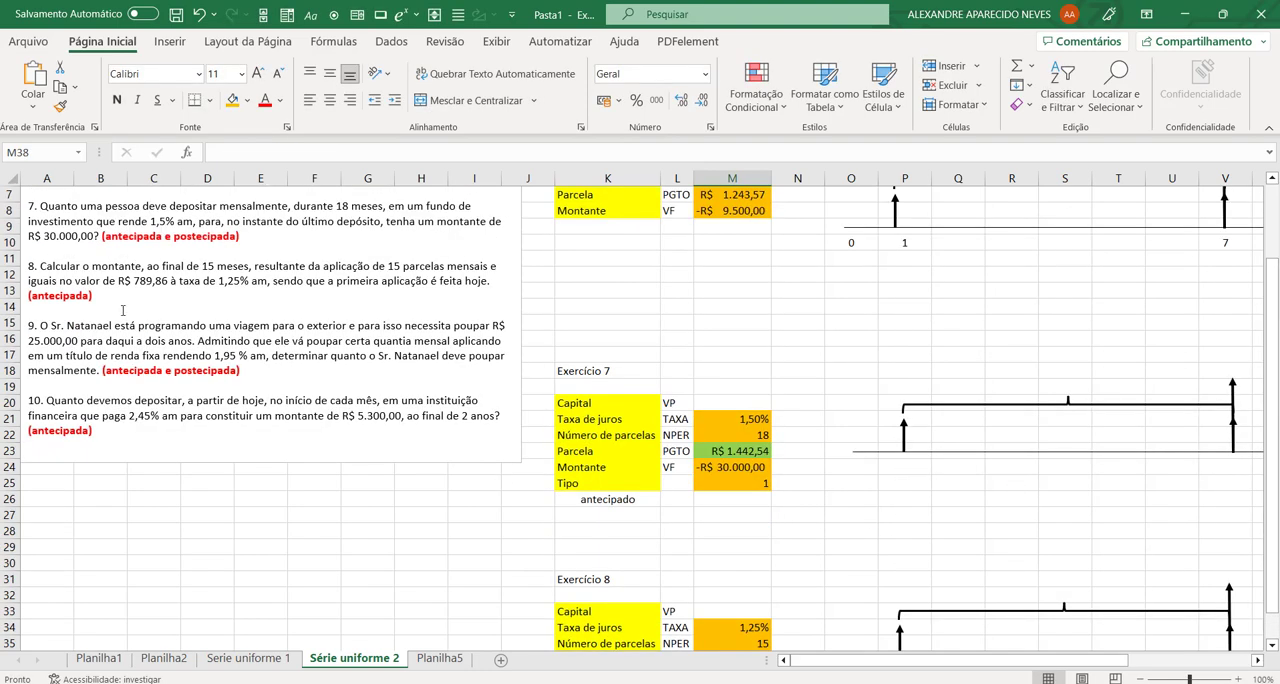
scroll(197, 366, down, 3)
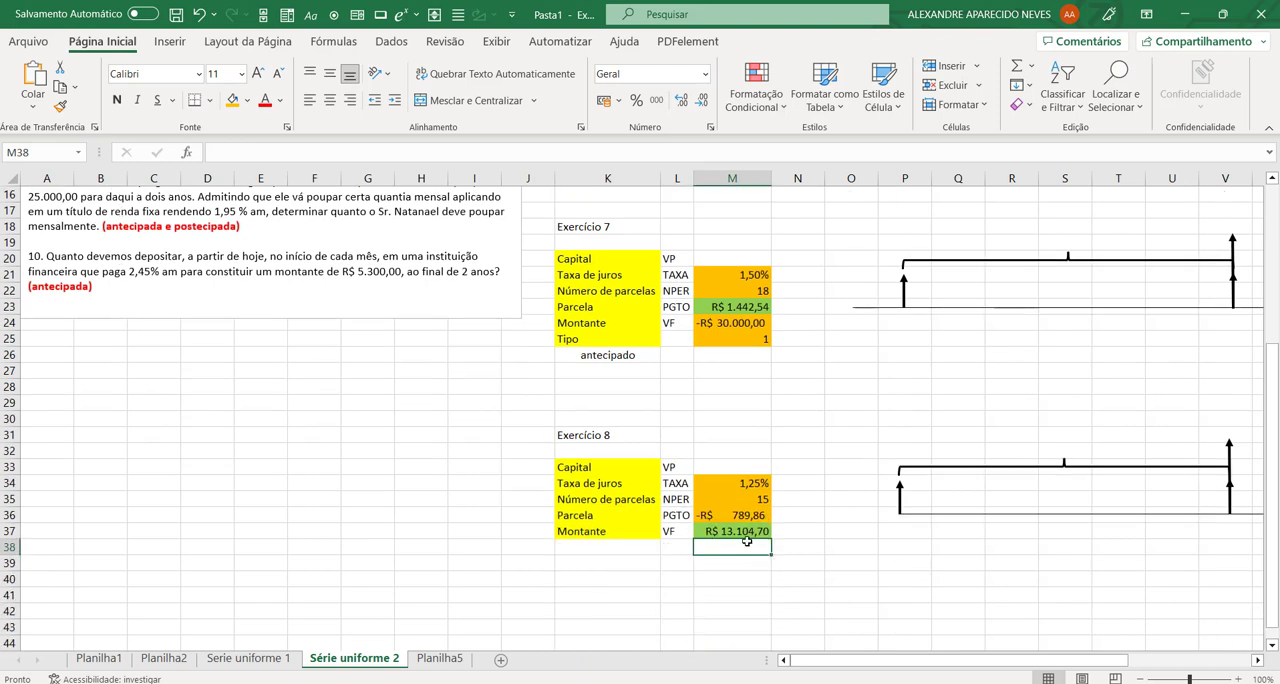
scroll(745, 530, up, 3)
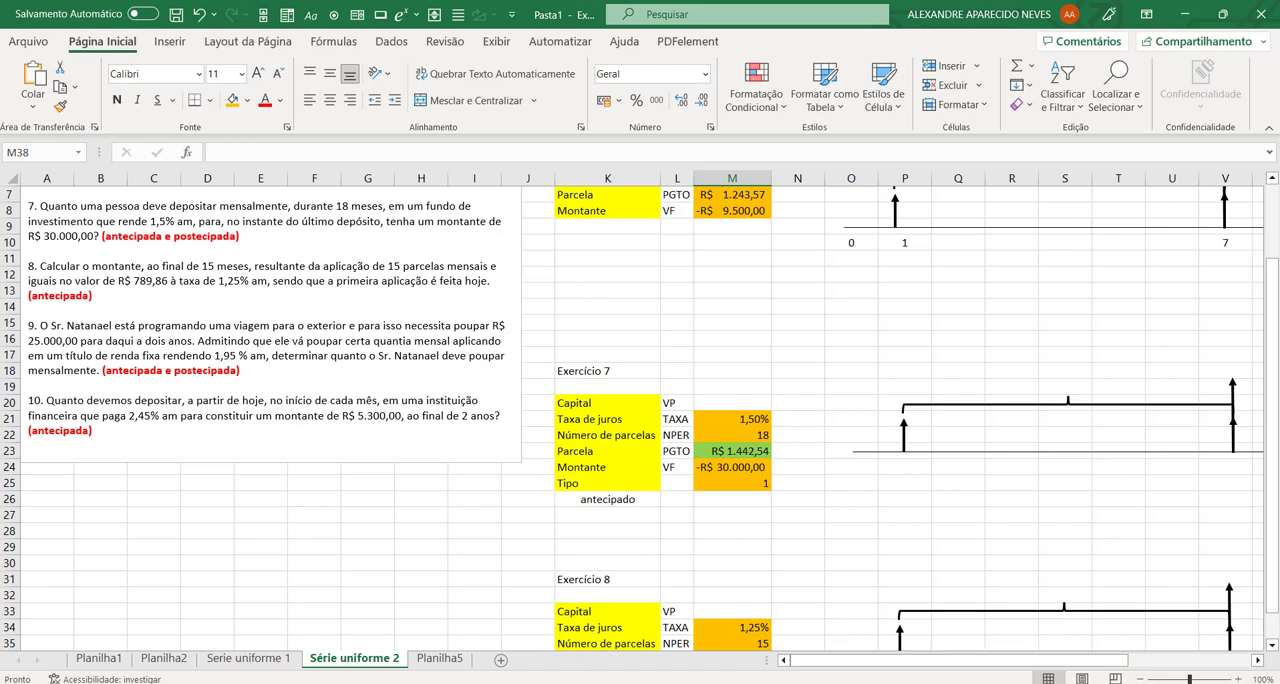
click(1258, 661)
drag(1258, 661, 1258, 663)
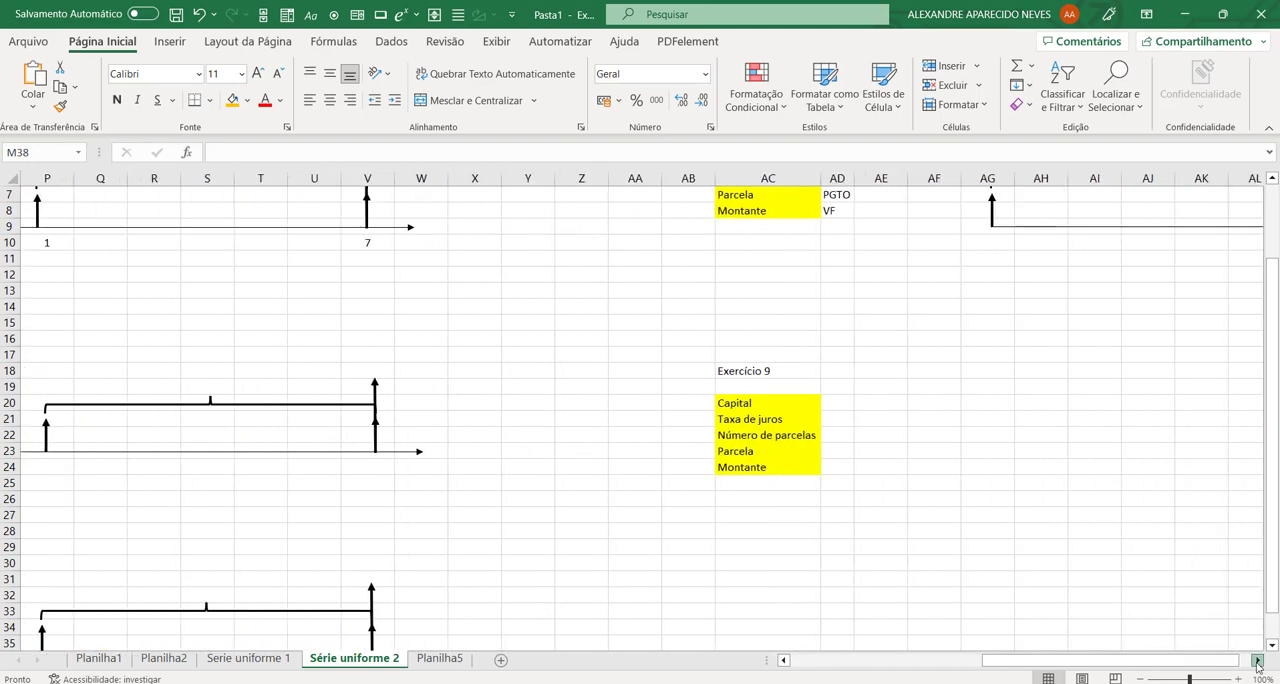
scroll(980, 449, up, 2)
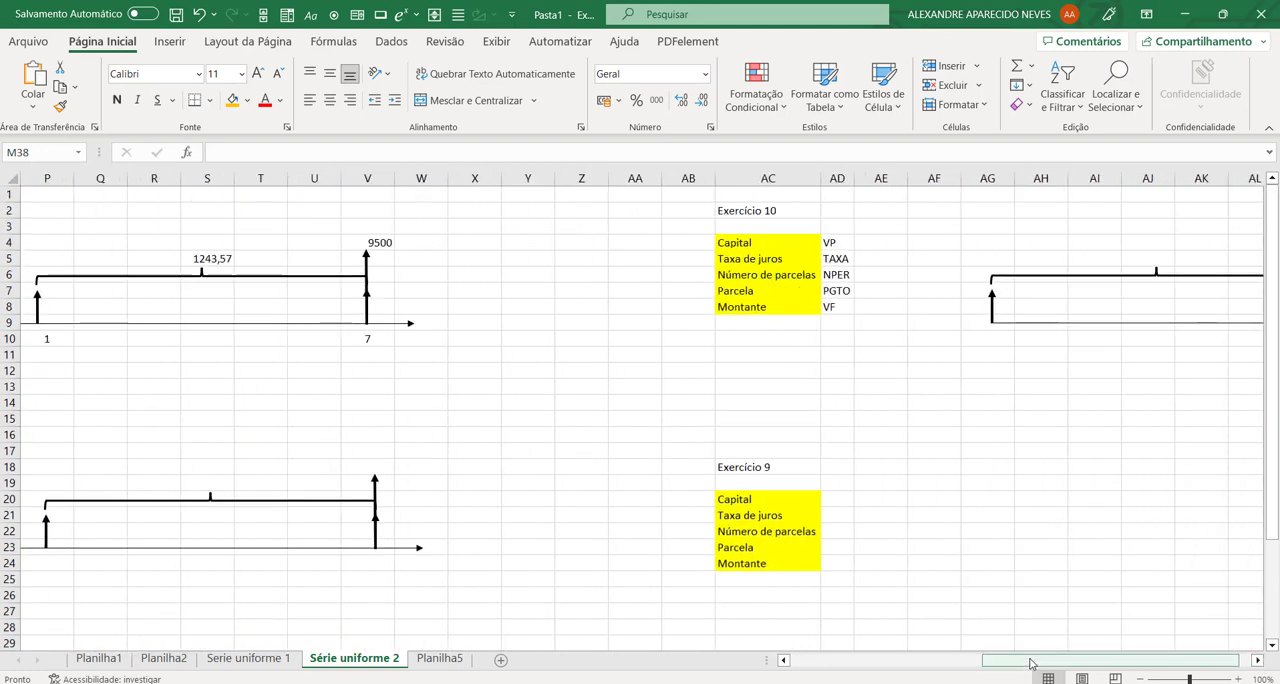
drag(1030, 662, 770, 678)
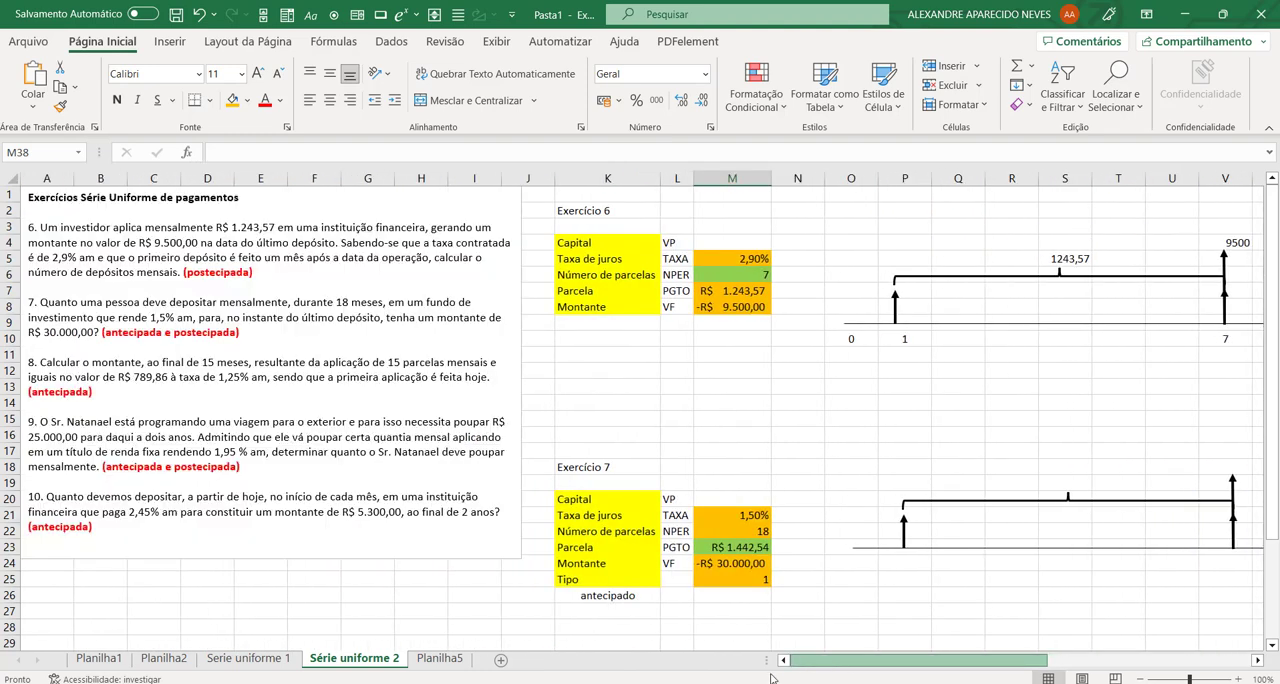
Step: Copy exercise 8's values M34:M37 into exercise 10's table starting at AE5
scroll(776, 678, right, 1)
scroll(776, 544, down, 8)
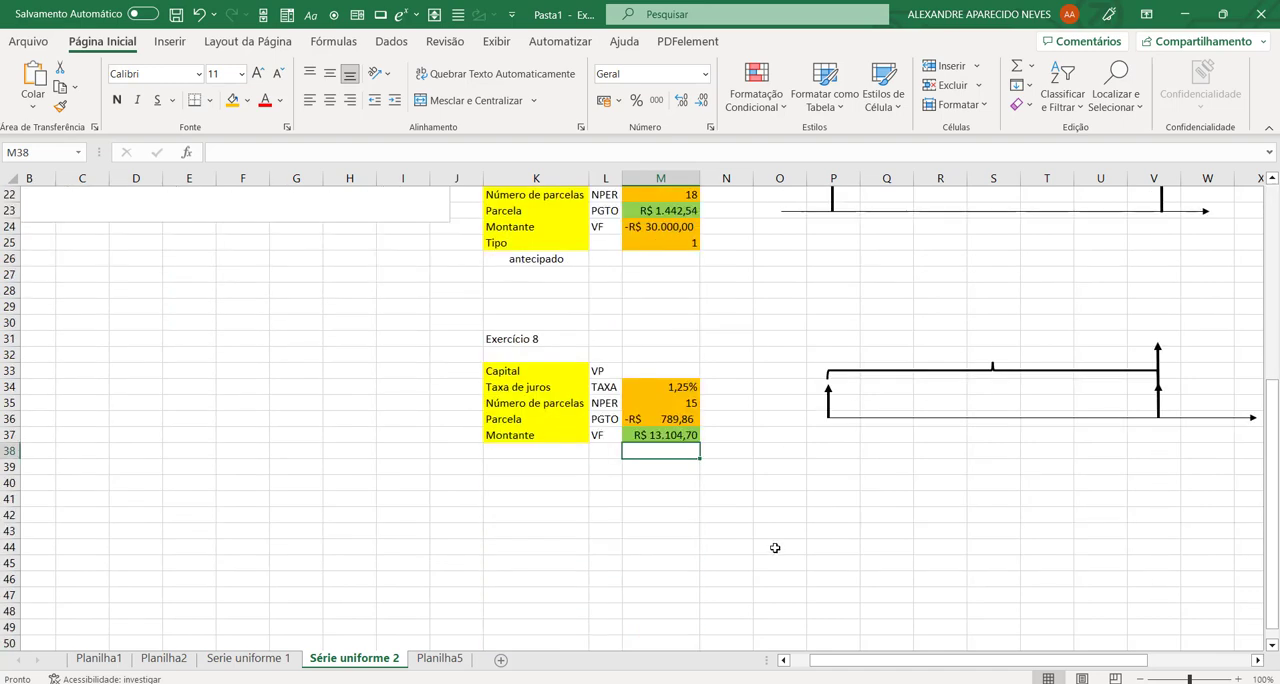
drag(660, 339, 662, 388)
key(ctrl+c)
scroll(1174, 521, up, 8)
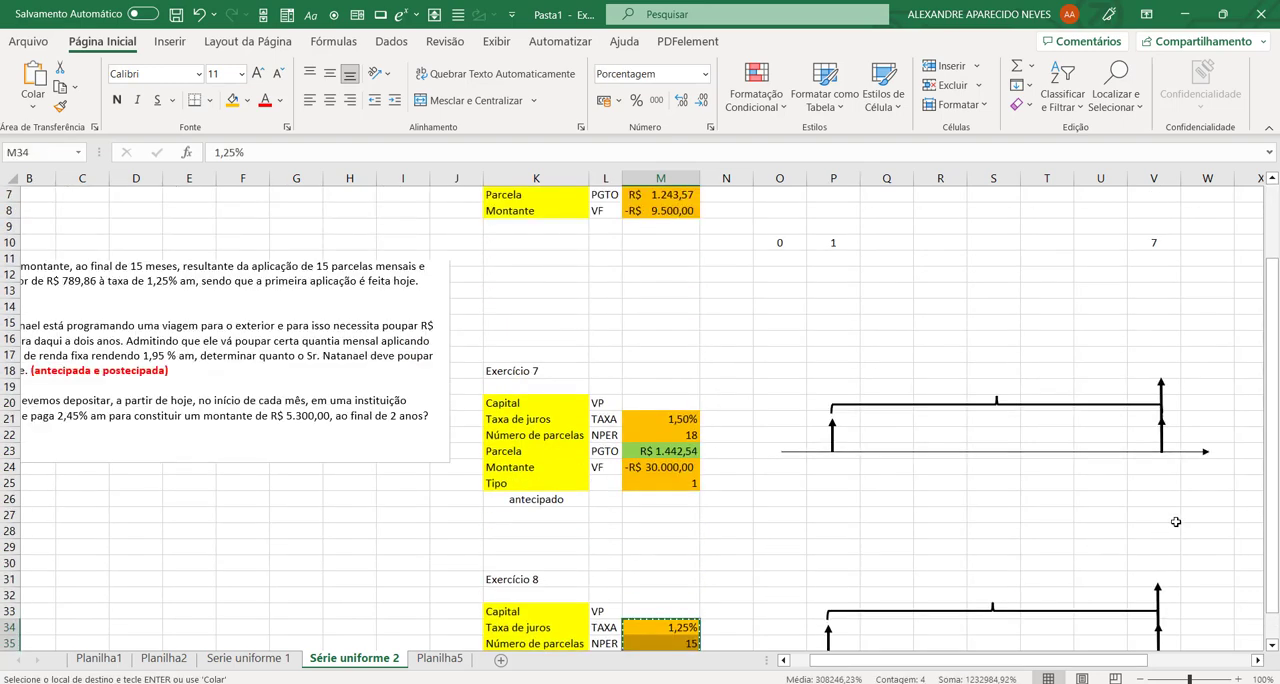
click(1258, 661)
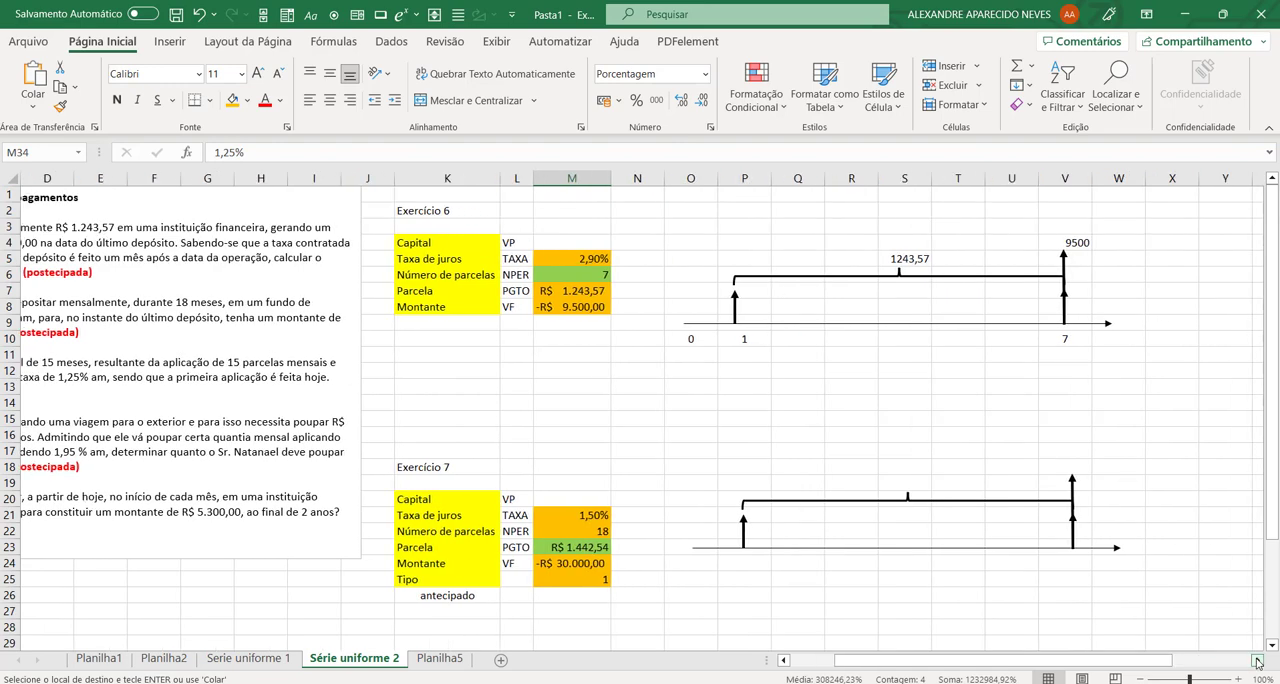
click(1258, 661)
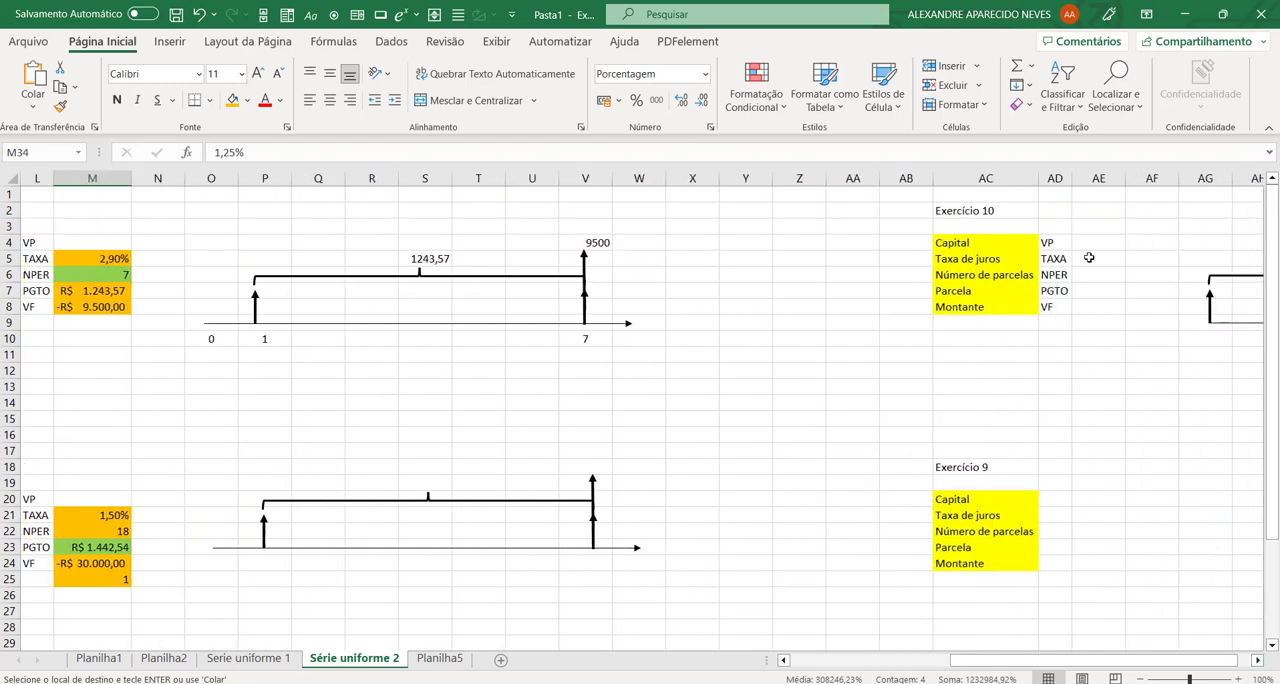
click(1091, 258)
key(ctrl+v)
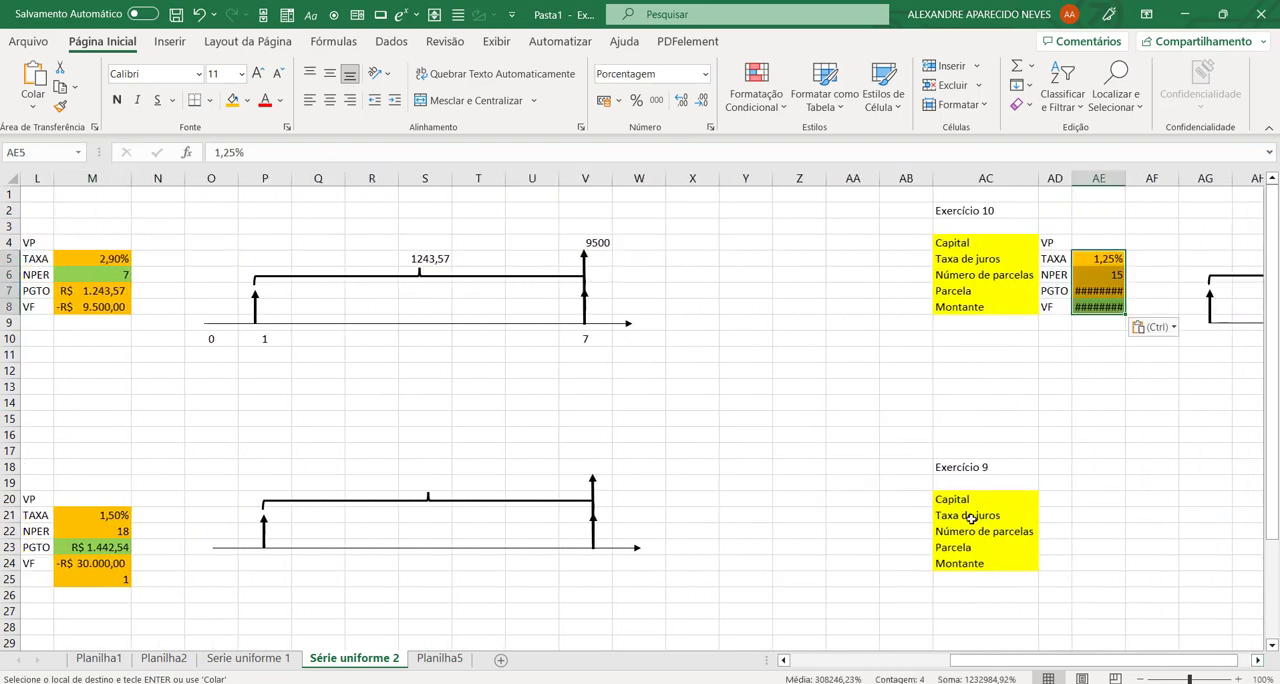
Step: Set exercise 10's Taxa de juros in AE5 to 2,45% and Número de parcelas in AE6 to 24
click(753, 440)
drag(1095, 661, 873, 670)
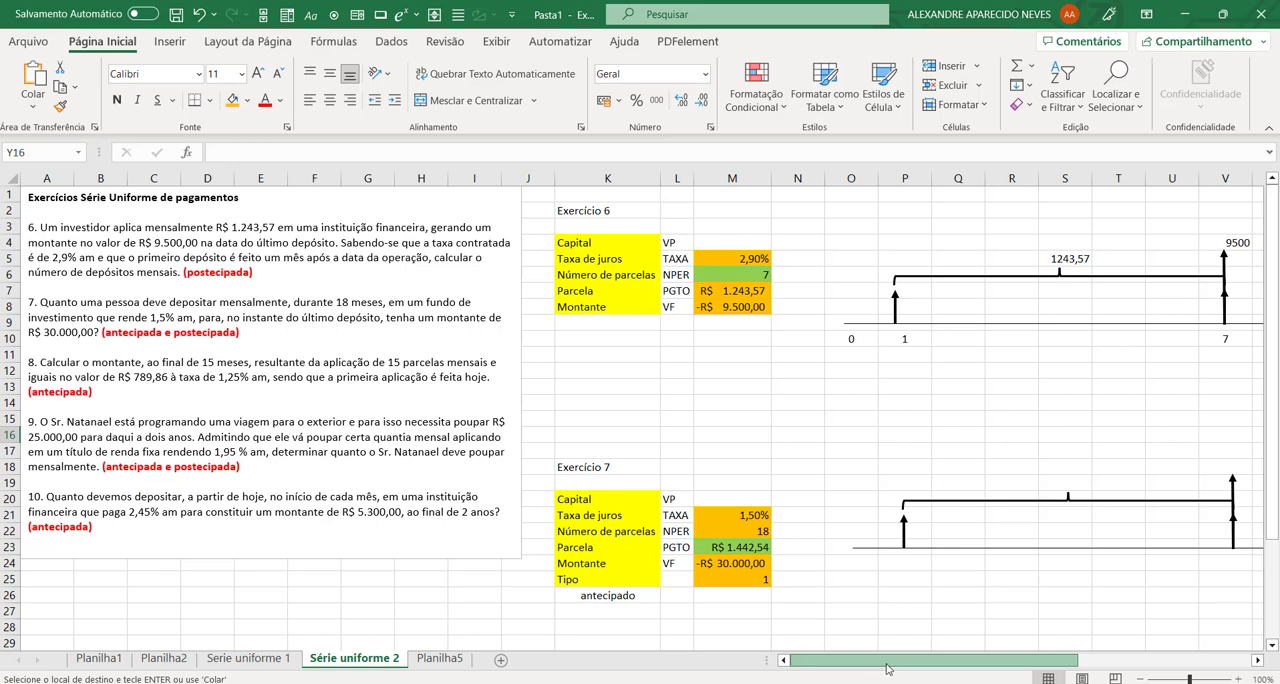
drag(948, 667, 1032, 678)
click(1052, 261)
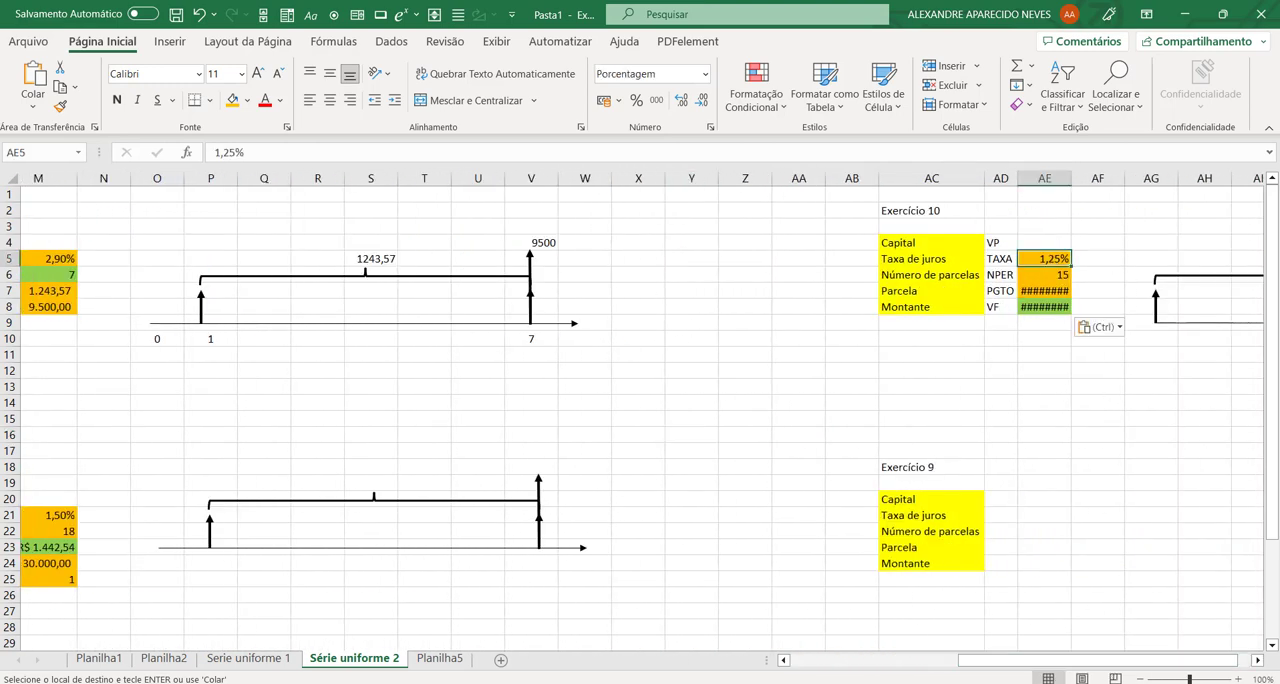
text(2,45)
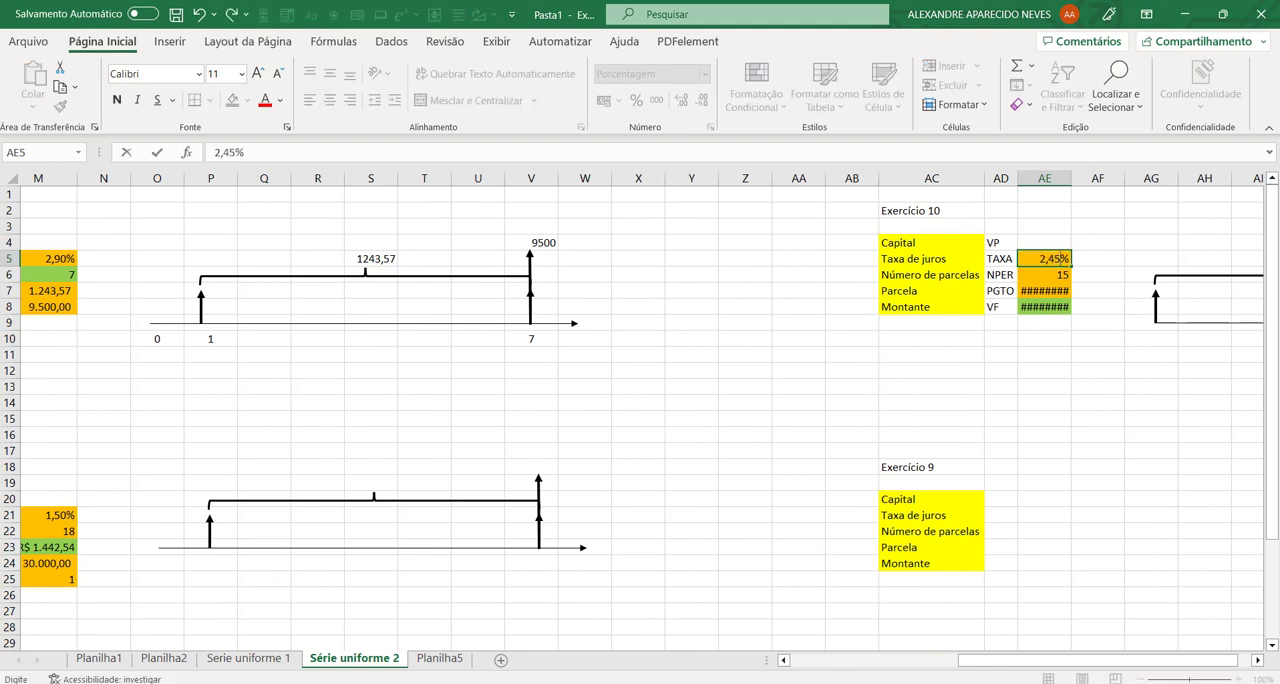
key(Return)
text(24)
key(Return)
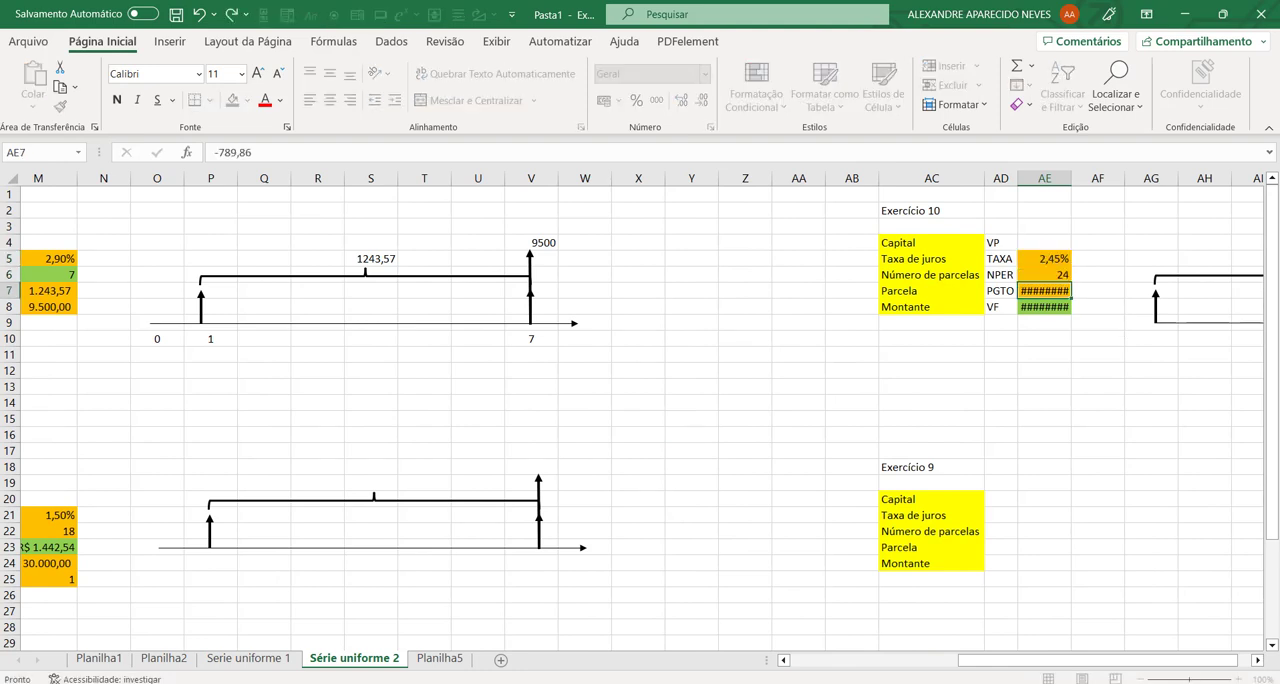
drag(1093, 661, 925, 661)
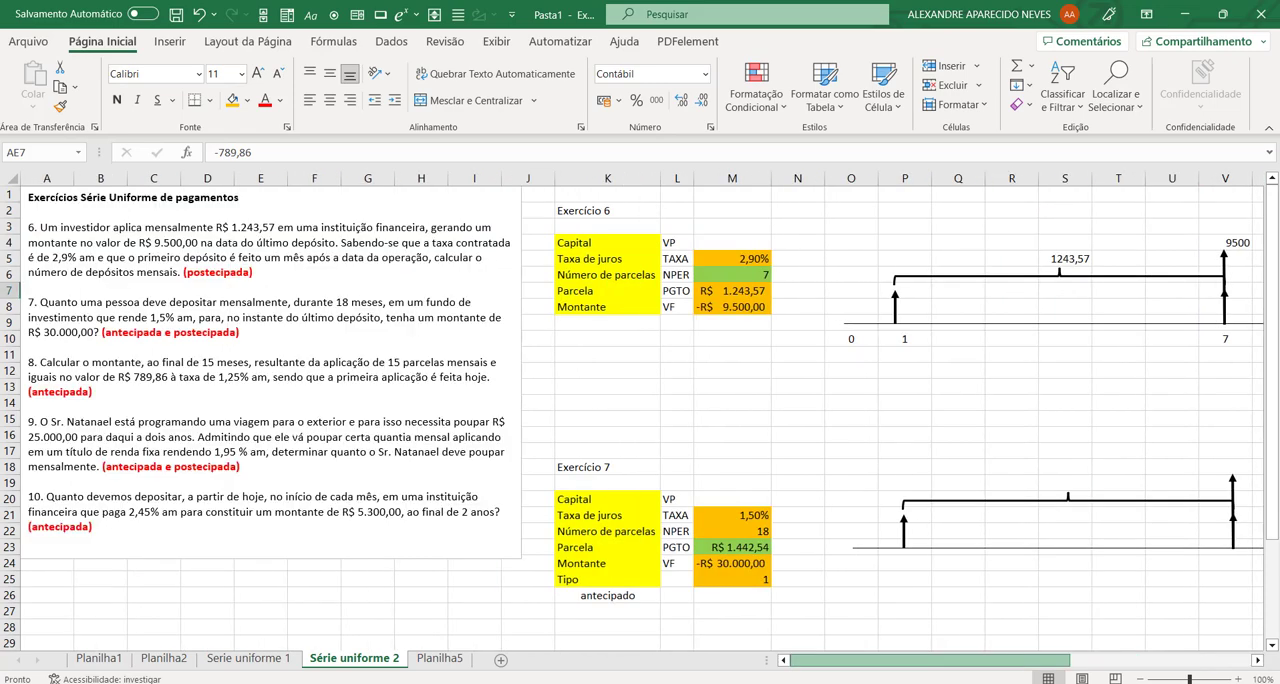
Step: Fill exercise 10's Montante cell AE8 with orange and its Parcela cell AE7 with light green
drag(927, 680, 1163, 652)
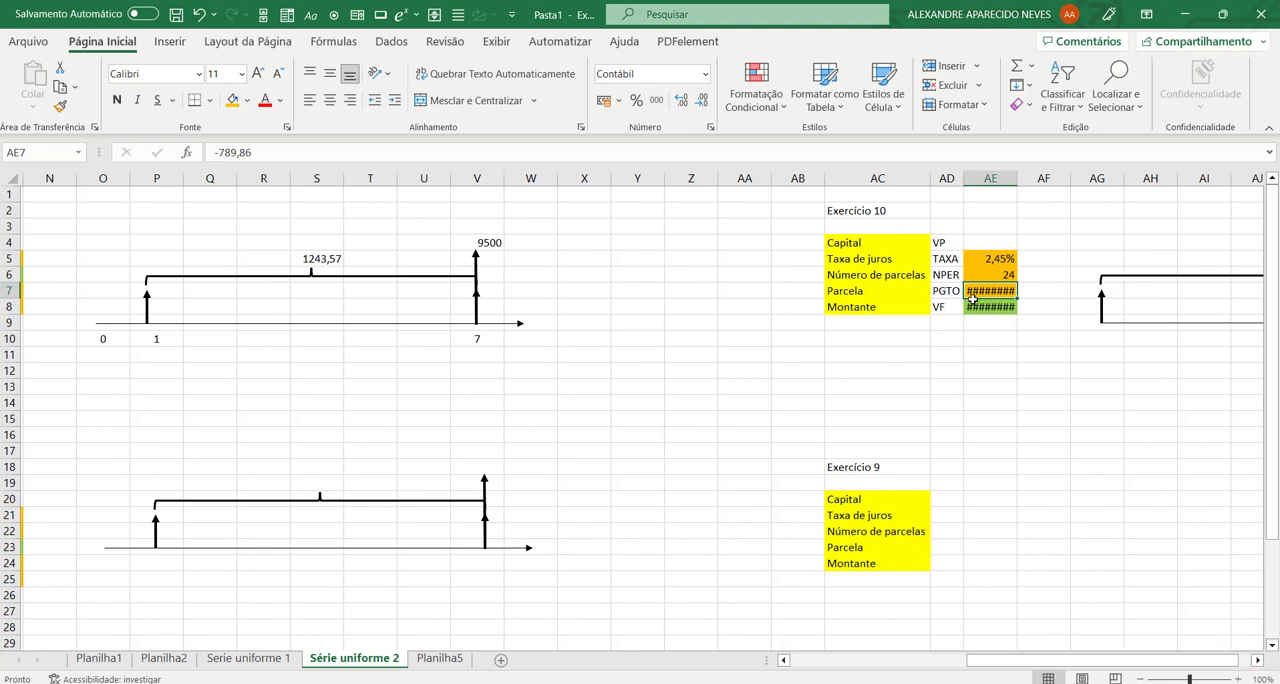
click(978, 310)
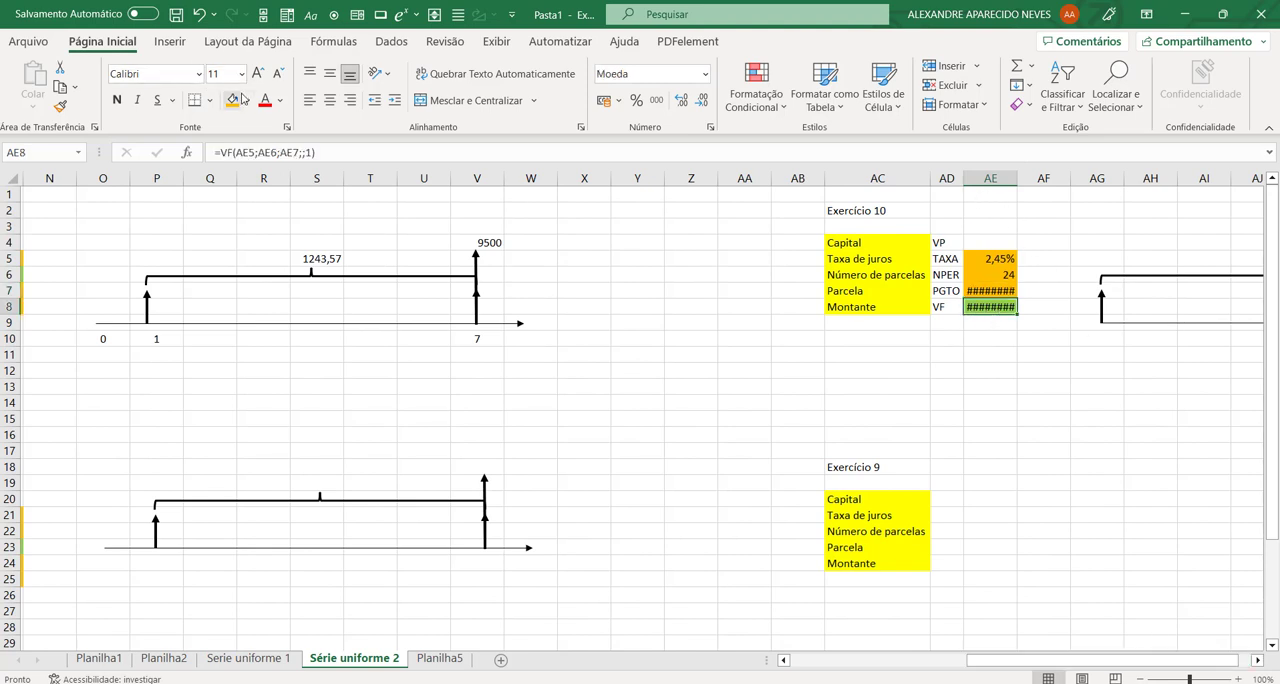
click(978, 290)
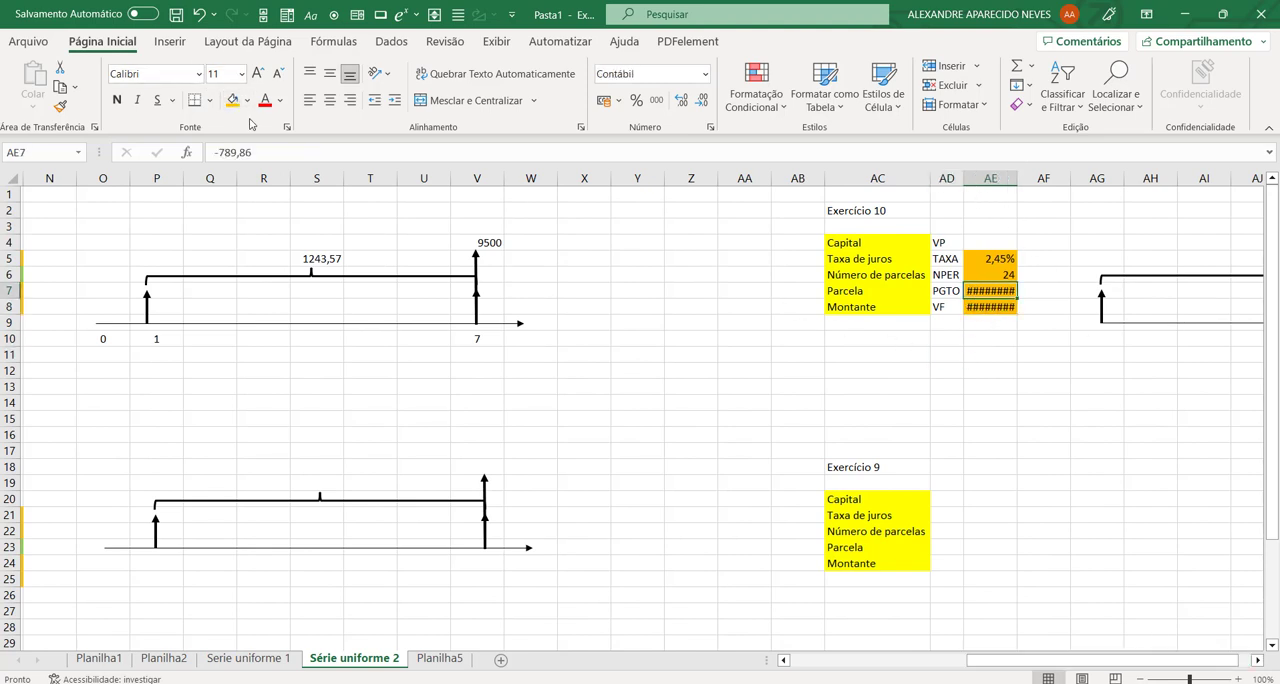
click(247, 100)
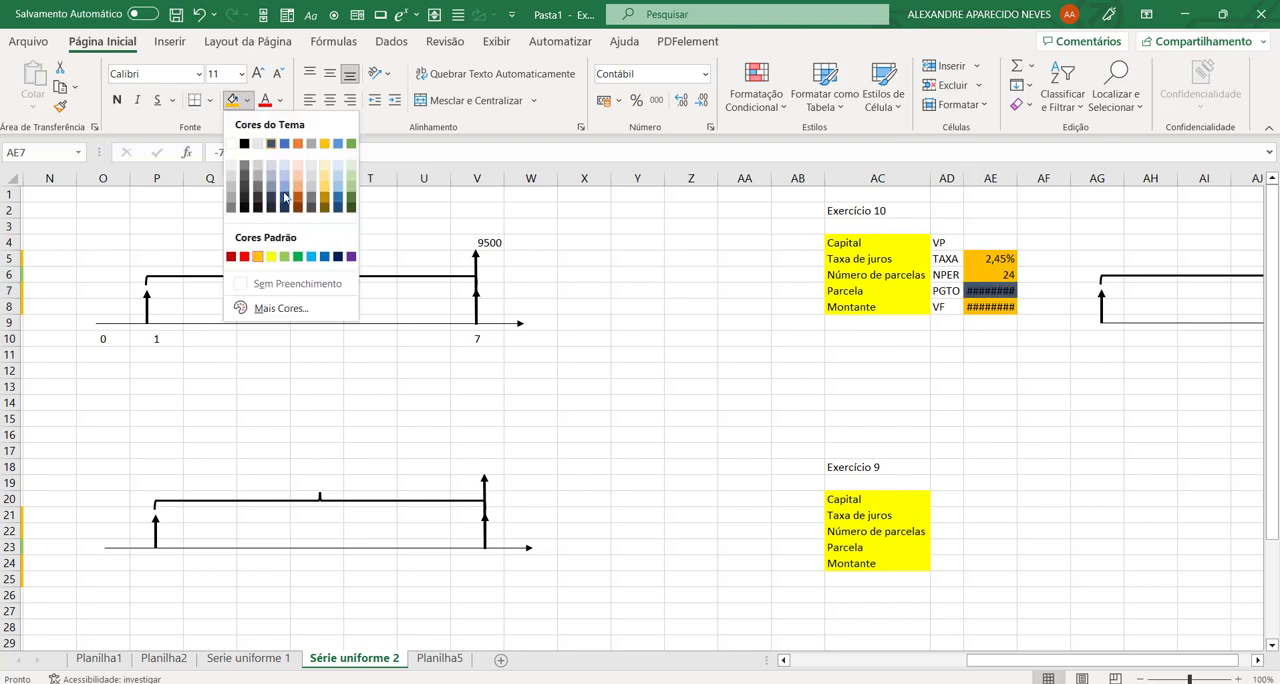
click(289, 258)
click(982, 356)
Step: Set exercise 10's Montante in AE8 to 5300
click(990, 306)
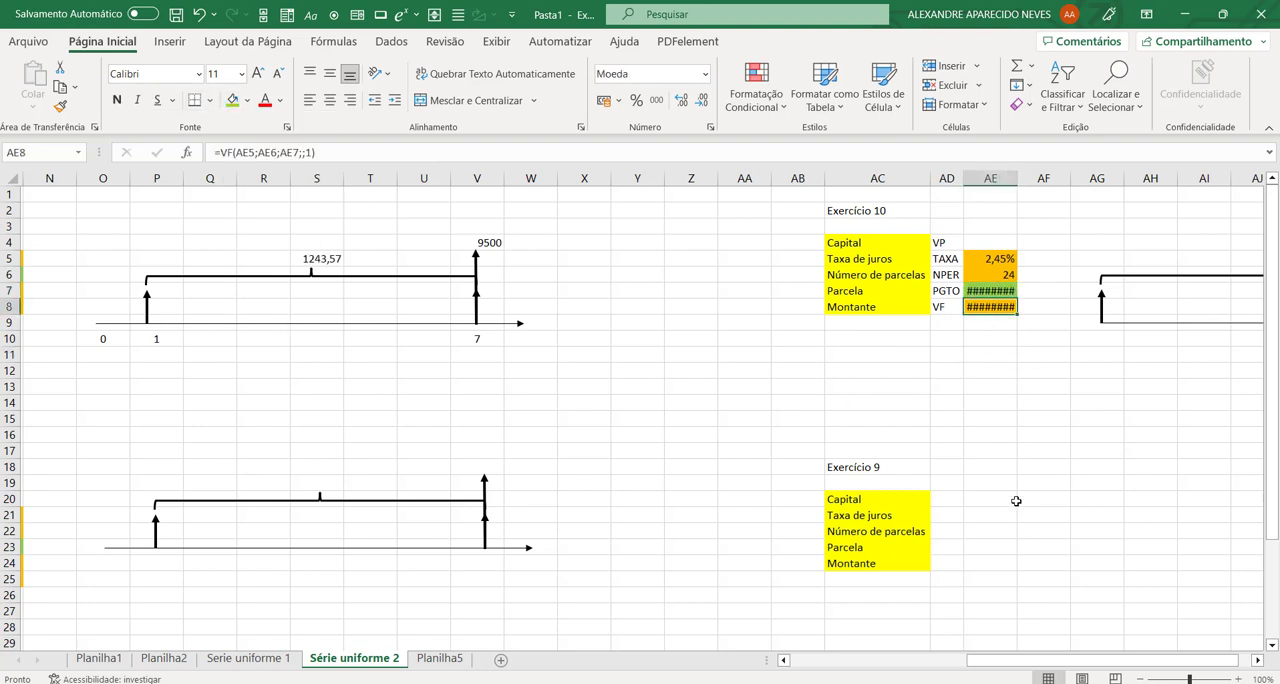
mouse_move(1020, 660)
mouse_down()
mouse_move(839, 660)
mouse_move(1036, 659)
mouse_up()
text(5.3)
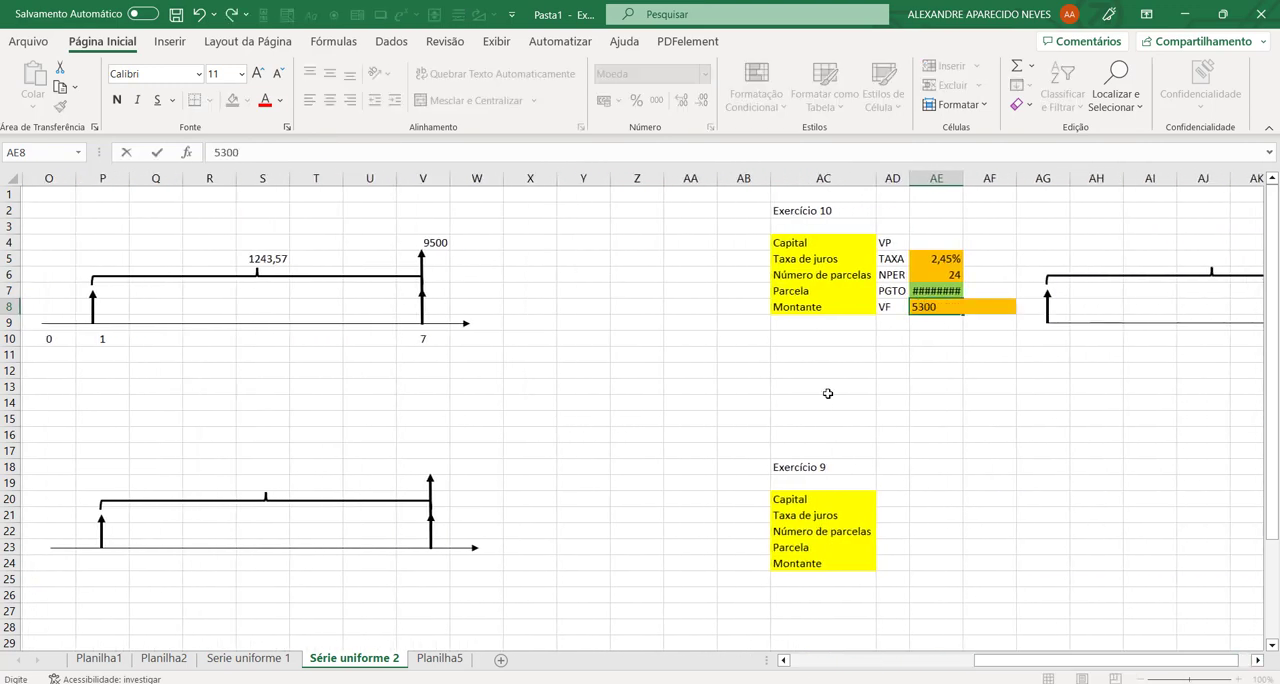
text(00)
key(Return)
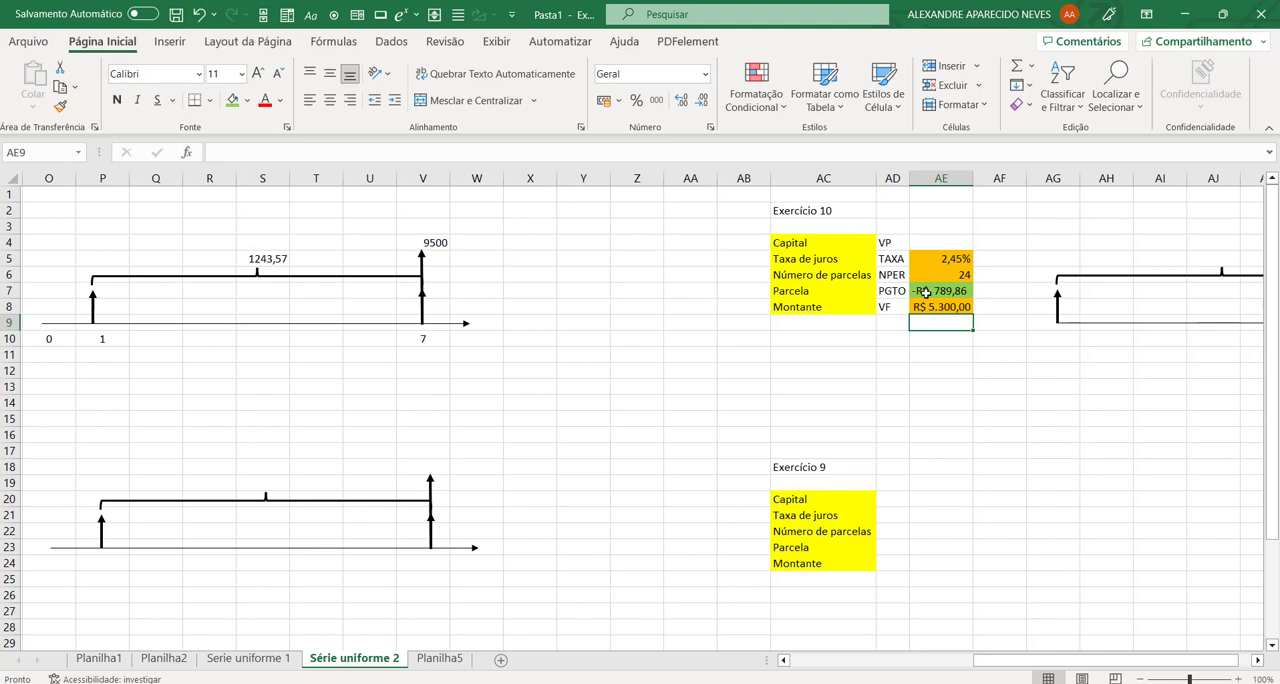
Step: Calculate exercise 10's Parcela in AE7 with the formula =PGTO(AE5;AE6;;AE8;1)
click(928, 294)
text(=)
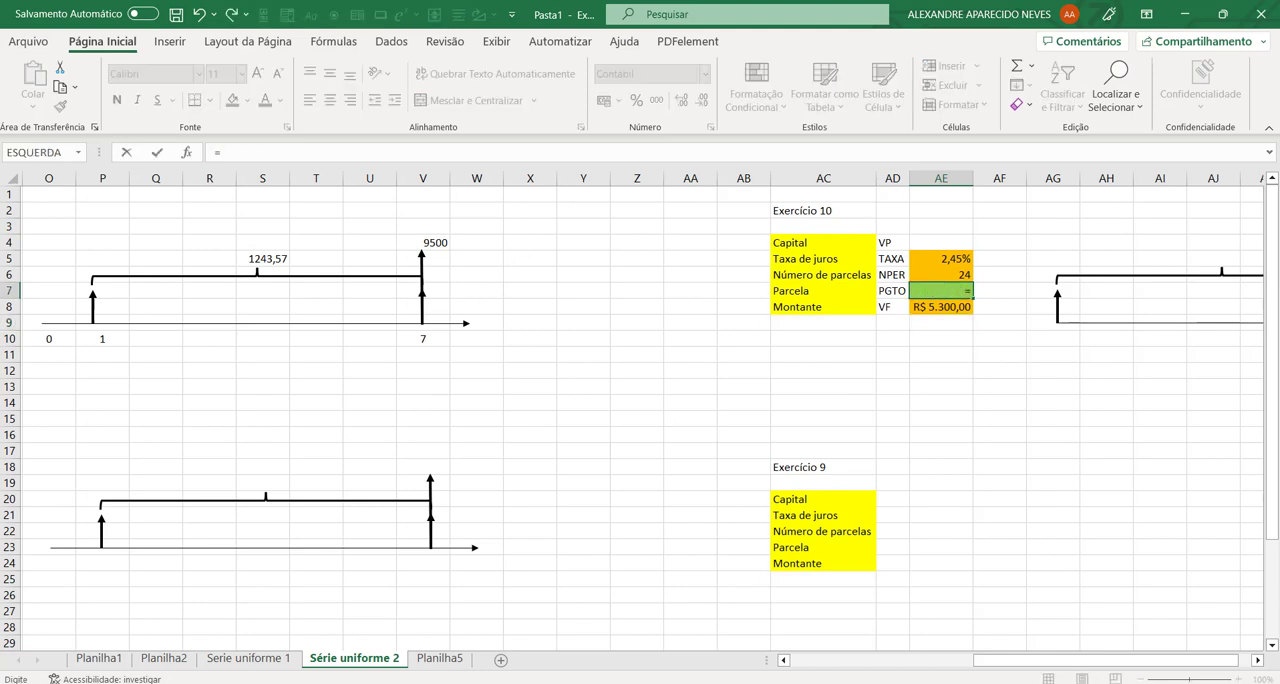
text(pgto)
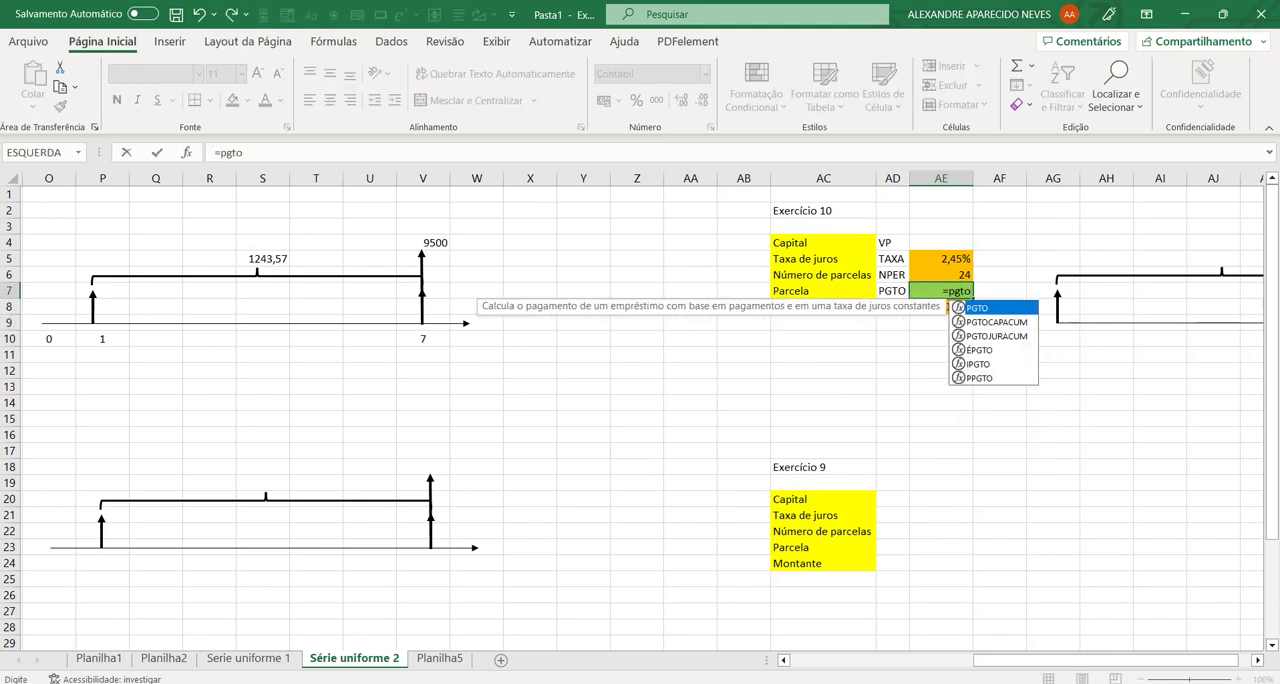
text(()
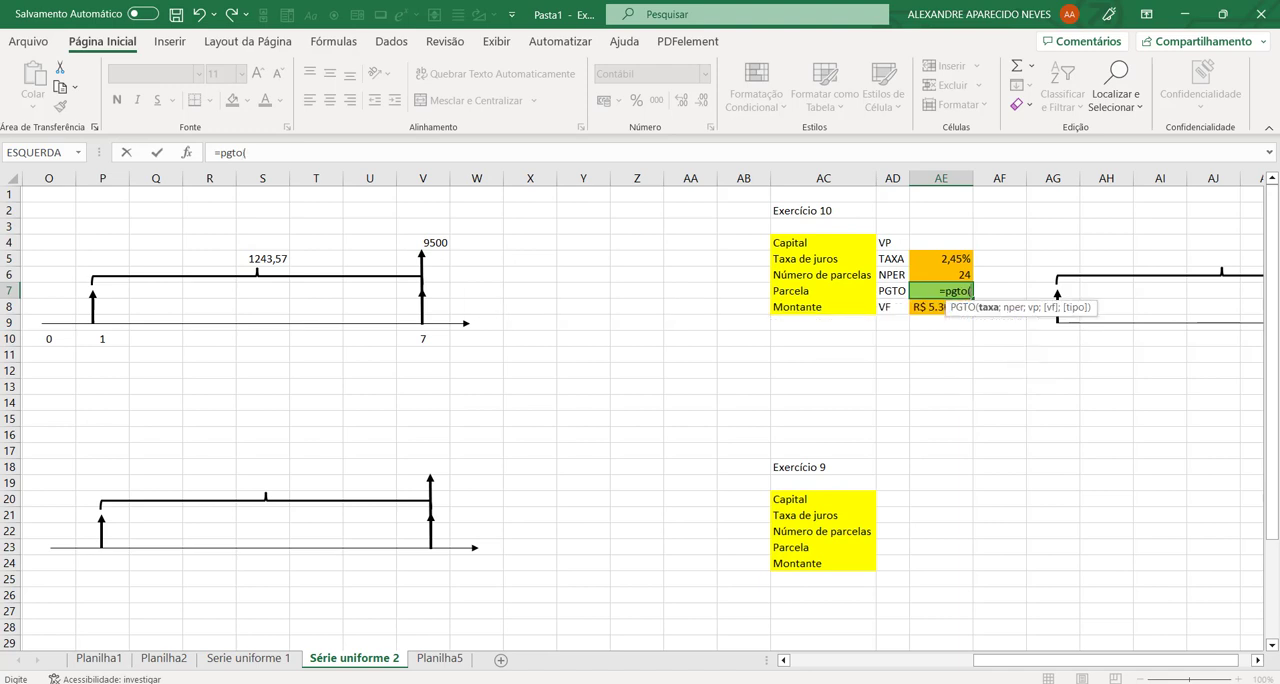
click(958, 257)
text(;)
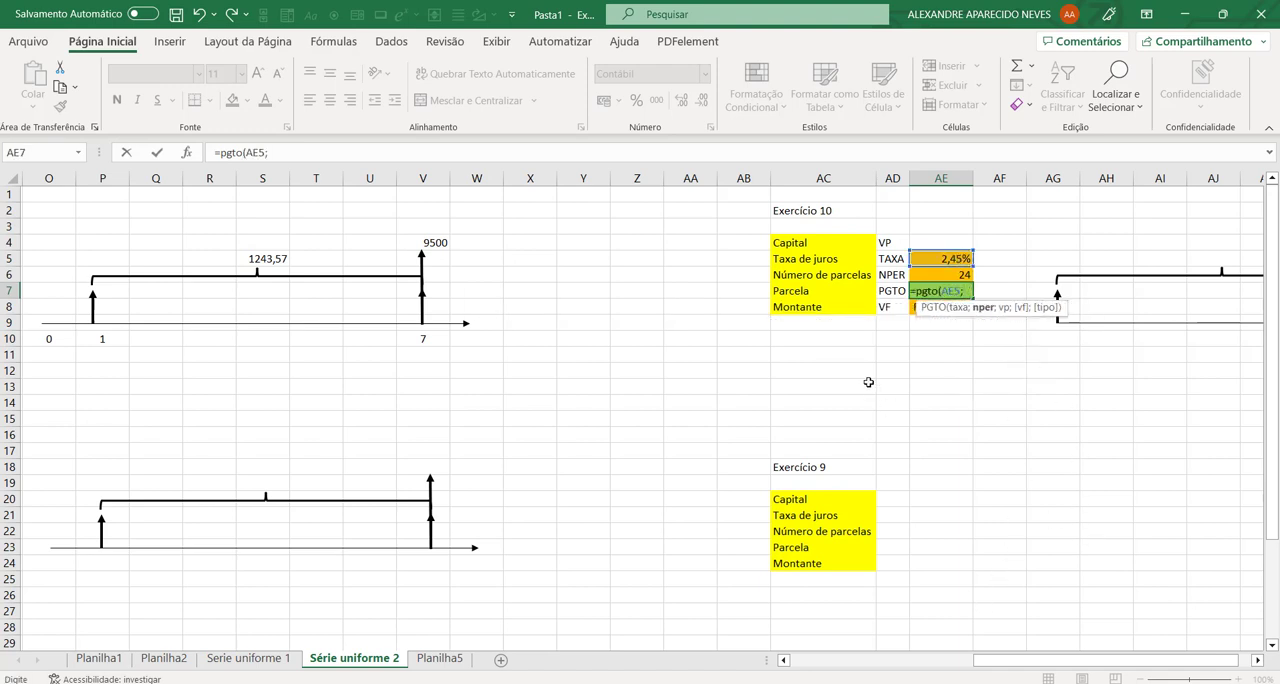
click(925, 271)
text(;)
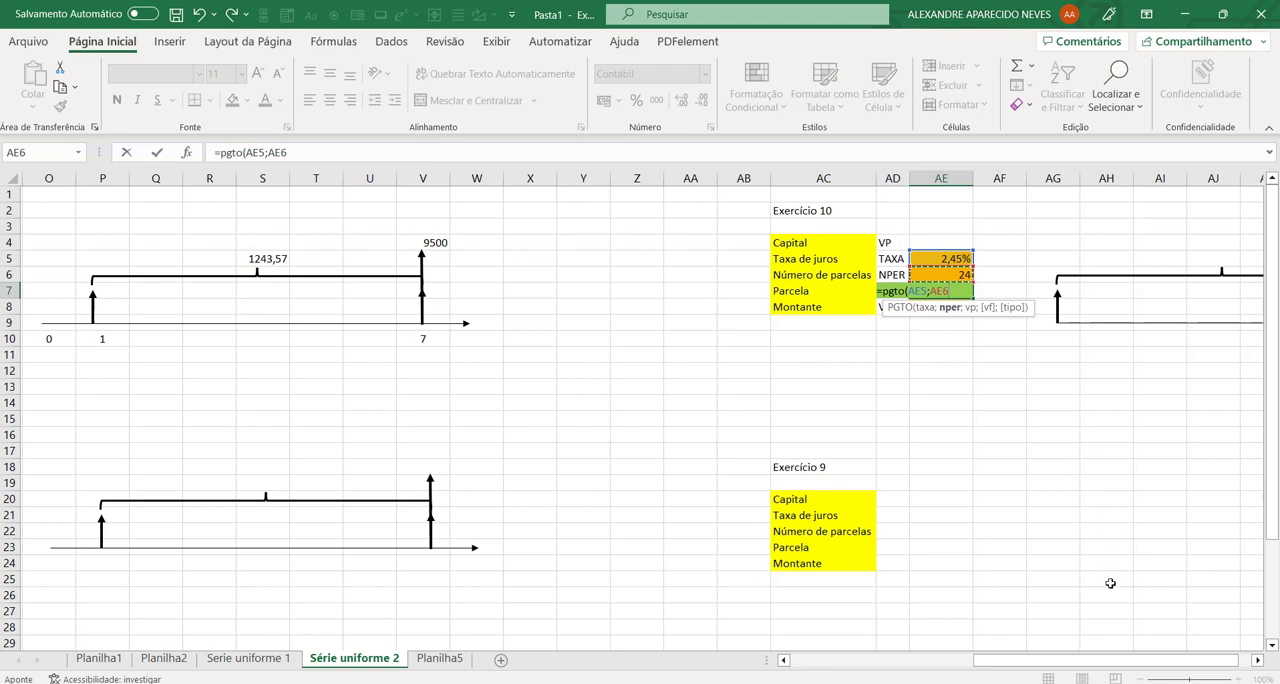
text(;)
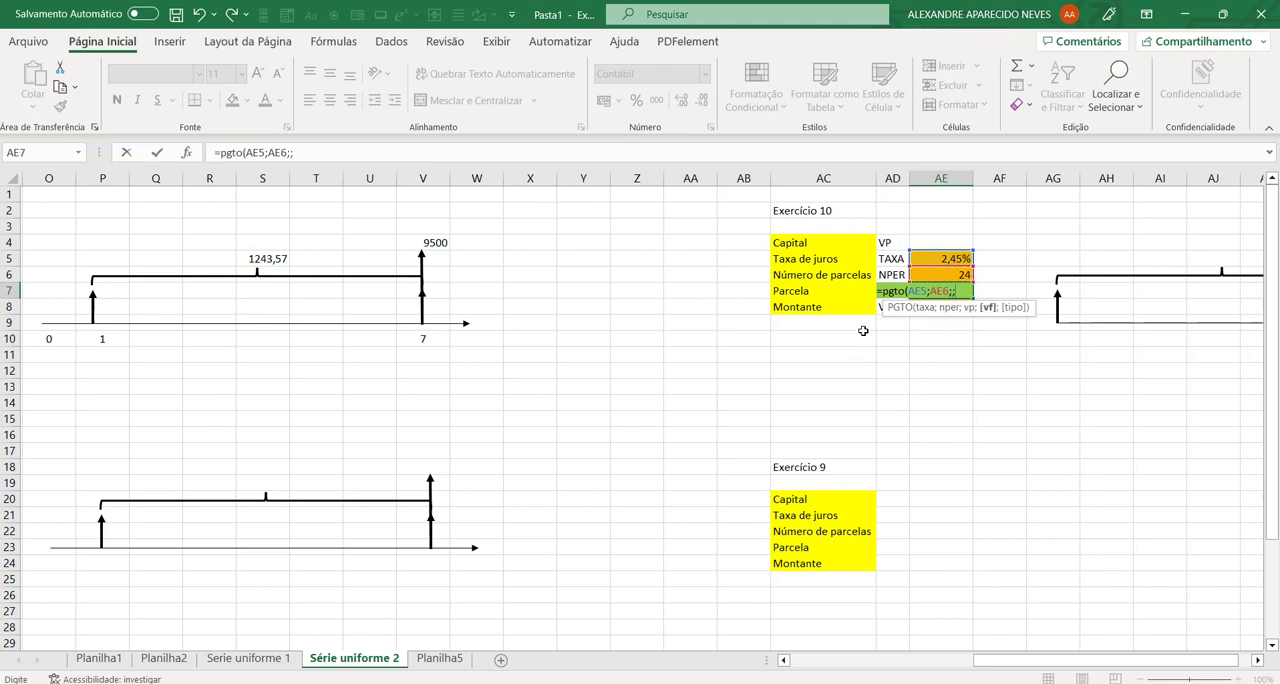
drag(1139, 667, 1188, 664)
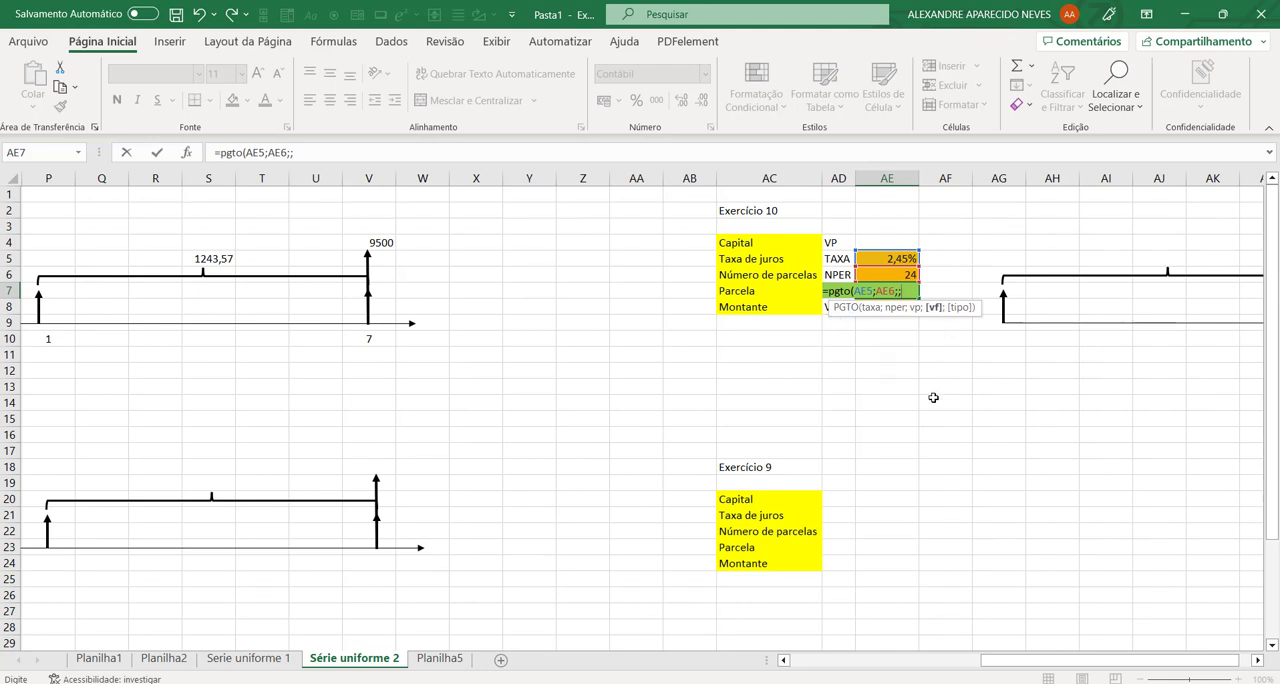
text(ae8)
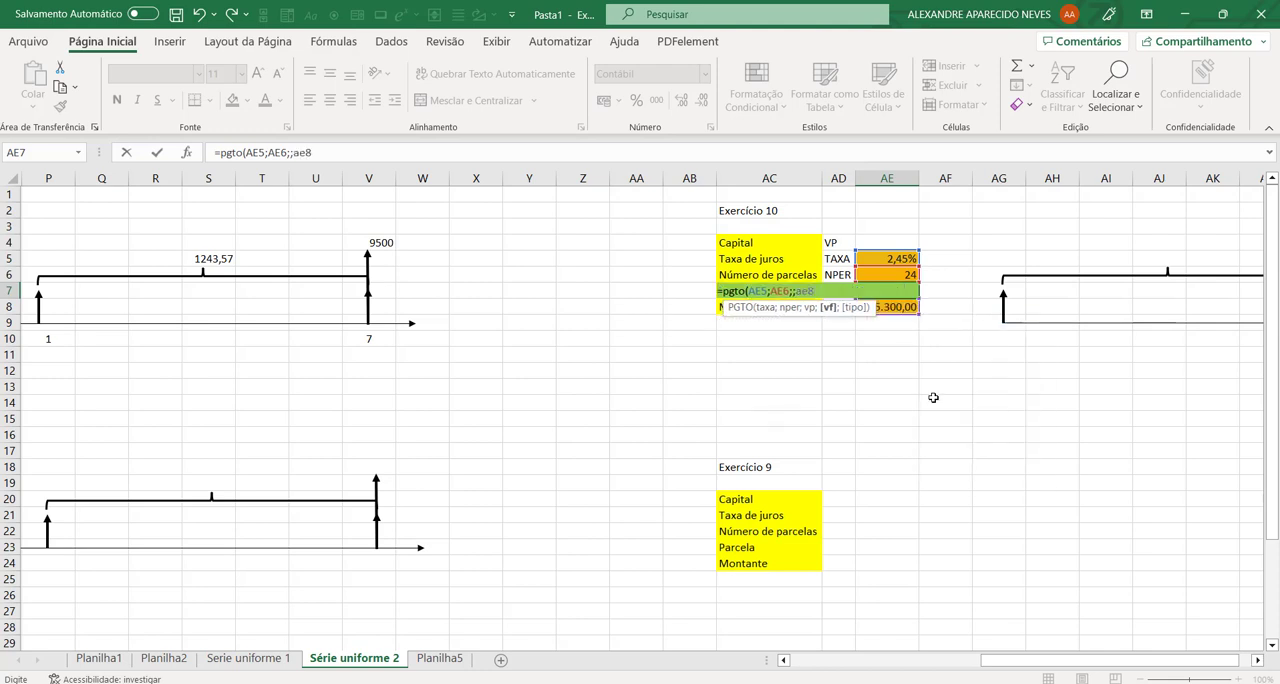
text(;1)
key(Return)
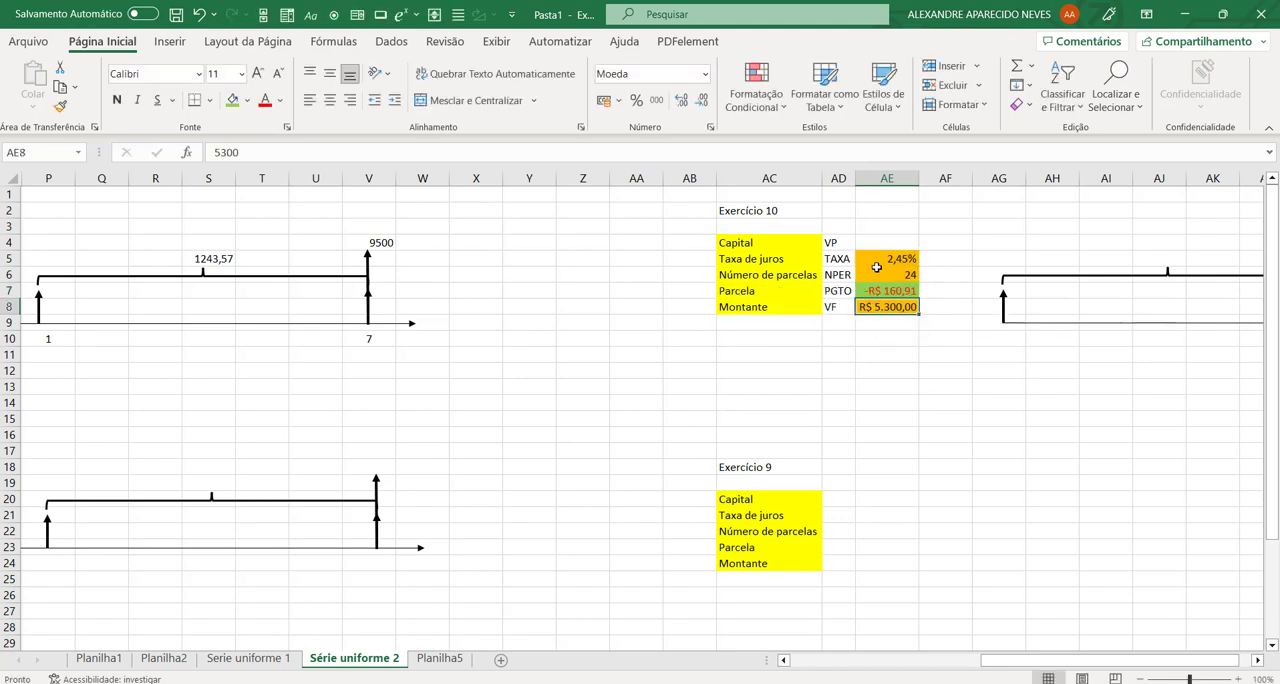
drag(897, 299, 896, 293)
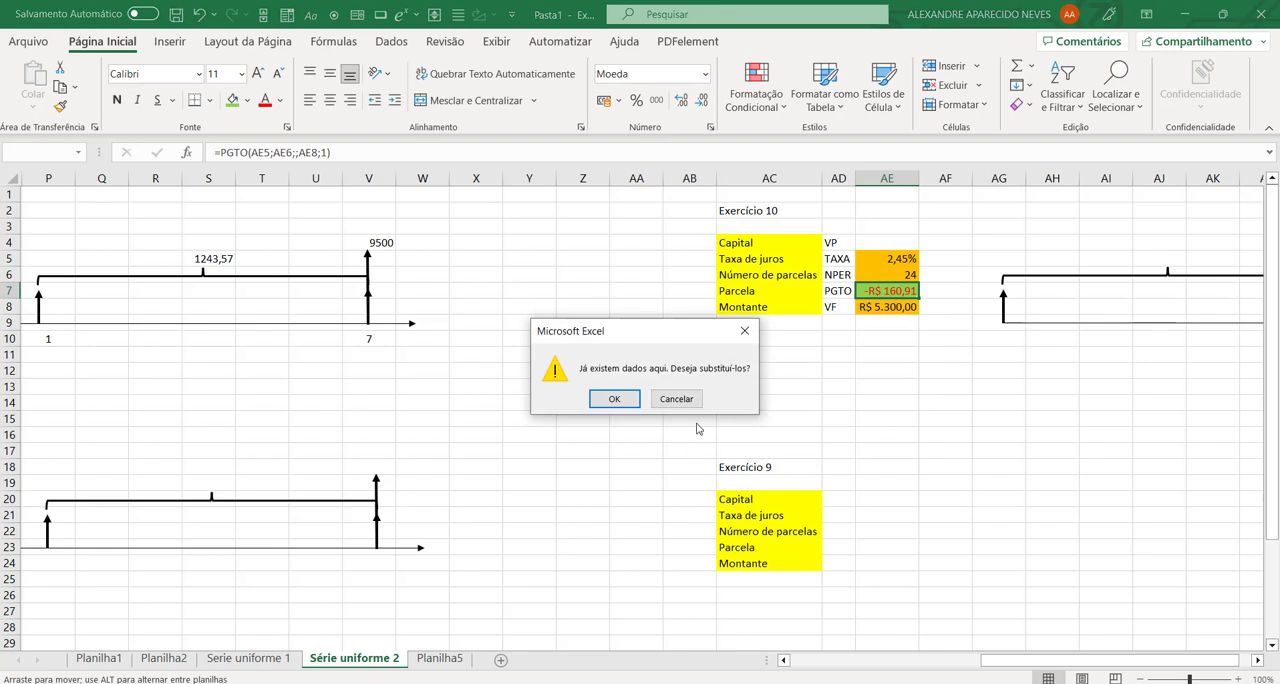
click(676, 398)
click(1044, 436)
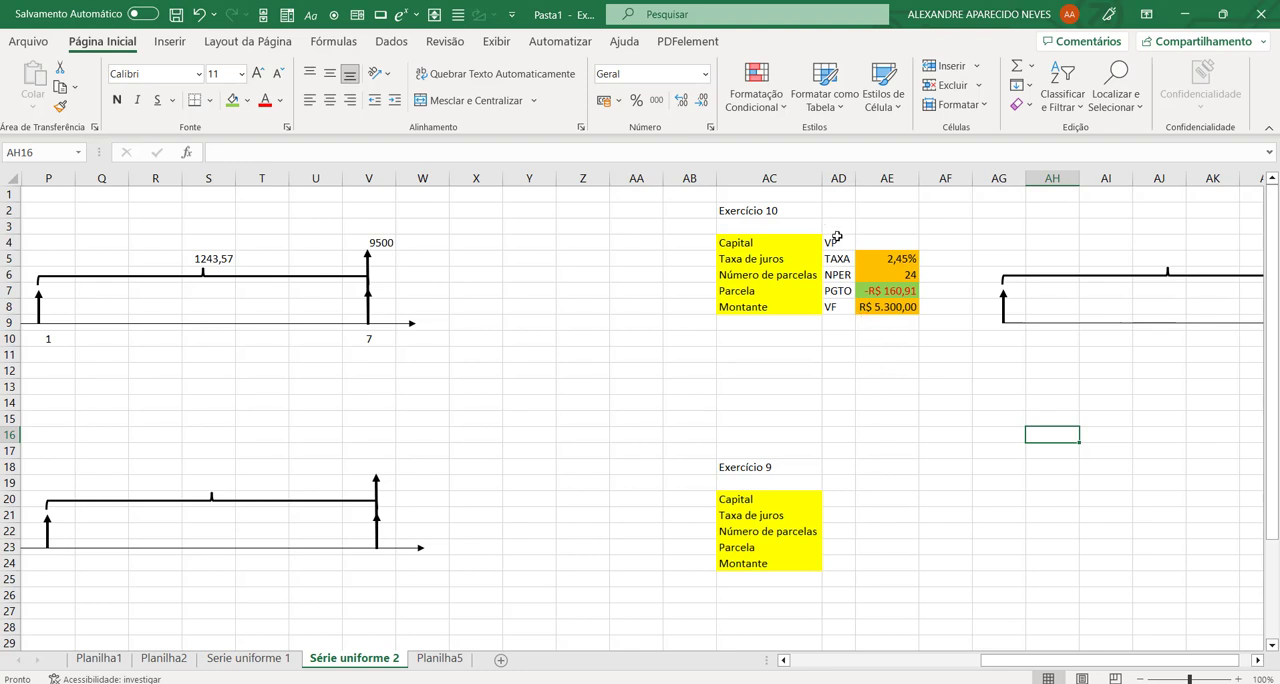
Step: Copy exercise 10's function labels AD4:AD8 into exercise 9's table starting at AD20
drag(837, 242, 840, 304)
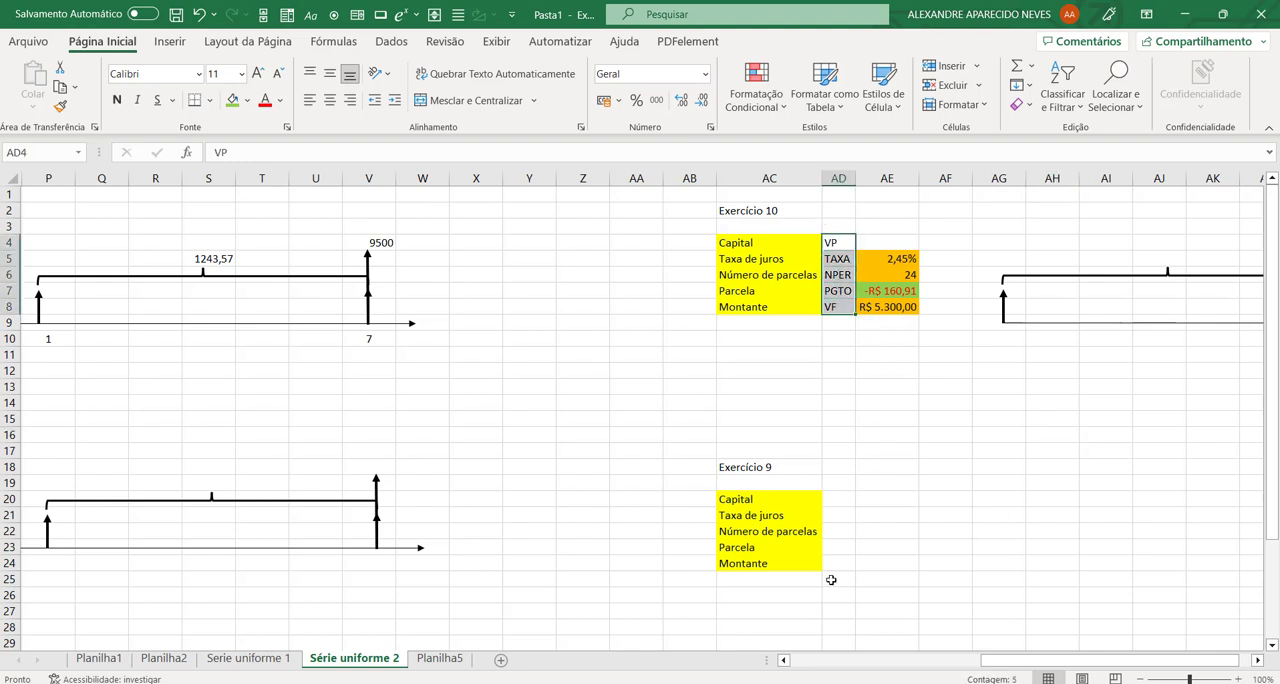
key(ctrl+c)
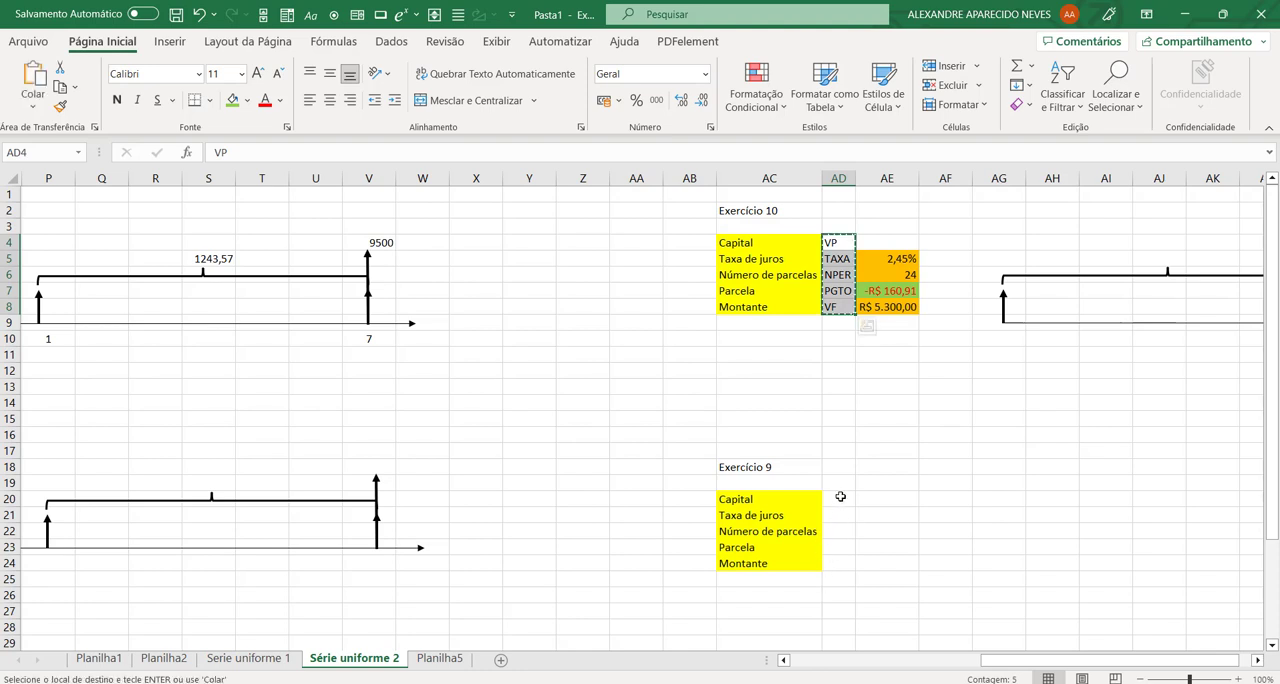
click(836, 496)
key(ctrl+v)
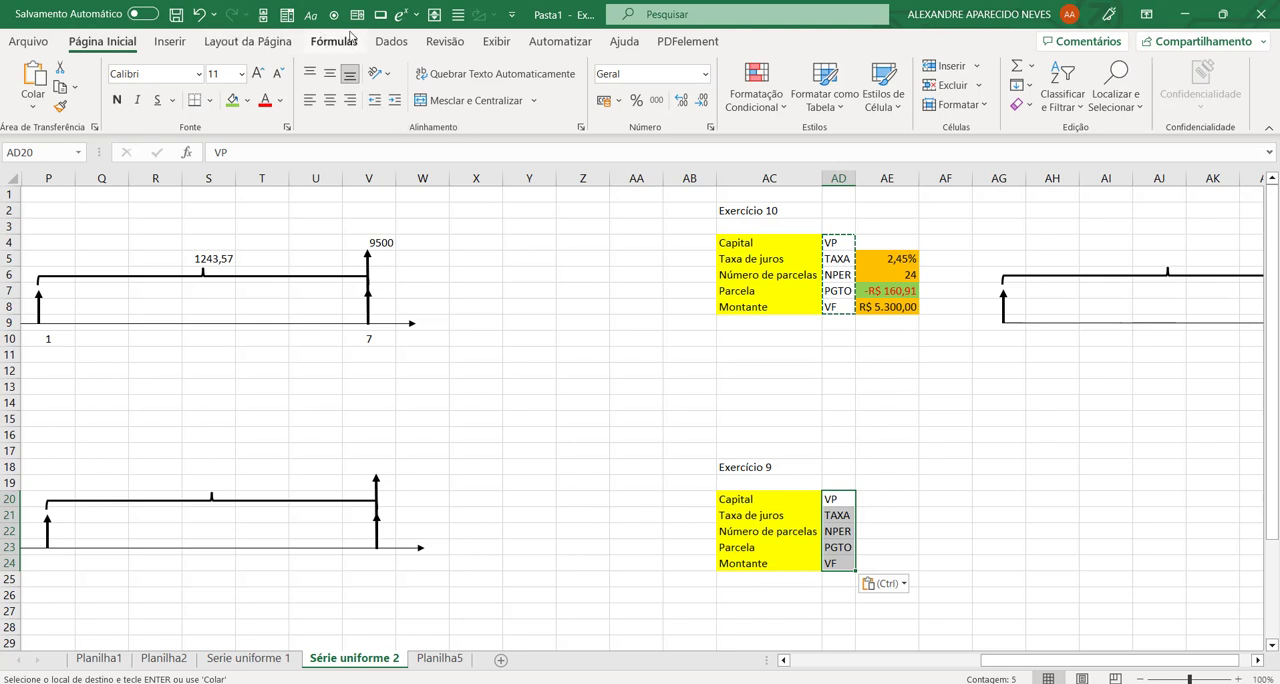
Step: Look up the form control Caixa de Combinação among Todos os Comandos in the Quick Access Toolbar customization options
click(512, 15)
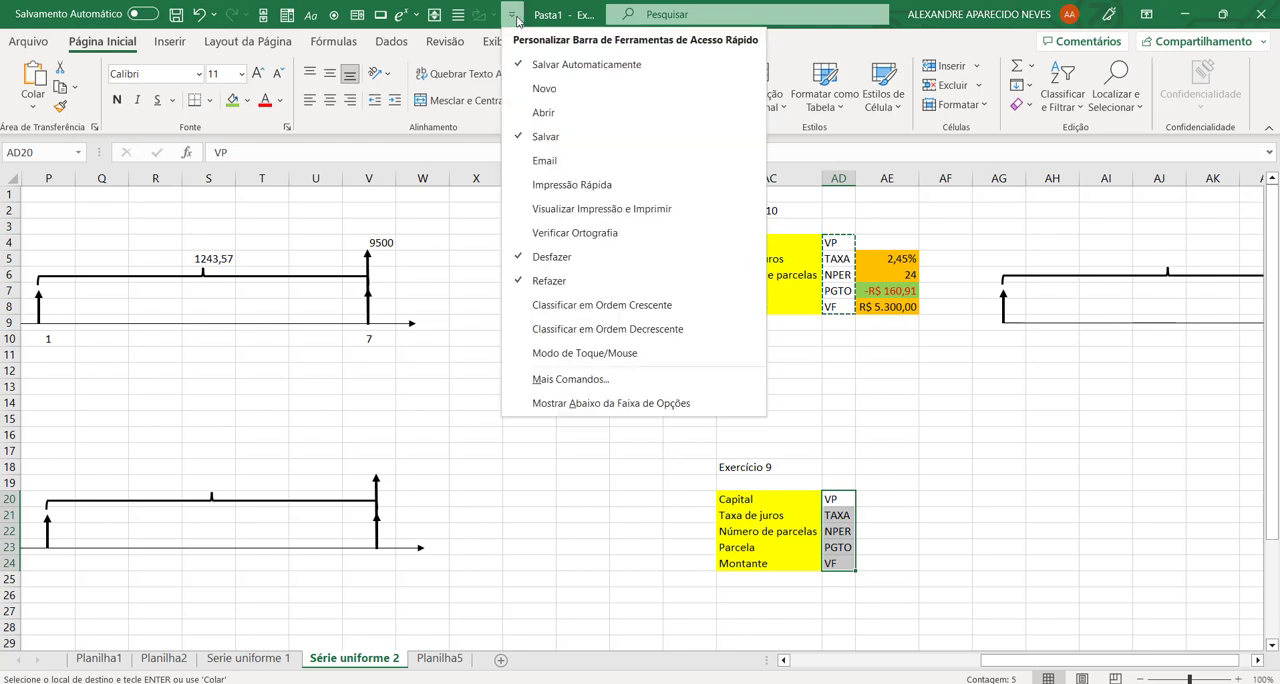
click(566, 391)
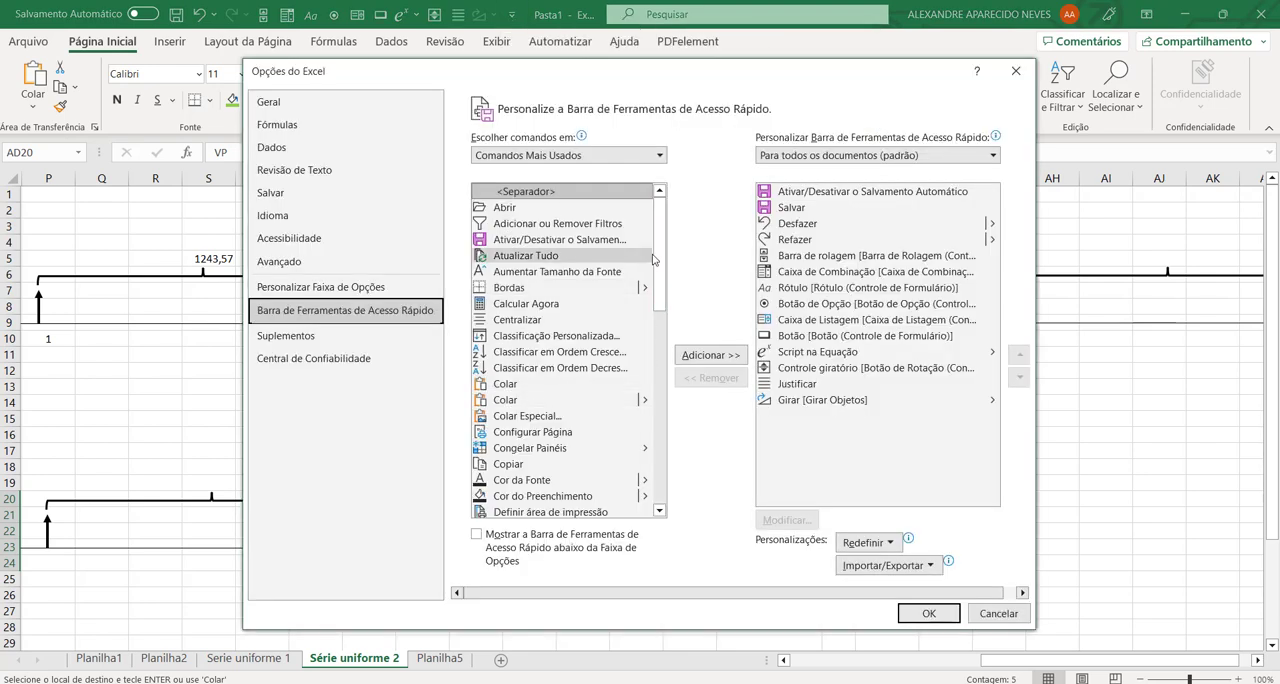
mouse_move(660, 266)
mouse_down()
mouse_move(662, 312)
mouse_move(660, 256)
mouse_up()
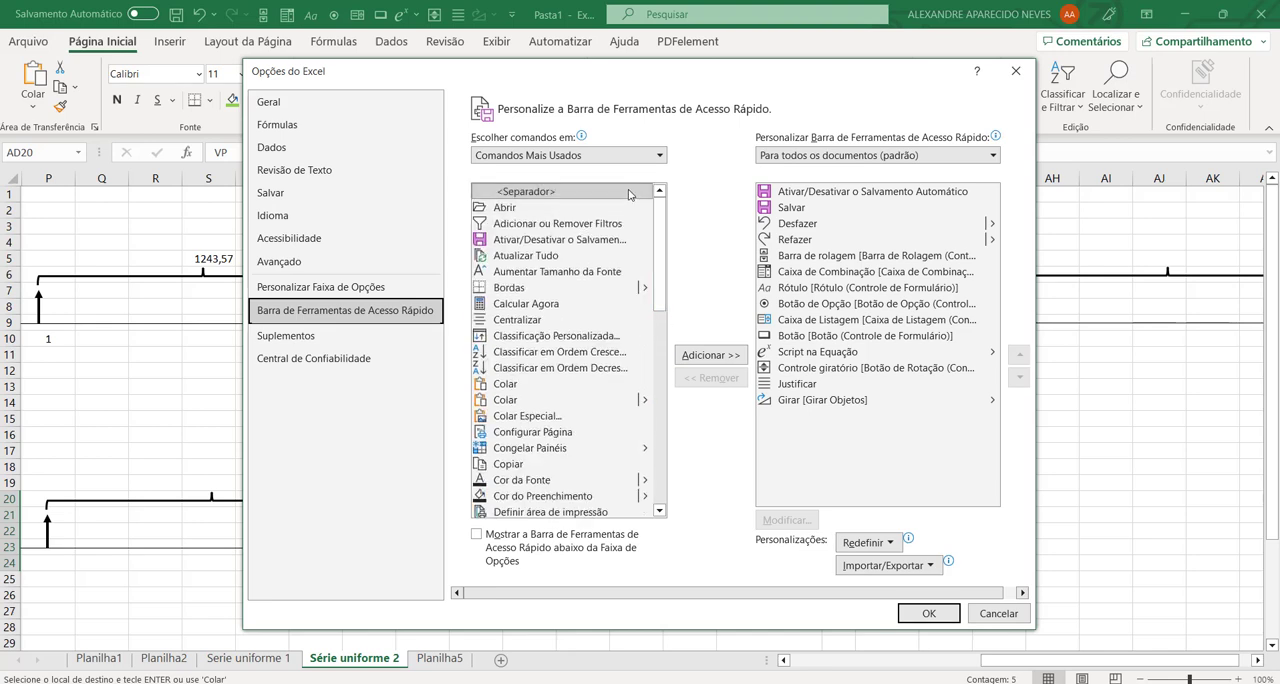
click(618, 155)
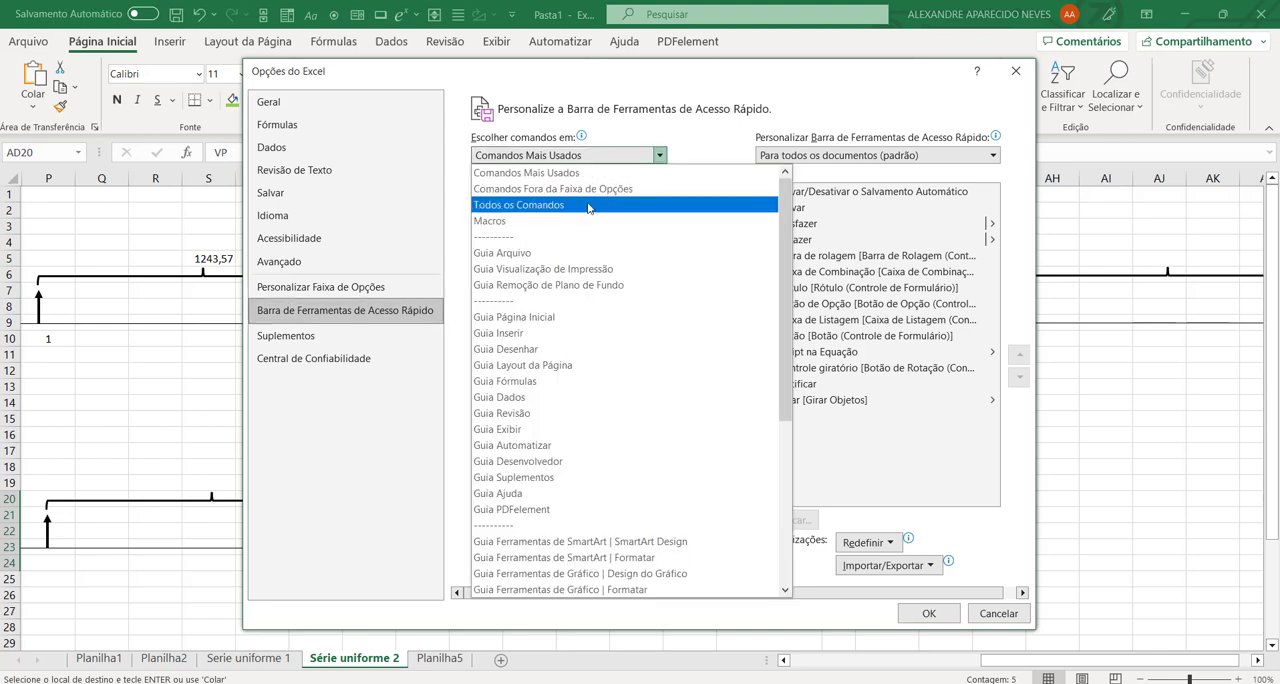
key(Escape)
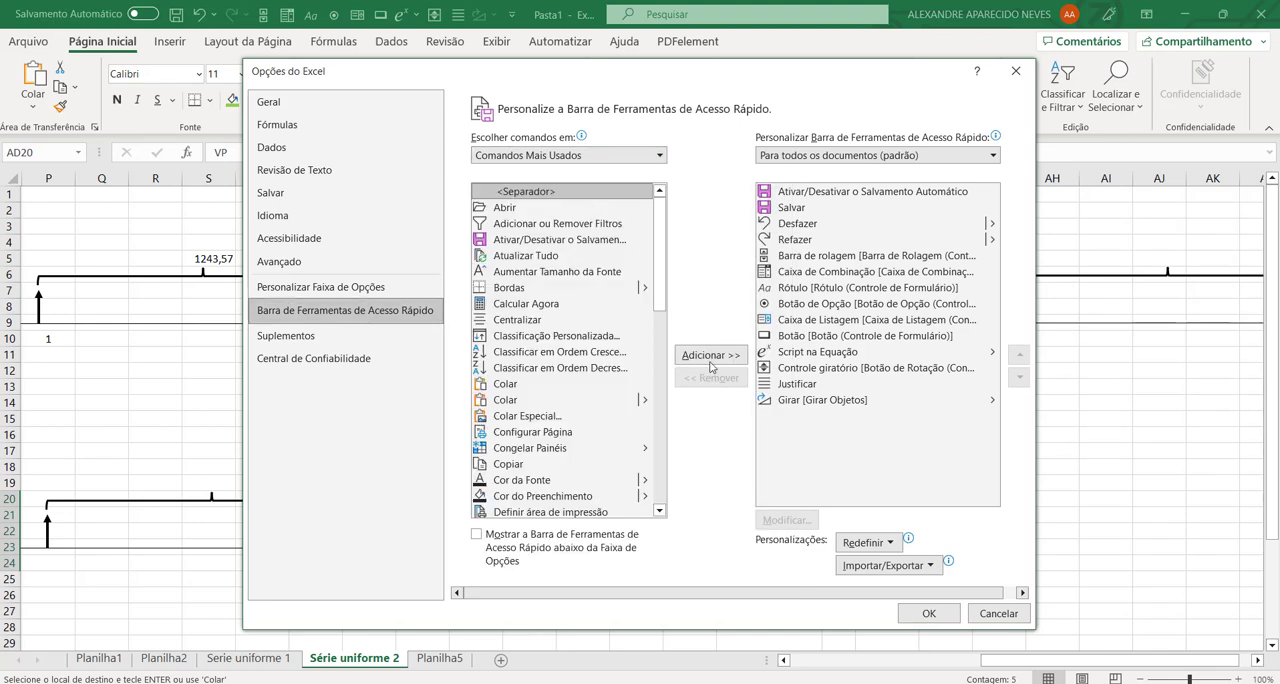
click(610, 155)
click(600, 200)
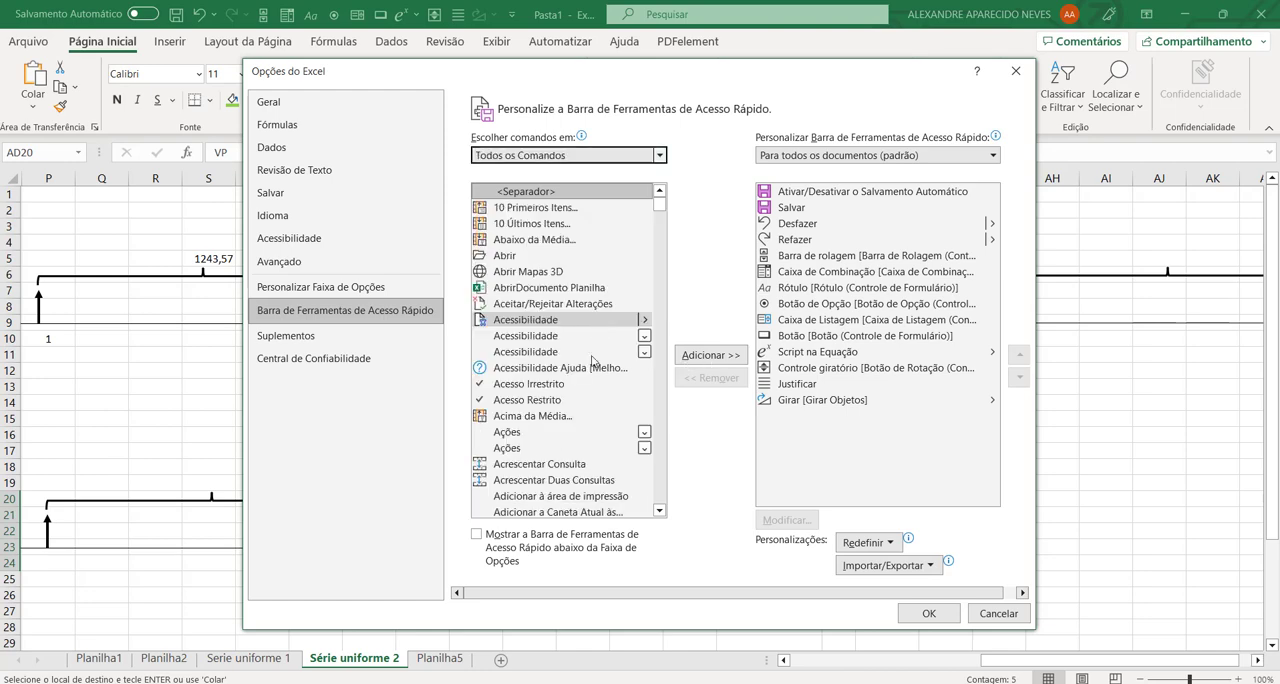
drag(660, 205, 662, 256)
scroll(663, 254, up, 3)
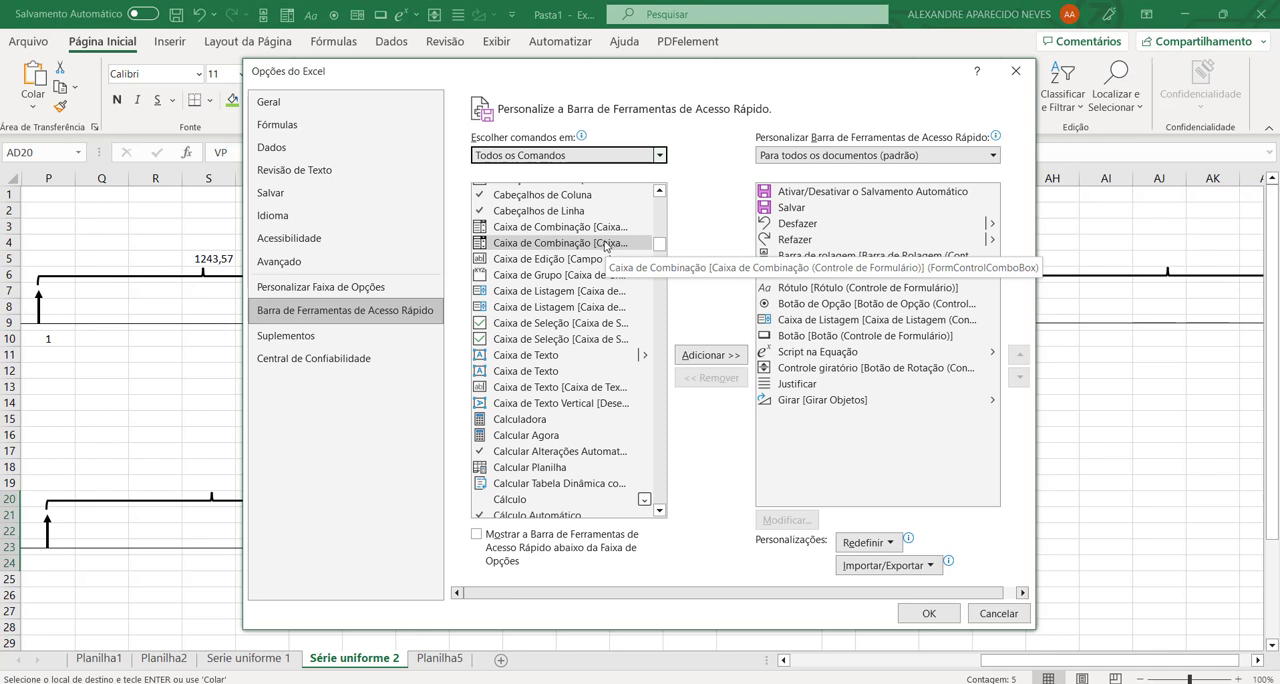
click(605, 245)
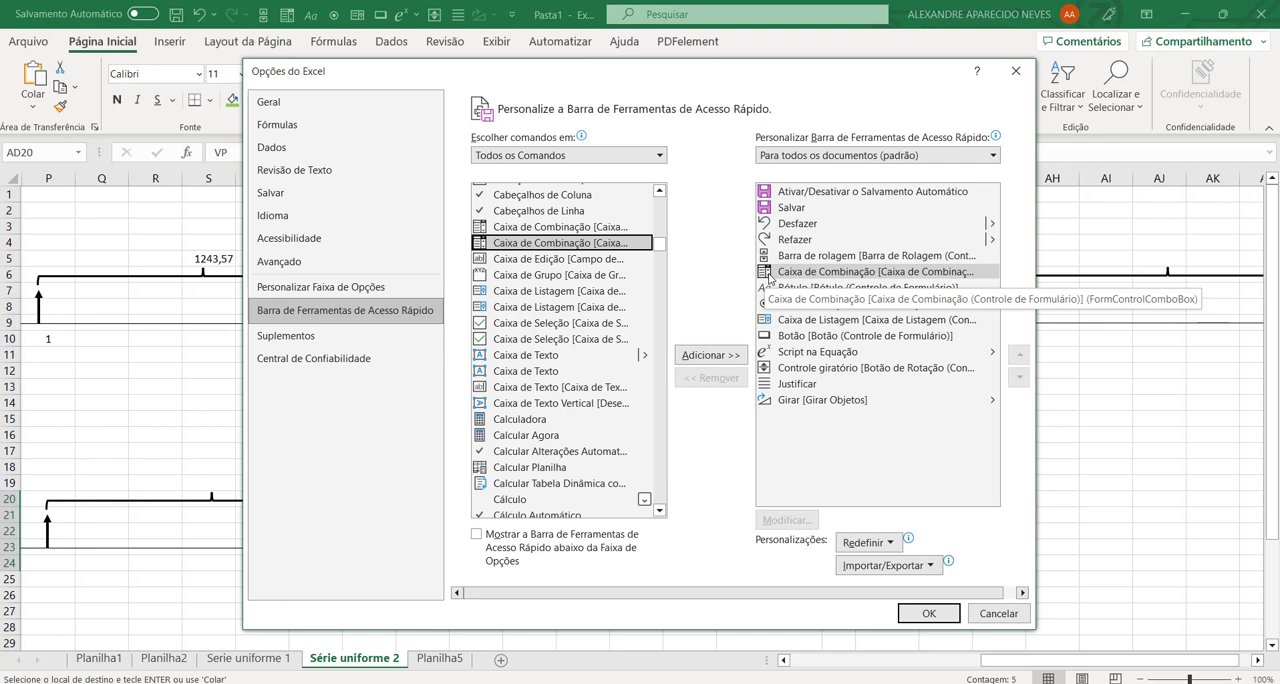
click(930, 614)
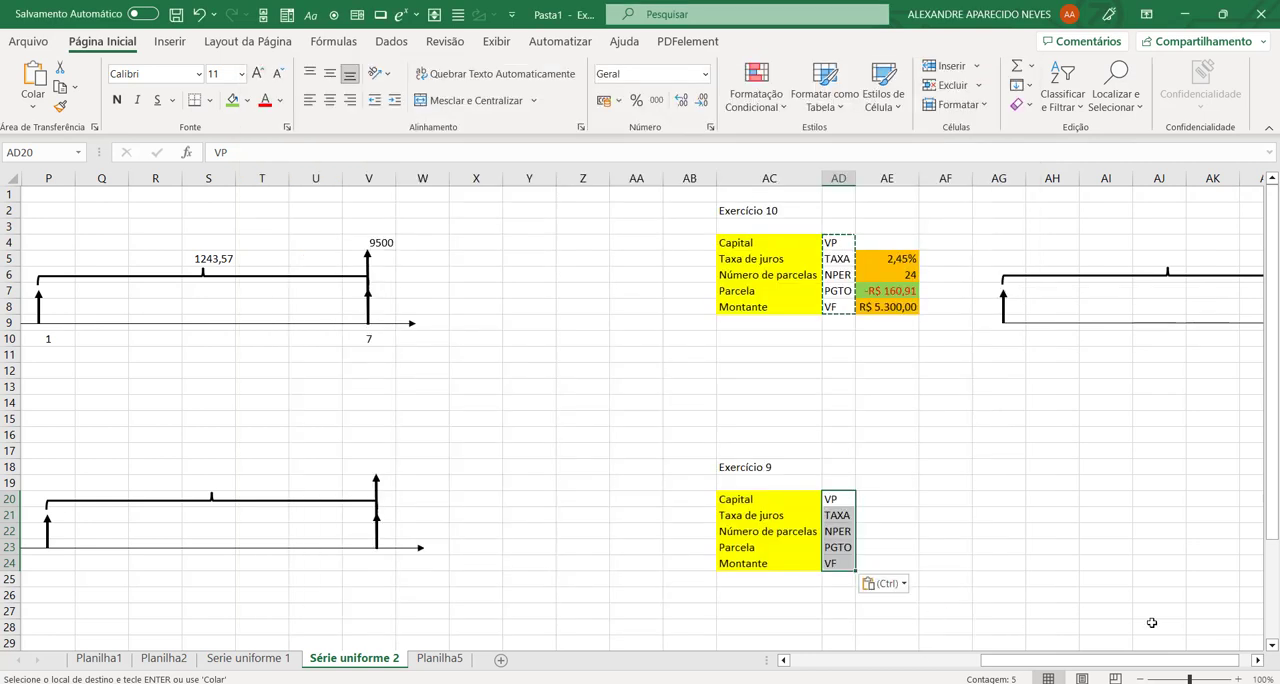
Step: Insert a Caixa de Combinação form control over cell AB25, beside the row below exercise 9's table, and fit it to the cell's width
click(289, 24)
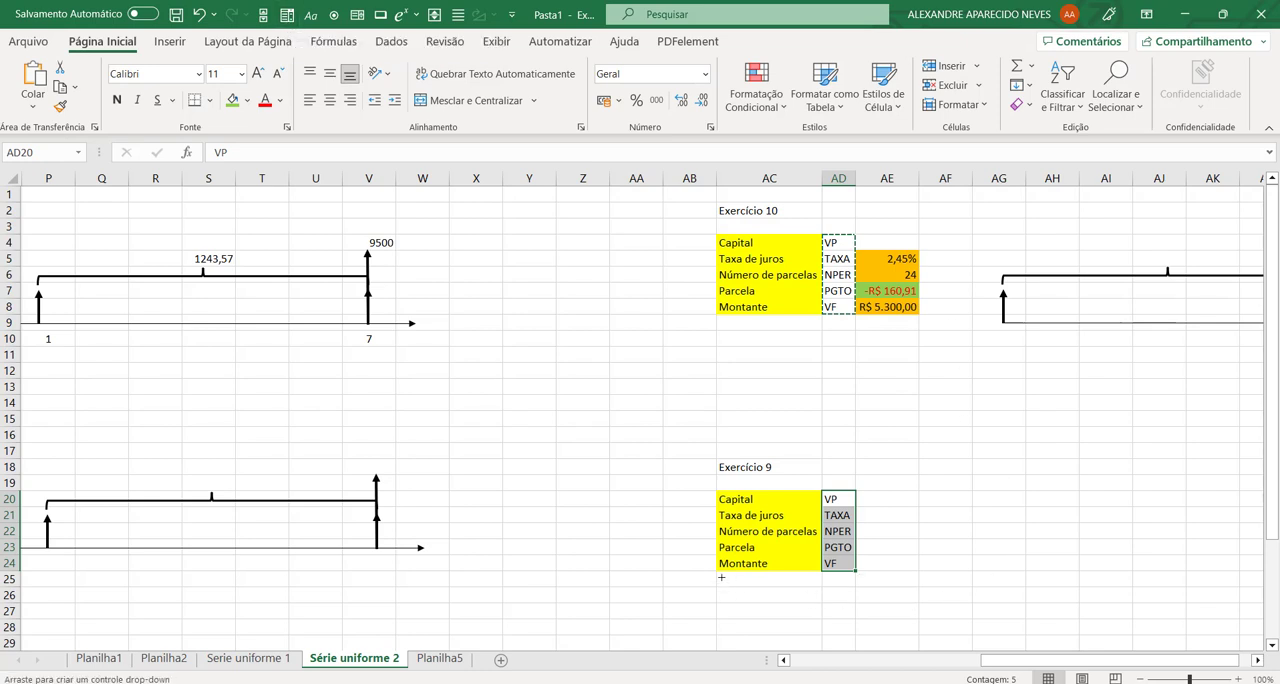
mouse_move(716, 572)
mouse_down()
mouse_move(820, 582)
mouse_move(696, 581)
mouse_move(708, 590)
mouse_up()
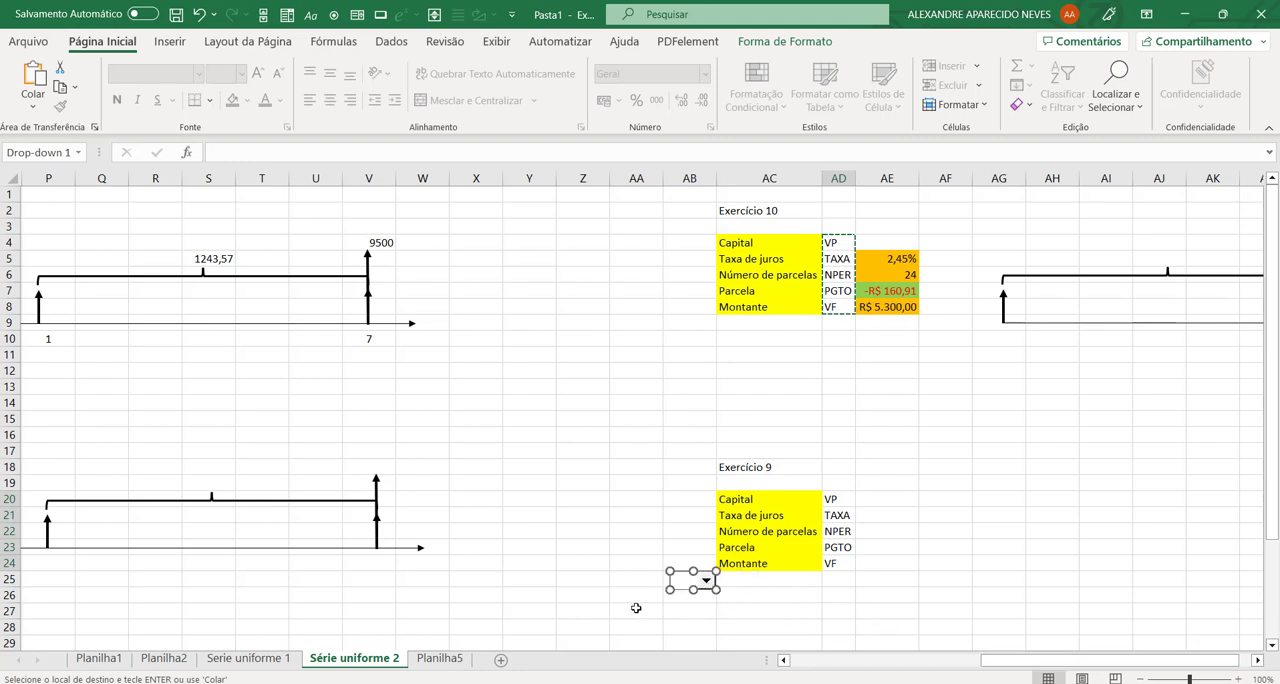
drag(669, 589, 661, 589)
click(790, 608)
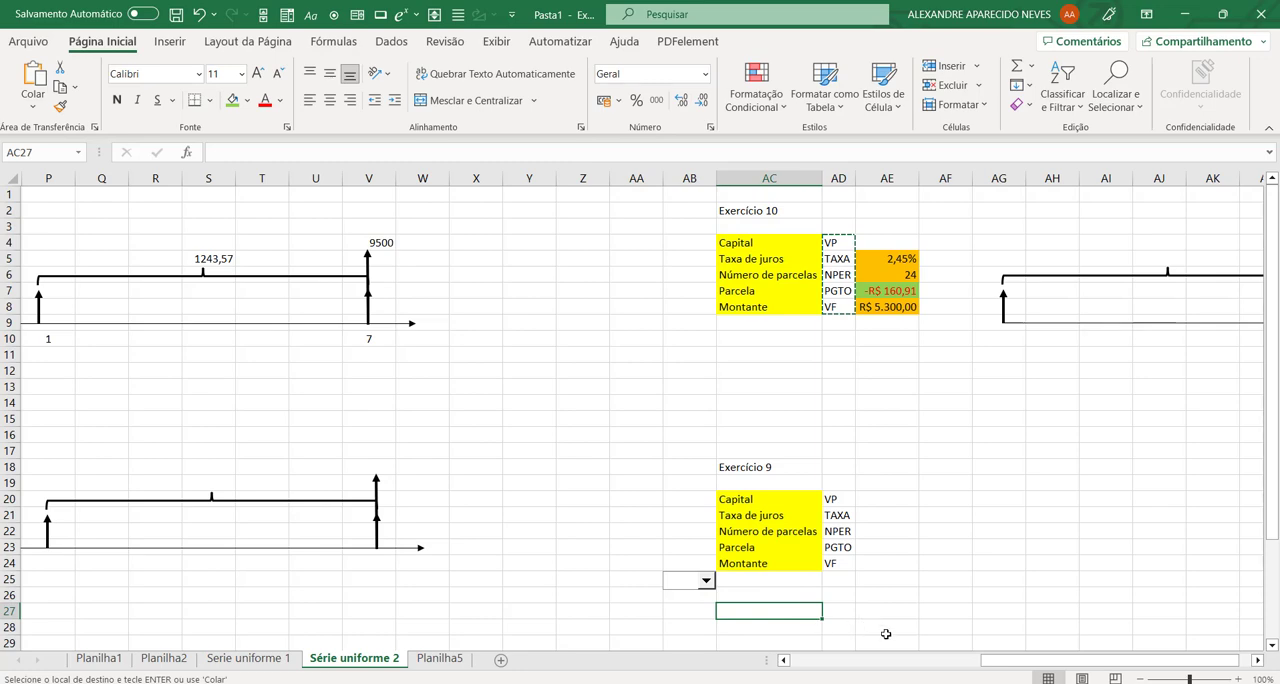
mouse_move(1000, 662)
mouse_down()
mouse_move(925, 673)
mouse_move(983, 672)
mouse_up()
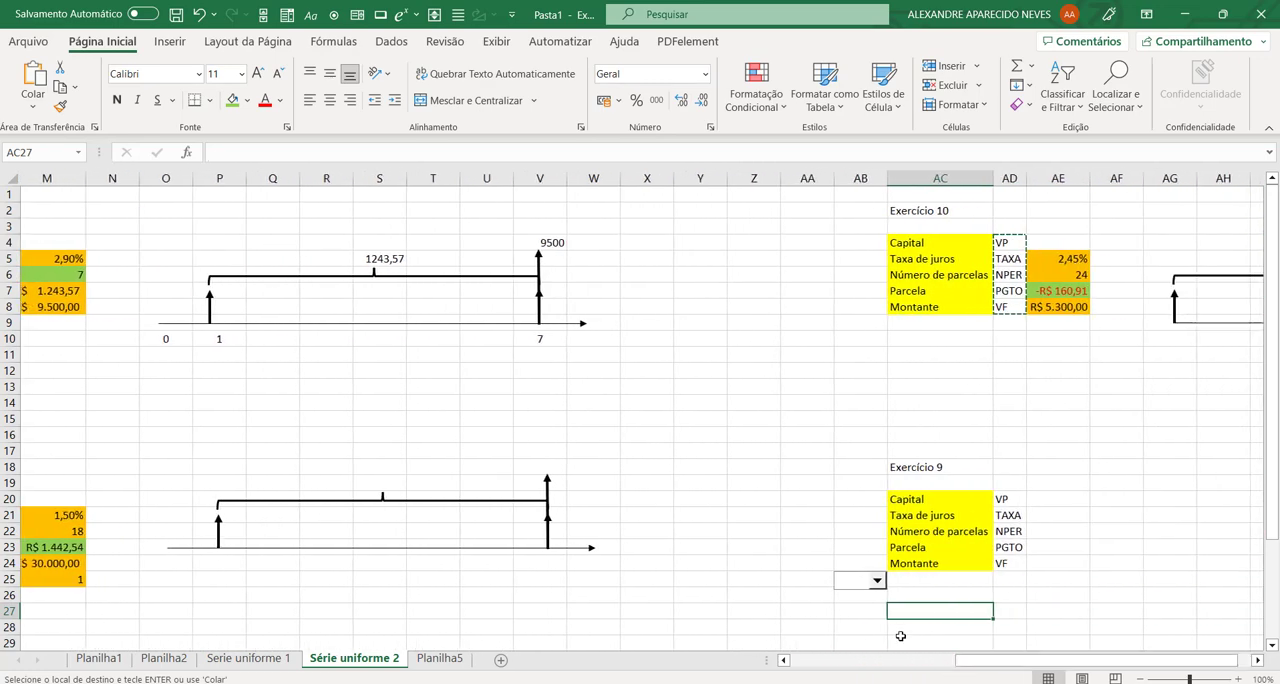
right_click(858, 589)
key(Escape)
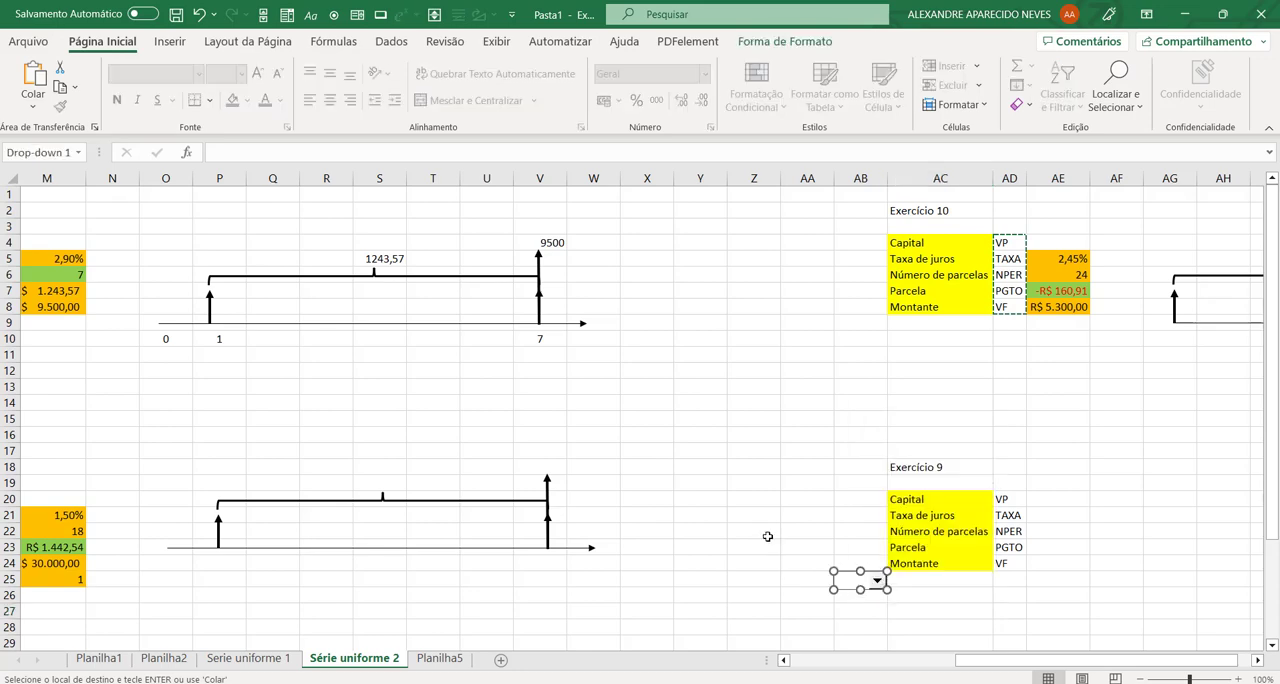
click(762, 580)
Step: Move the exercise text box so that it covers columns F to N, freeing columns A to E
drag(980, 664, 815, 664)
click(303, 559)
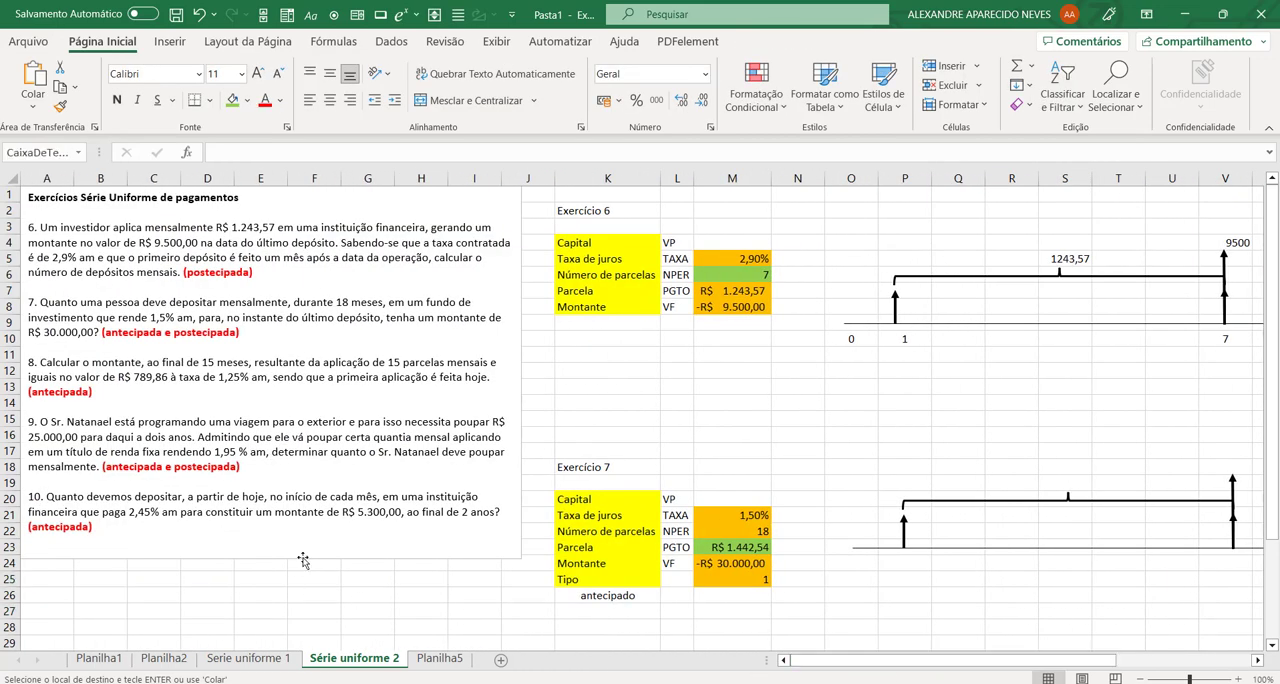
drag(303, 559, 598, 591)
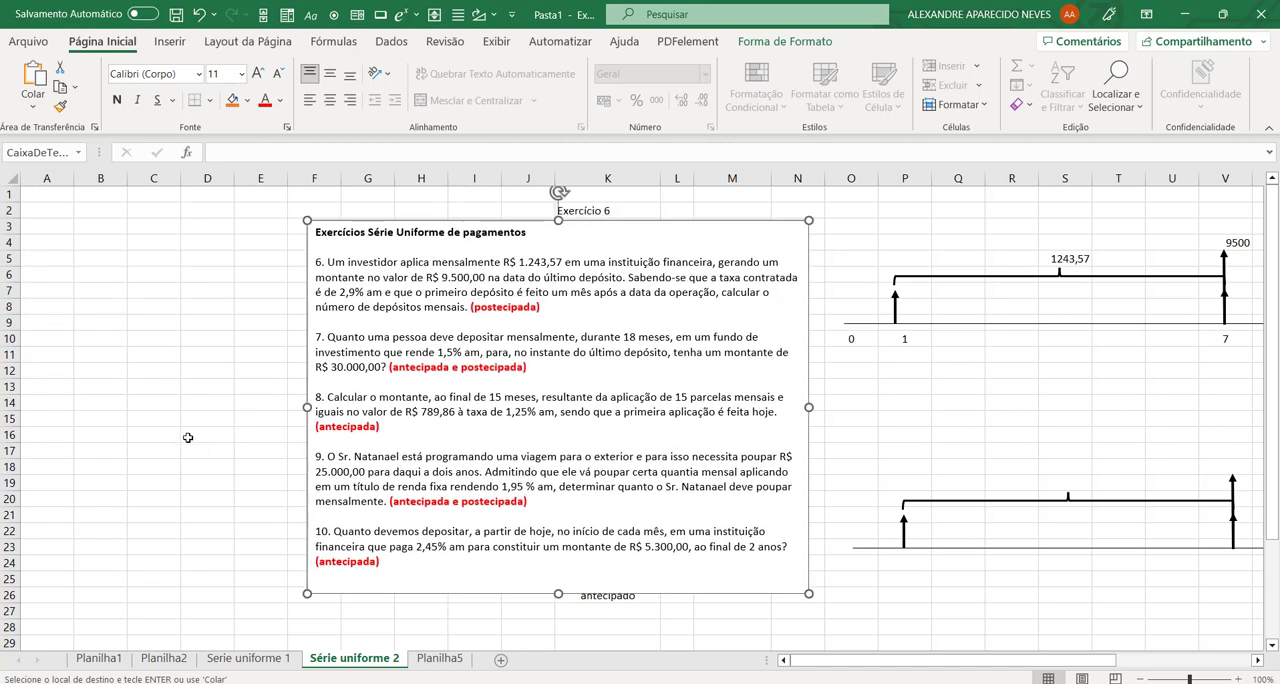
Step: Enter the payment type codes 0 in A9 and 1 in A10
click(50, 325)
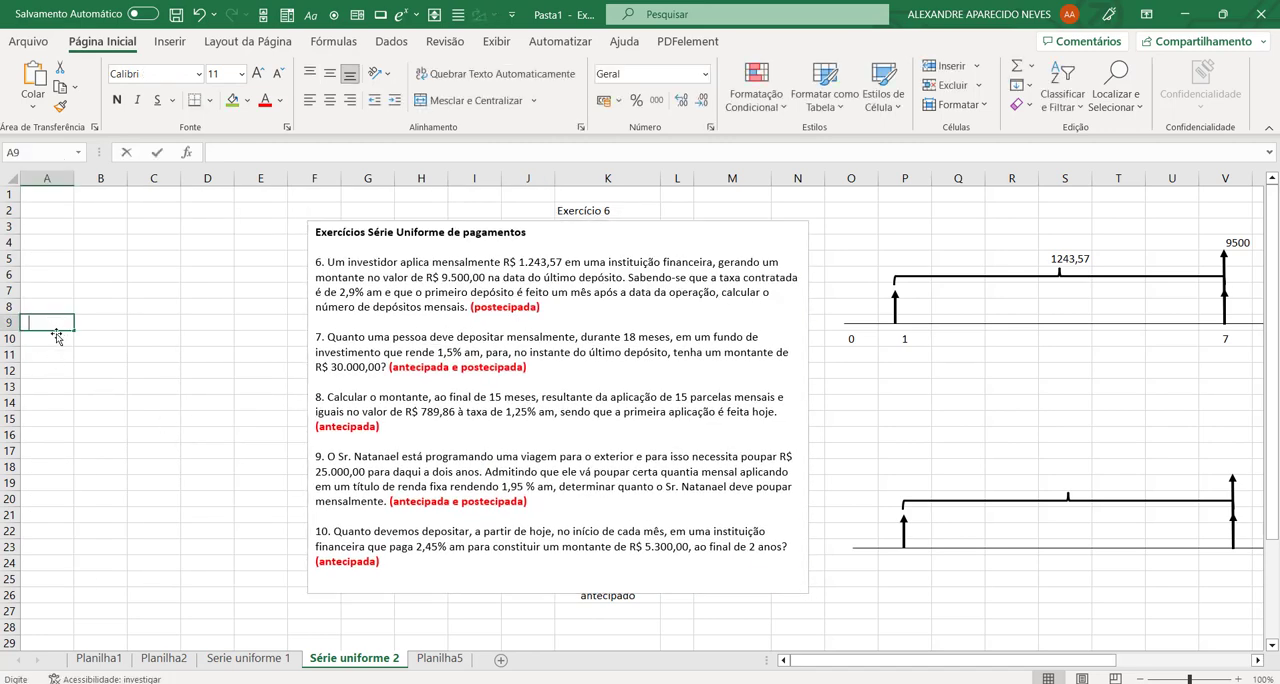
text(0)
key(Return)
text(1)
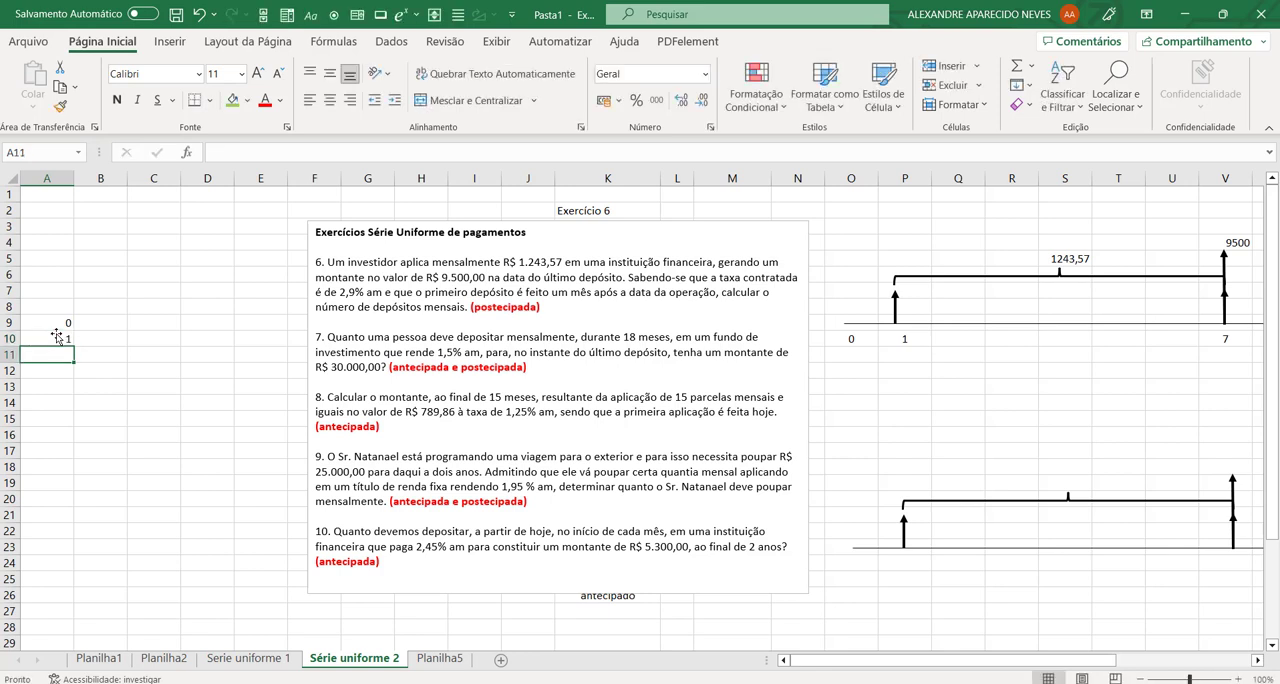
Step: Describe the codes as "fim do período" in B9 and "início do período" in B10
click(94, 324)
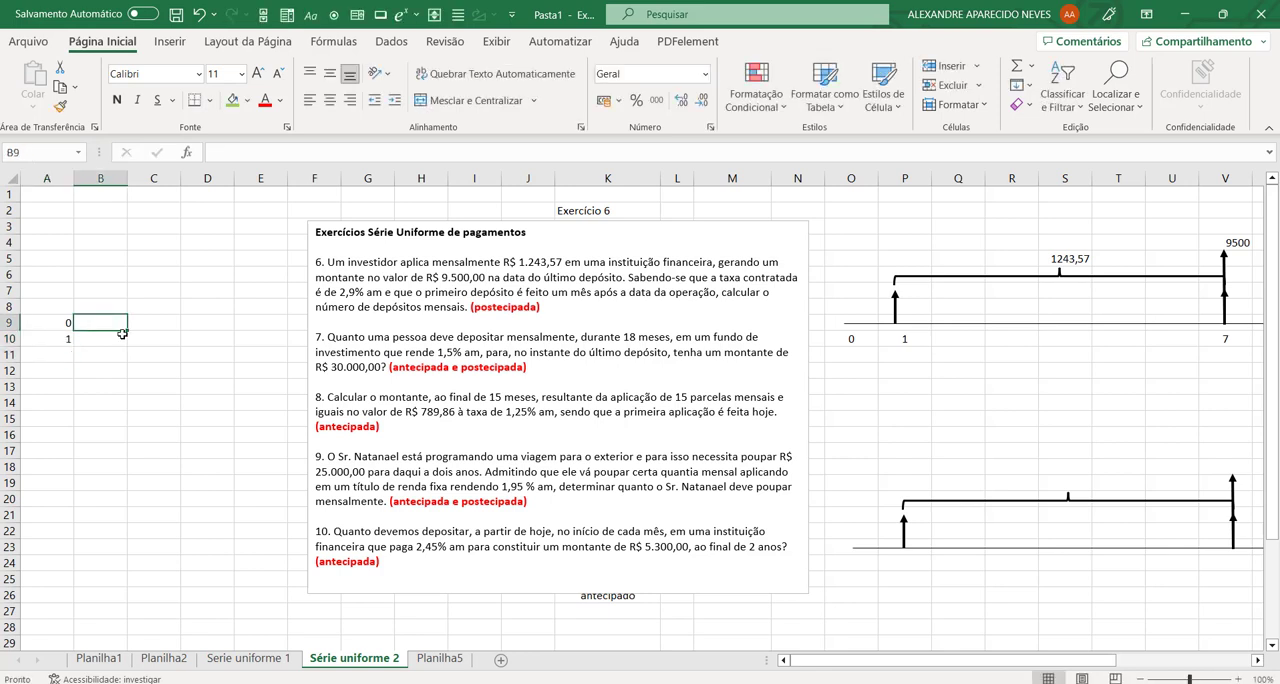
text(fim)
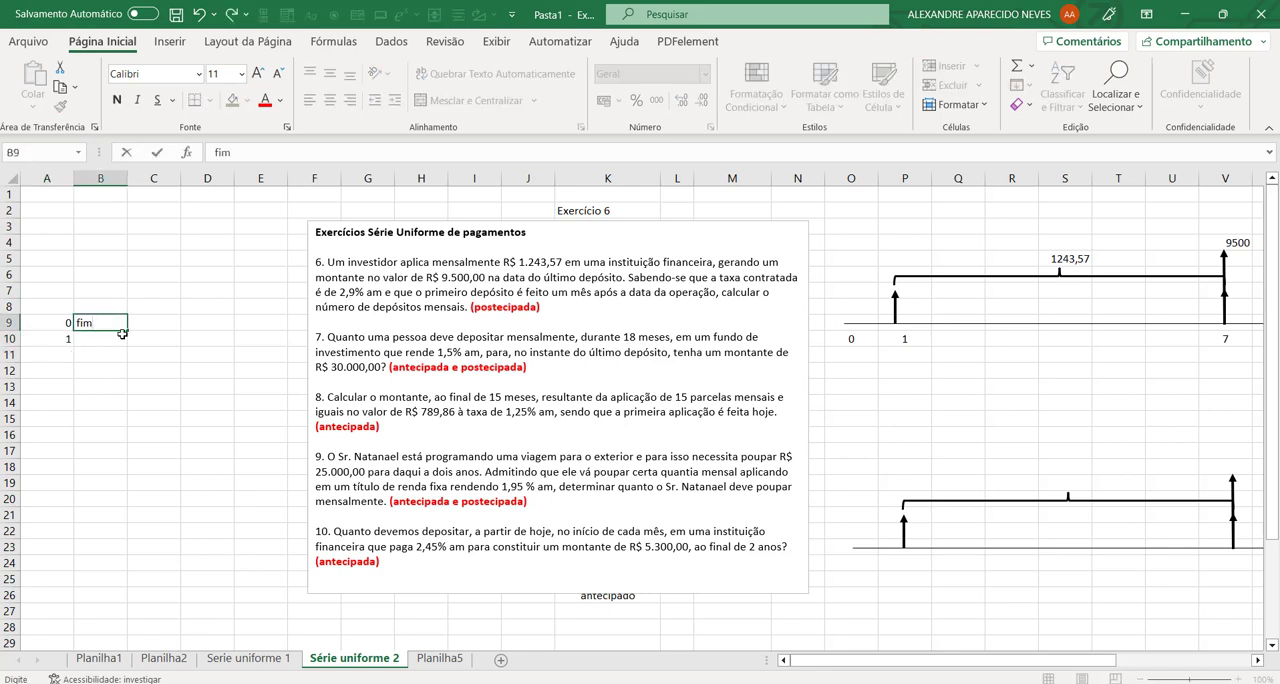
text( do perído)
key(BackSpace)
key(BackSpace)
text(odo)
key(Return)
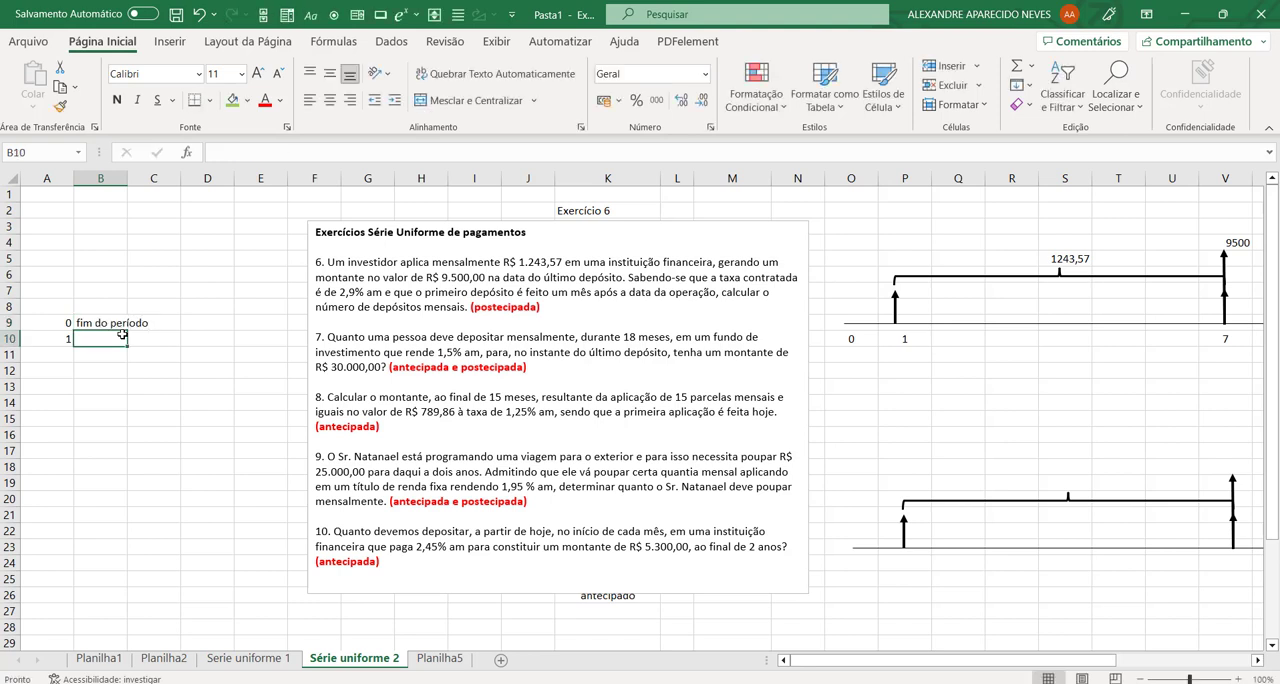
text(ín)
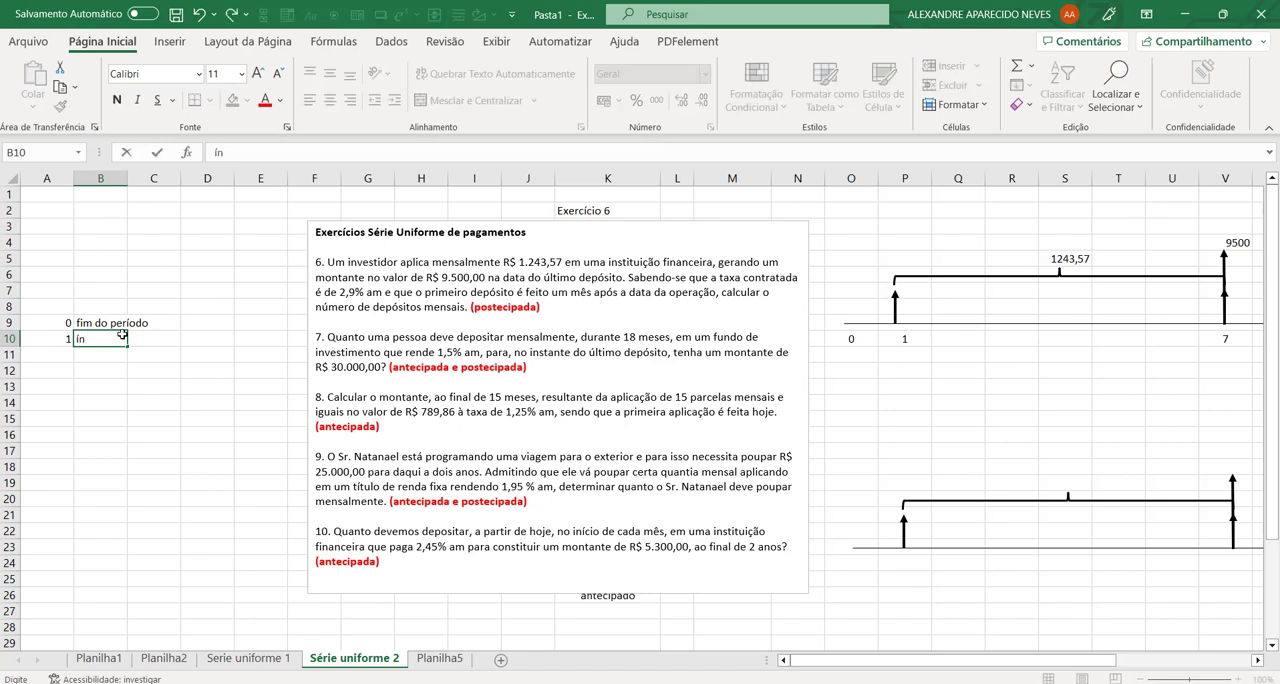
text(ício do p)
text(eriod)
key(Return)
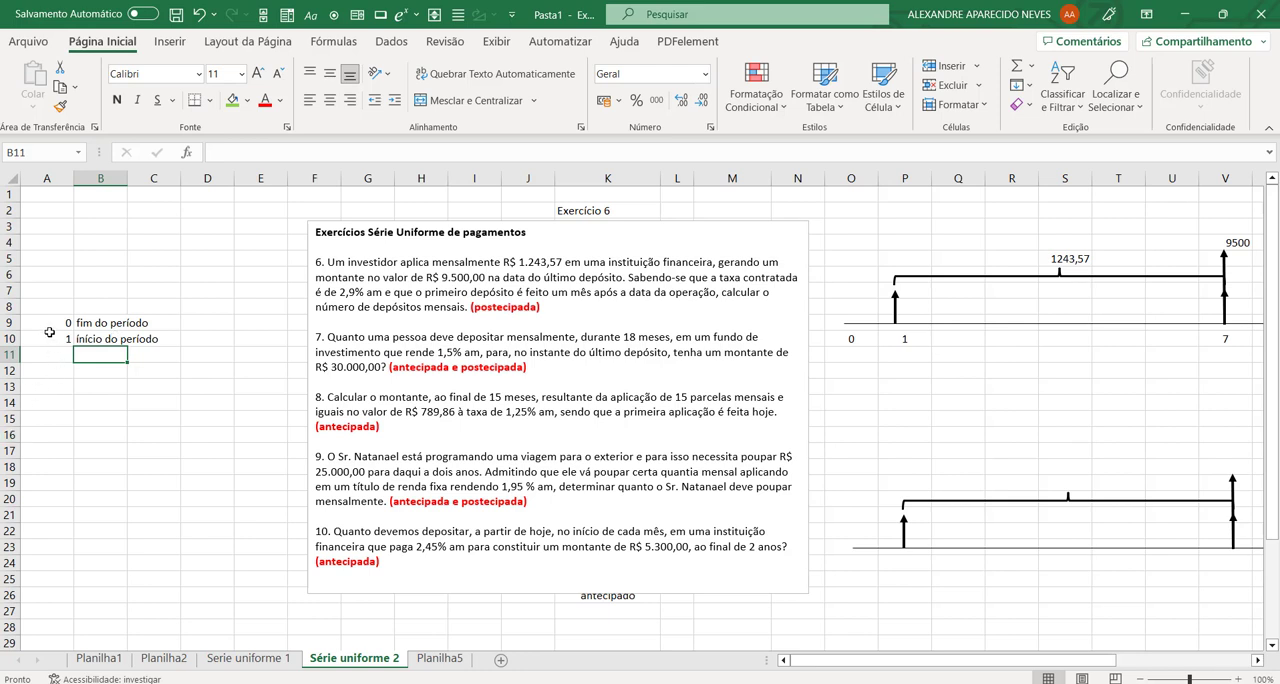
Step: Name the code range A9:A10 tipo_parcela
drag(50, 322, 52, 338)
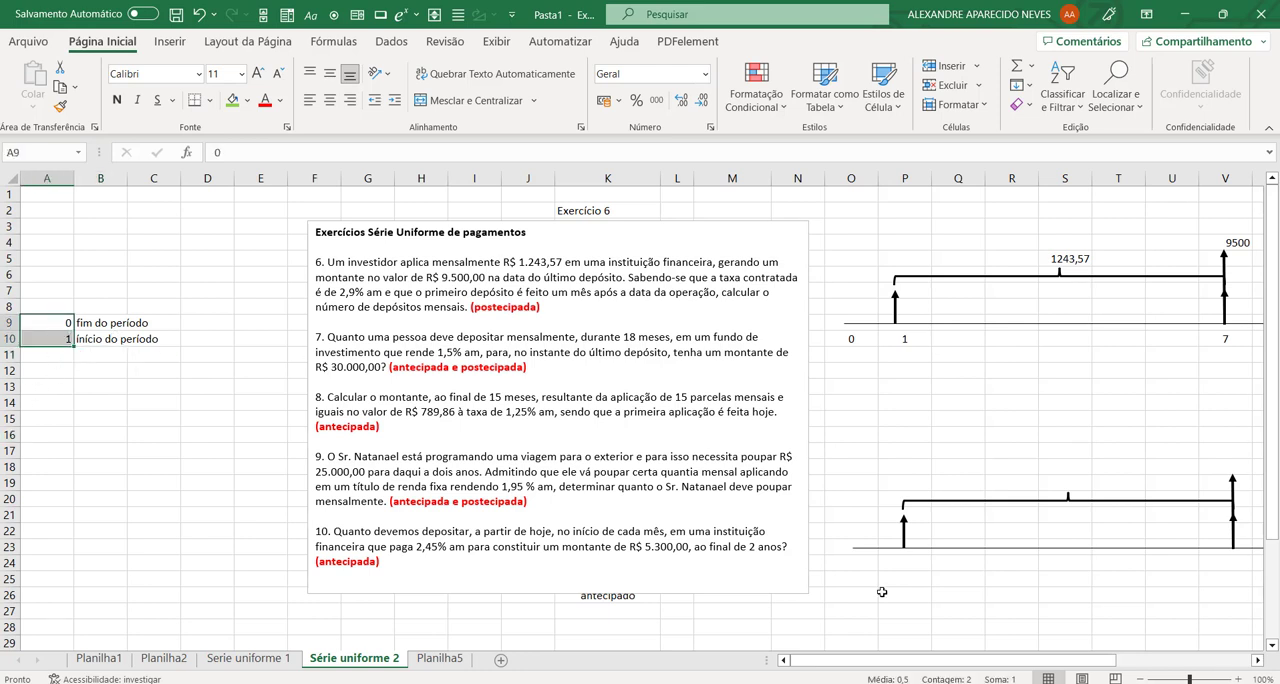
click(62, 152)
text(tipo_parcela)
key(Return)
Step: Name the description range B9:B10 forma_parcela
click(106, 326)
drag(106, 326, 106, 340)
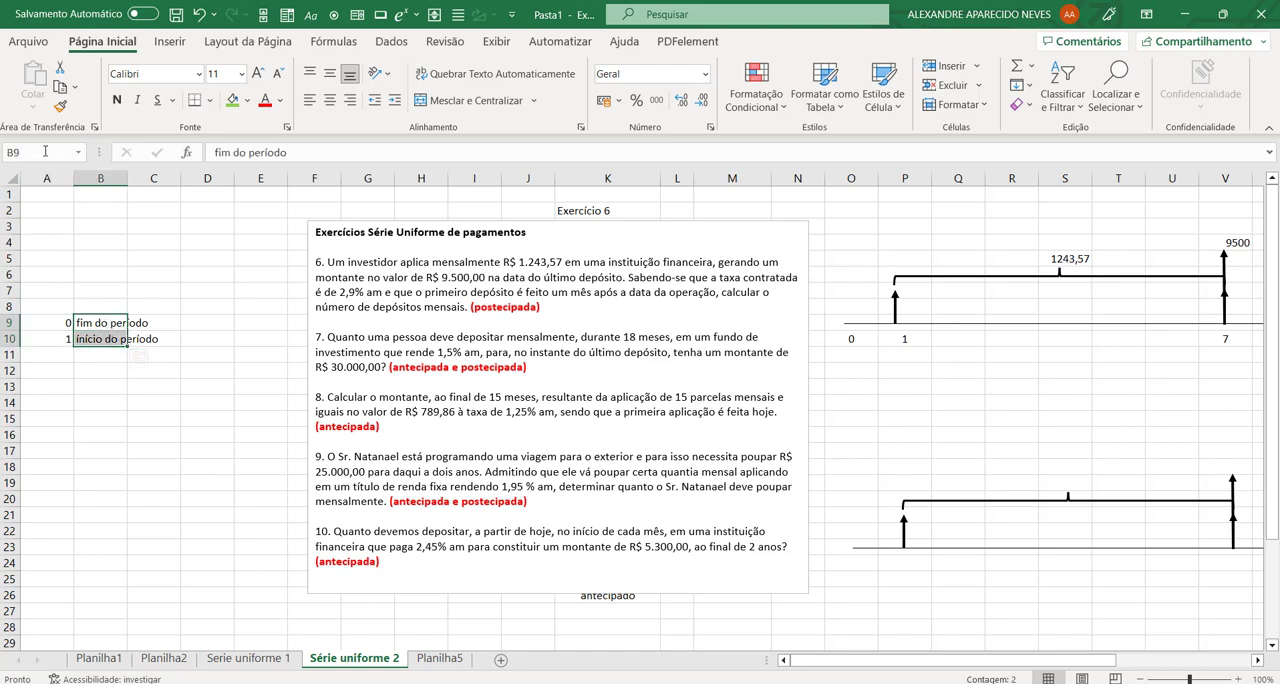
key(alt+F3)
text(forma)
text(_parcela)
key(Return)
Step: Check the named ranges tipo_parcela and forma_parcela by going to each one by name
click(52, 370)
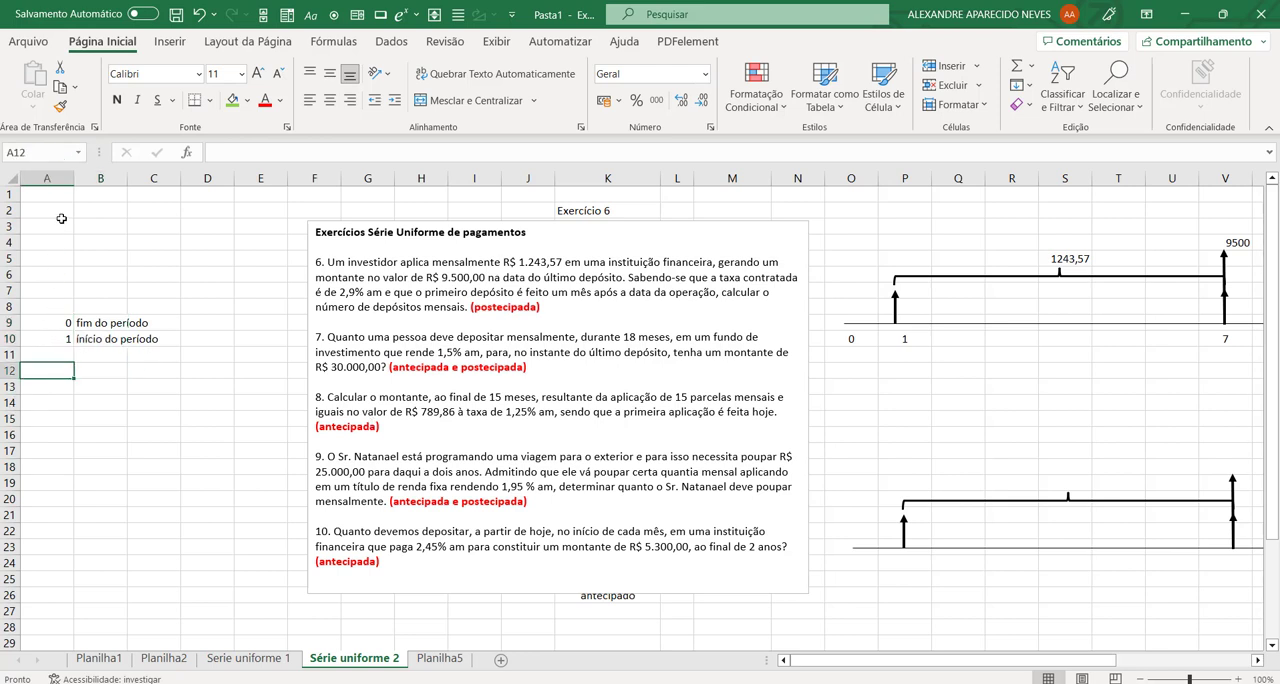
click(59, 152)
text(tipo_parcela)
key(Return)
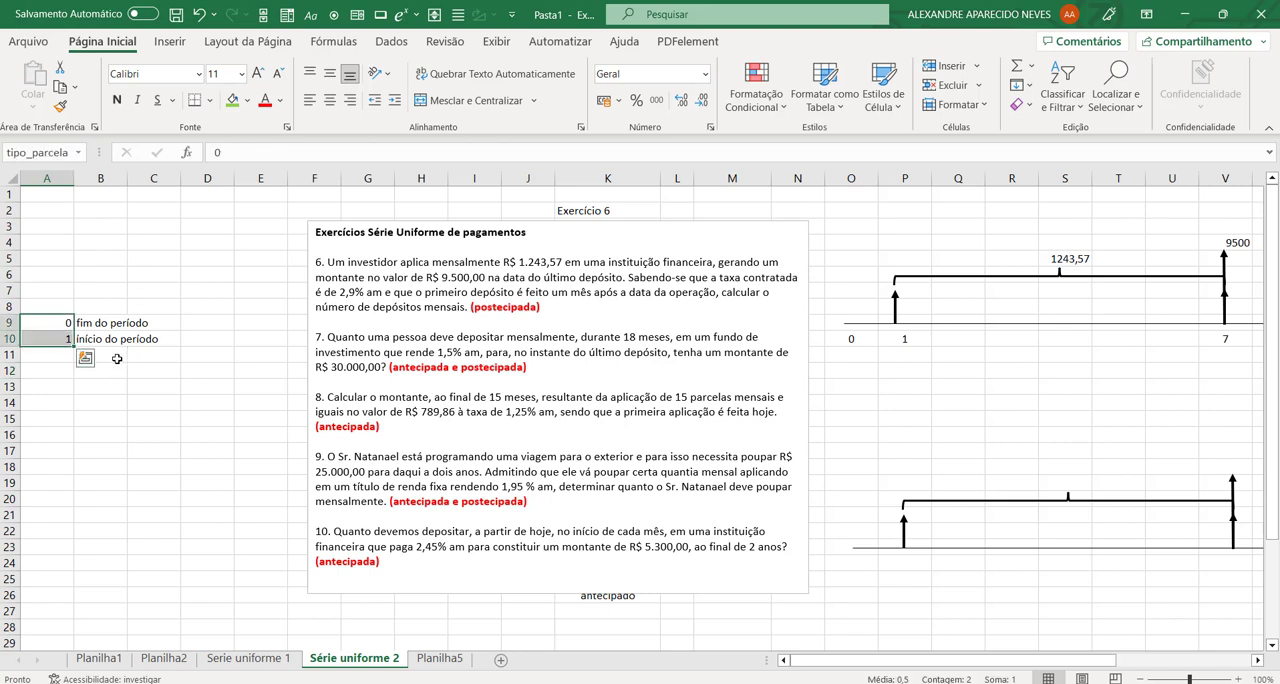
click(22, 152)
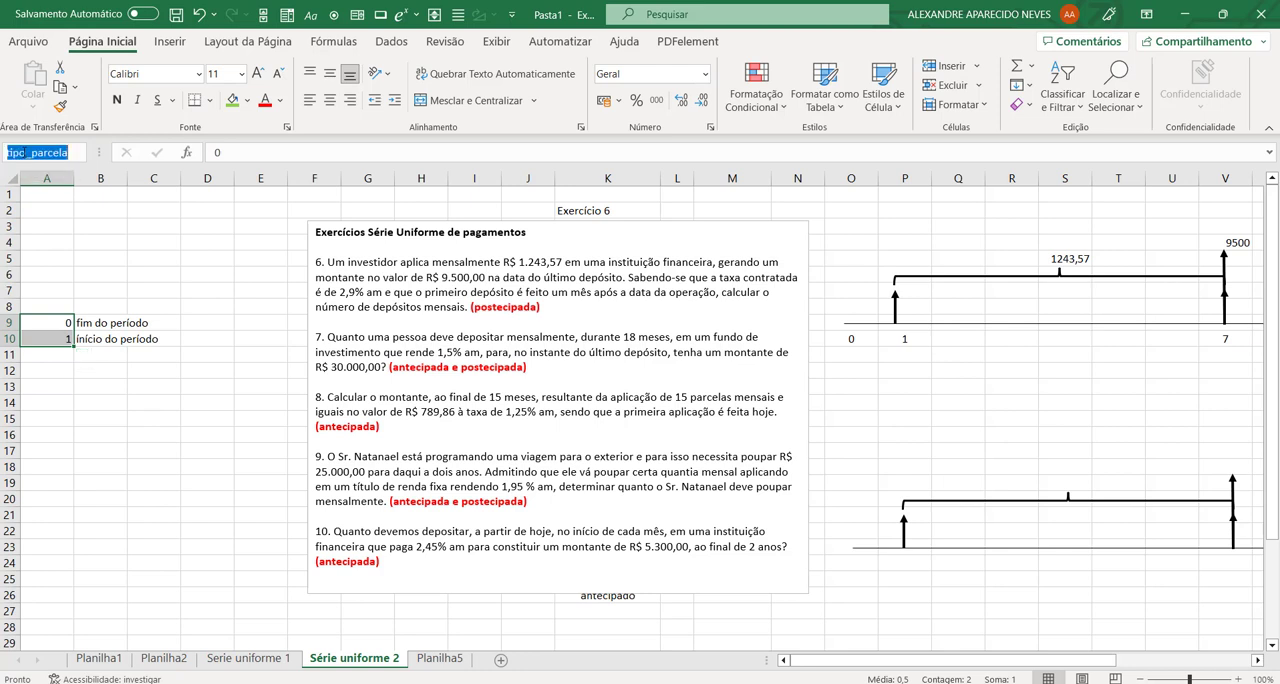
drag(27, 152, 4, 157)
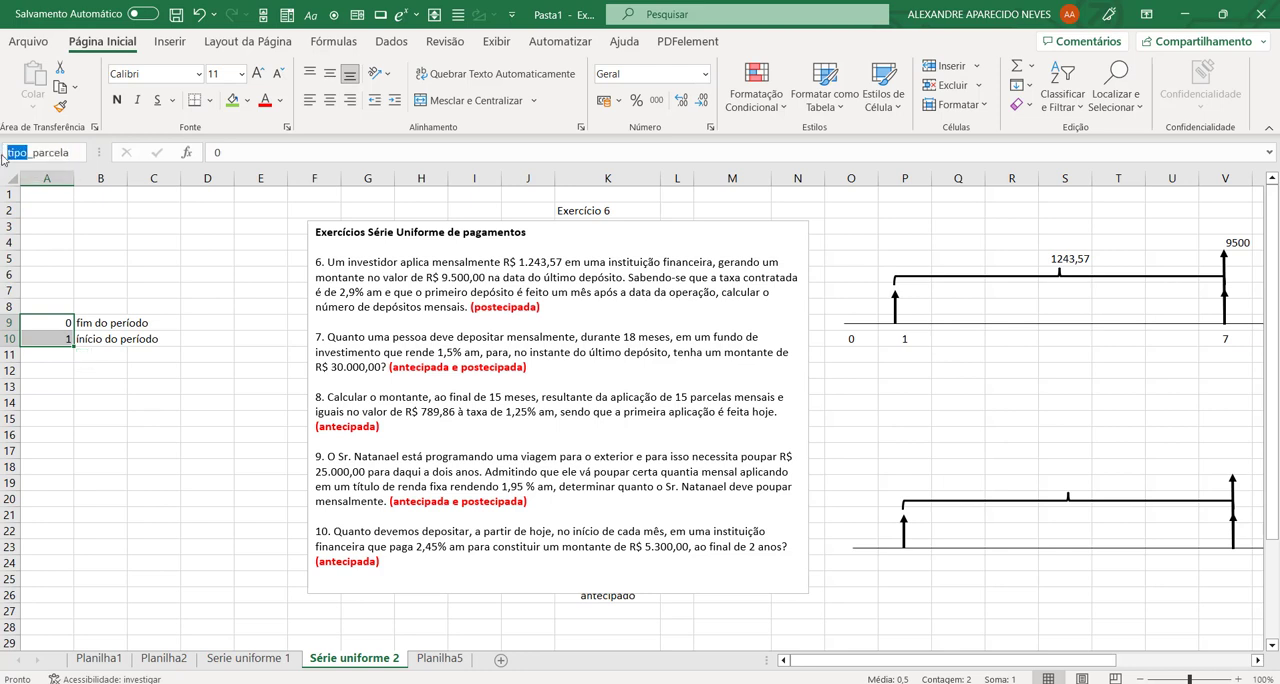
text(forma)
key(Return)
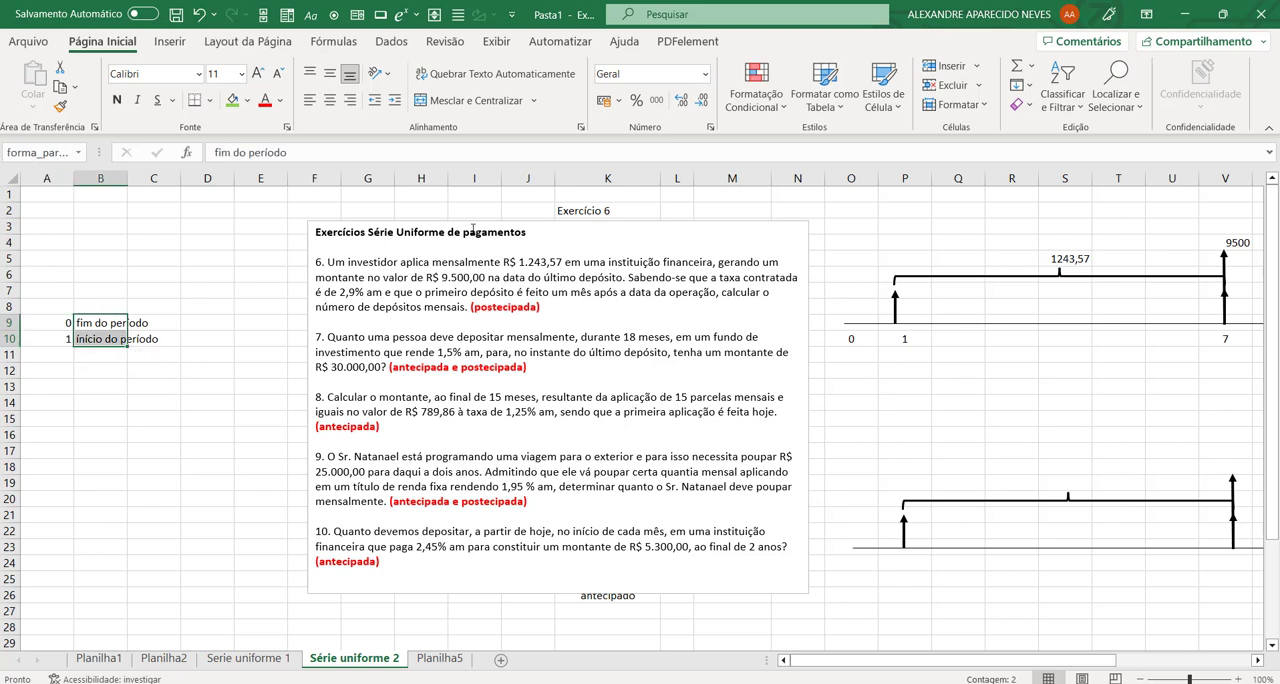
Step: Move the exercise text box back over columns A to I, beside exercise 6's table
click(511, 277)
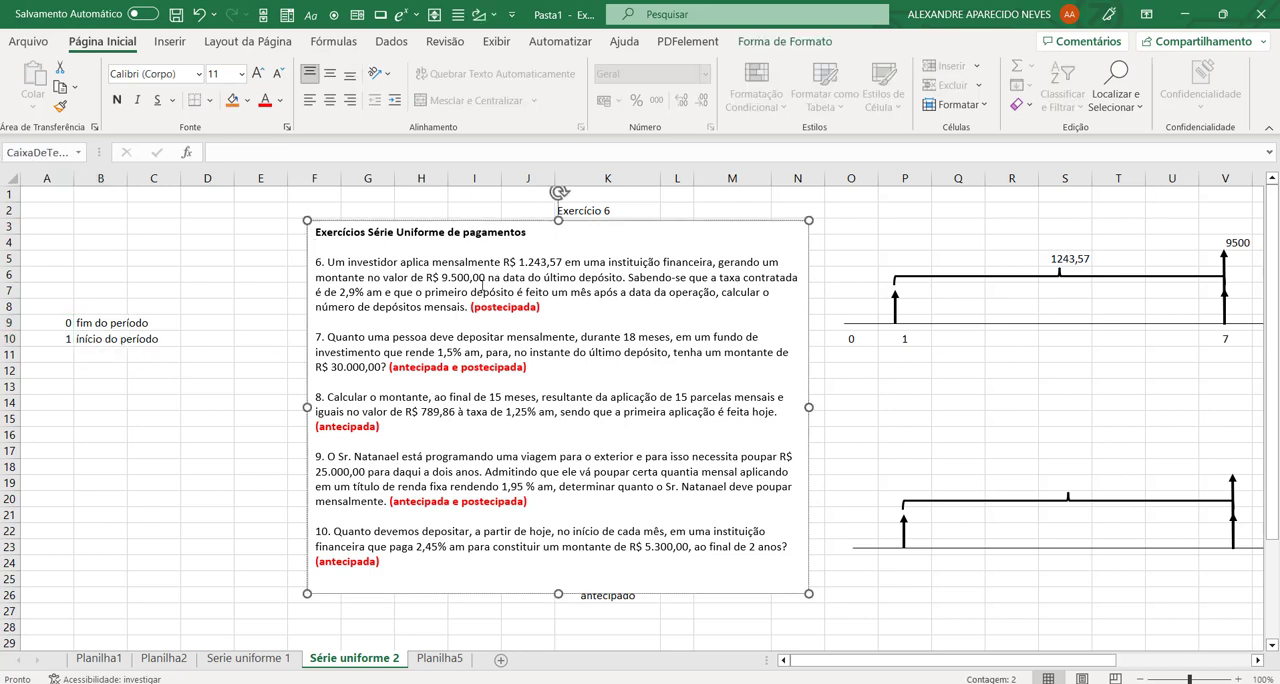
drag(598, 221, 276, 189)
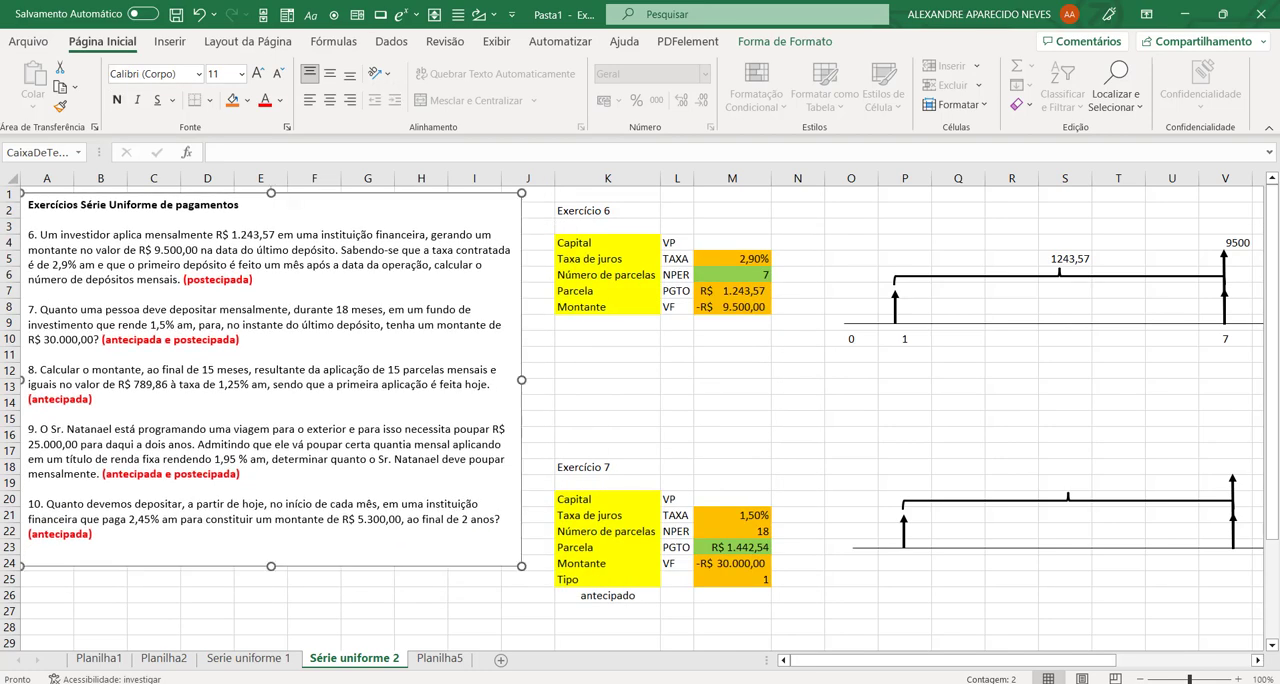
Step: Set the input range of the combo box beside exercise 9's table to tipo_parcela in its control formatting
drag(1110, 661, 1250, 662)
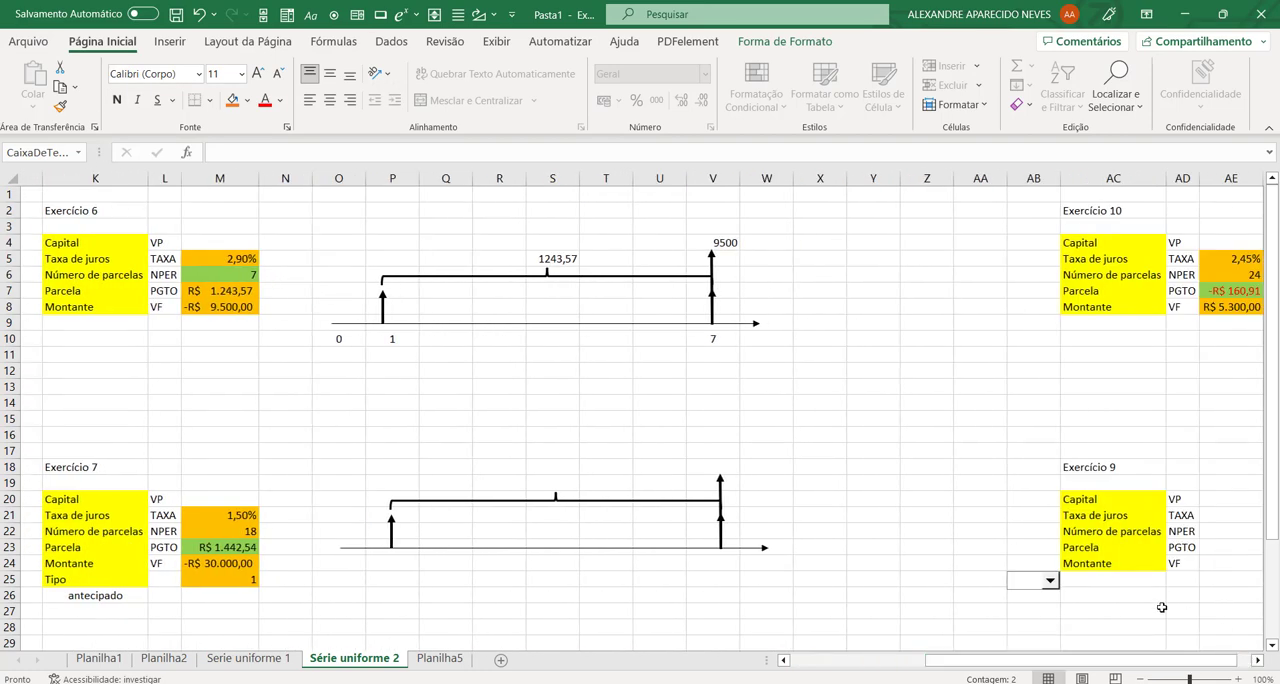
right_click(1039, 588)
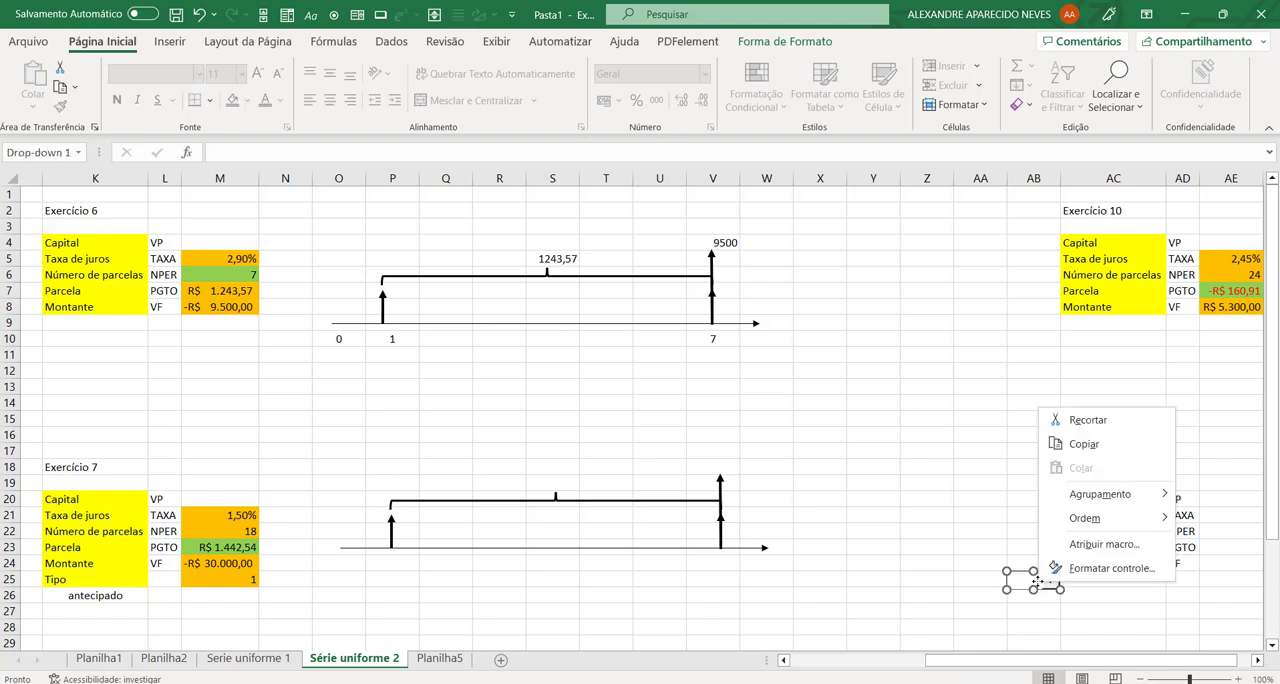
click(1108, 568)
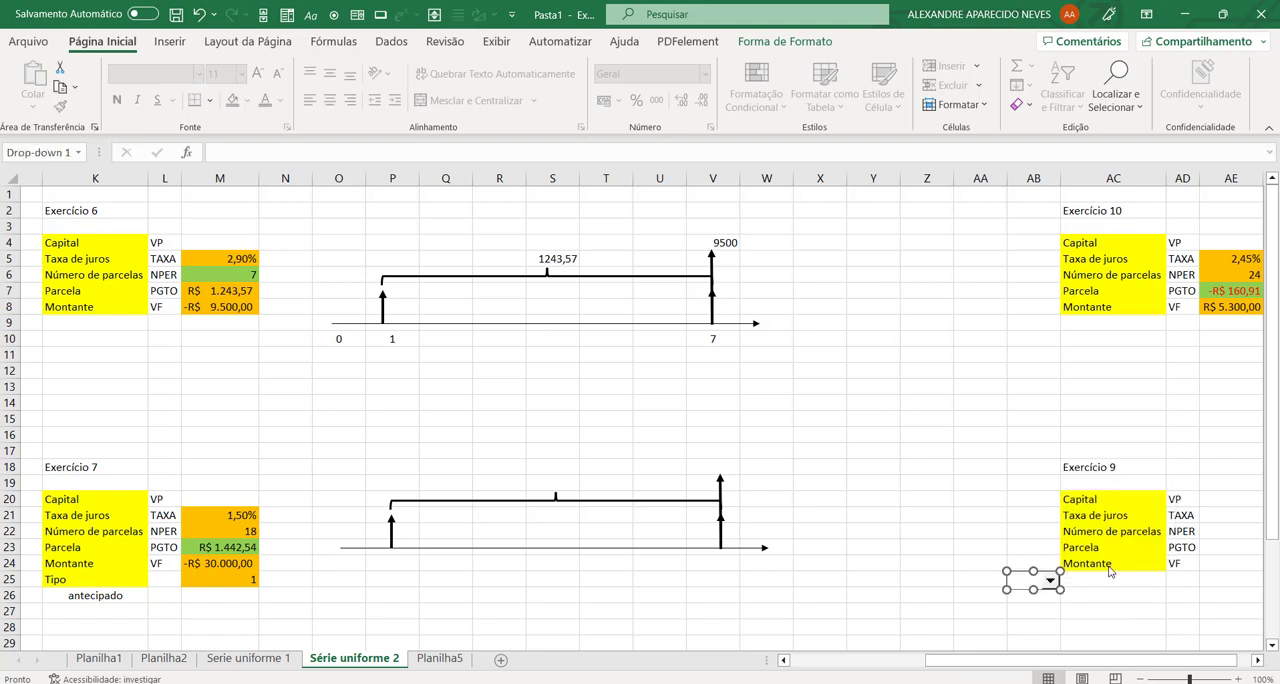
click(333, 101)
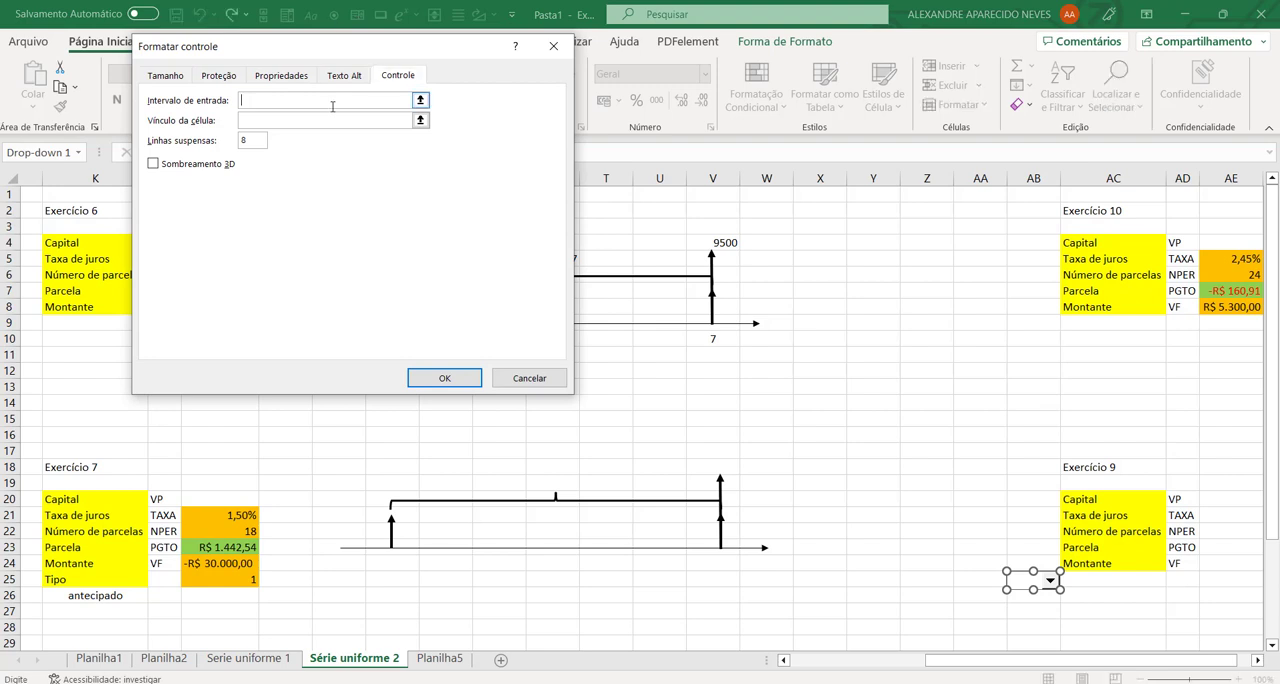
text(tipo_parcela)
click(330, 120)
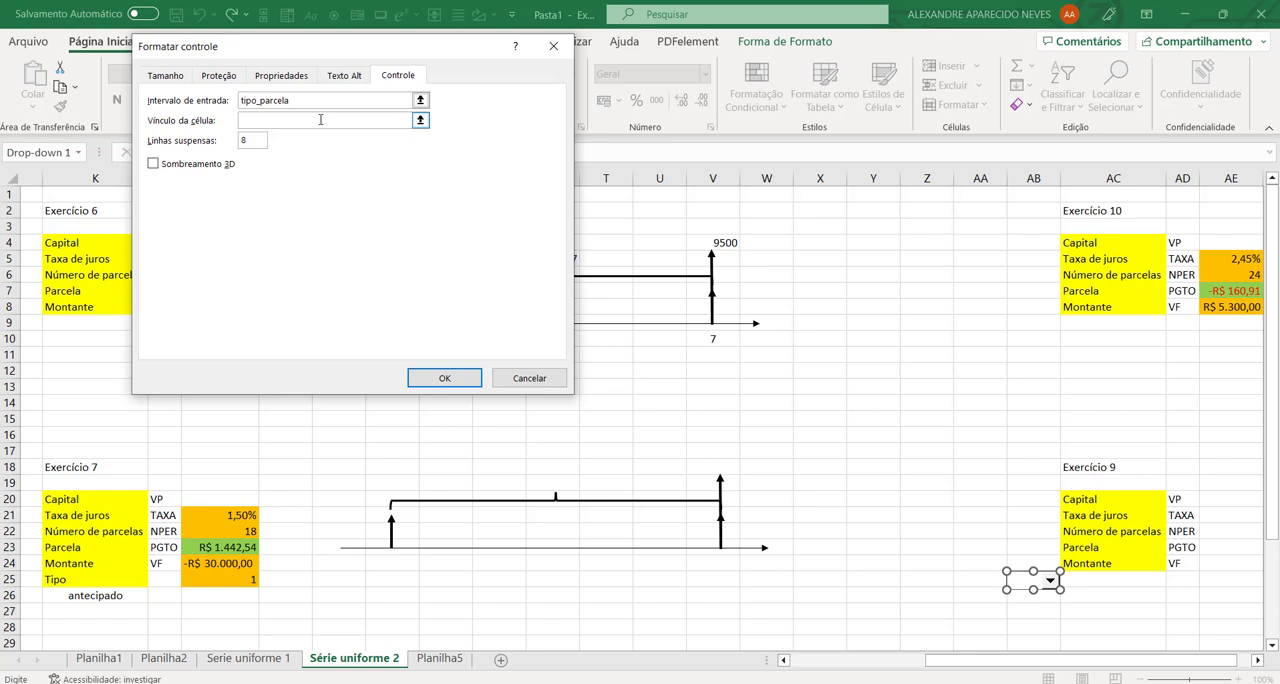
Step: Link exercise 9's combo box to cell AB25, turn on its 3D shading and apply the control formatting
text(AB25)
click(155, 165)
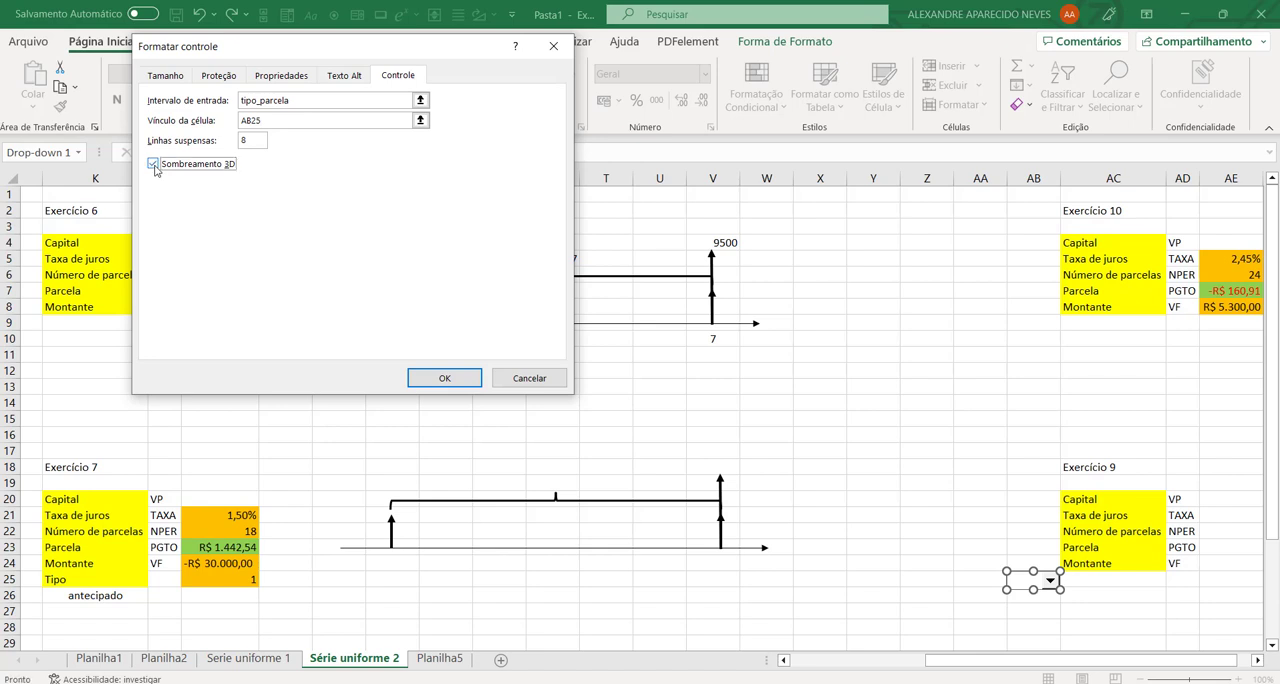
click(468, 377)
click(922, 545)
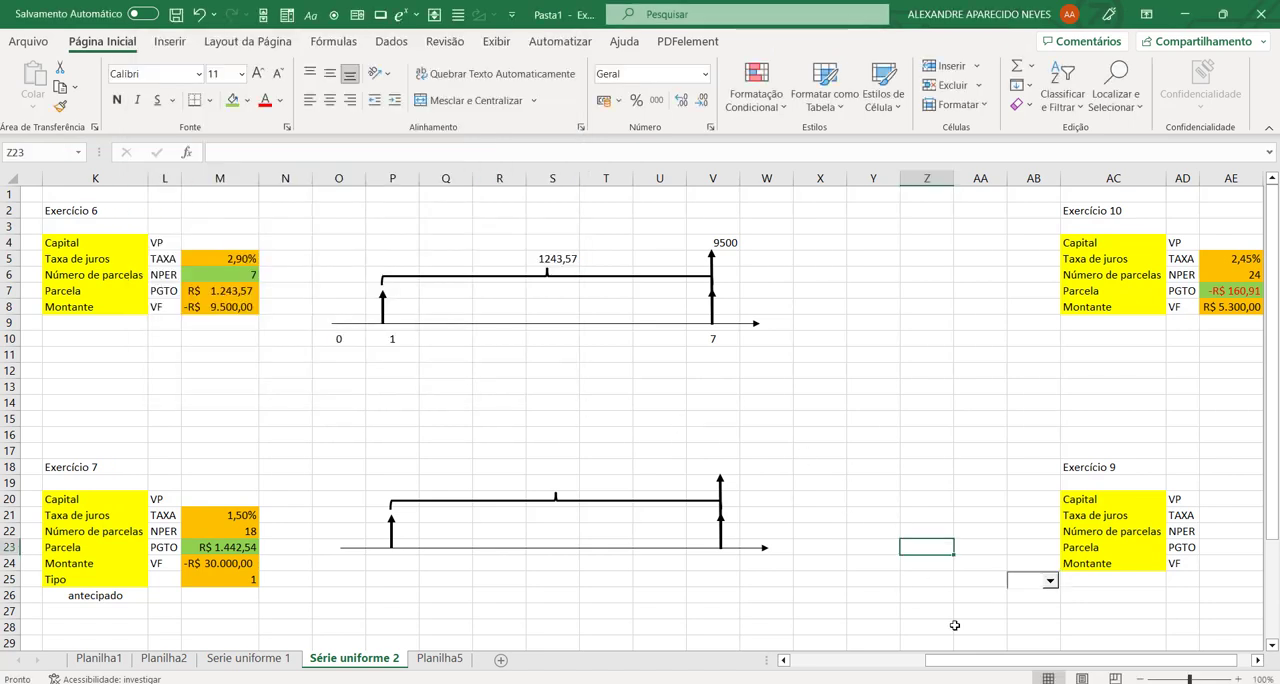
Step: Test the combo box by choosing 0 and 1 alternately, leaving 1 selected
click(1050, 584)
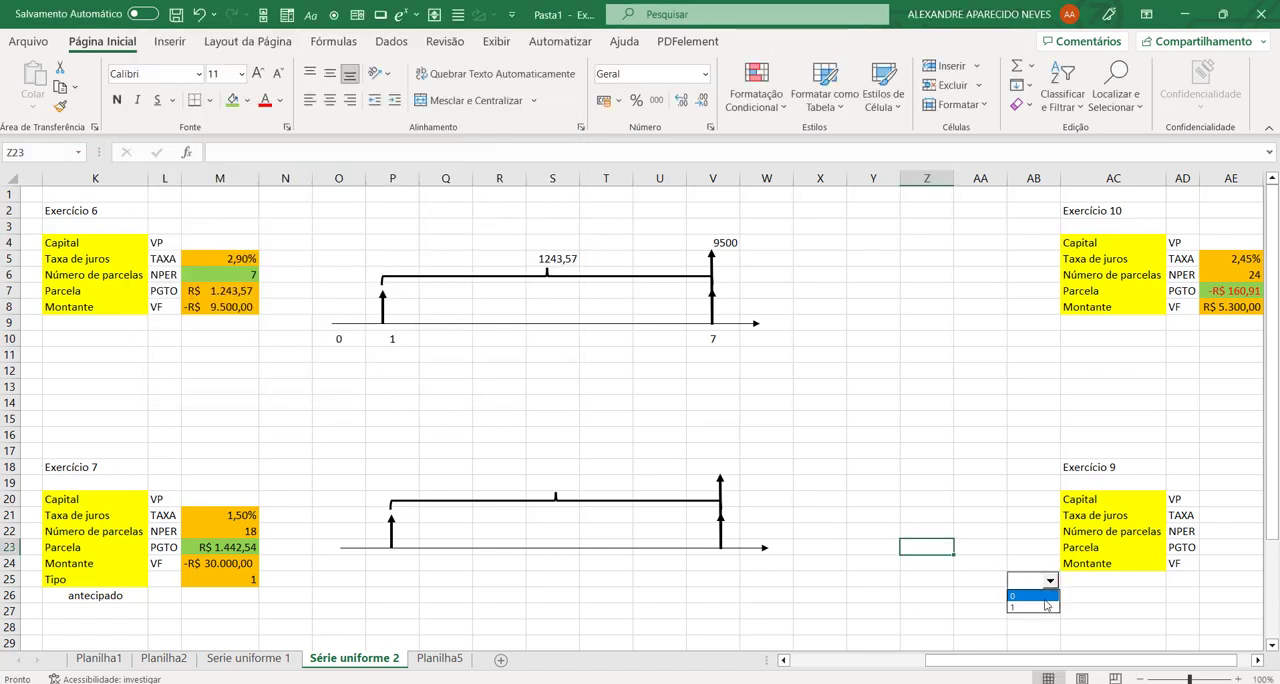
click(1048, 594)
click(1050, 584)
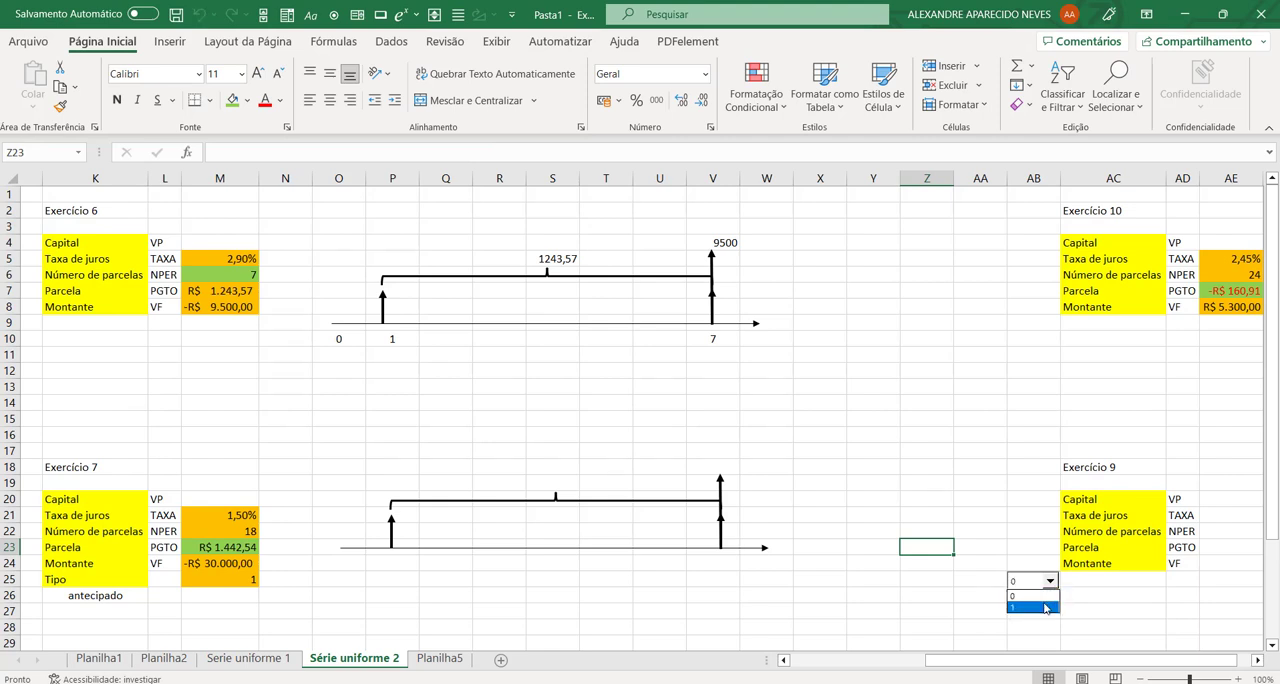
click(1045, 606)
click(1051, 581)
click(1047, 595)
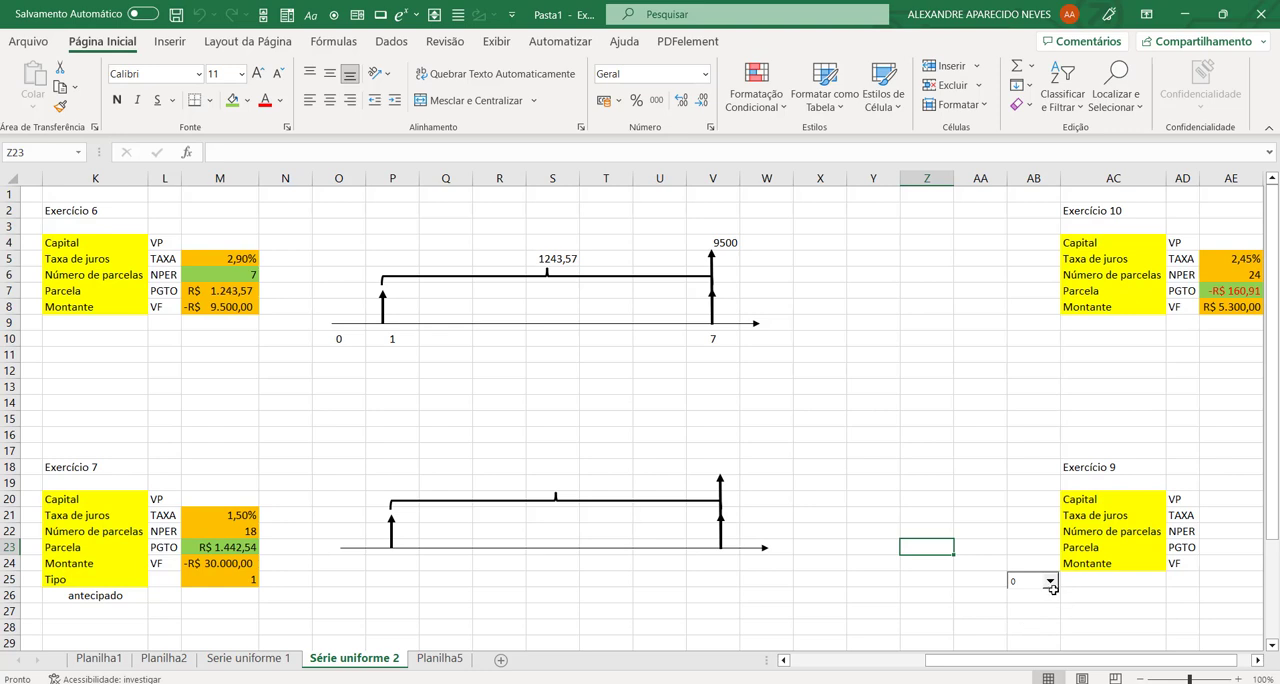
click(1050, 581)
click(1045, 612)
Step: Move the combo box off its linked cell AB25 onto cell AA25
right_click(1018, 590)
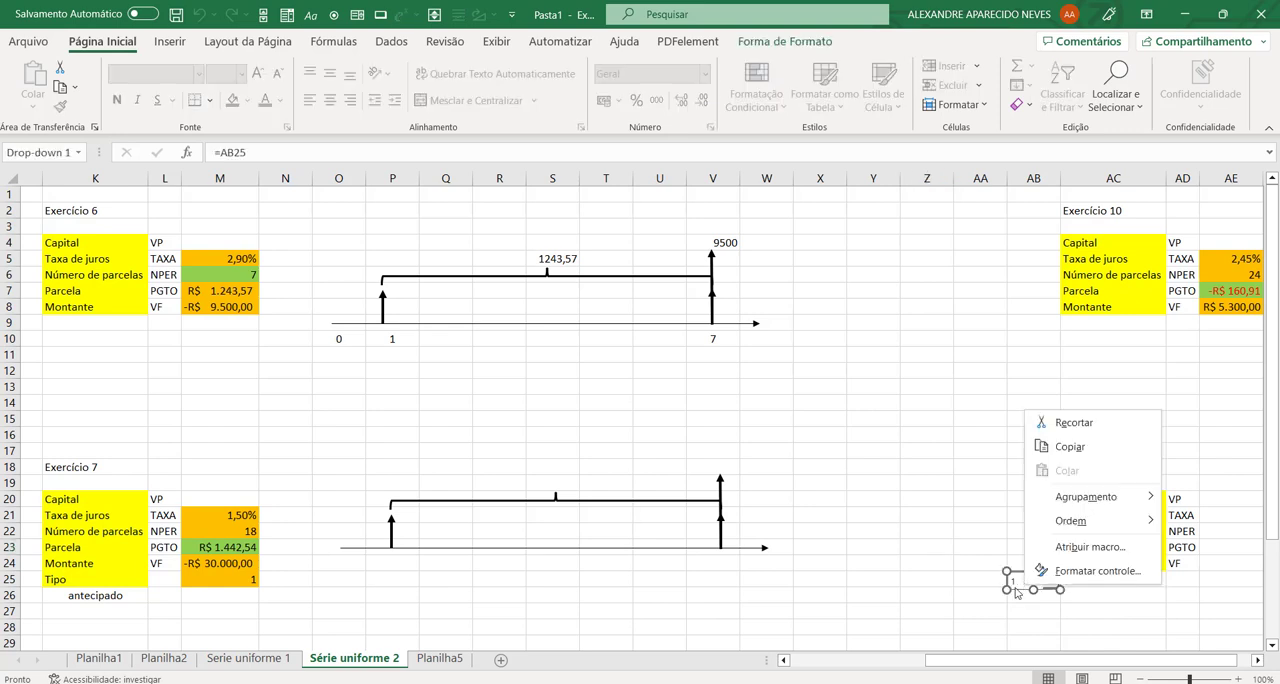
key(Escape)
drag(1016, 590, 966, 584)
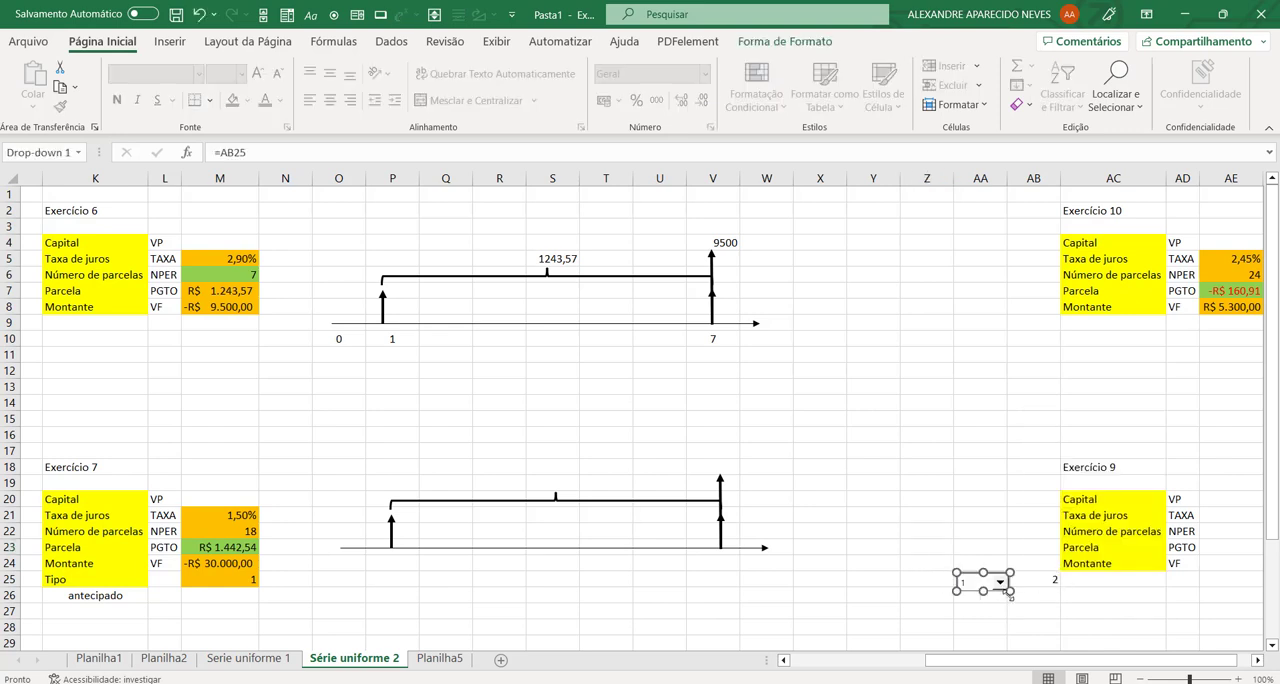
click(1033, 642)
Step: Alternate the combo box between 0 and 1 to check linked cell AB25, leaving 0 selected
click(999, 581)
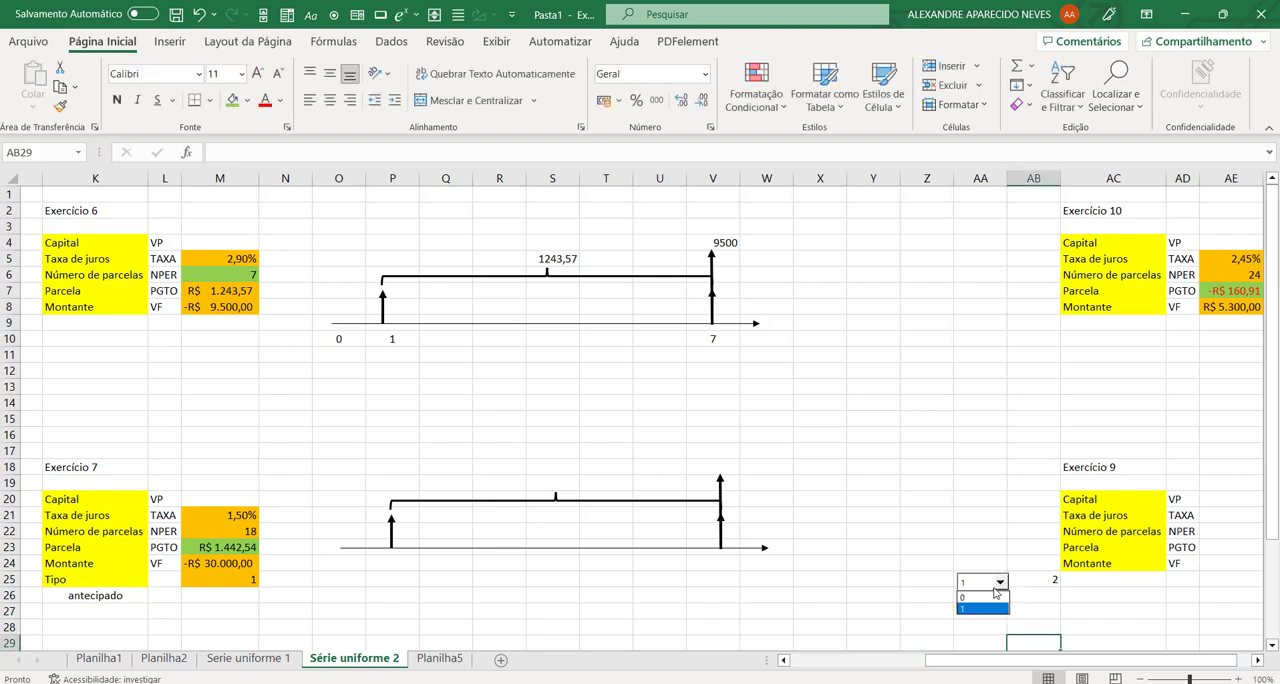
click(985, 597)
click(1000, 584)
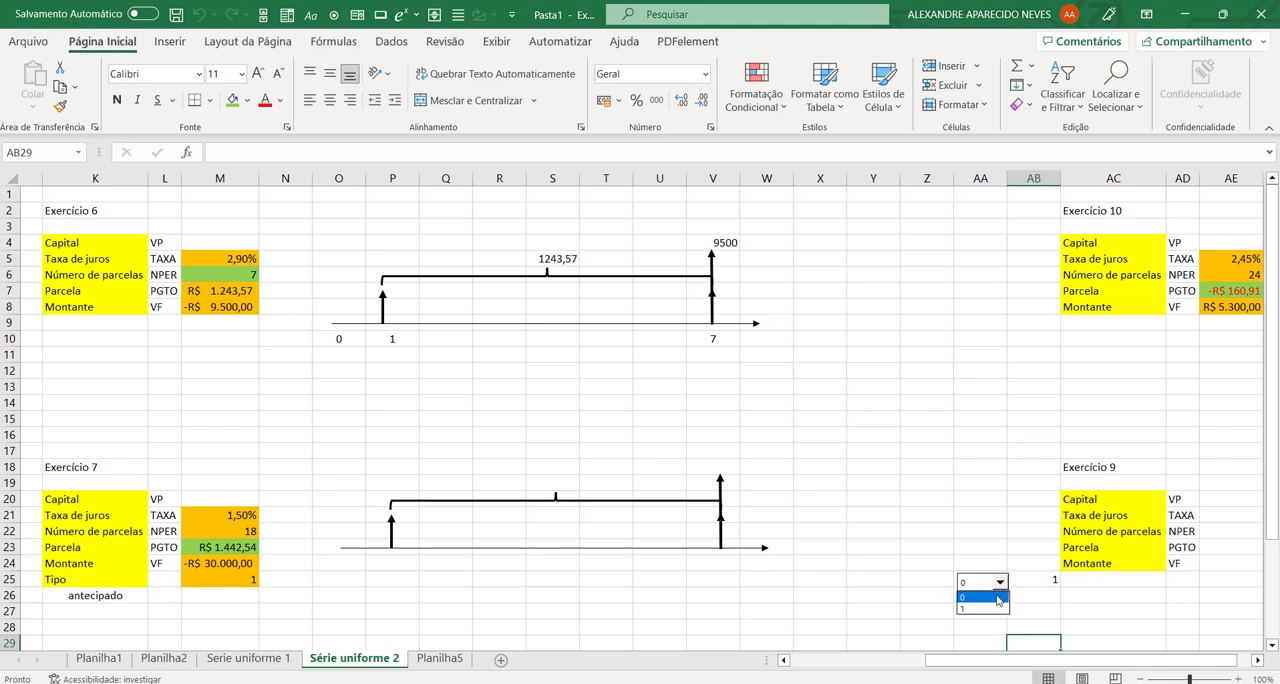
click(996, 613)
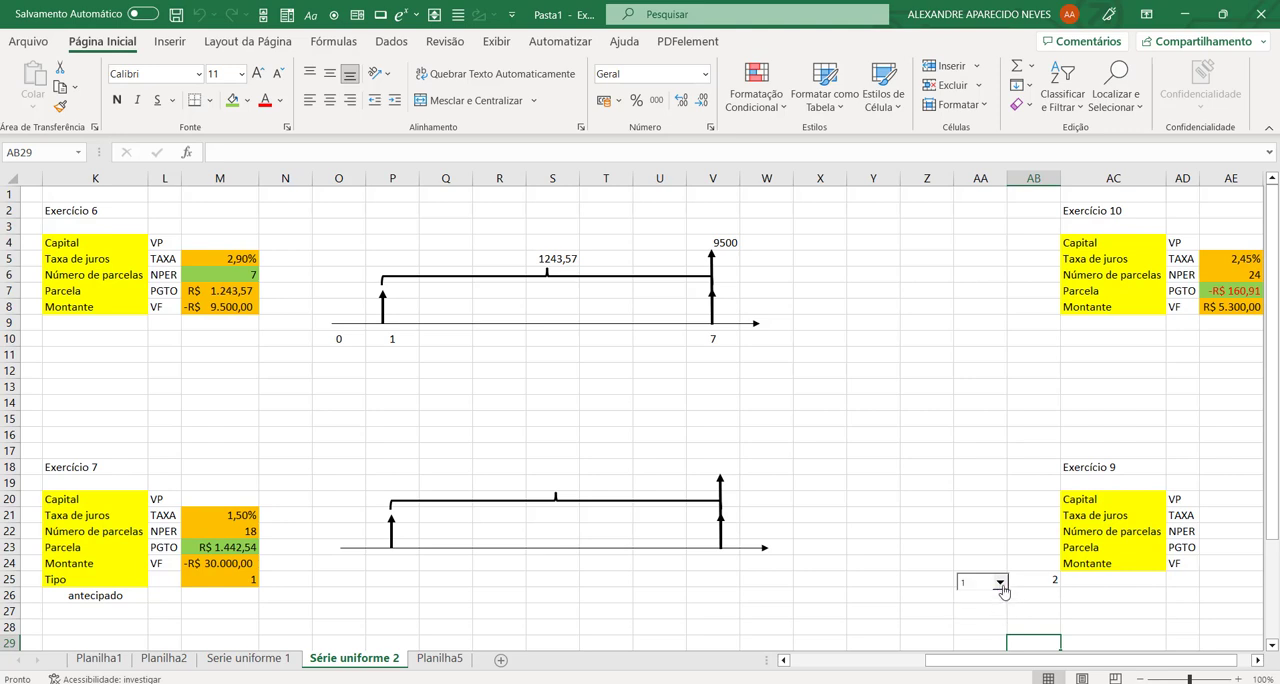
click(1000, 584)
click(1000, 584)
click(1000, 584)
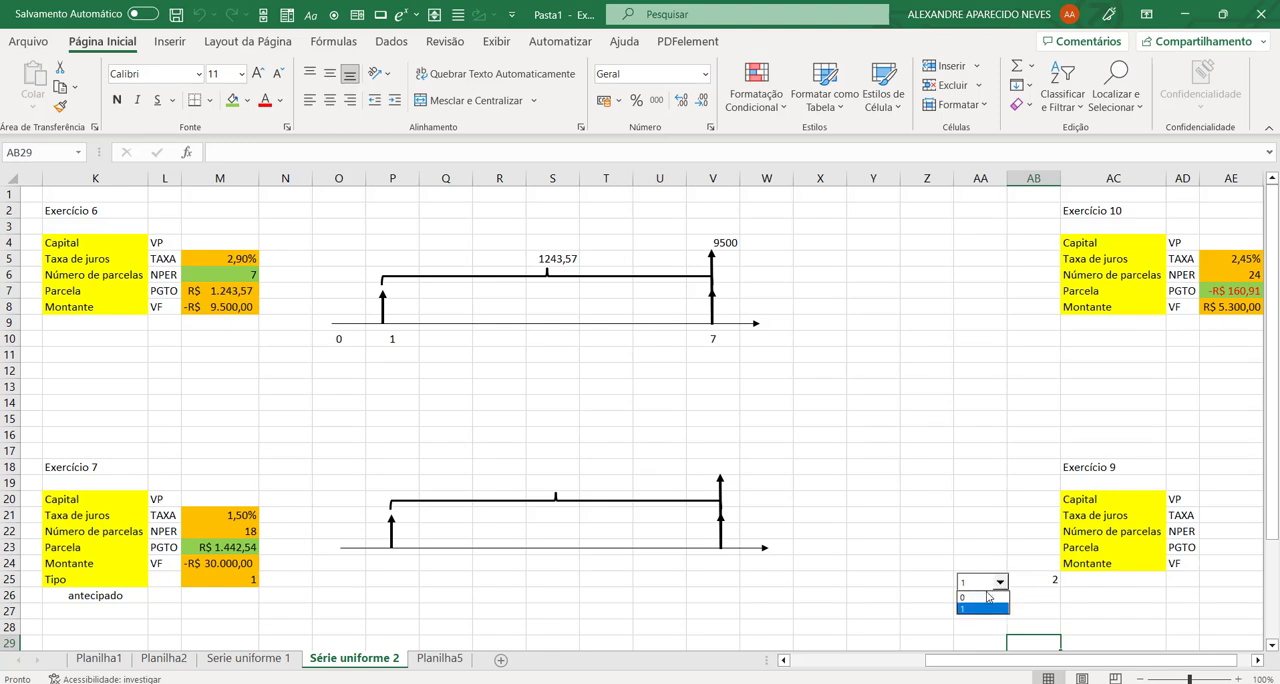
click(984, 598)
click(978, 617)
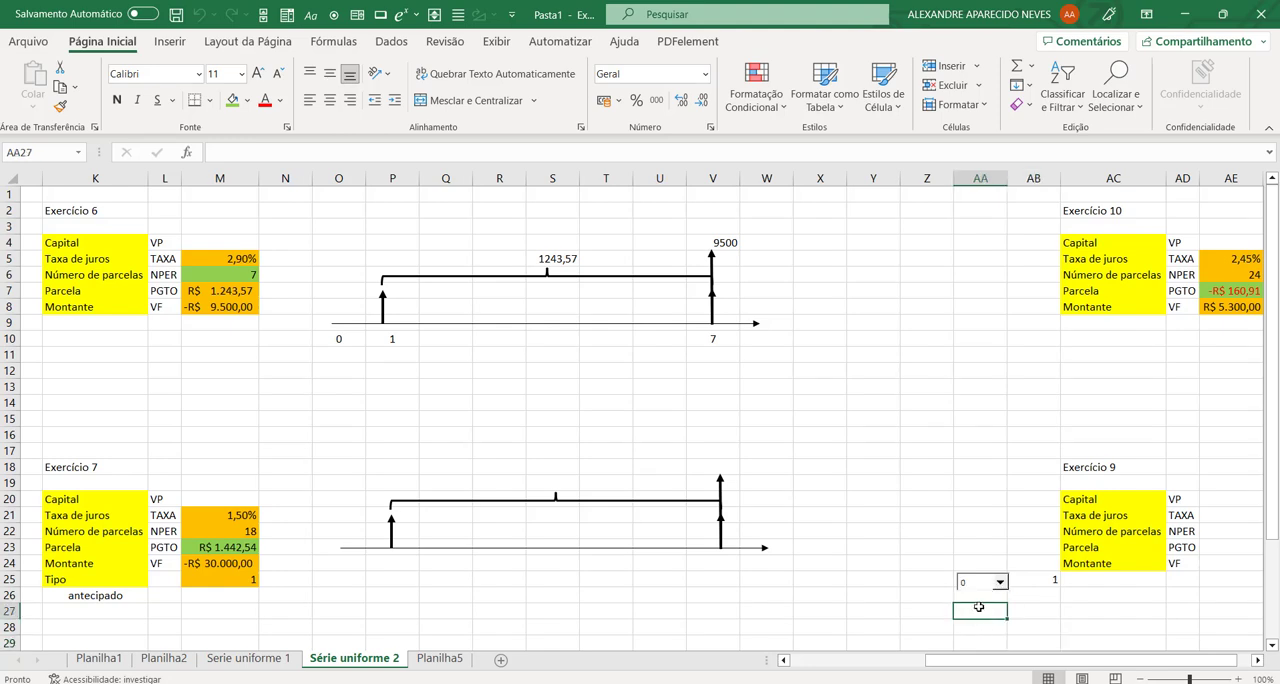
click(1129, 581)
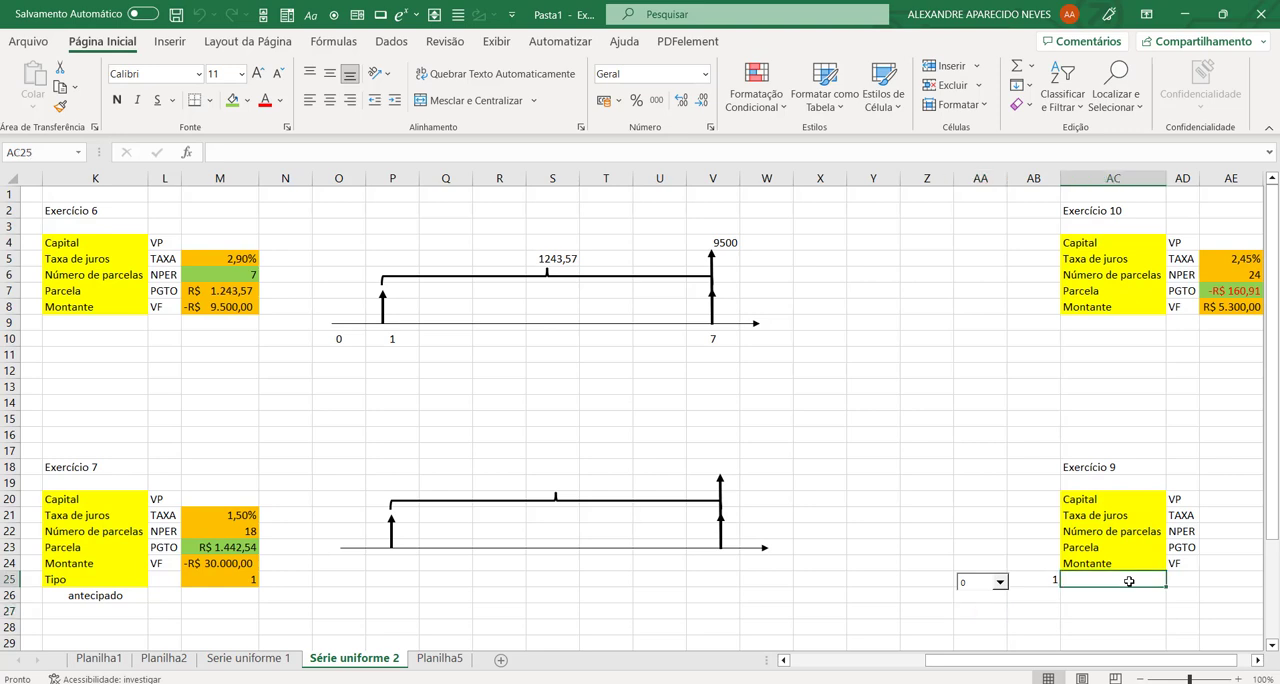
click(1049, 582)
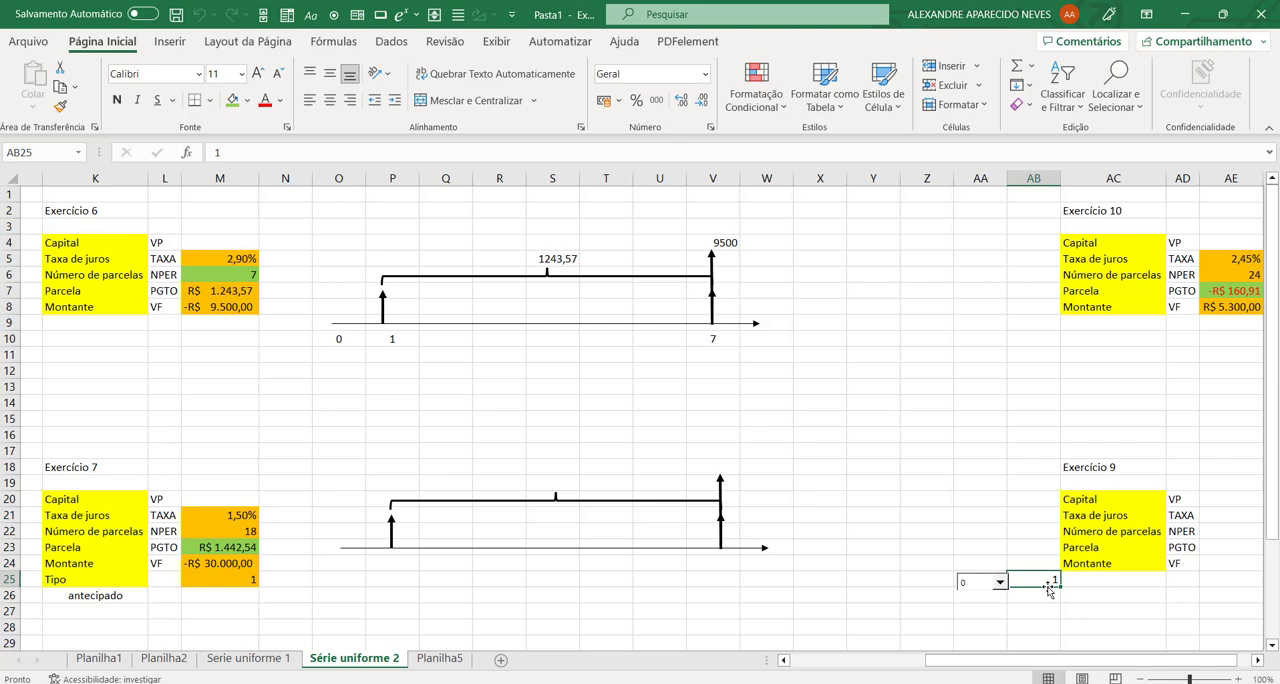
click(980, 610)
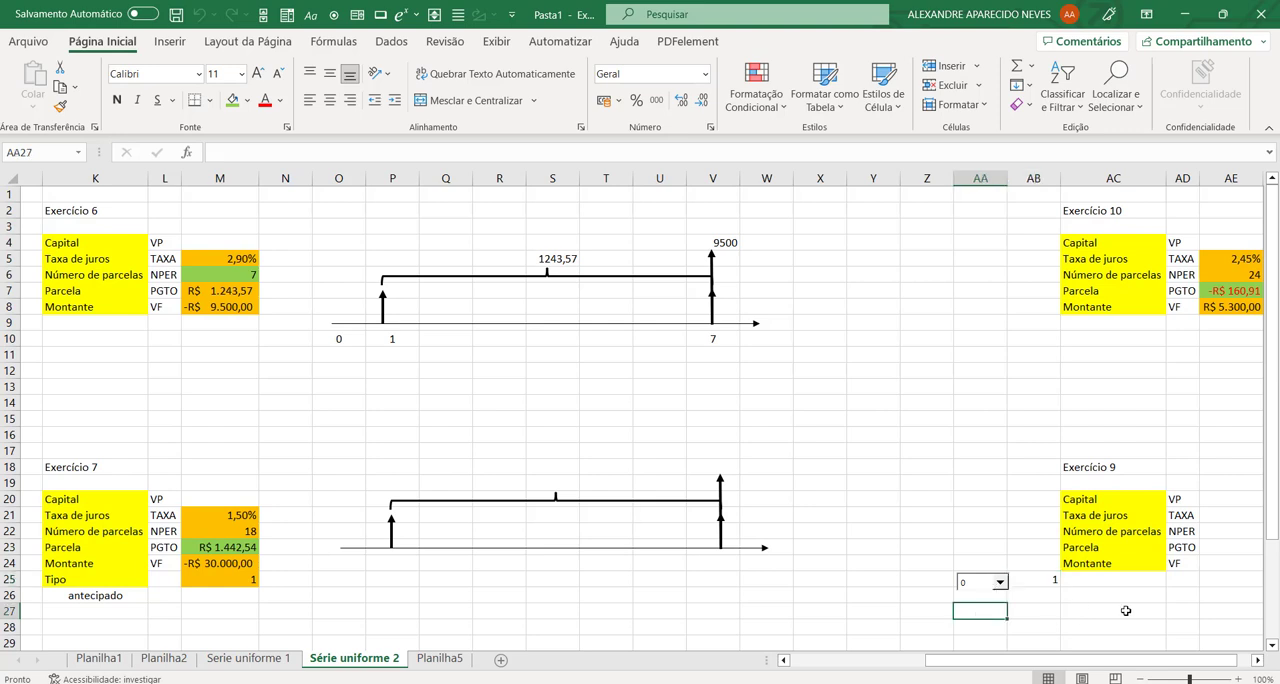
Step: Nudge the combo box slightly to line it up with cell AA25
right_click(979, 586)
click(979, 586)
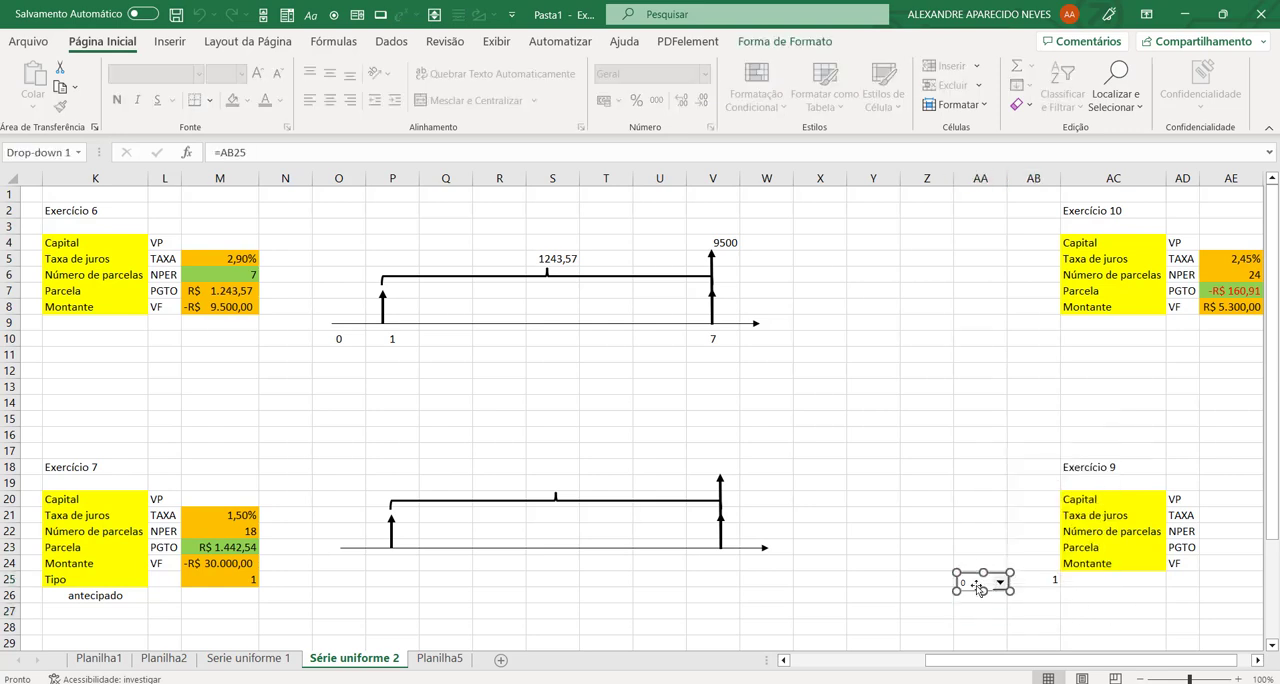
mouse_move(979, 586)
mouse_down()
mouse_move(1040, 584)
mouse_move(972, 584)
mouse_up()
click(975, 608)
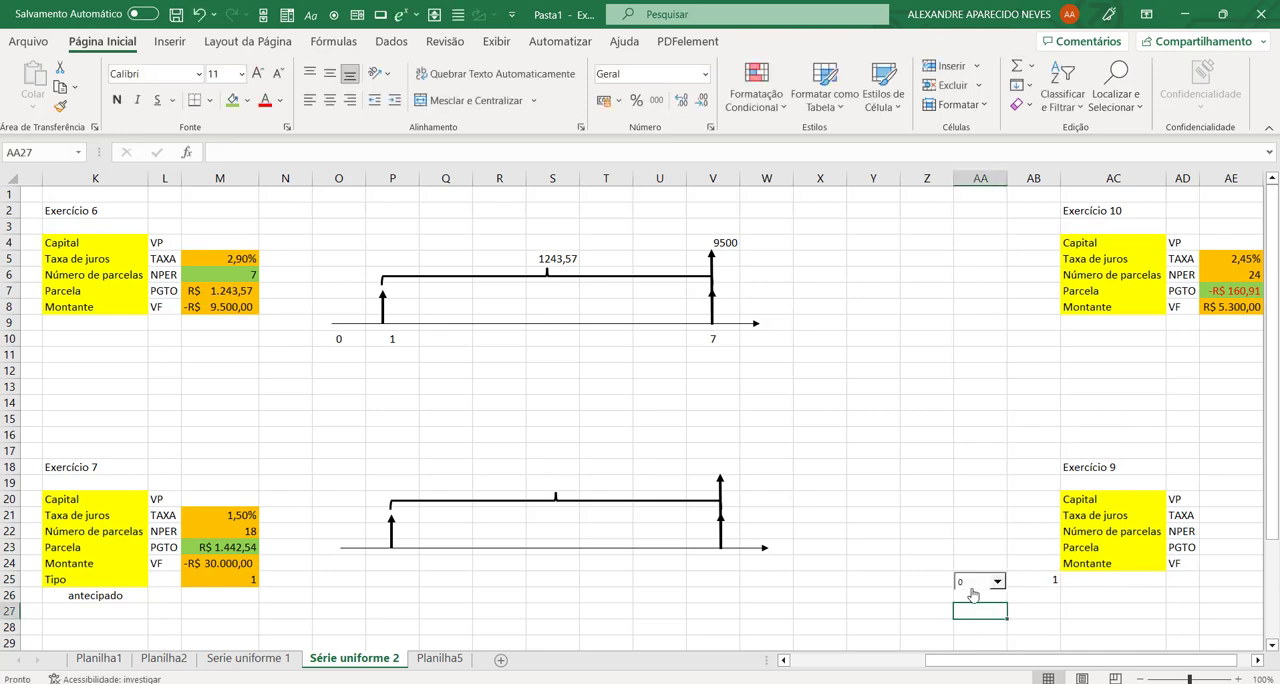
right_click(972, 588)
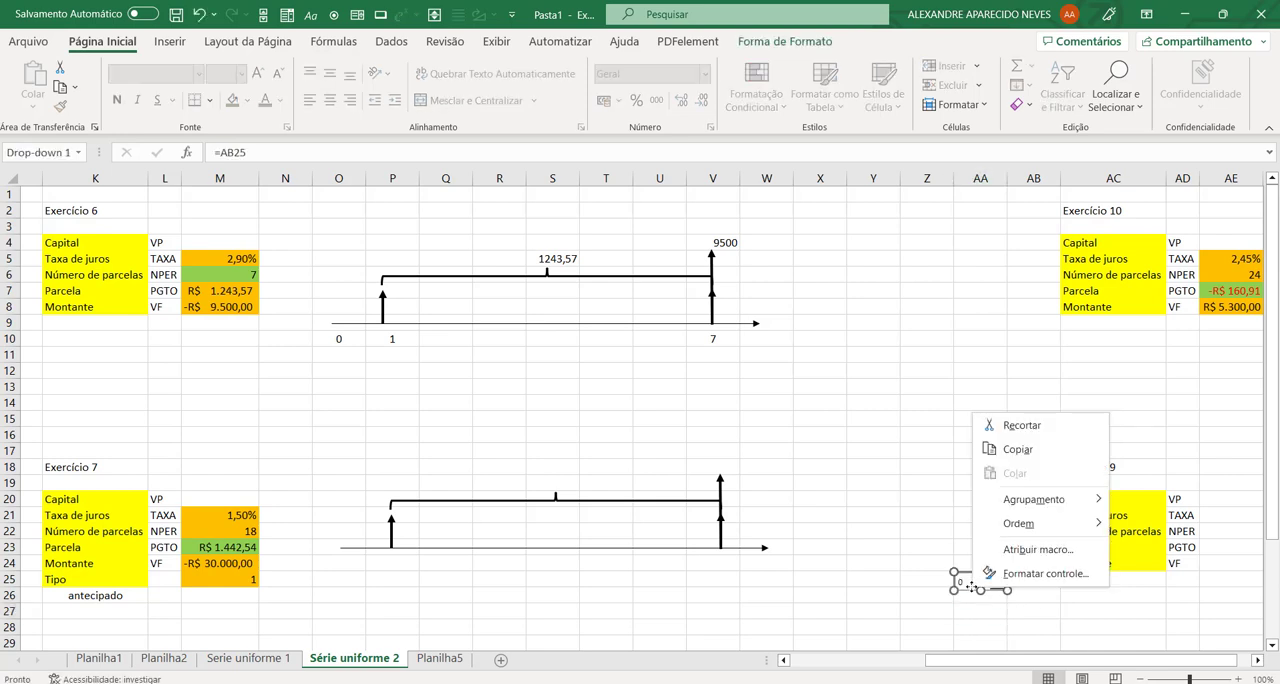
key(Escape)
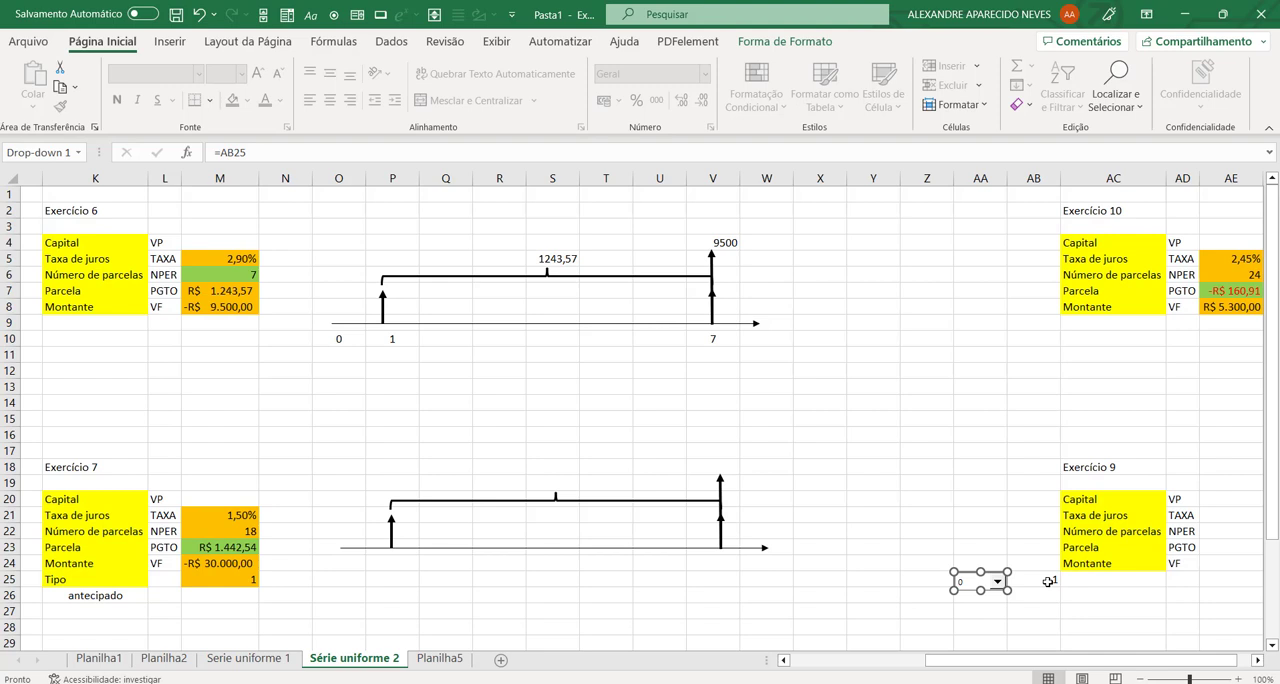
click(990, 612)
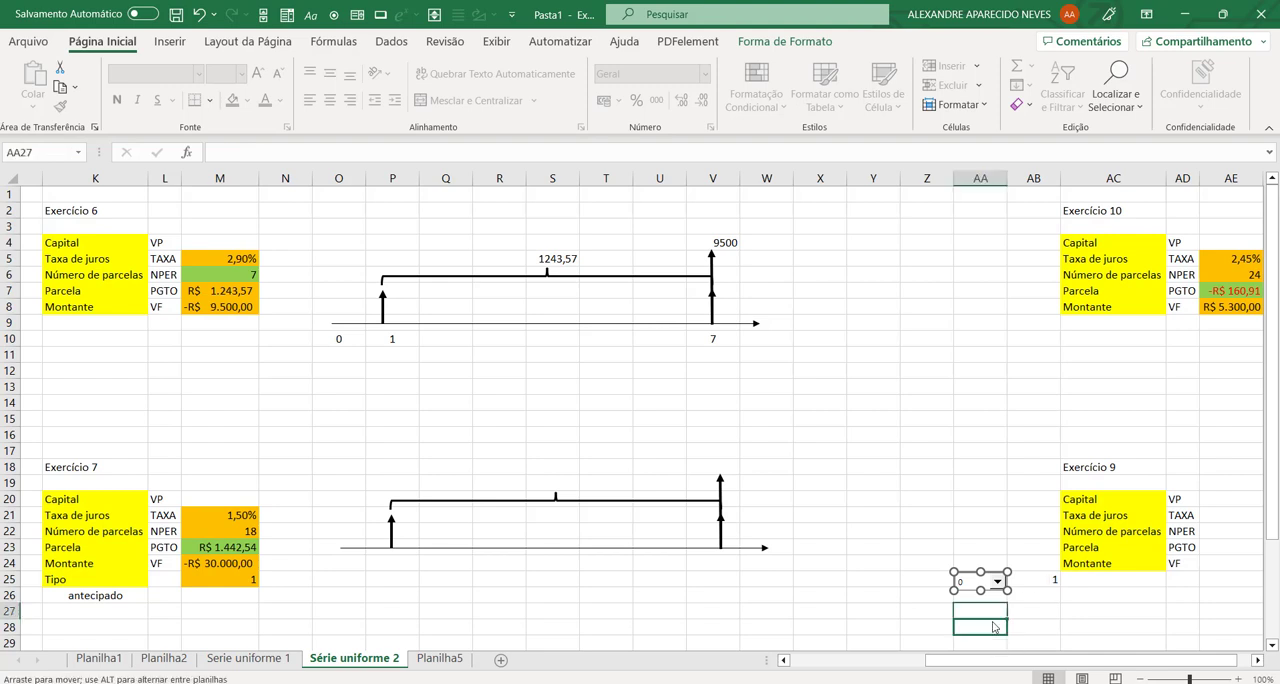
click(898, 607)
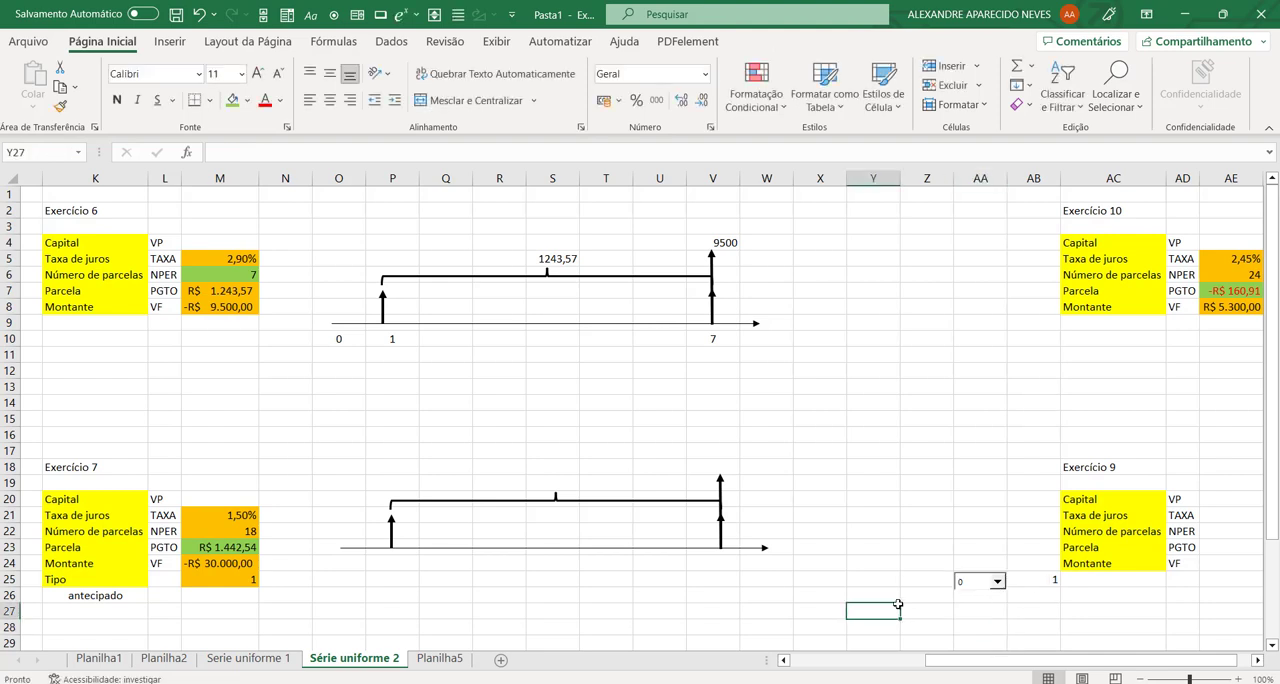
right_click(966, 592)
key(Escape)
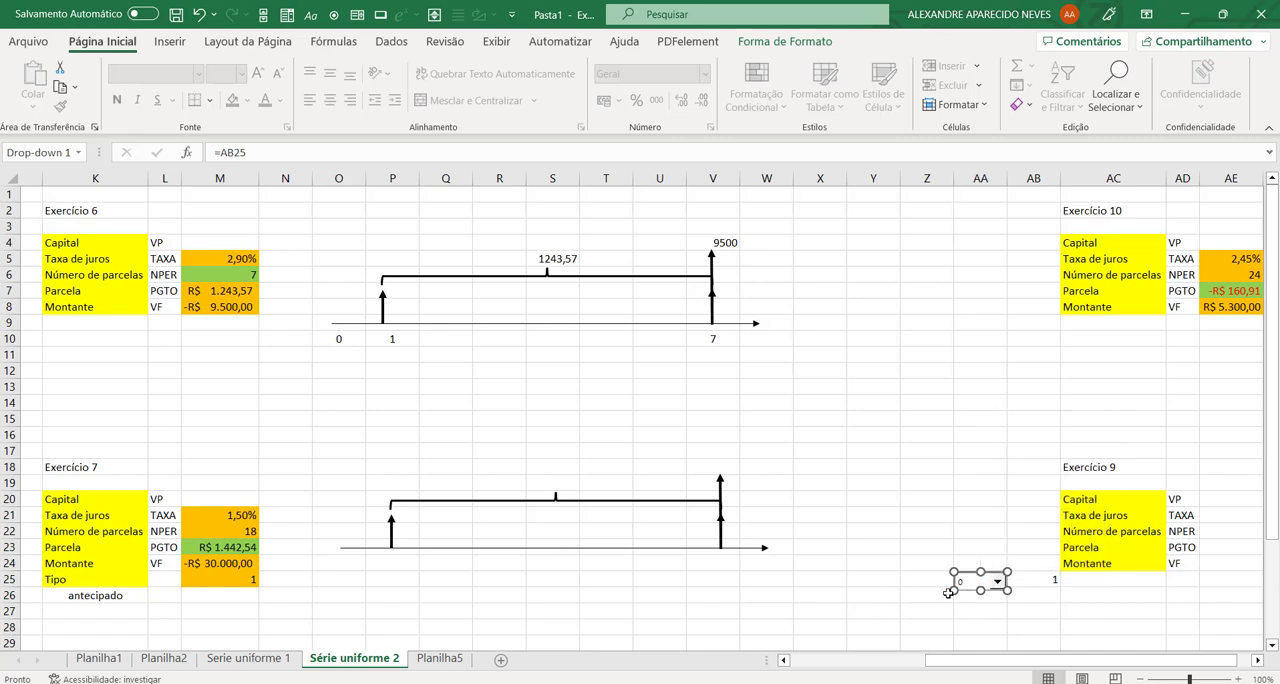
click(934, 608)
click(996, 582)
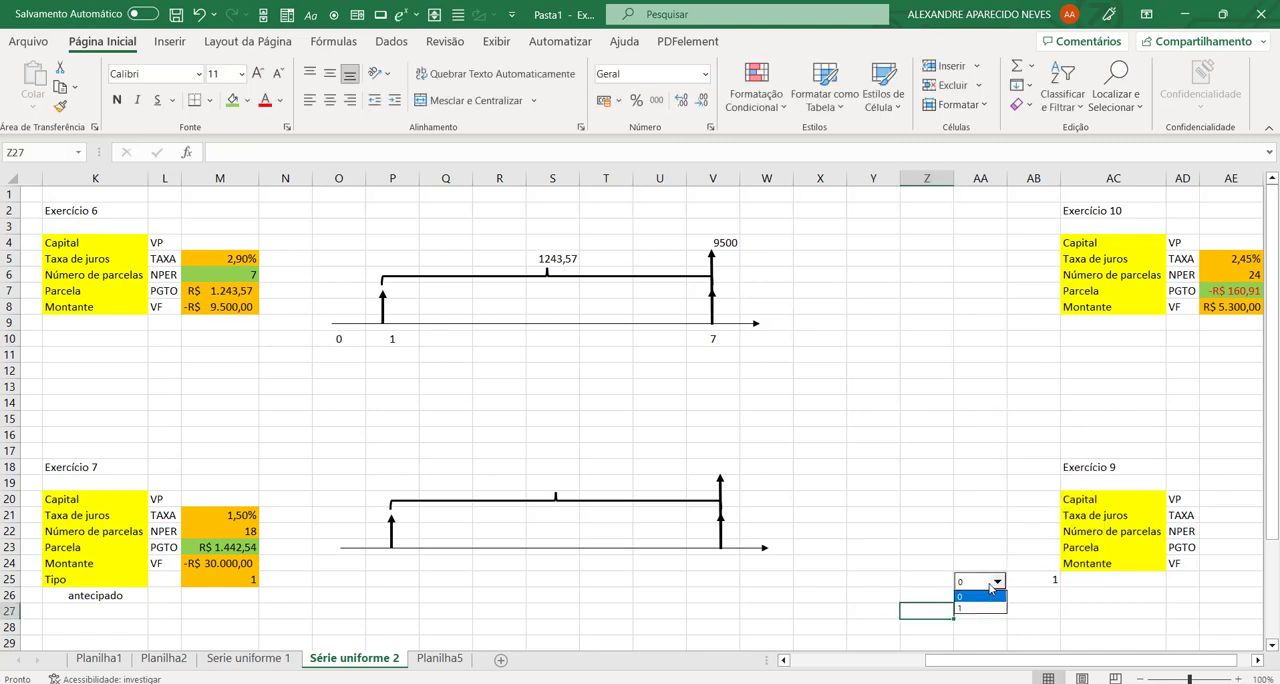
right_click(982, 583)
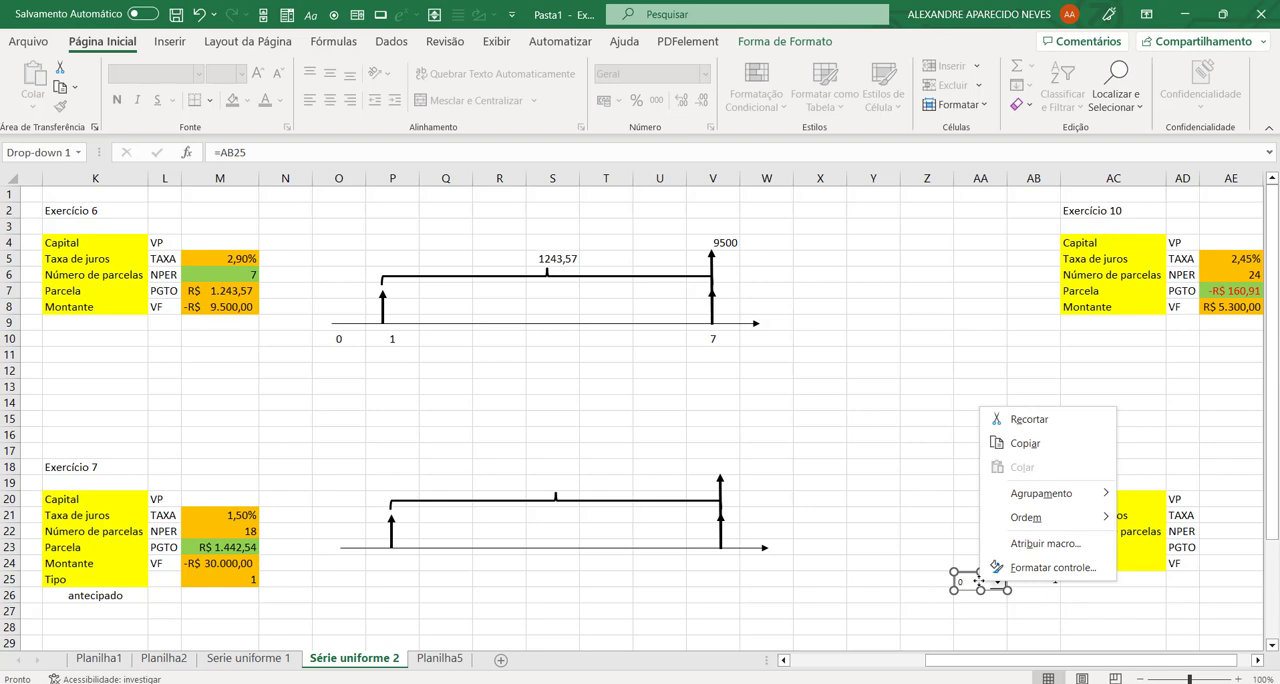
key(Escape)
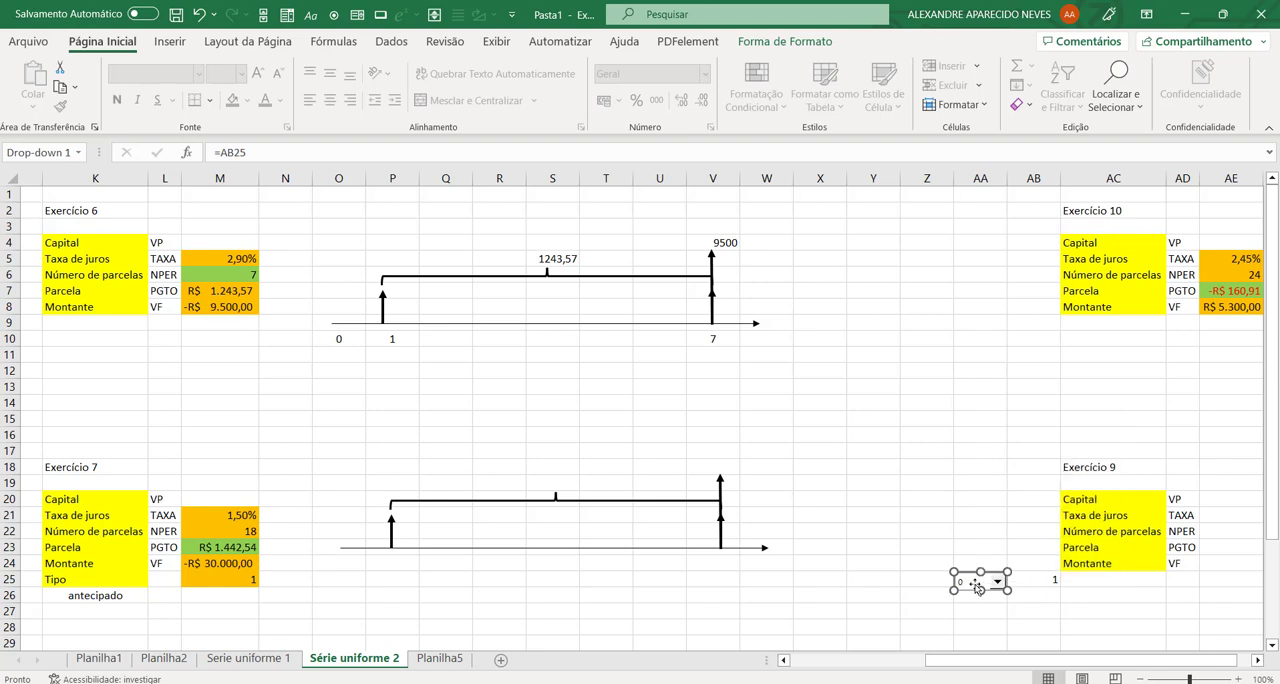
Step: Move the exercise text box over columns J to R to uncover the payment type lists, and select A9:A10
drag(1010, 664, 875, 664)
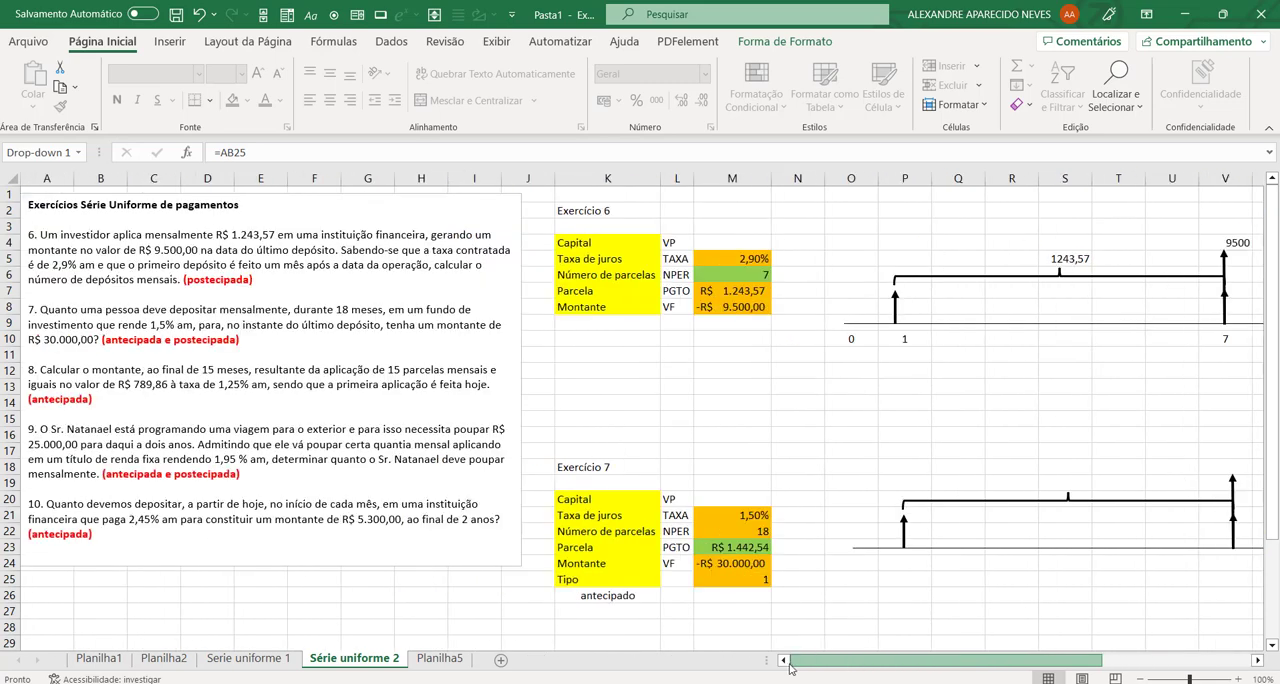
click(479, 559)
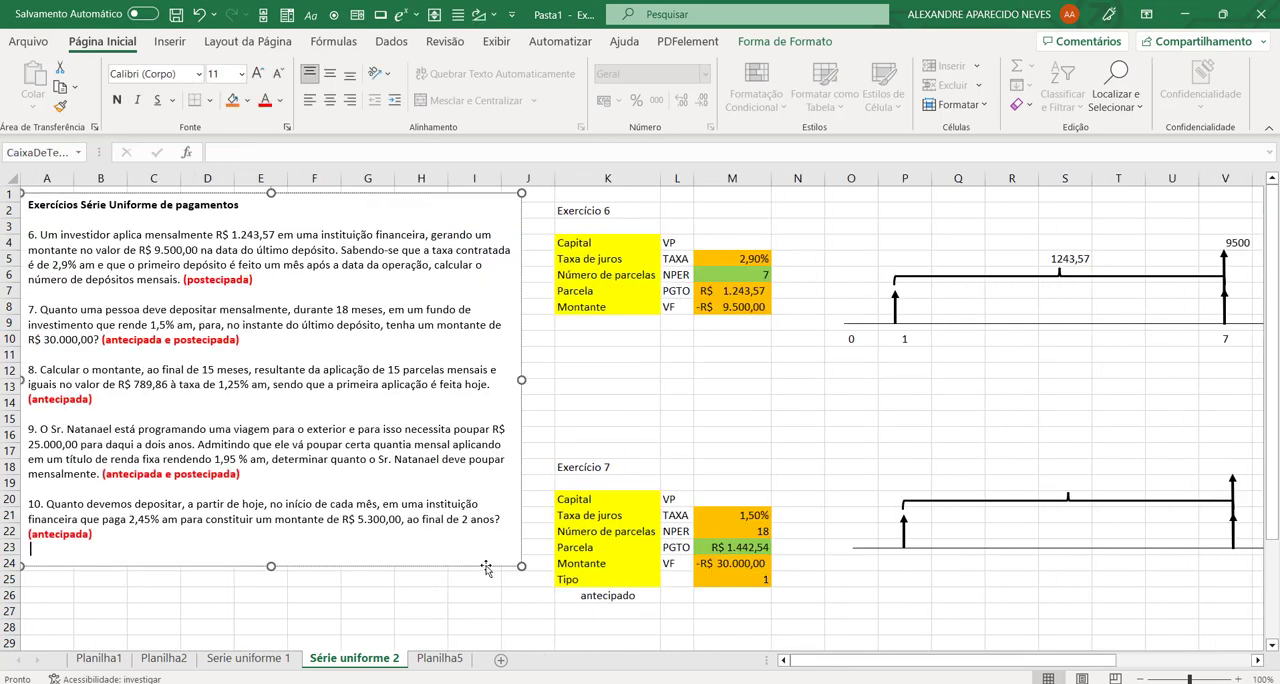
drag(486, 568, 997, 564)
click(260, 500)
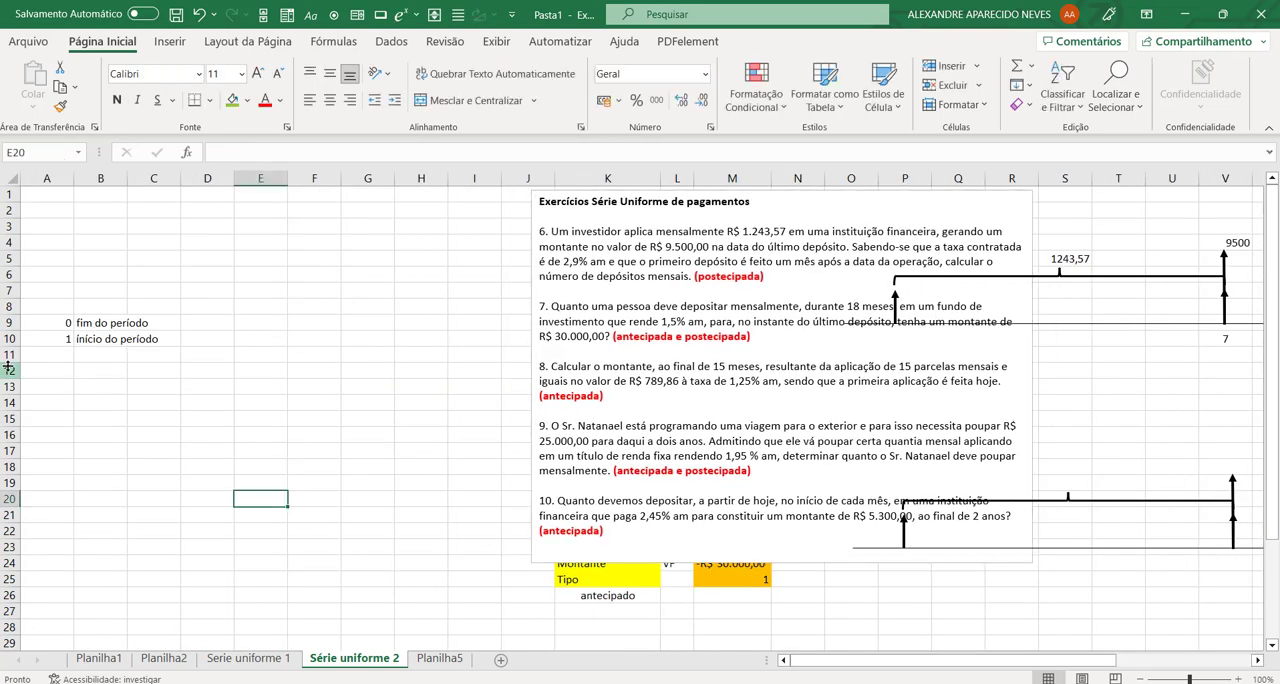
mouse_move(40, 323)
mouse_down()
mouse_move(60, 322)
mouse_move(58, 339)
mouse_up()
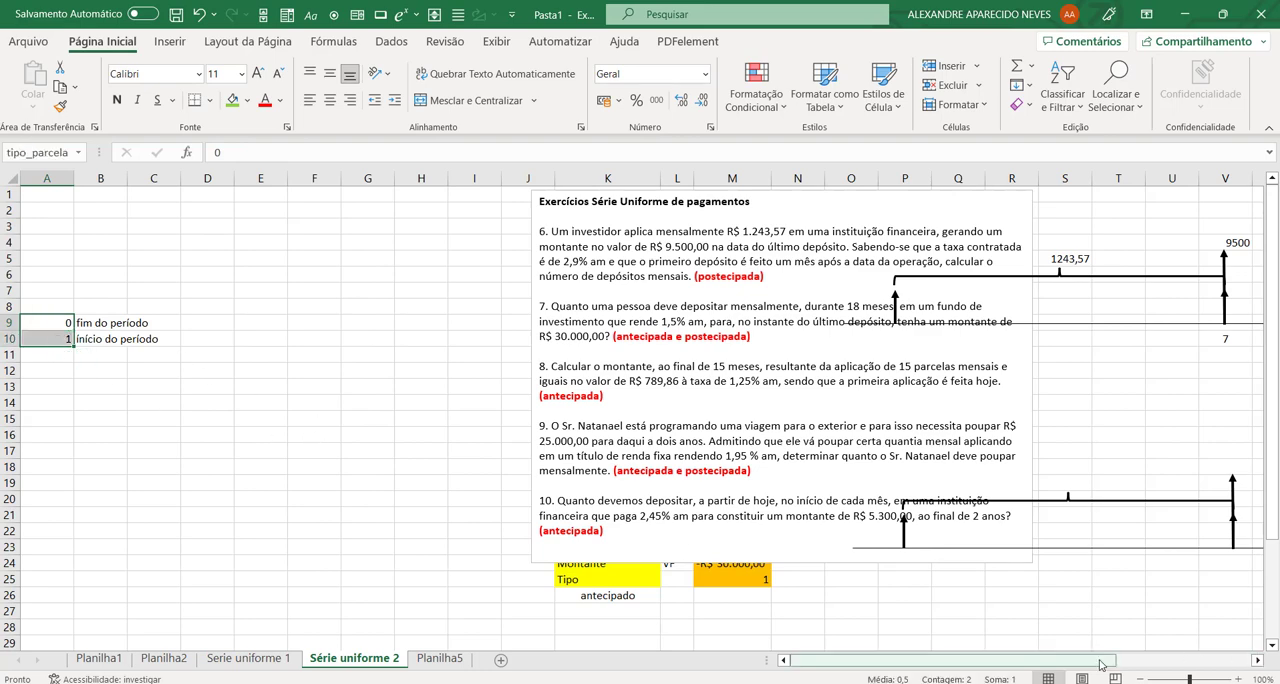
Step: Change the combo box's input range to forma_parcela in its control formatting
drag(1100, 665, 1235, 665)
ctrl+click(987, 582)
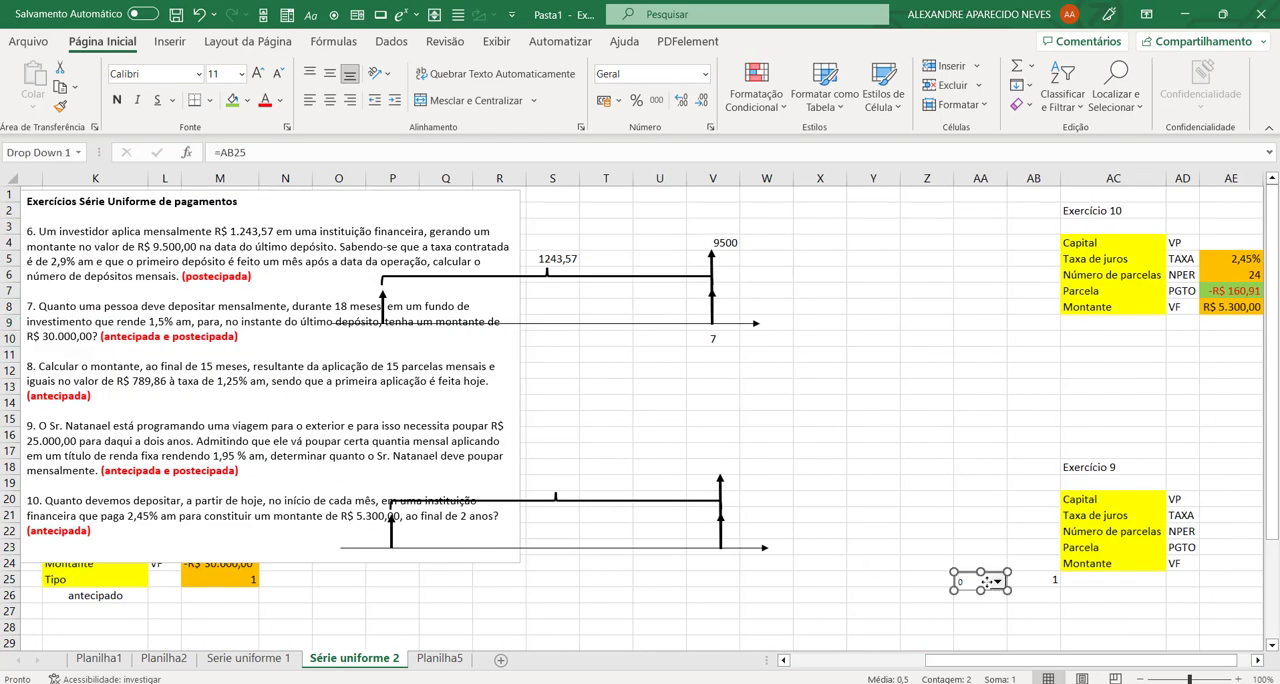
right_click(987, 582)
click(1040, 568)
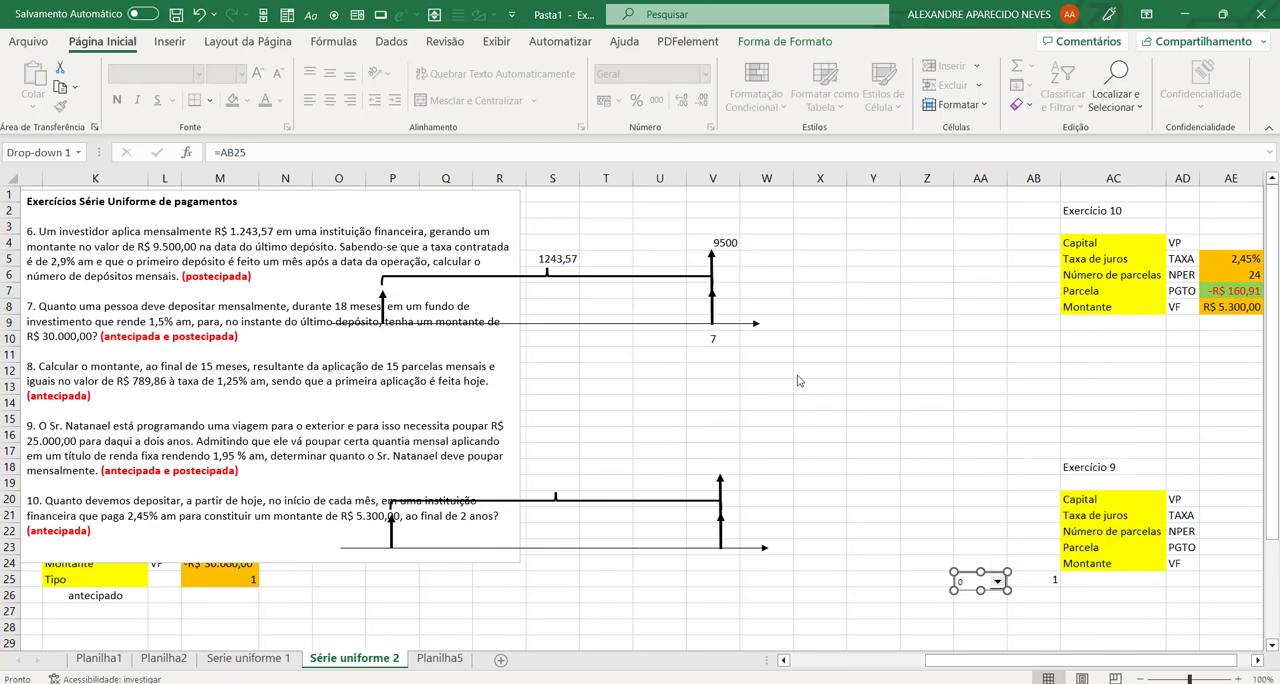
click(254, 101)
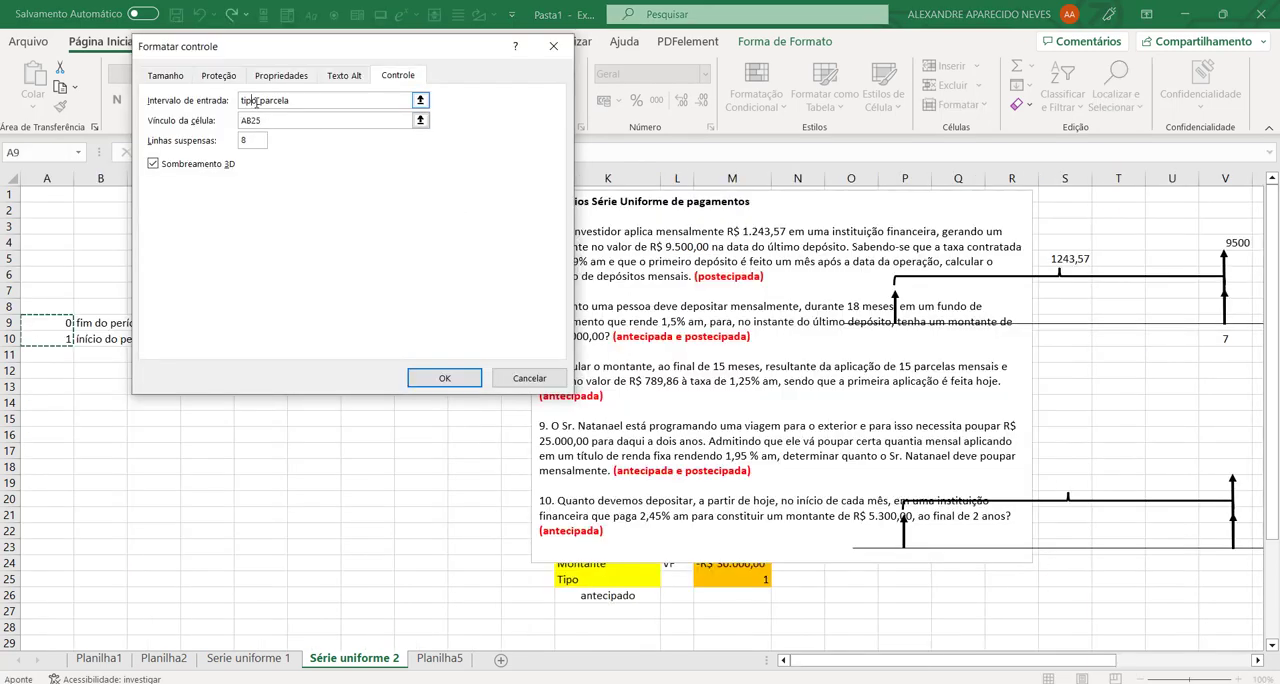
drag(257, 101, 226, 104)
text(forma)
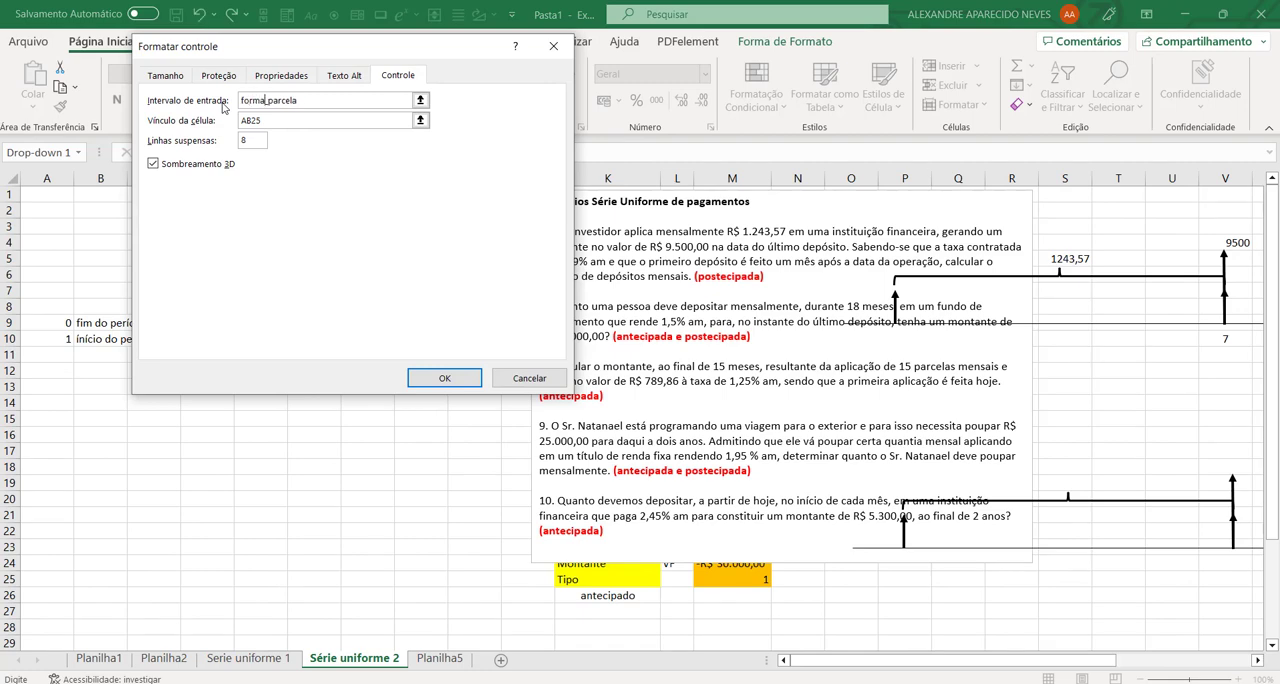
key(Return)
Step: Widen the combo box to span cells Z25 and AA25 so that it fits the full description text
drag(1110, 660, 1249, 657)
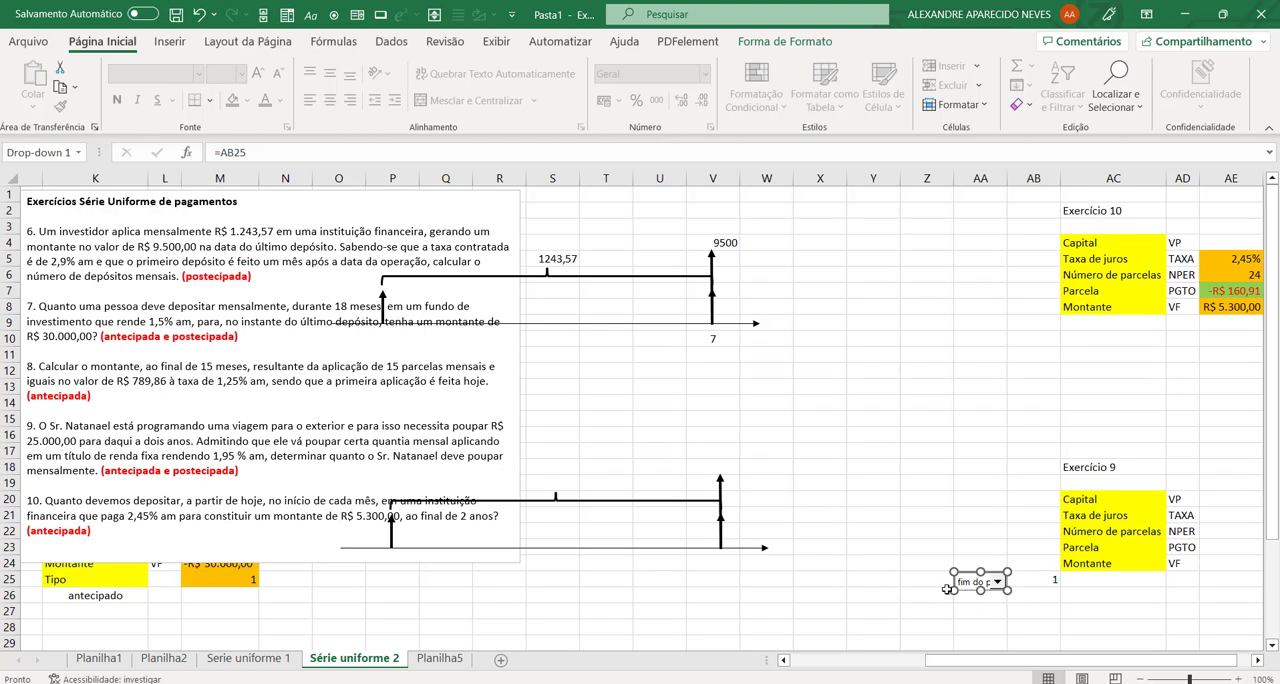
drag(953, 591, 901, 587)
click(980, 612)
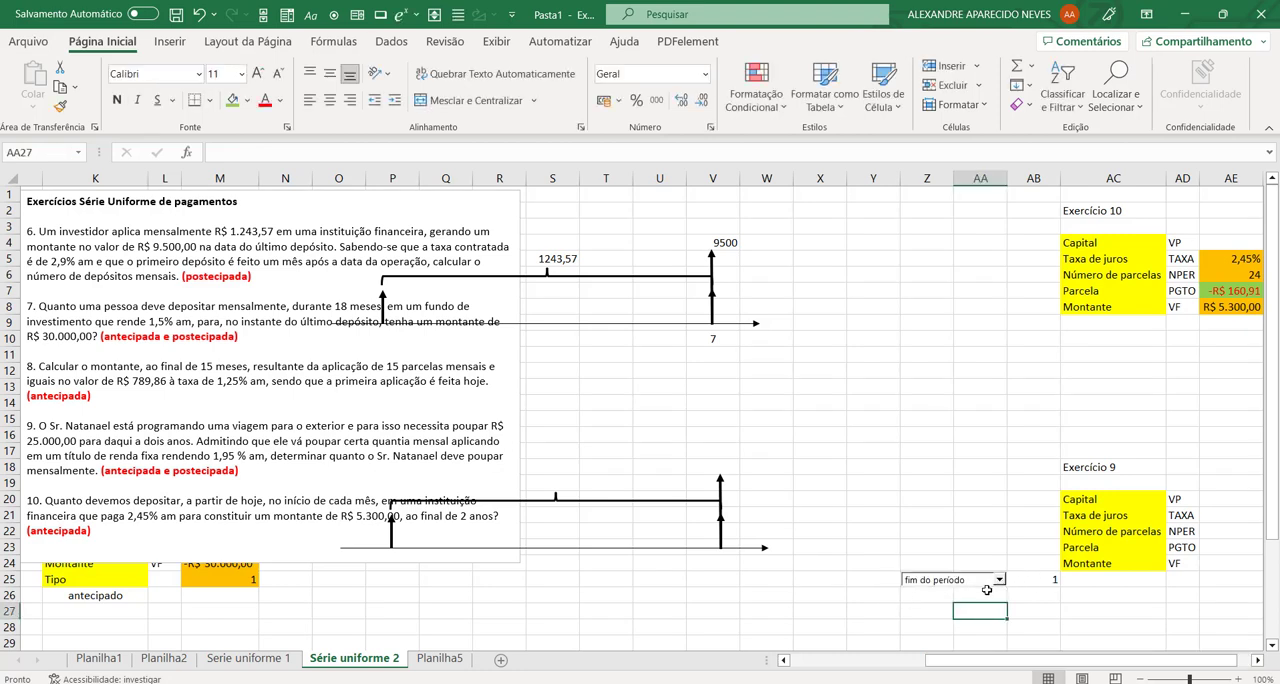
Step: Test the combo box by switching between início do período and fim do período, finishing on início do período
right_click(879, 612)
click(739, 534)
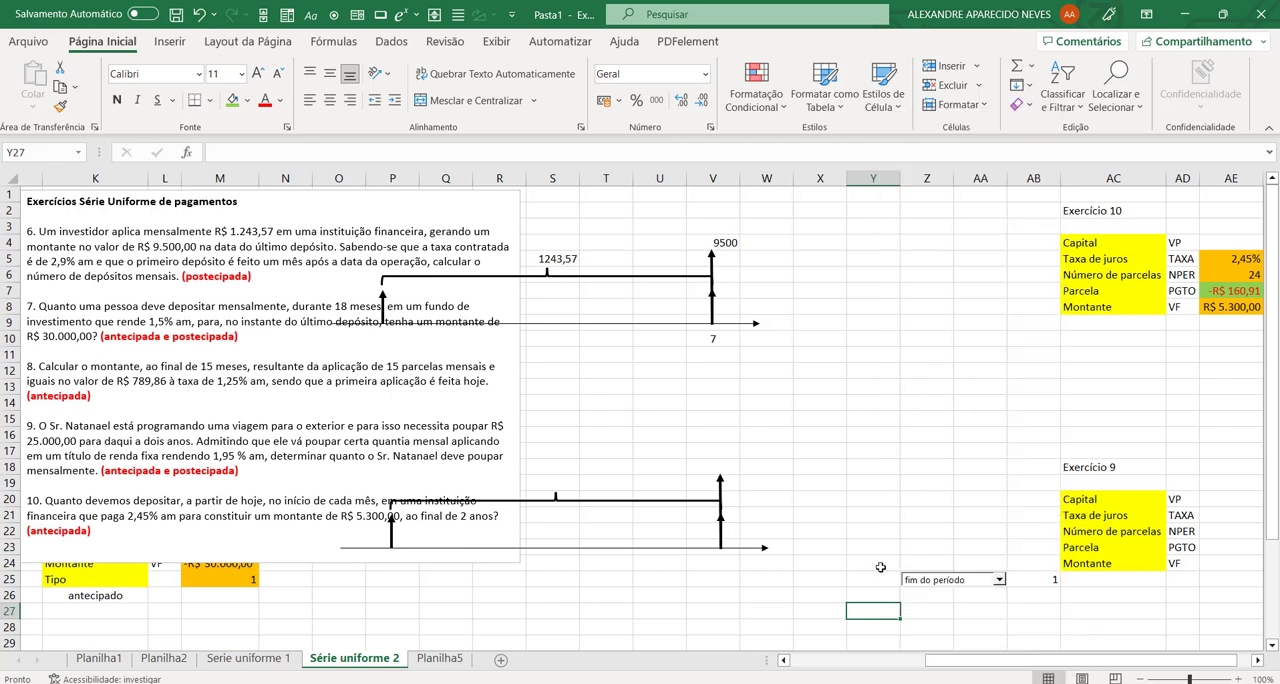
click(933, 580)
click(952, 604)
click(955, 580)
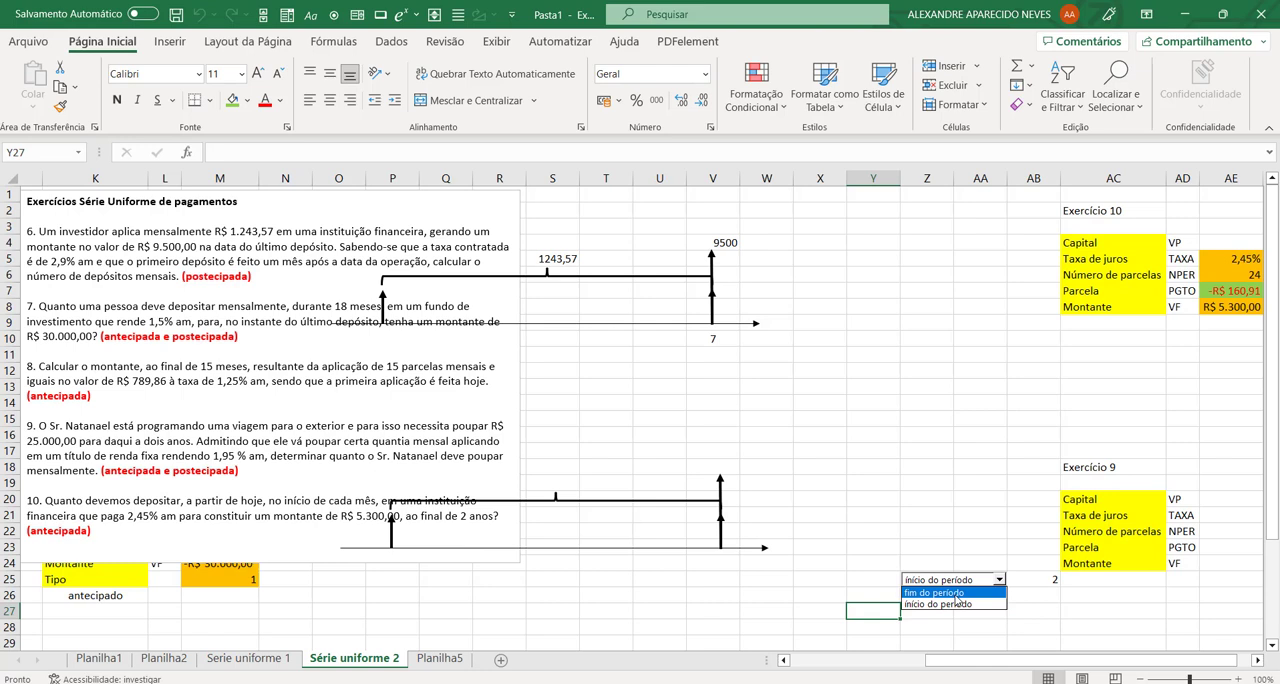
click(957, 593)
click(957, 580)
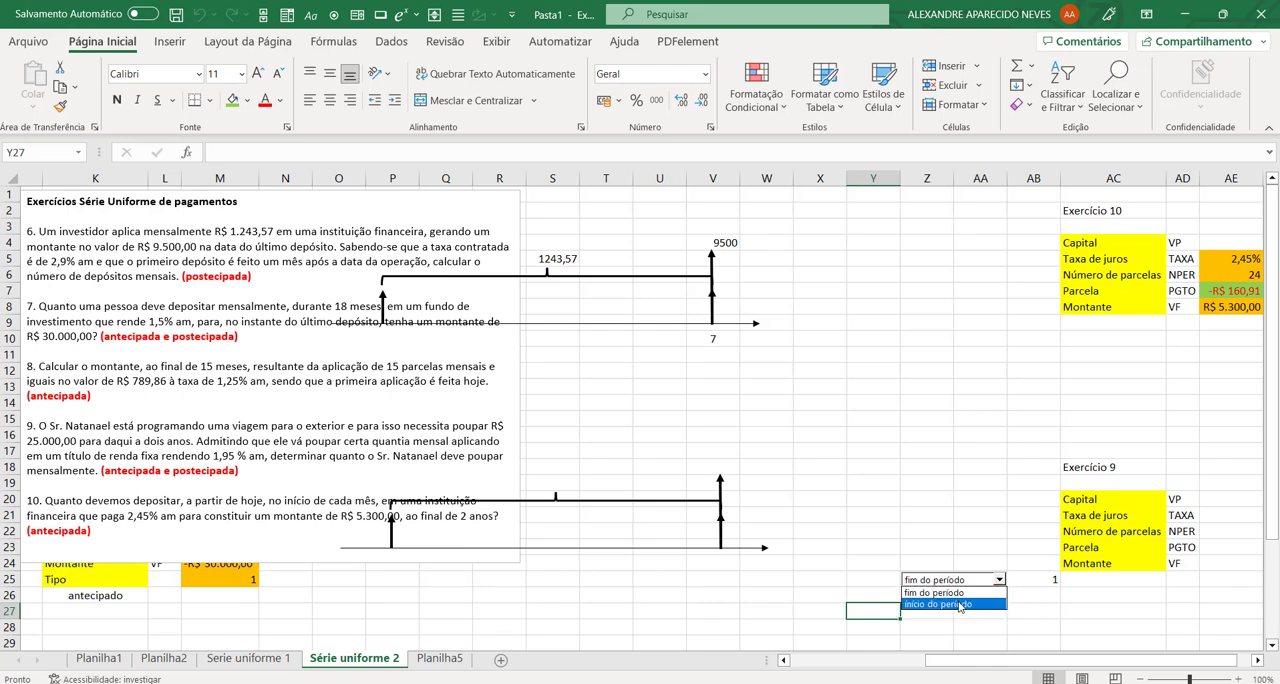
click(958, 605)
Step: Move the combo box over cell AB25 and widen it to span AB25 and AC25
right_click(948, 583)
key(Escape)
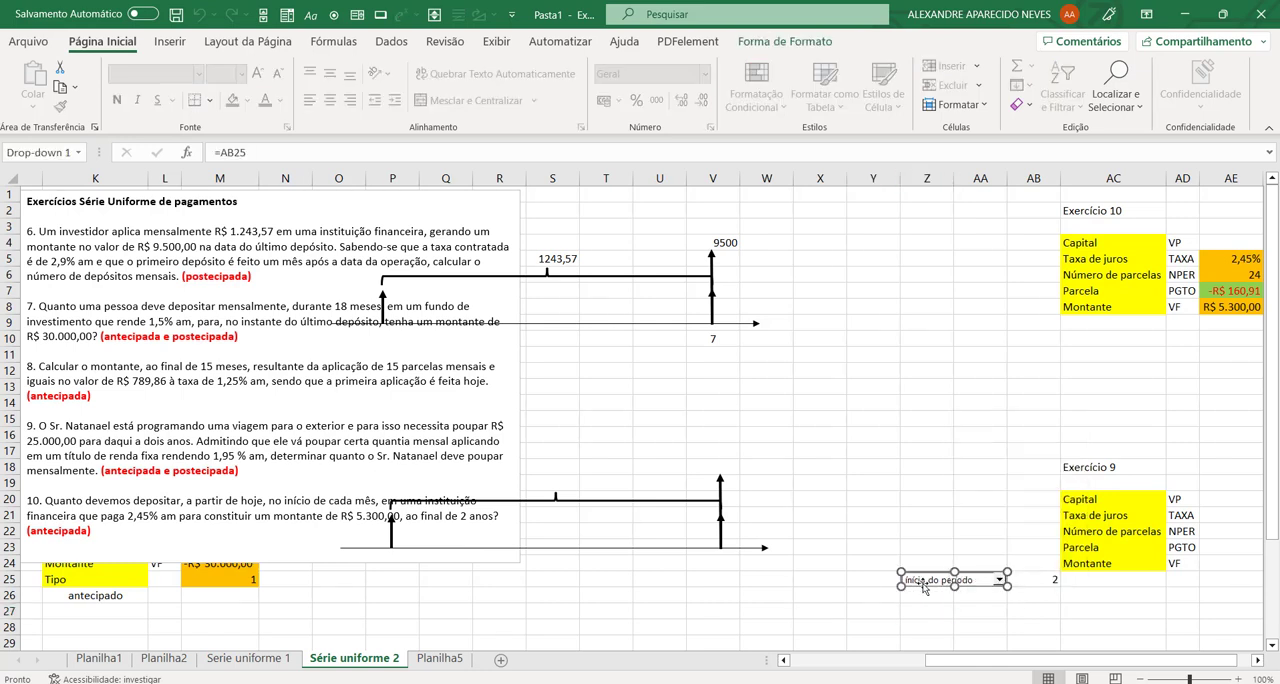
drag(924, 588, 1050, 580)
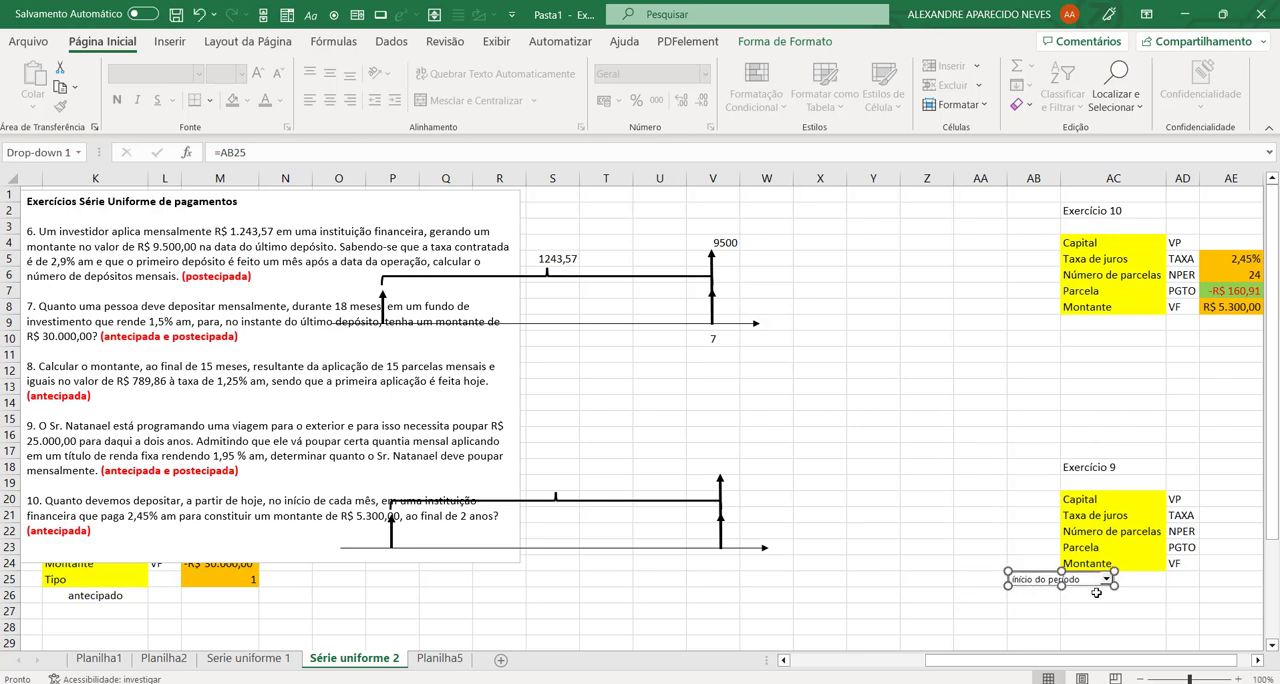
key(Delete)
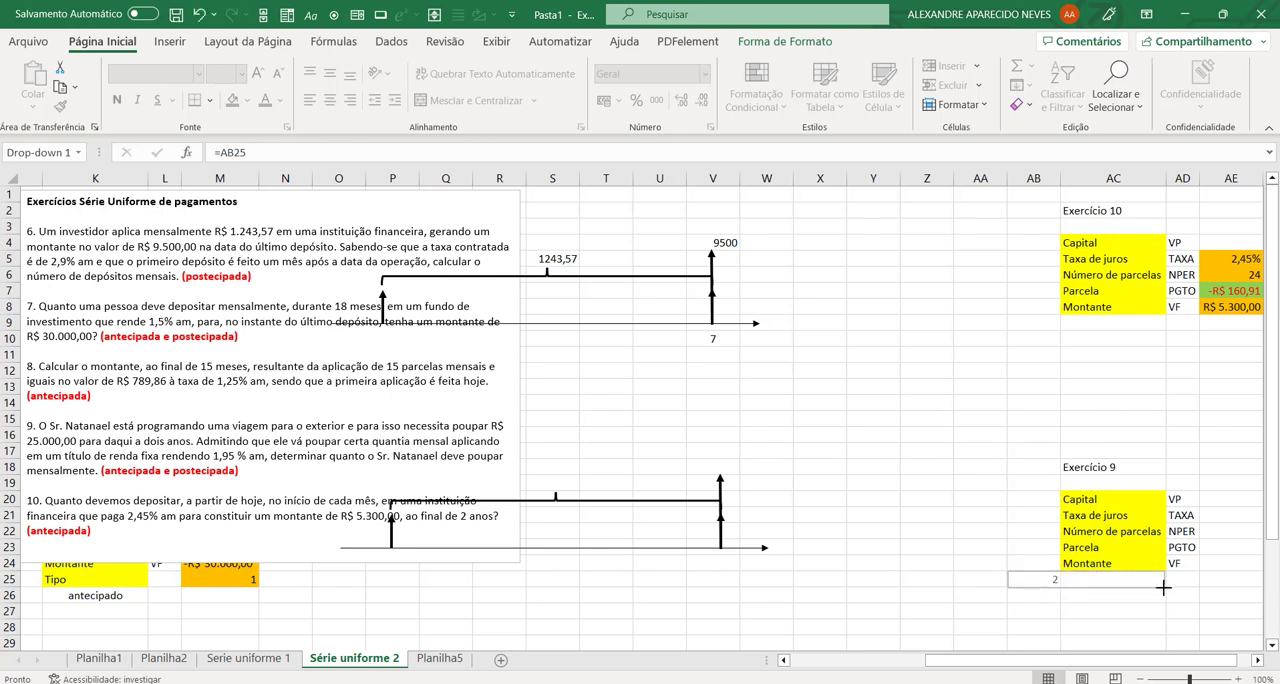
drag(1164, 588, 1166, 588)
click(1115, 624)
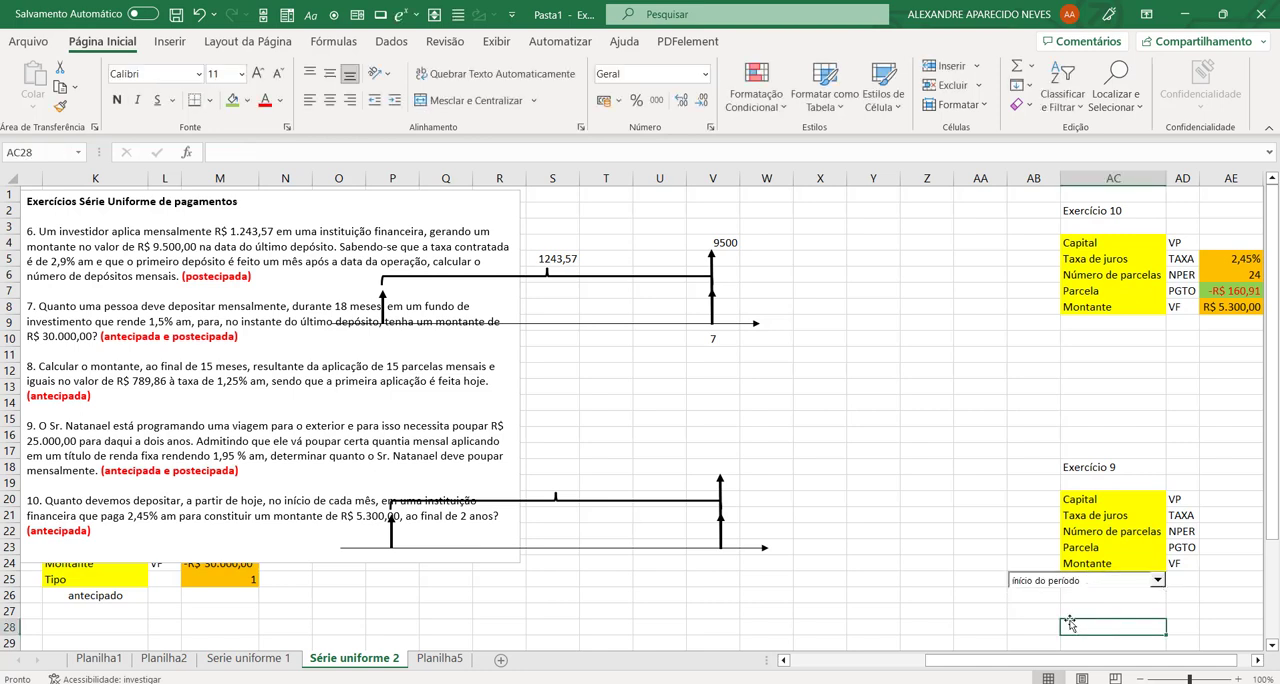
Step: Shrink the combo box so that it covers only cell AB25 and uncovers AC25
click(1128, 587)
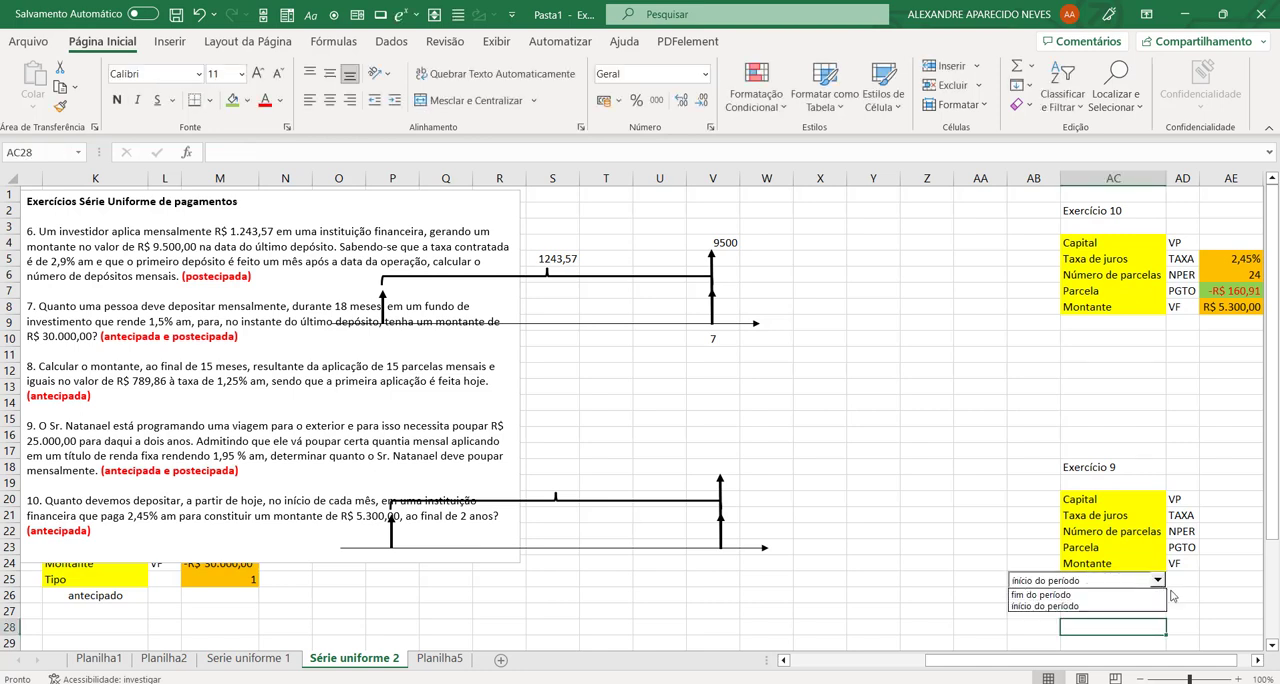
click(1140, 583)
right_click(1141, 582)
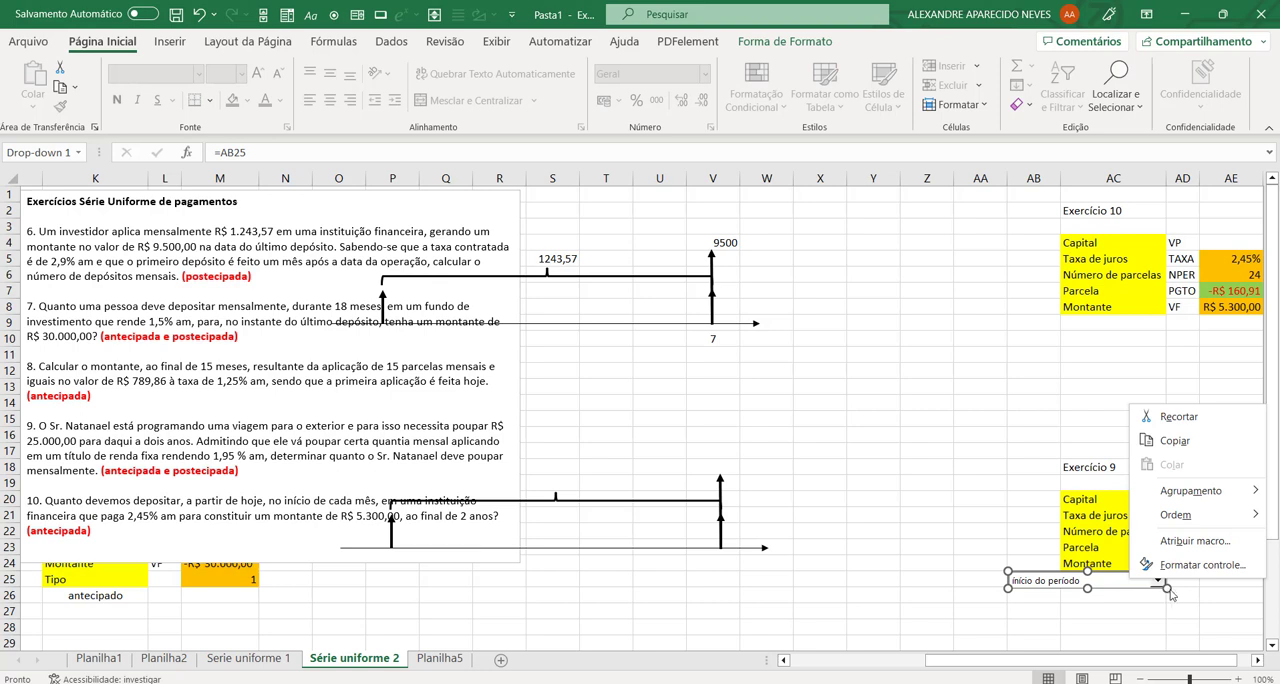
click(1167, 589)
drag(1167, 589, 1061, 585)
Step: Enter the formula =índice(tipo_parcela;ab25) in cell AC25 to return the code of the chosen payment type
click(1118, 578)
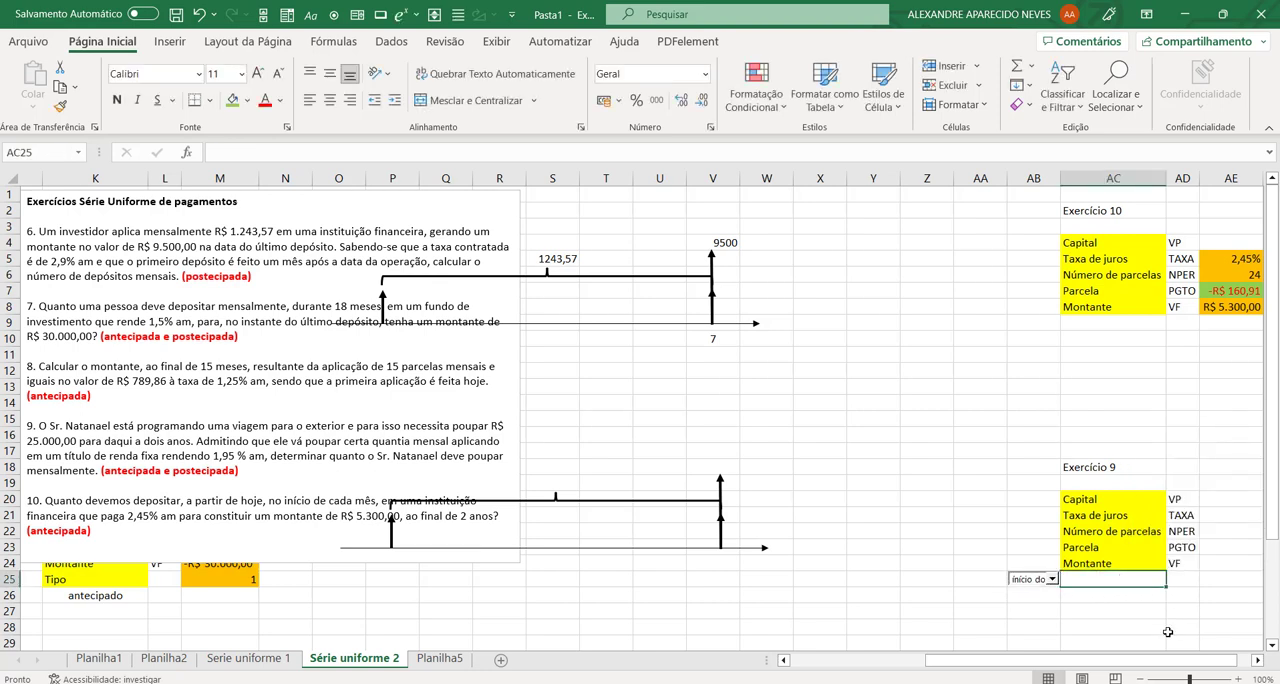
text(=)
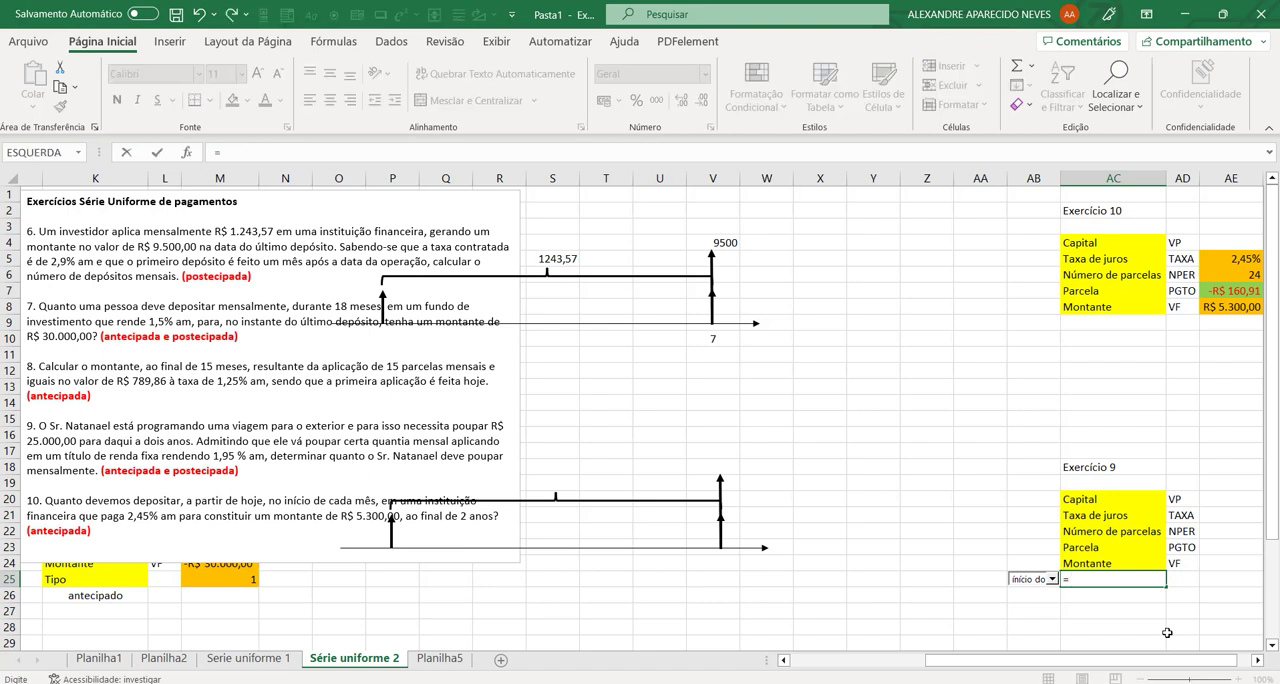
text(índic)
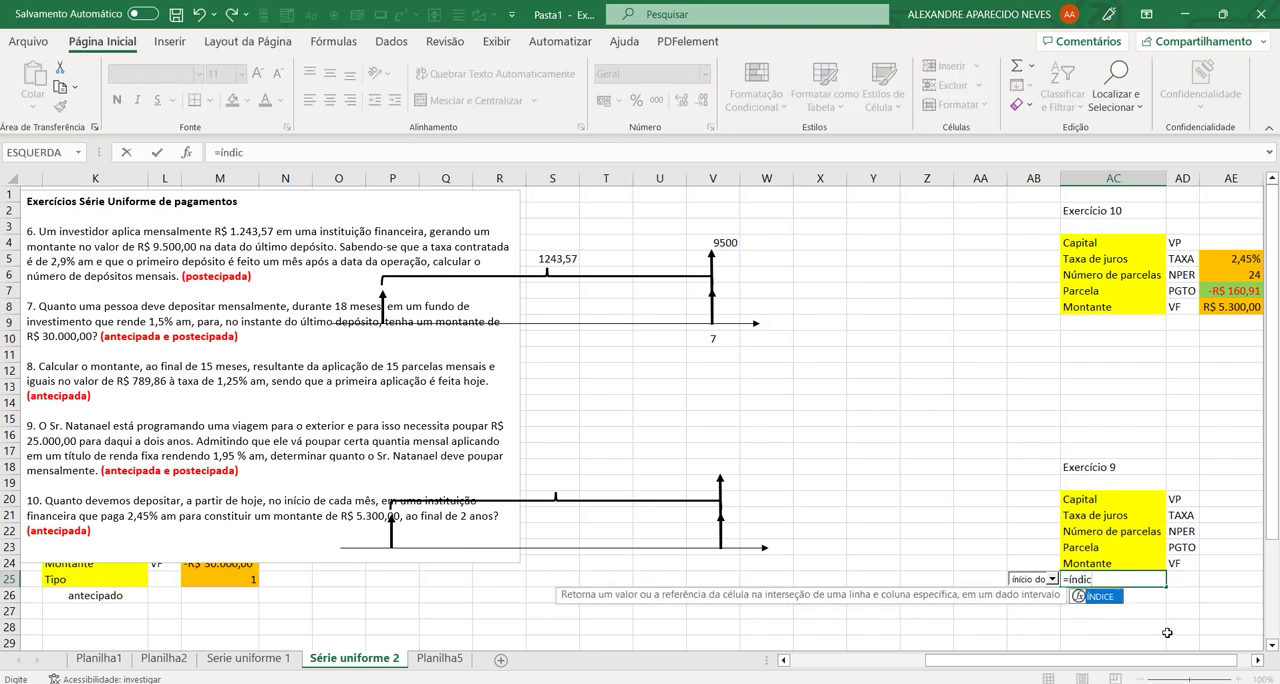
text(e()
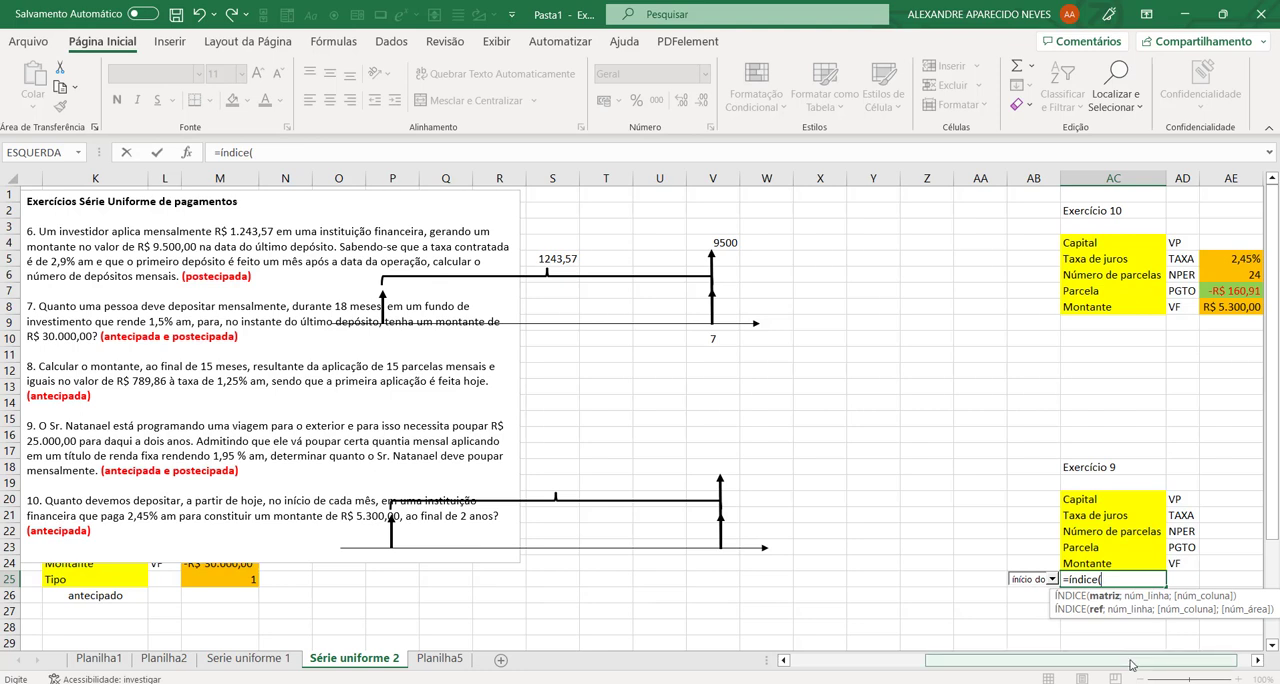
text(tipo)
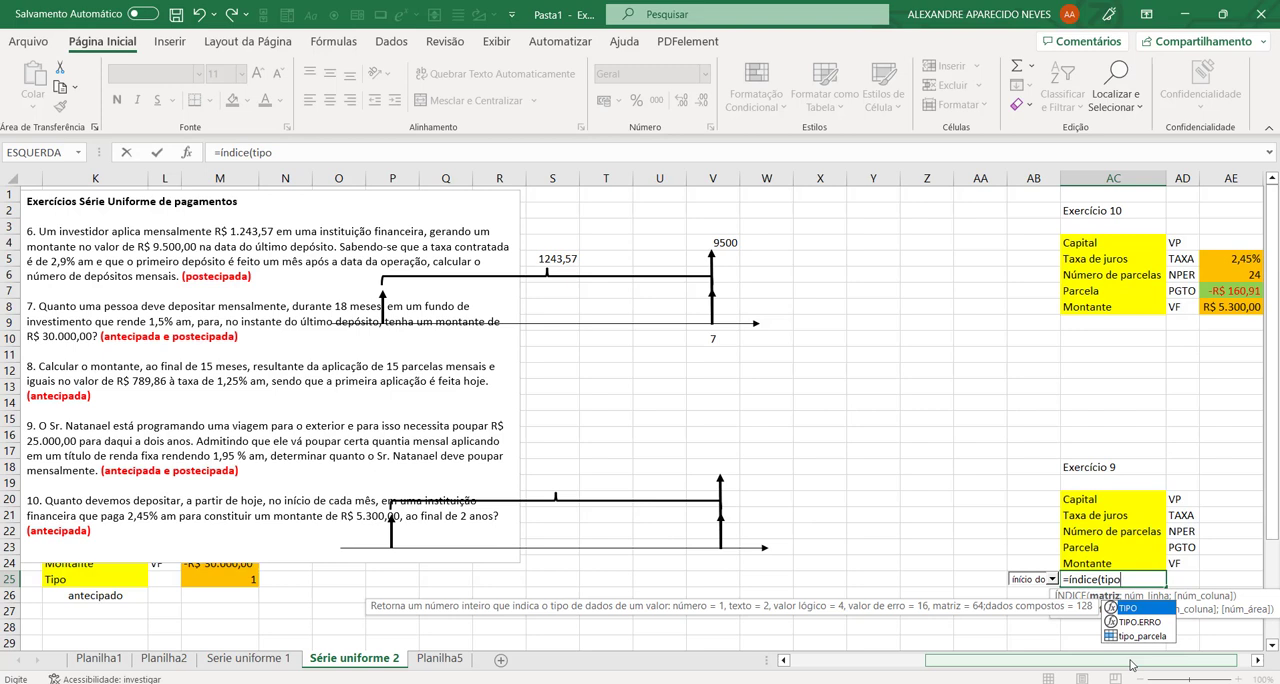
text(_parce)
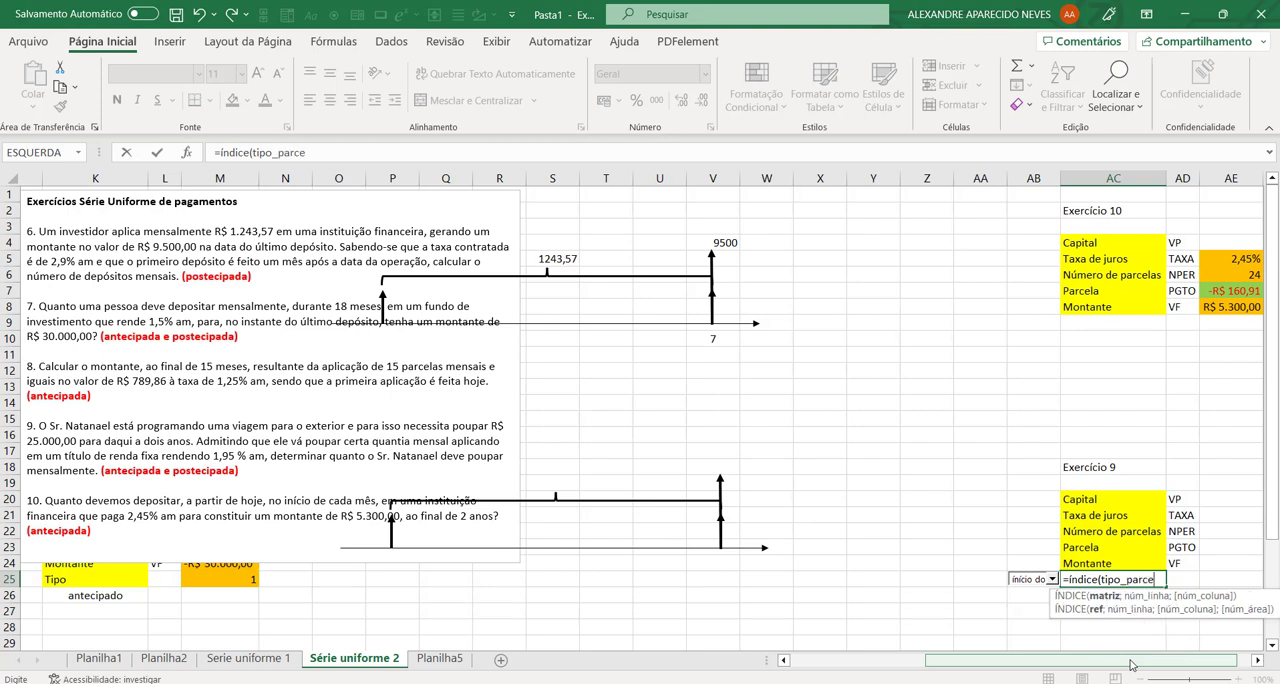
text(la;)
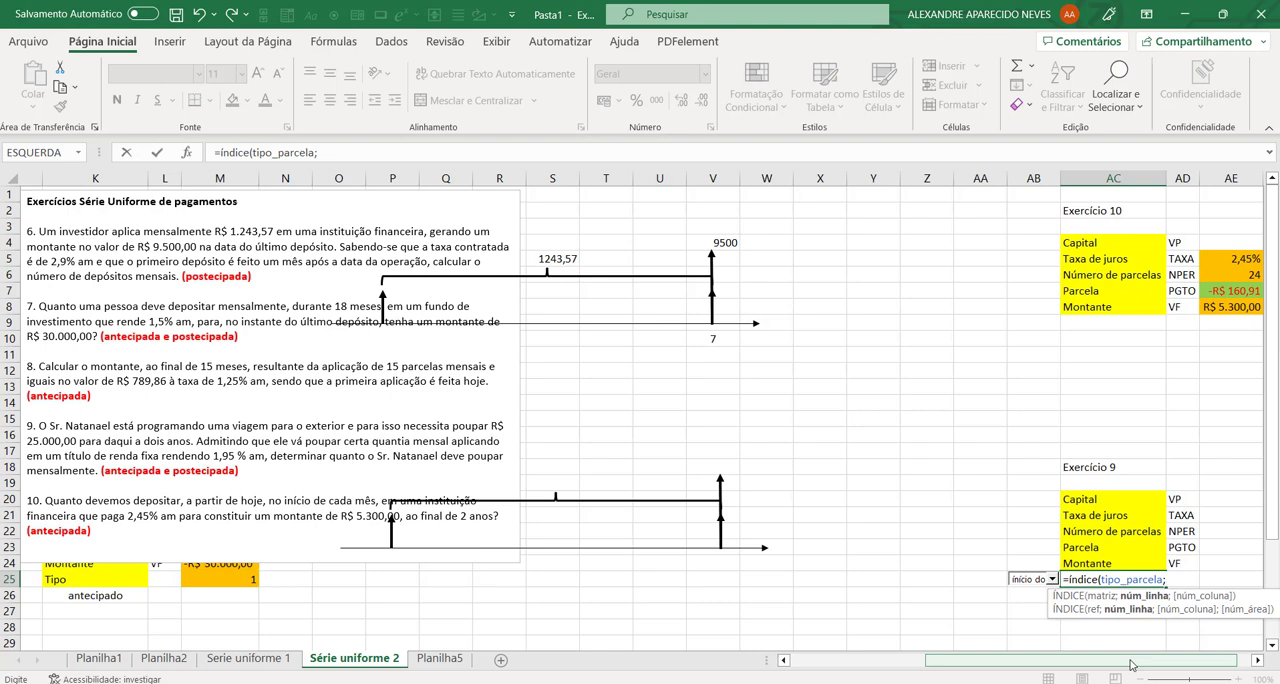
text(ab25))
key(Return)
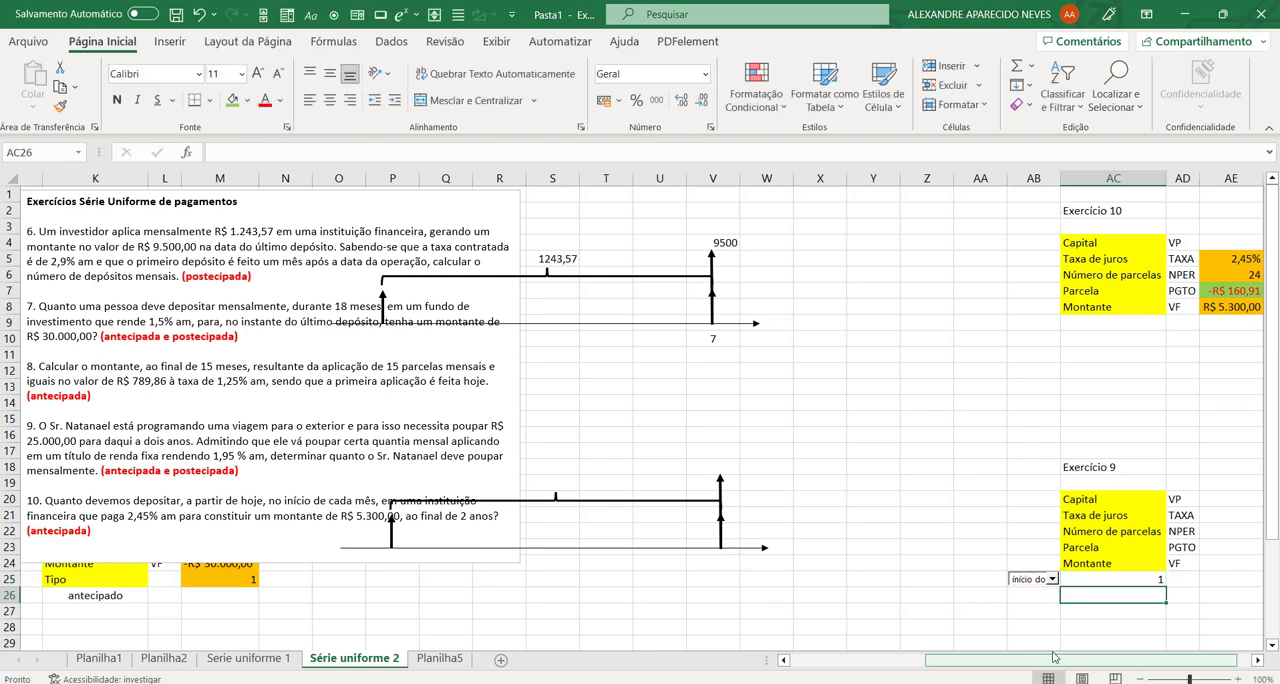
Step: Alternate the combo box between fim do período and início do período to test the AC25 formula, finishing on fim do período
click(1052, 580)
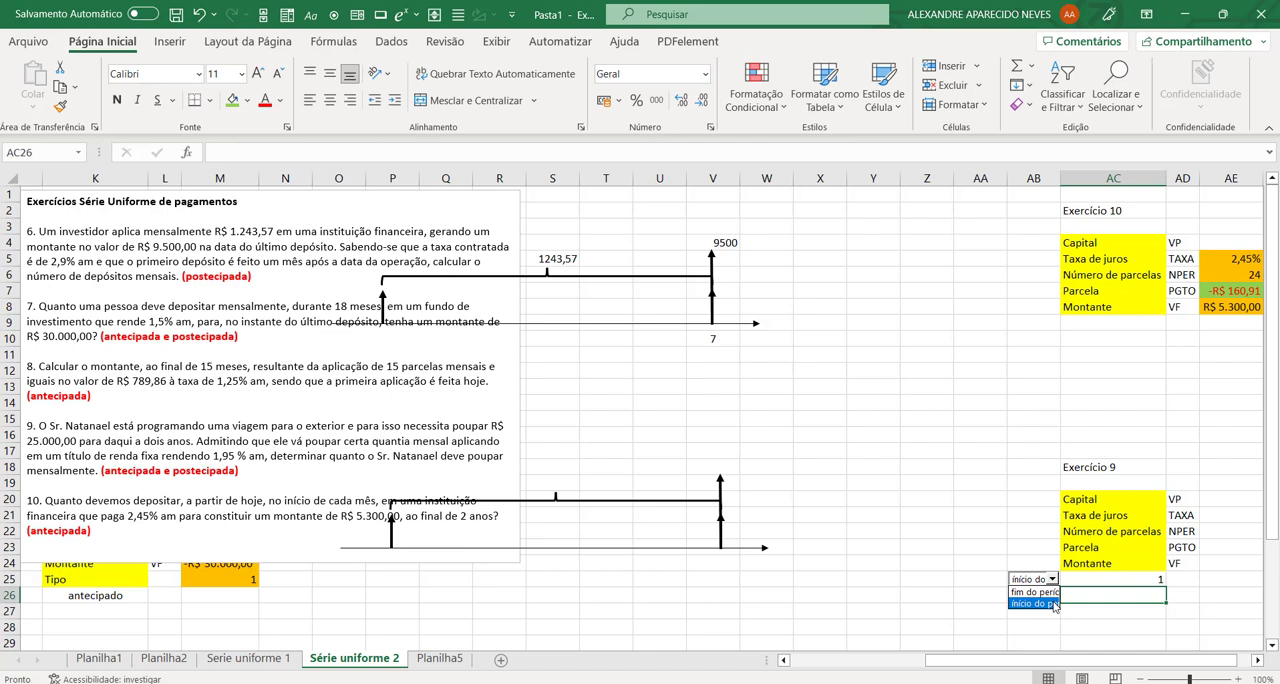
click(1038, 592)
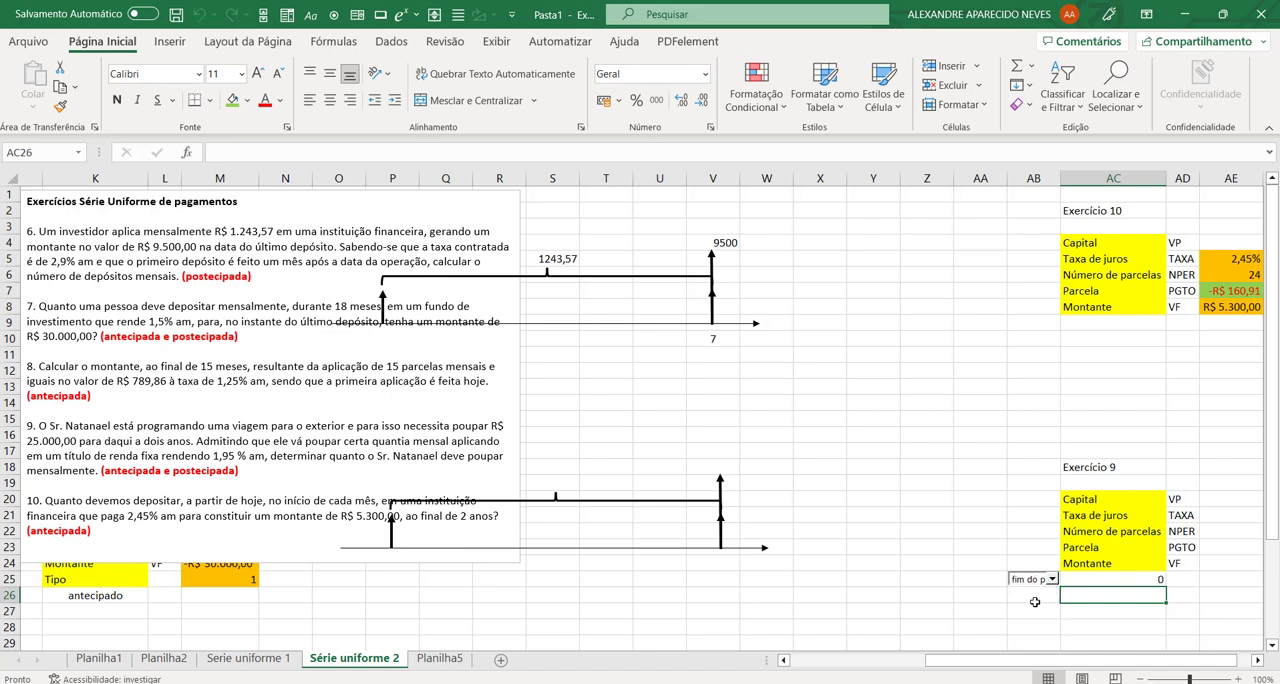
click(1052, 580)
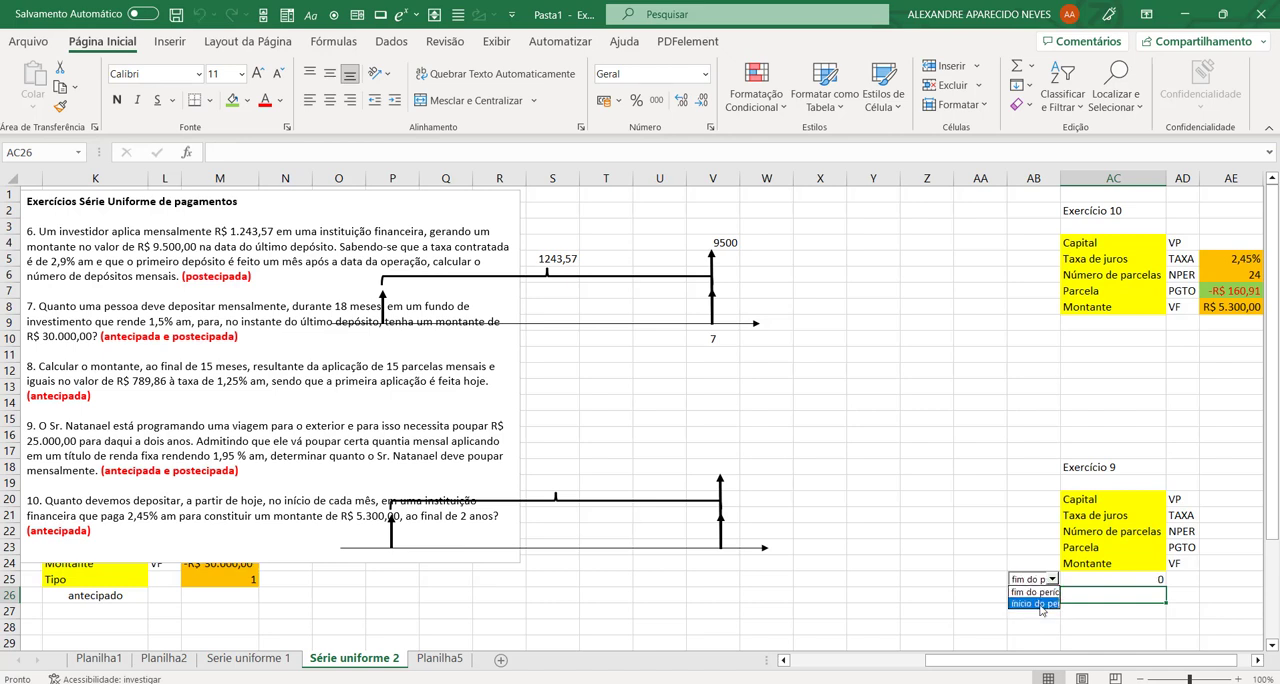
click(1038, 604)
click(1041, 583)
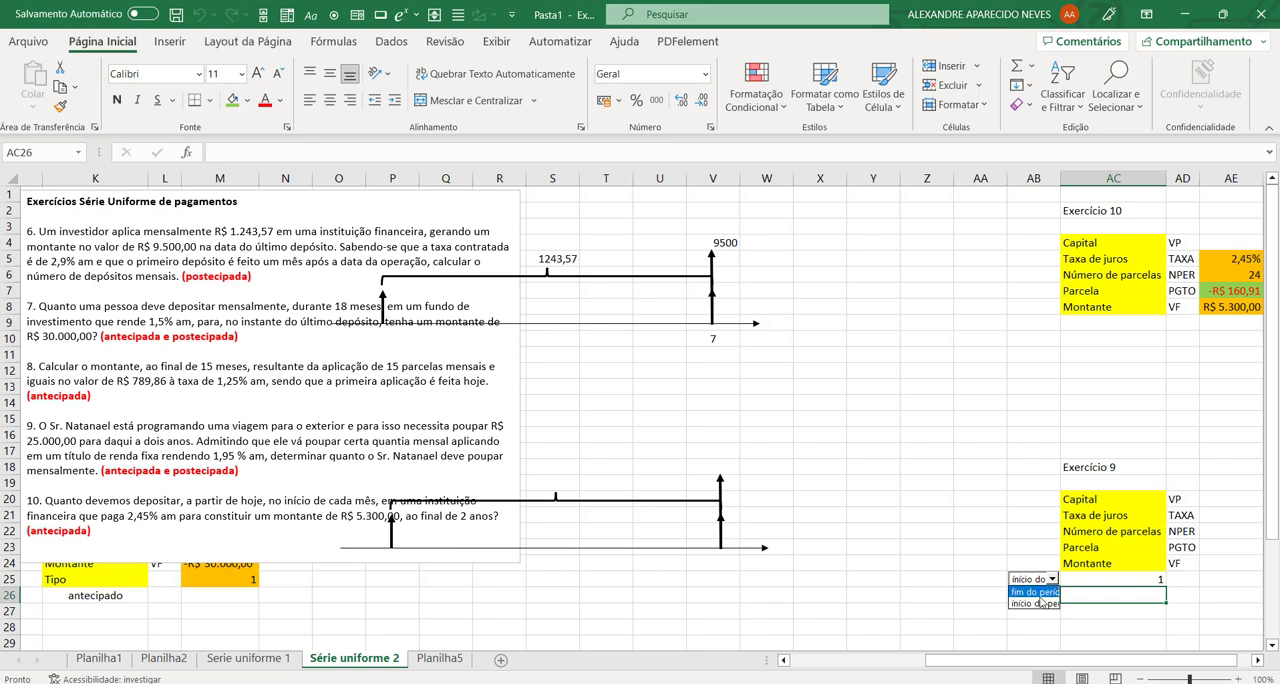
click(1038, 593)
click(1029, 613)
Step: Widen the combo box across AB25 and AC25 so that it hides the linked cell and the formula cell
right_click(1046, 586)
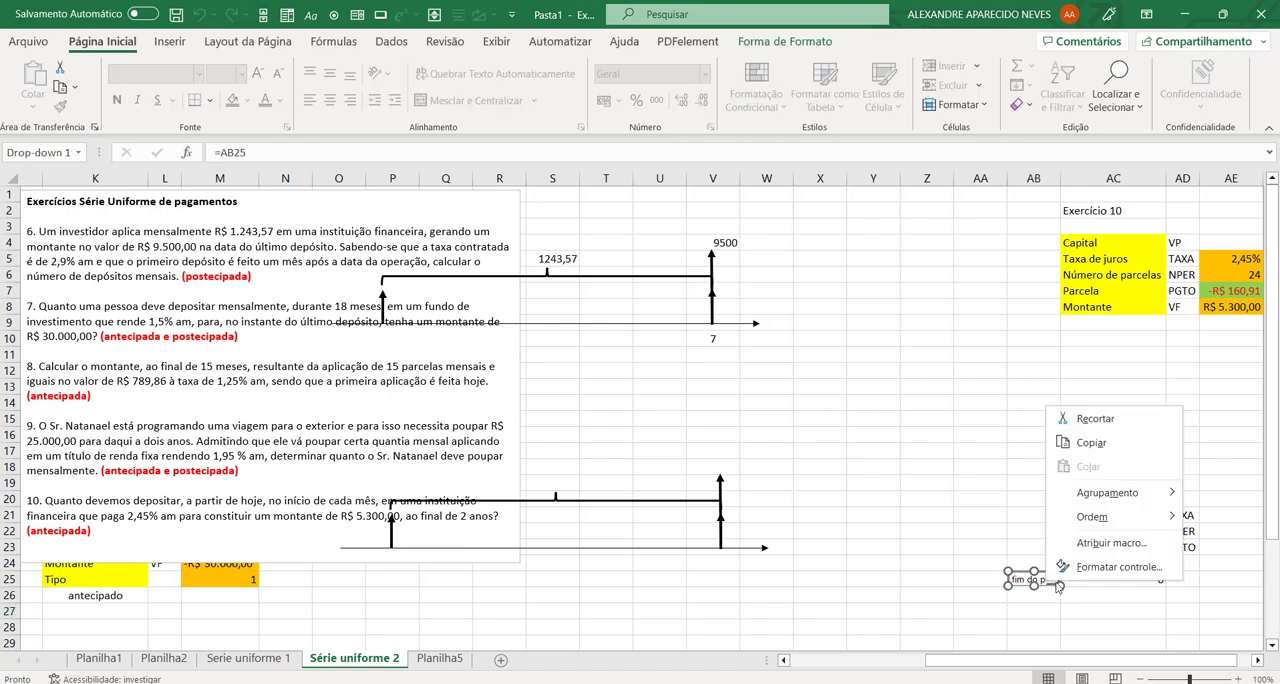
key(Escape)
drag(1058, 580, 1166, 588)
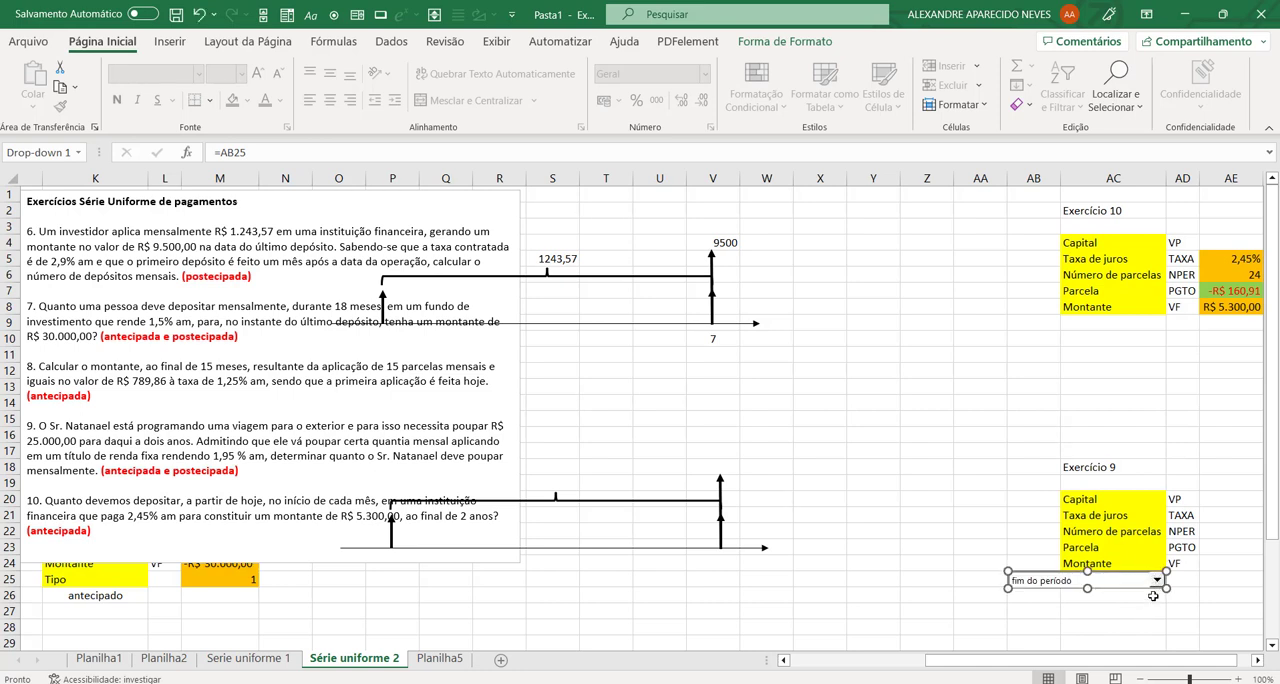
click(1134, 609)
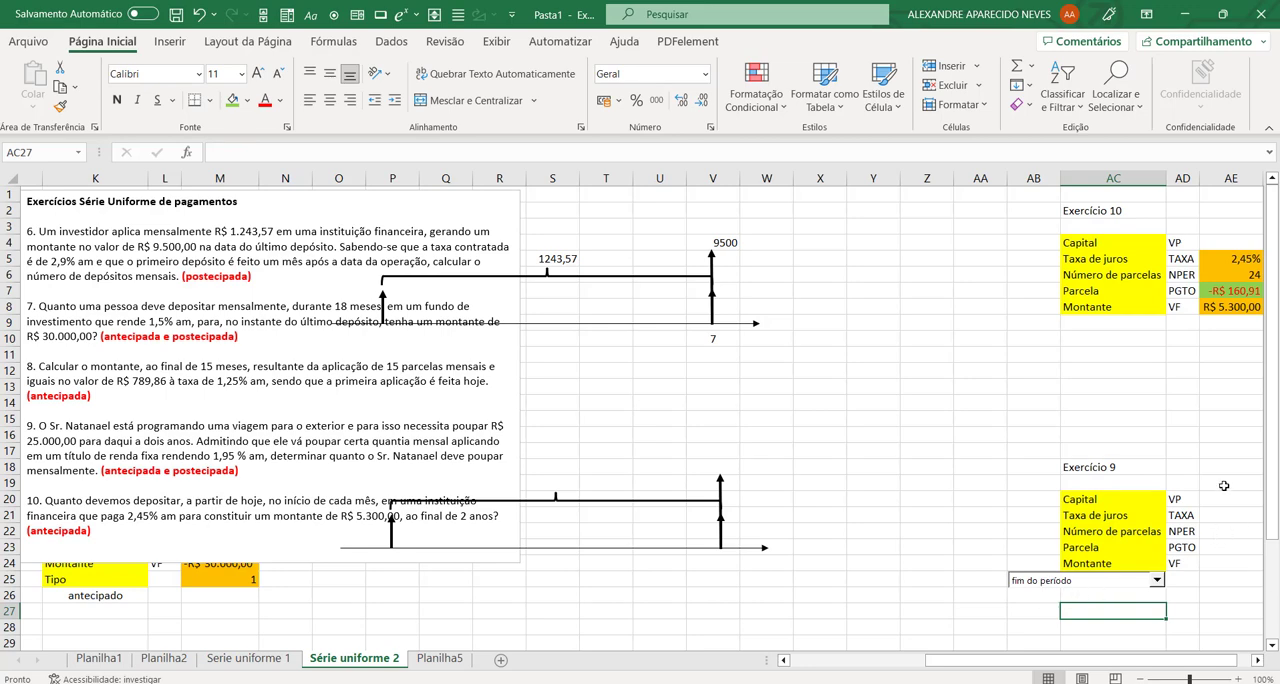
Step: Move the exercise text box back over columns A to I to uncover the exercise 6 and 7 tables
click(1258, 661)
click(1258, 661)
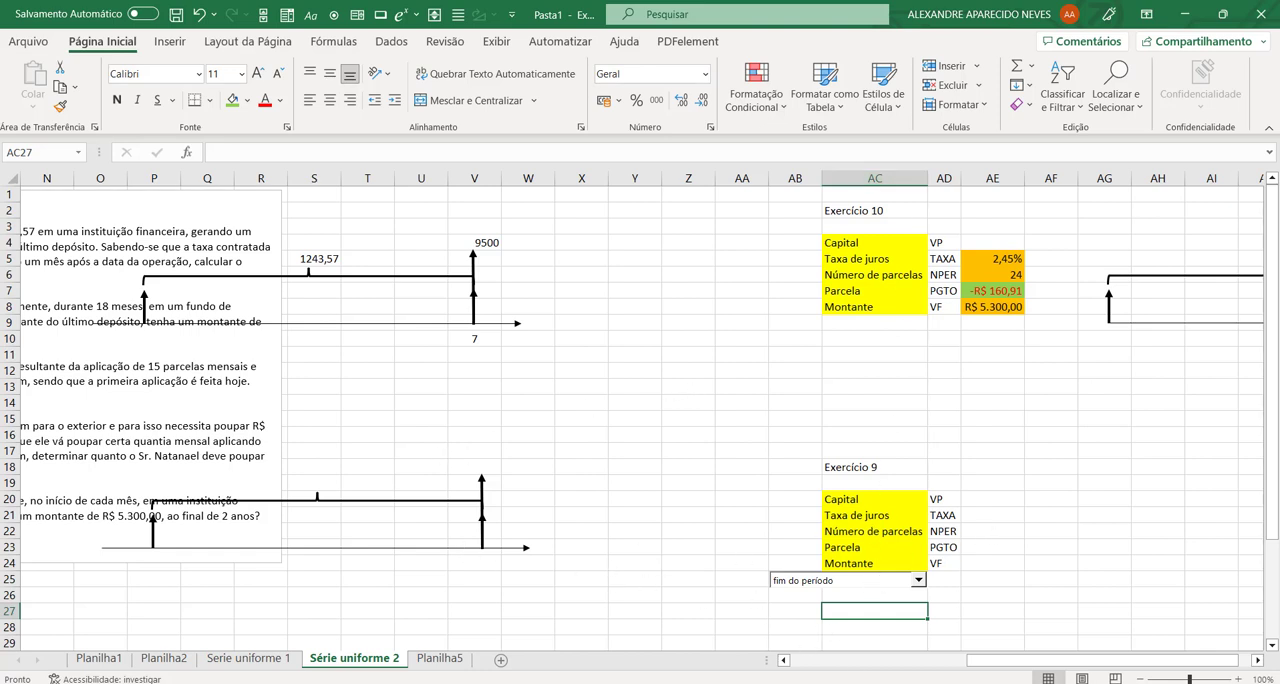
drag(998, 661, 836, 660)
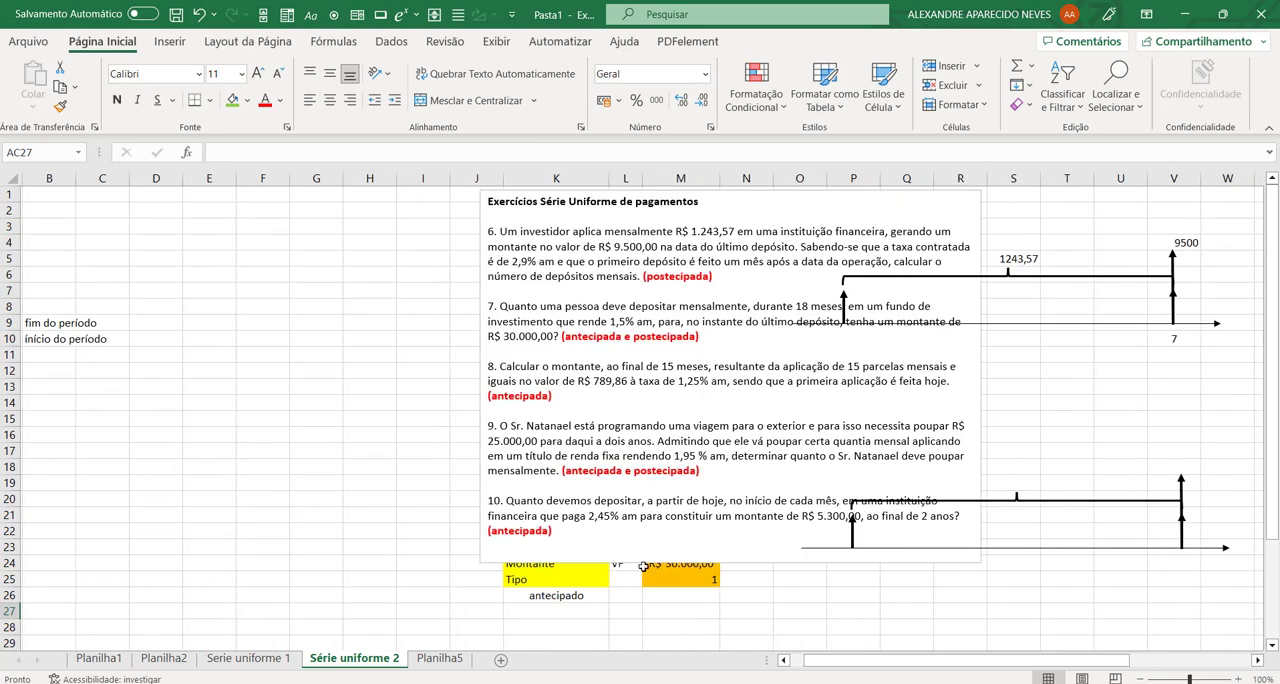
click(572, 543)
drag(580, 564, 100, 560)
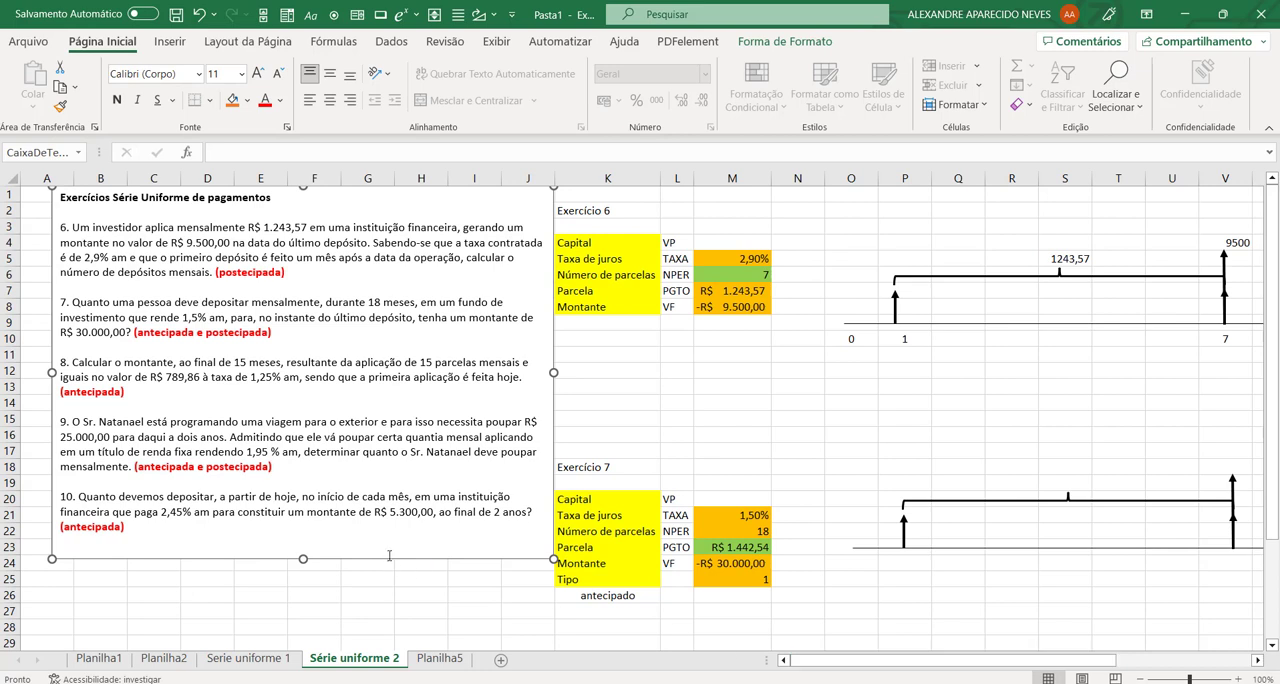
click(390, 557)
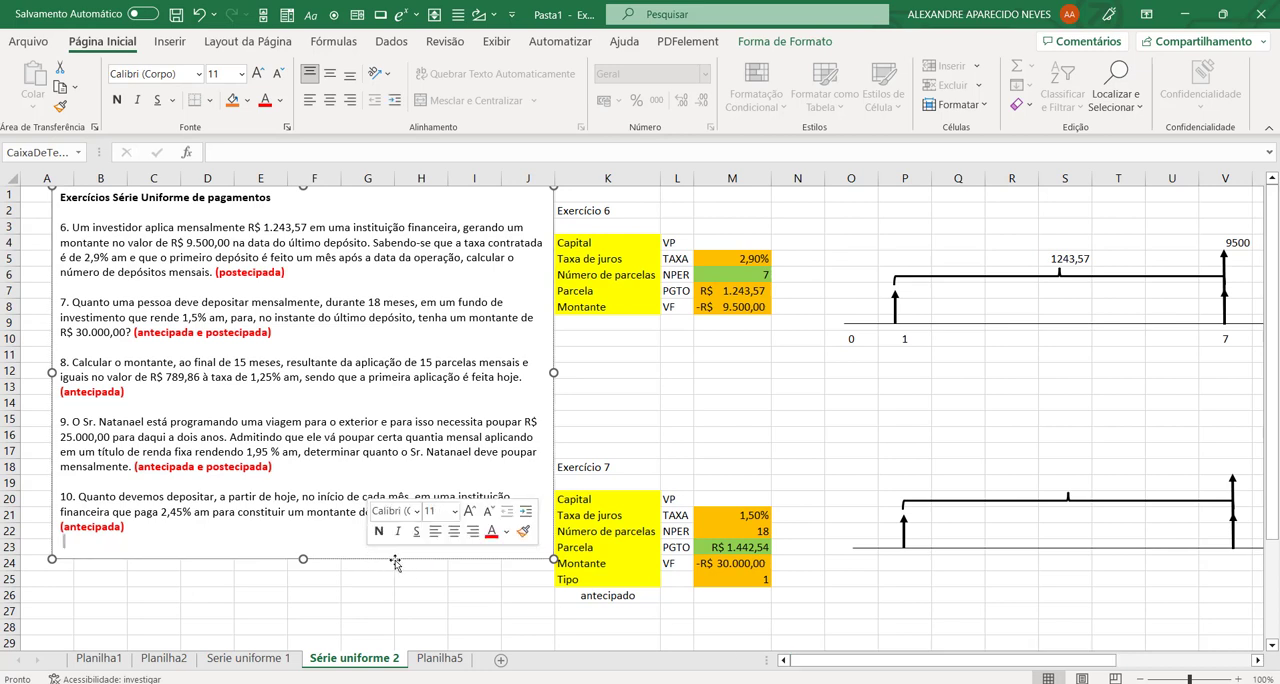
drag(372, 563, 340, 565)
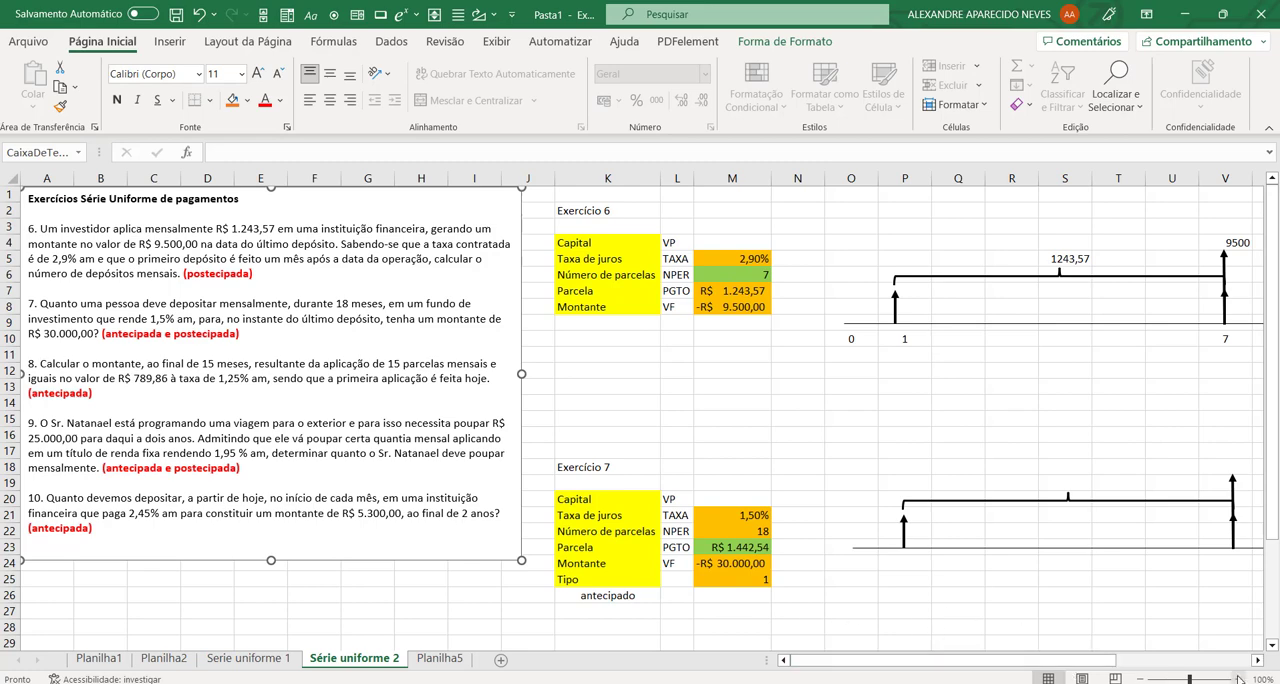
Step: Enter -25000 as exercise 9's future value (Montante) in cell AE24
drag(1110, 668, 1244, 640)
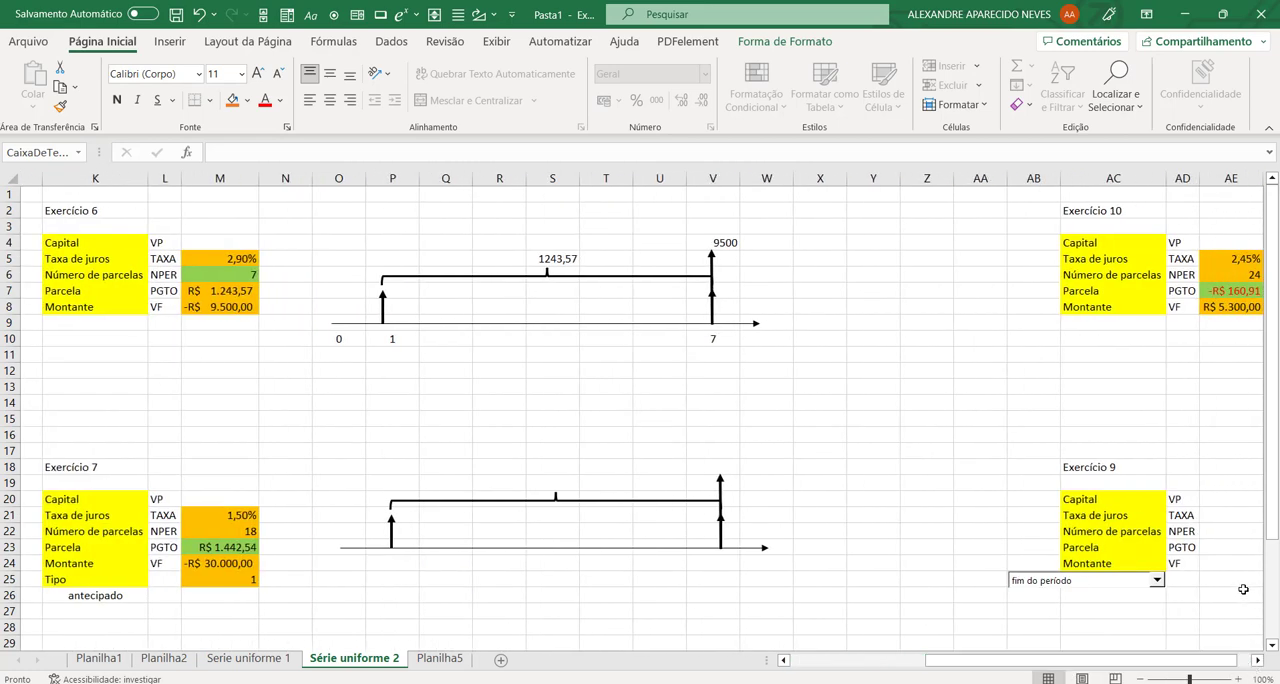
click(1227, 560)
text(-2)
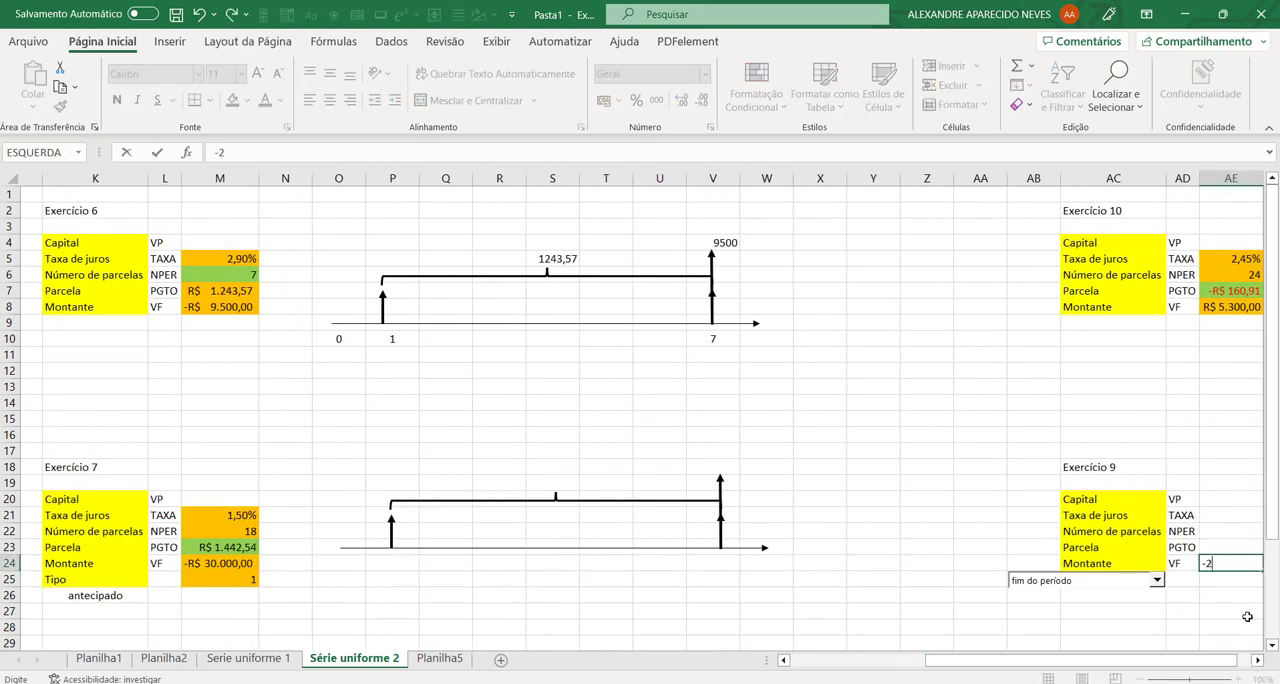
text(5000)
key(Return)
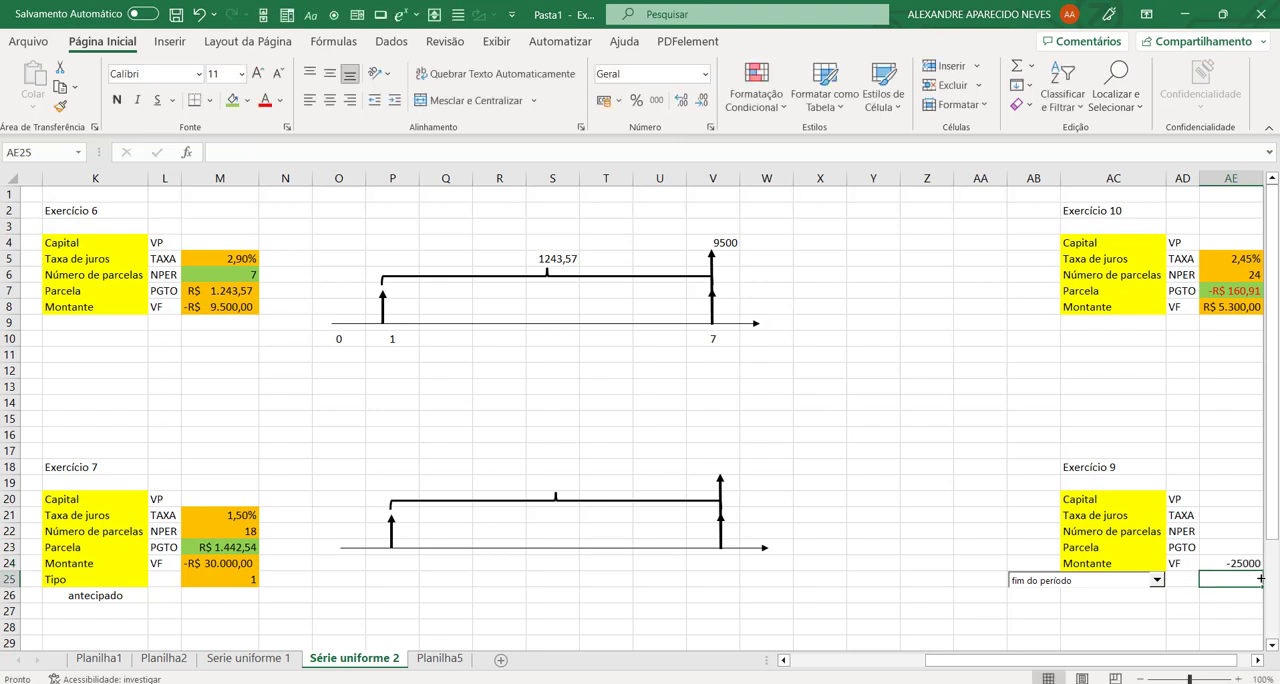
Step: Enter 24 as exercise 9's number of installments in AE22 and 1,95% as its interest rate in AE21
click(1238, 531)
text(24)
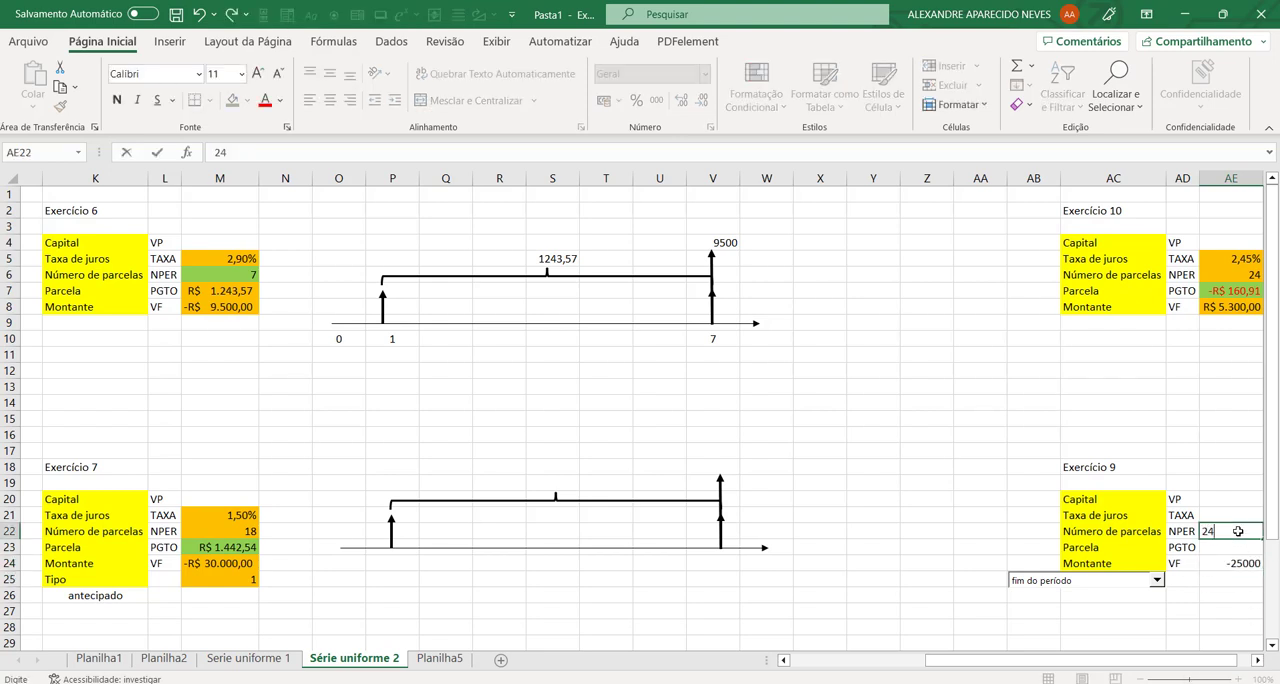
key(Return)
mouse_move(990, 661)
mouse_down()
mouse_move(855, 672)
mouse_move(1000, 665)
mouse_up()
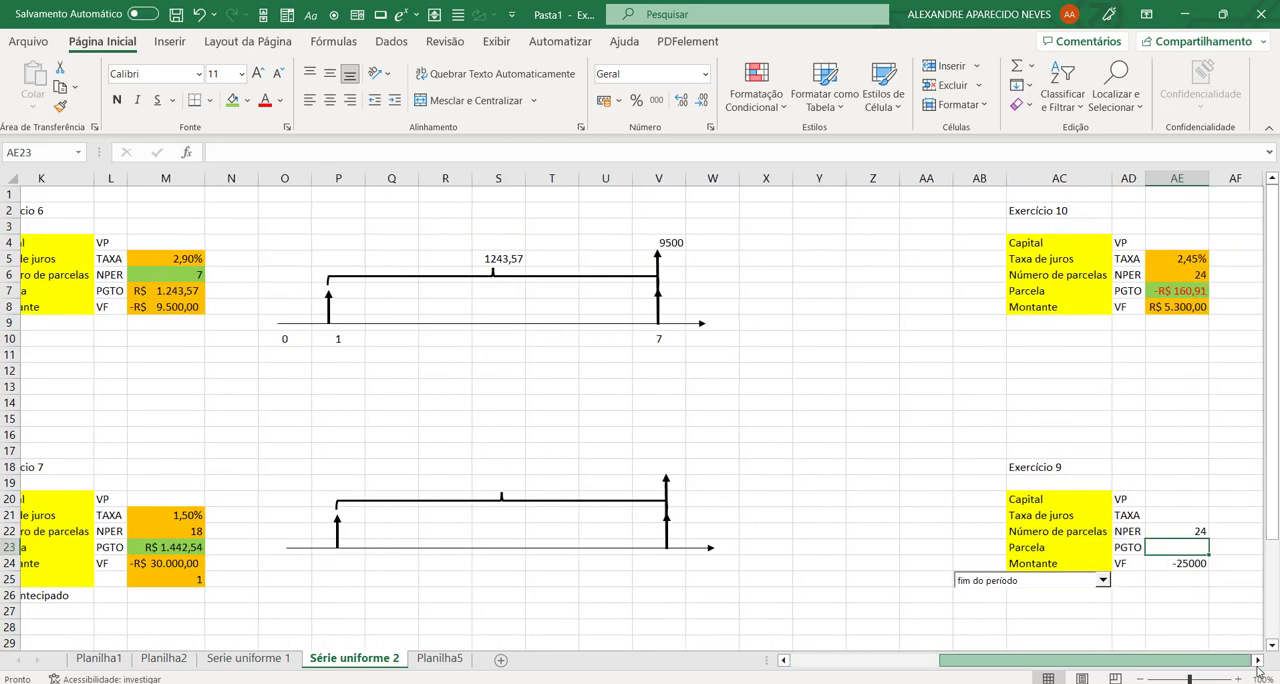
click(1175, 516)
text(1,95)
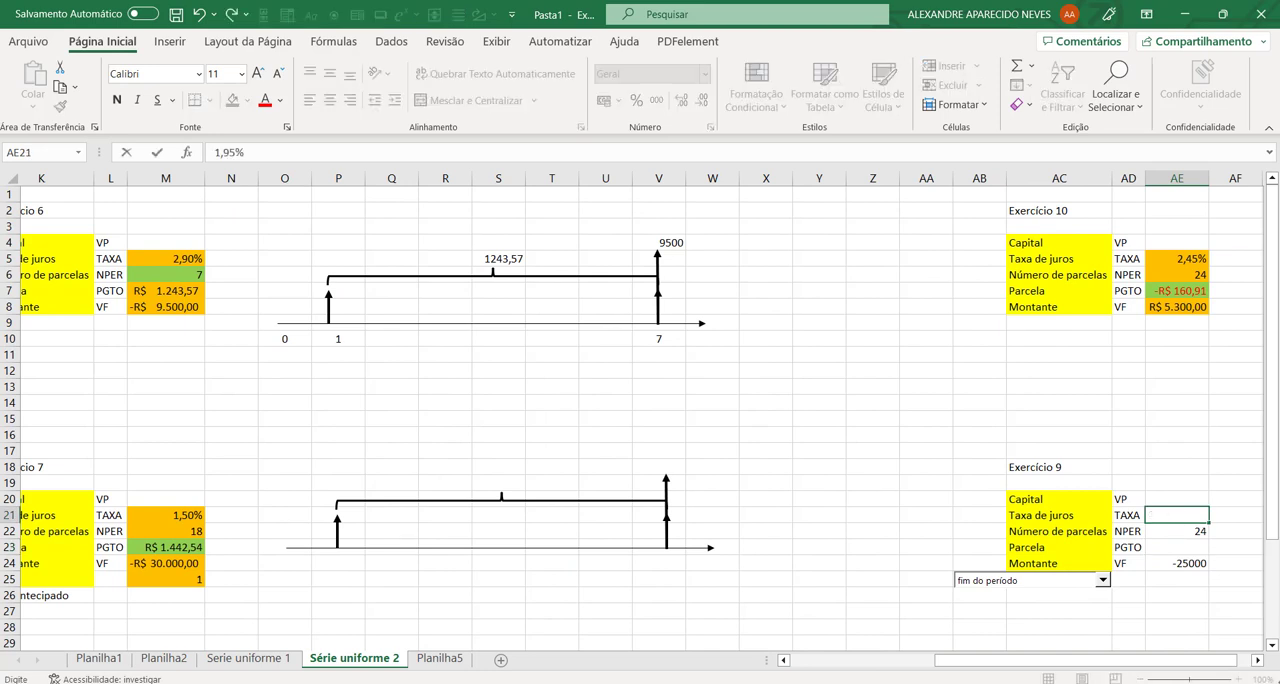
key(Return)
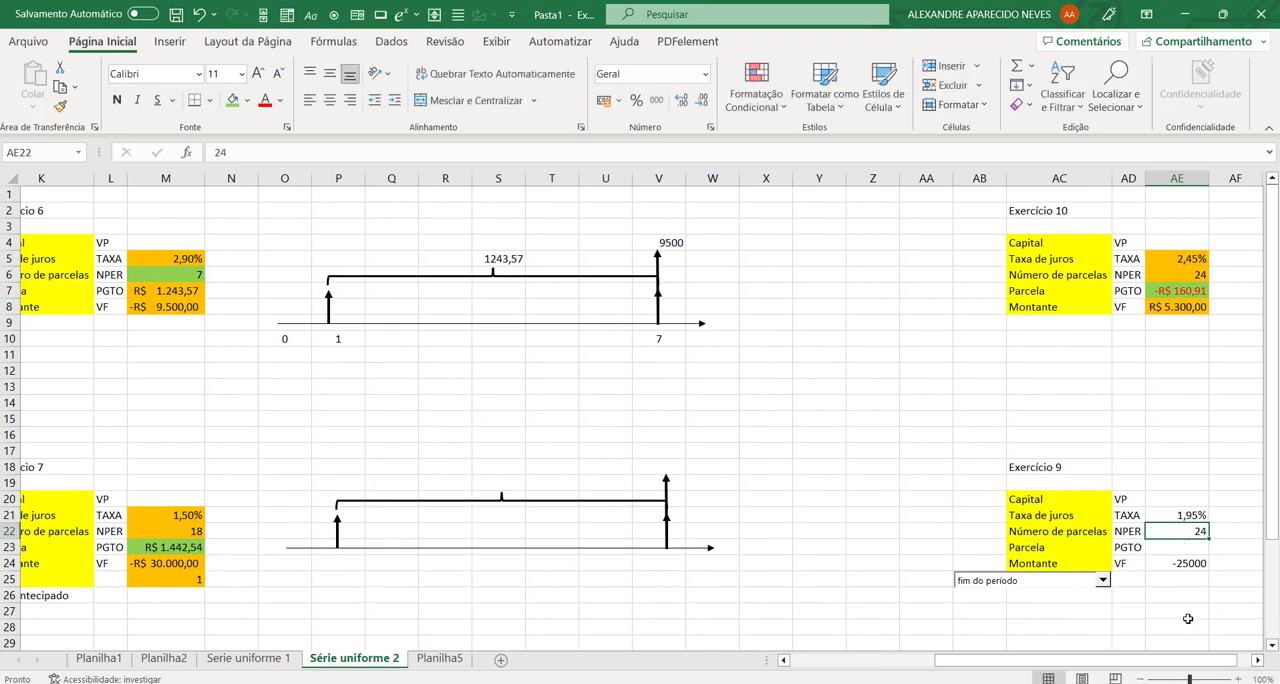
Step: Move the payment-type combo box over columns Y to AA to uncover the linked cell AB25 and the formula cell AC25
click(1180, 546)
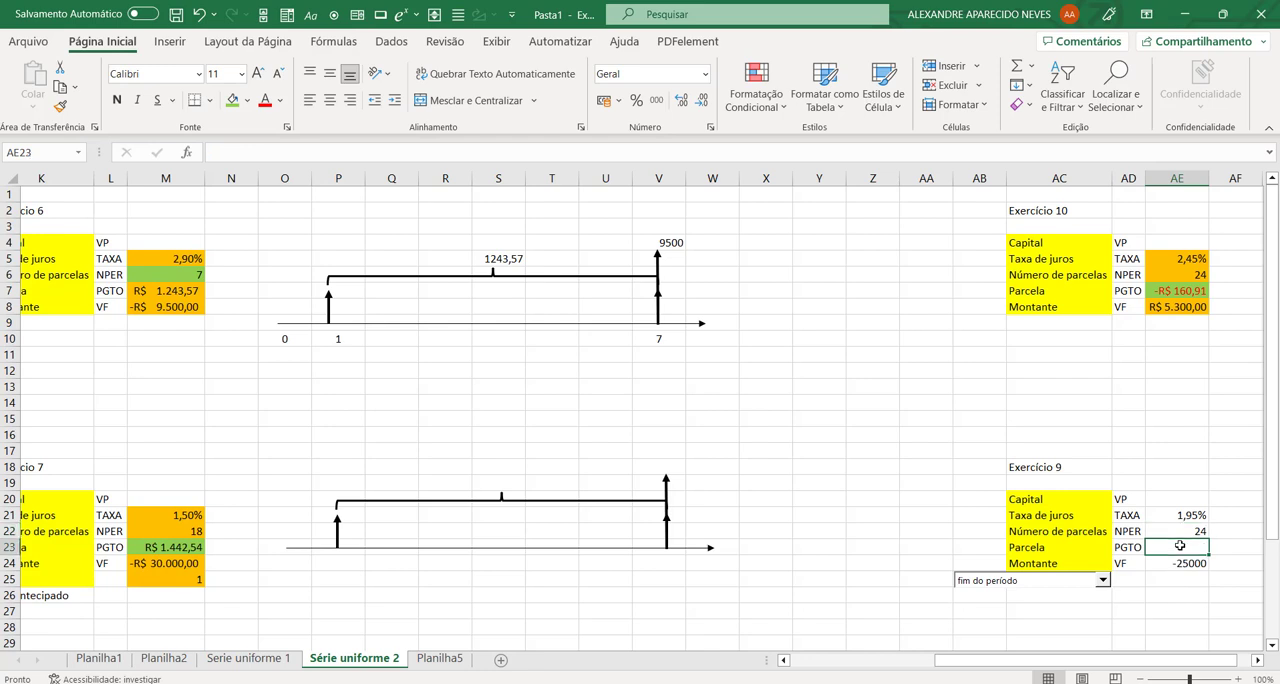
right_click(1055, 590)
click(1053, 587)
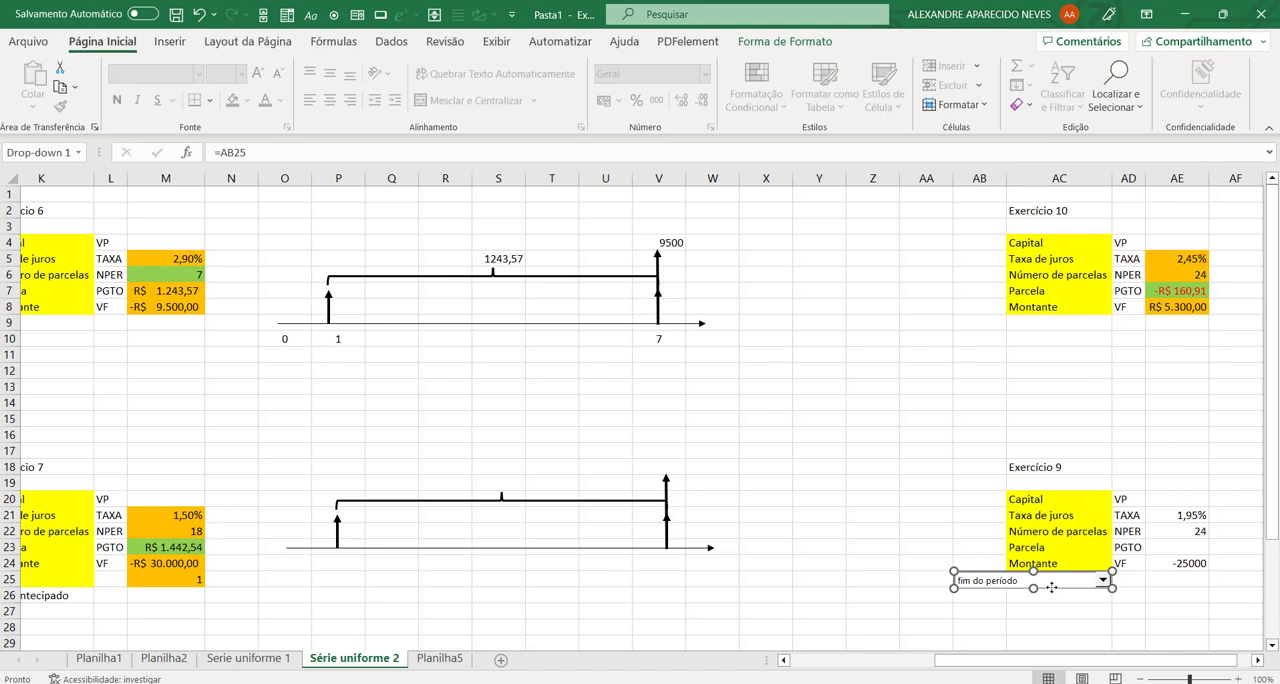
drag(1052, 587, 891, 586)
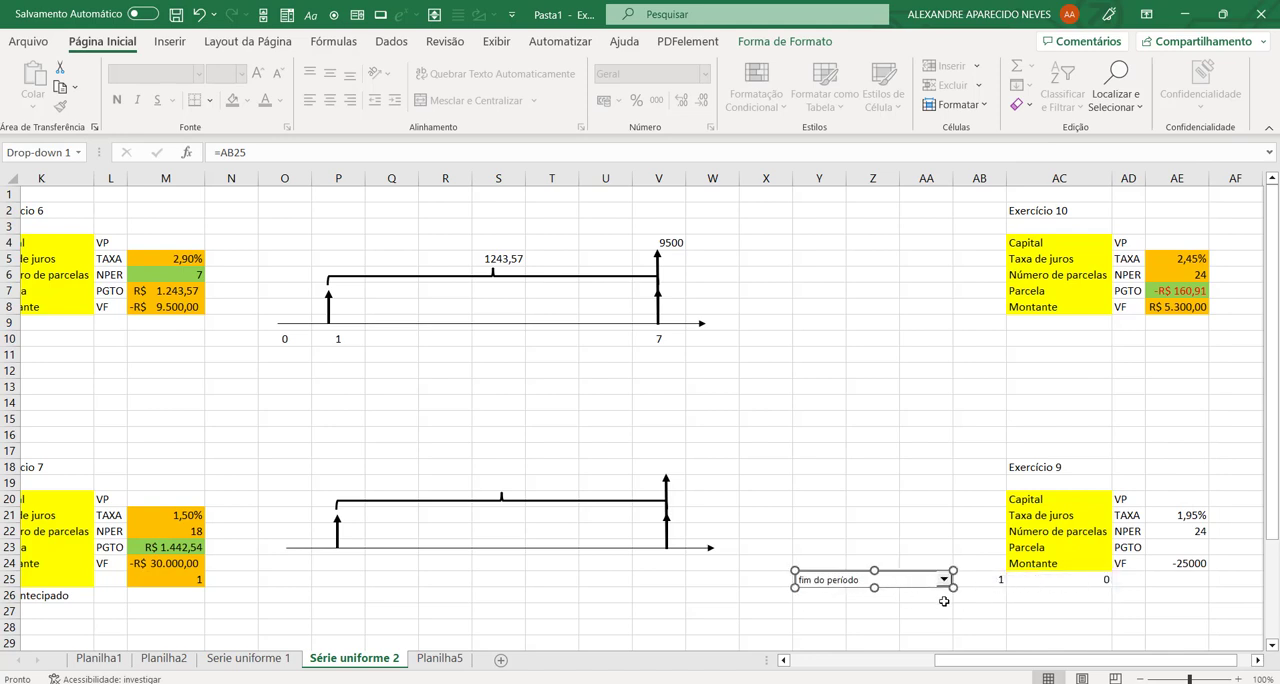
click(944, 601)
click(1100, 582)
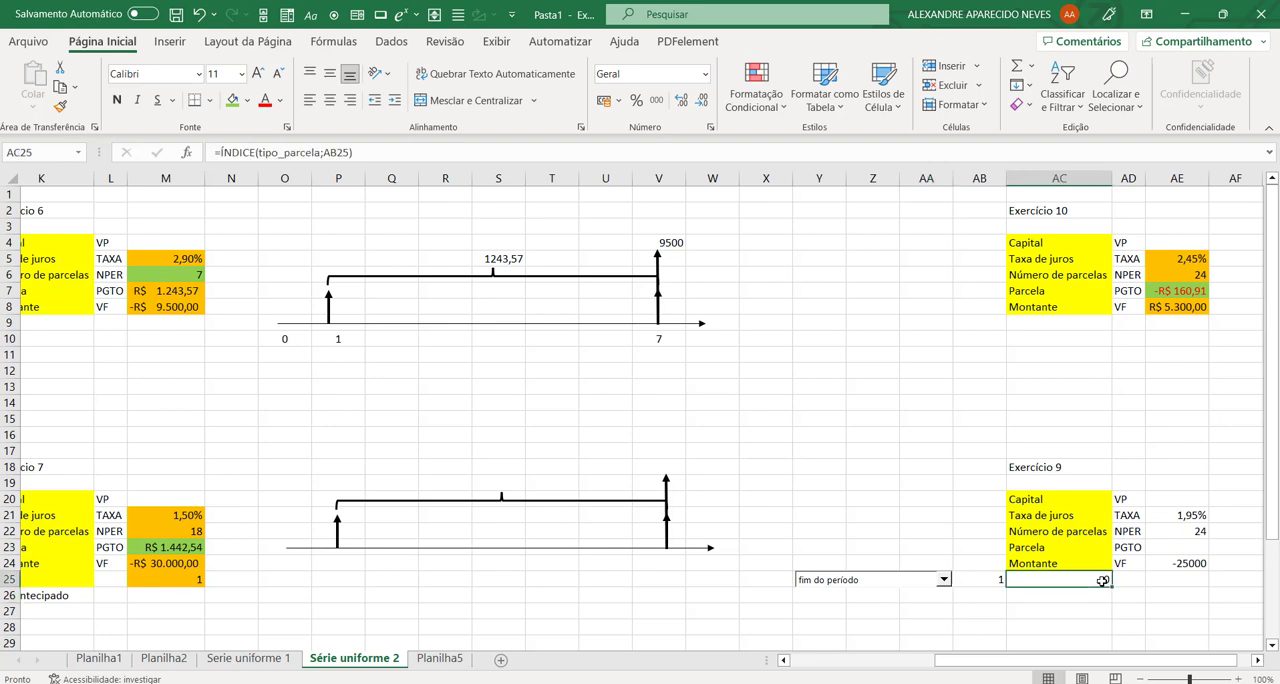
Step: Switch the combo box to início do período and back to fim do período to check how AB25 and AC25 respond
click(943, 580)
click(925, 605)
click(943, 580)
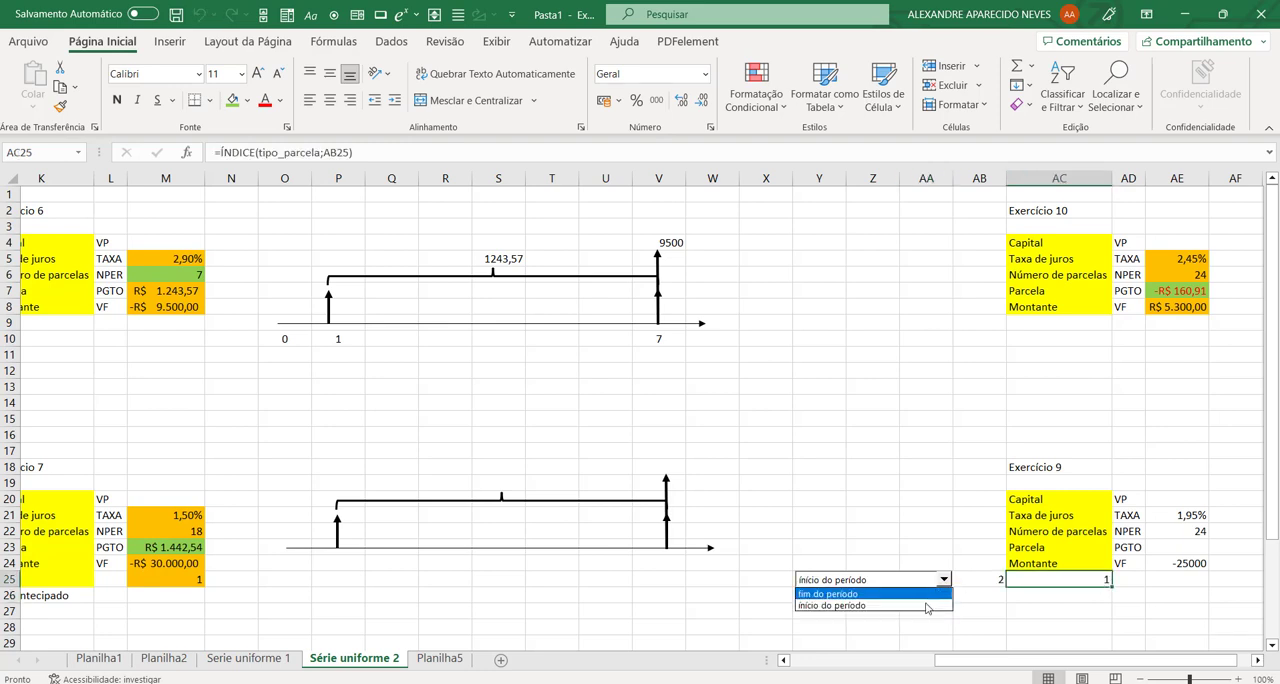
click(930, 594)
Step: Shift the combo box over columns Z to AB so that it hides AB25 but leaves AC25 uncovered
right_click(894, 579)
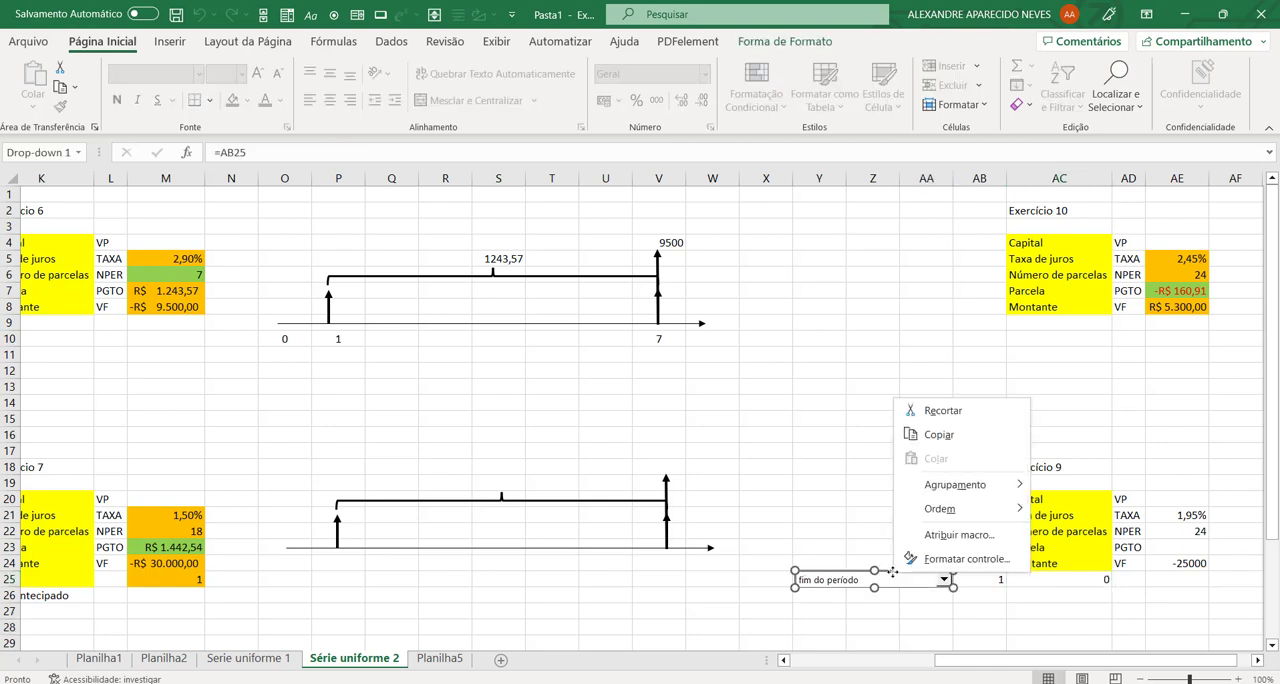
click(869, 585)
drag(869, 585, 917, 582)
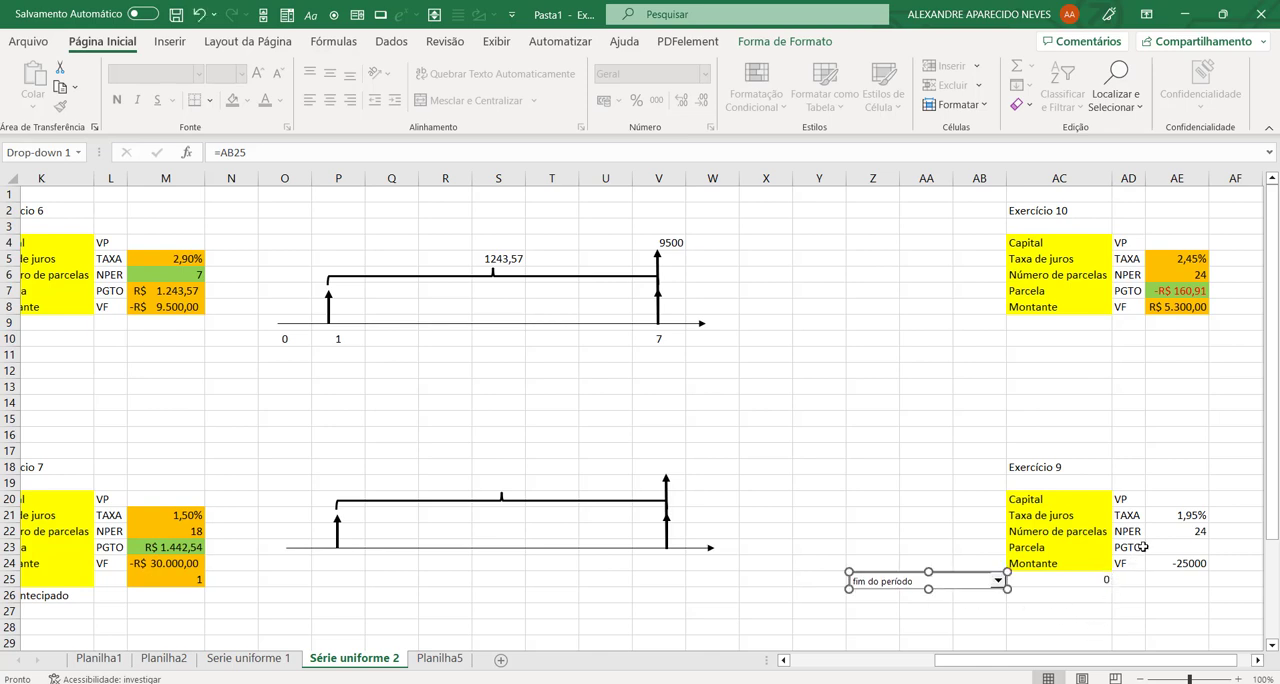
Step: Calculate exercise 9's installment in AE23 with the formula =PGTO(AE21;AE22;;AE24;AC25)
click(1178, 548)
text(=pgto)
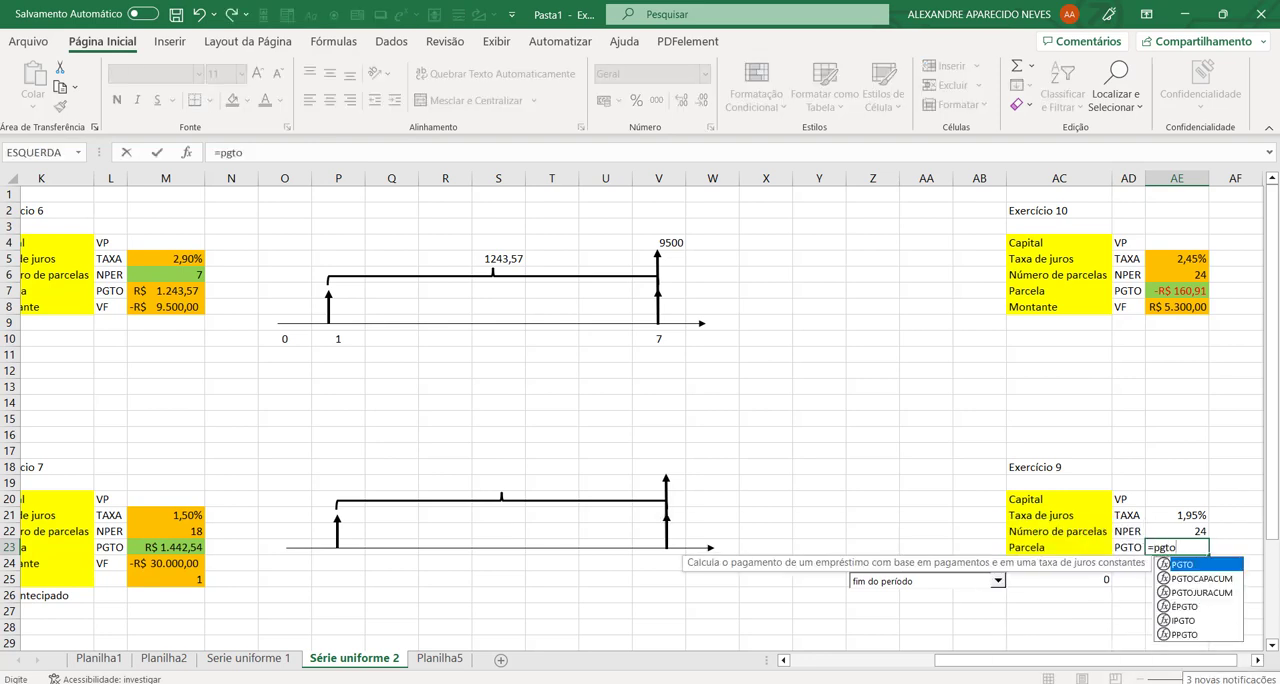
text(()
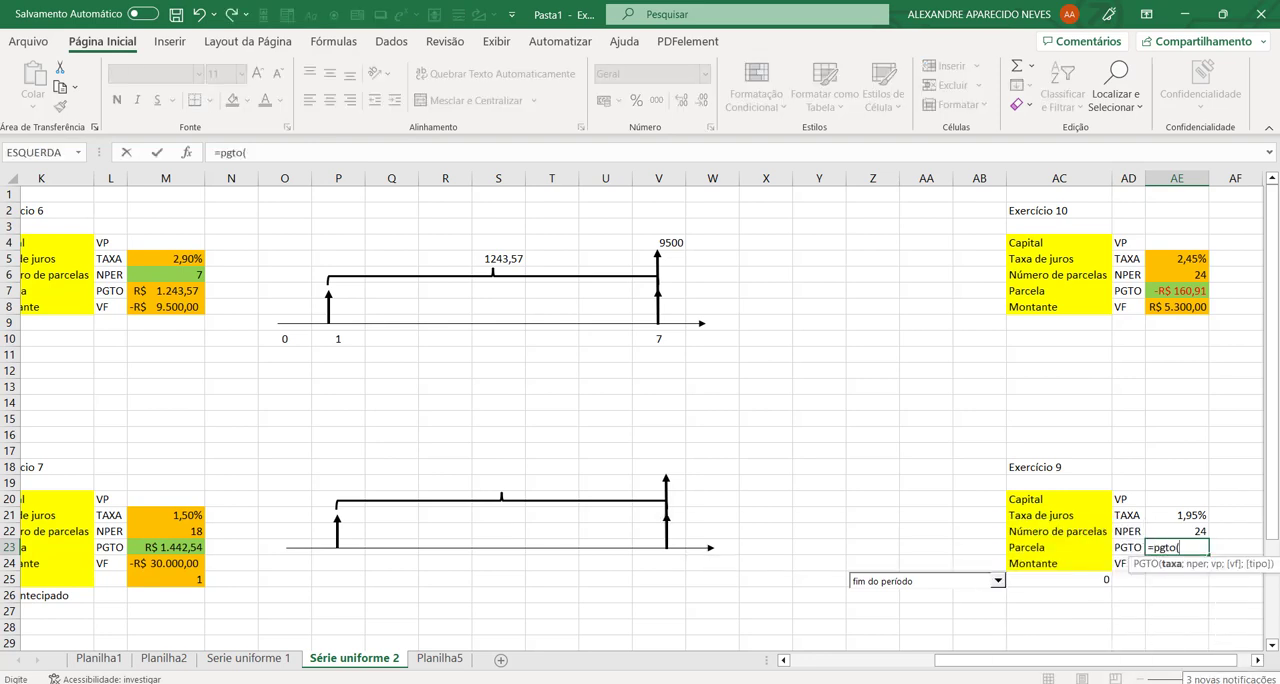
click(1179, 515)
text(;)
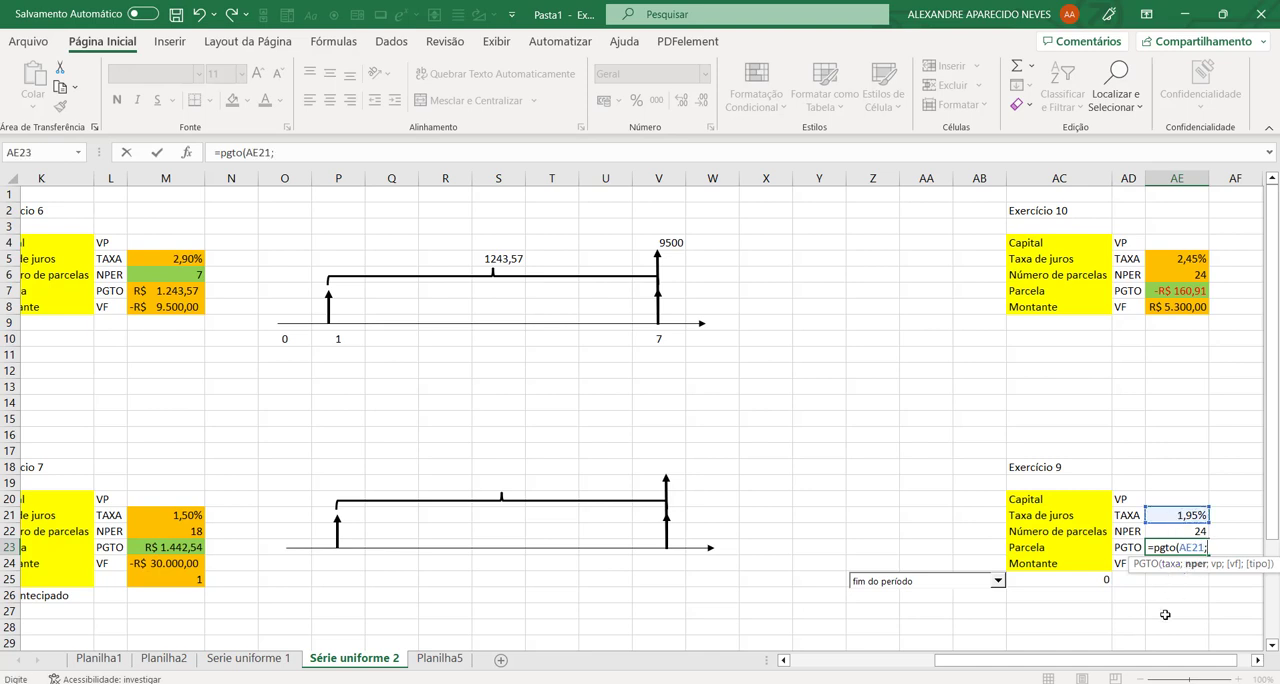
click(1168, 531)
text(;)
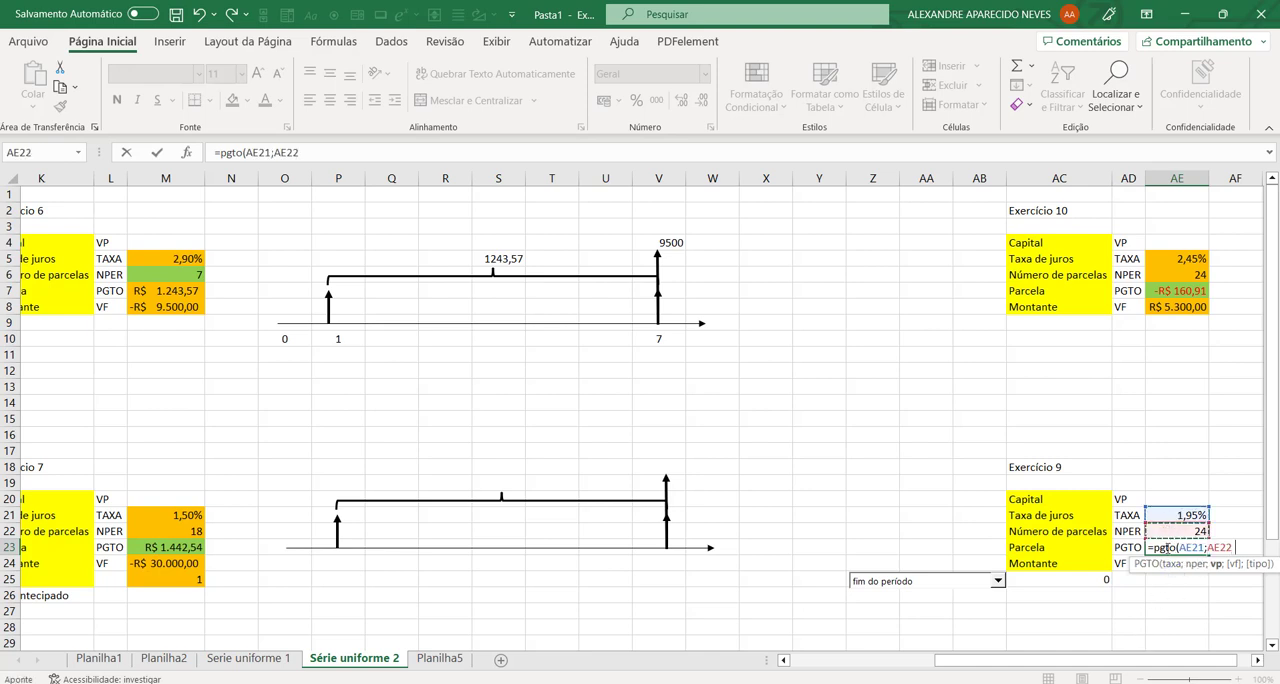
scroll(1214, 668, right, 5)
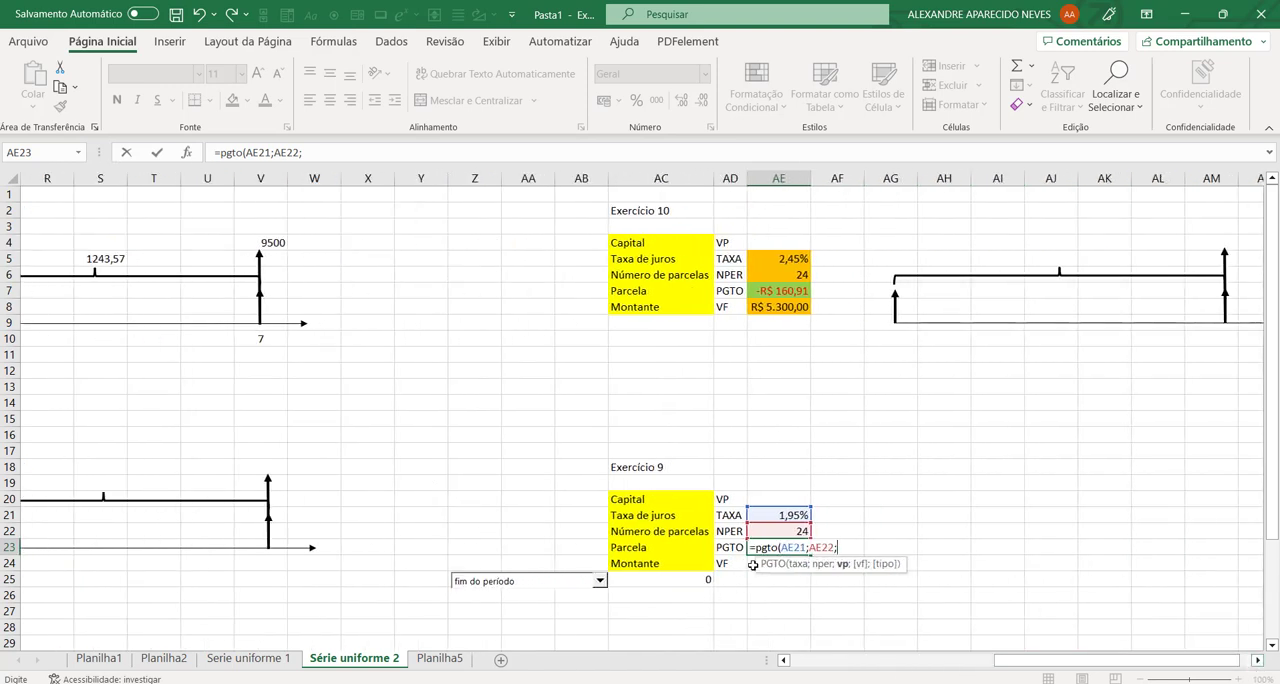
click(752, 564)
key(BackSpace)
key(BackSpace)
key(BackSpace)
key(BackSpace)
text(;)
click(752, 564)
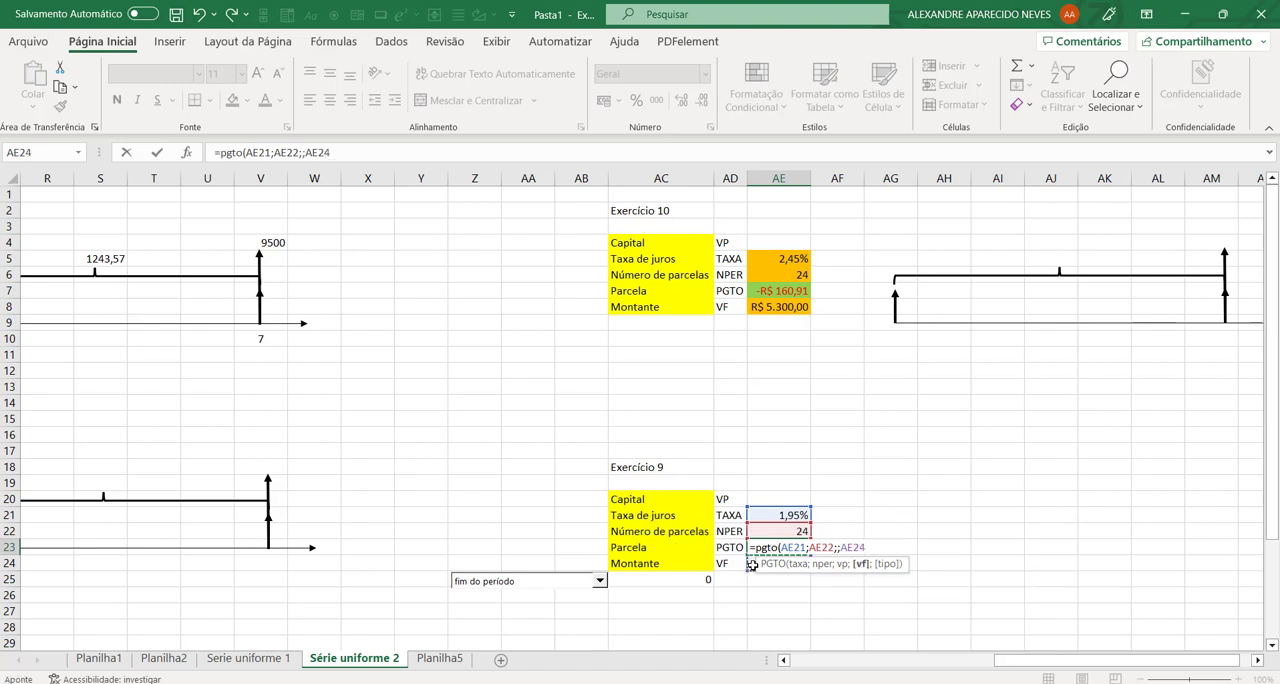
text(;)
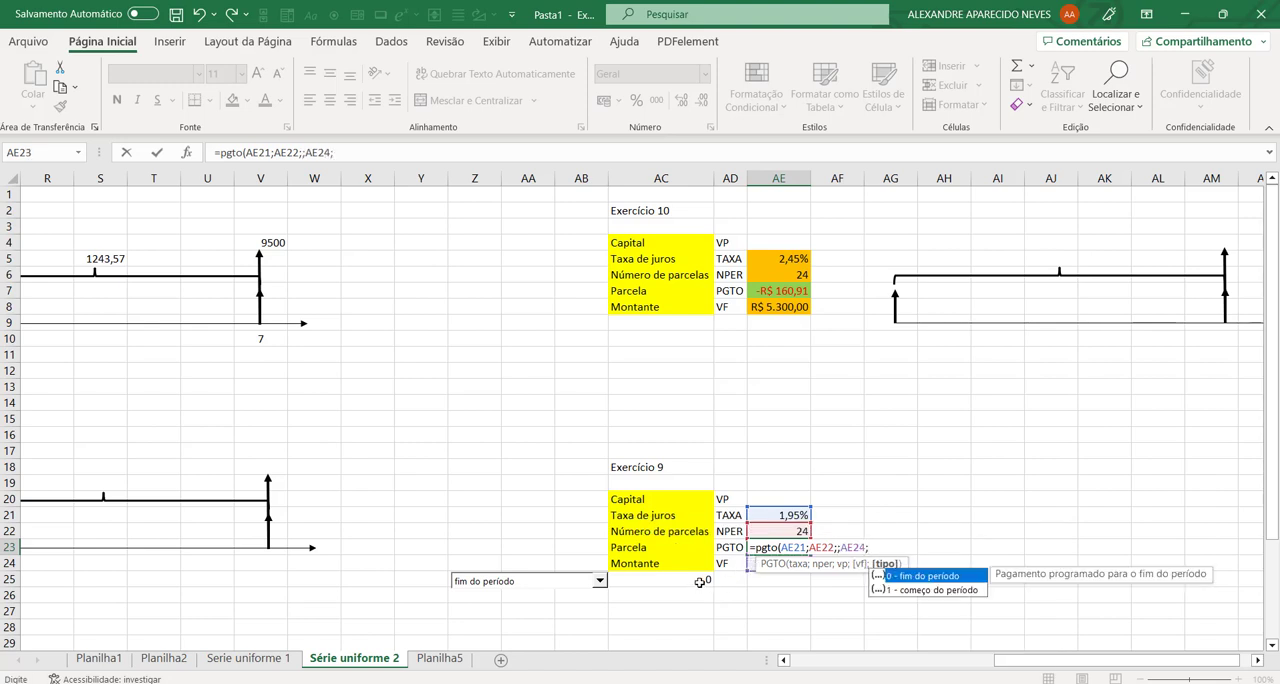
click(700, 579)
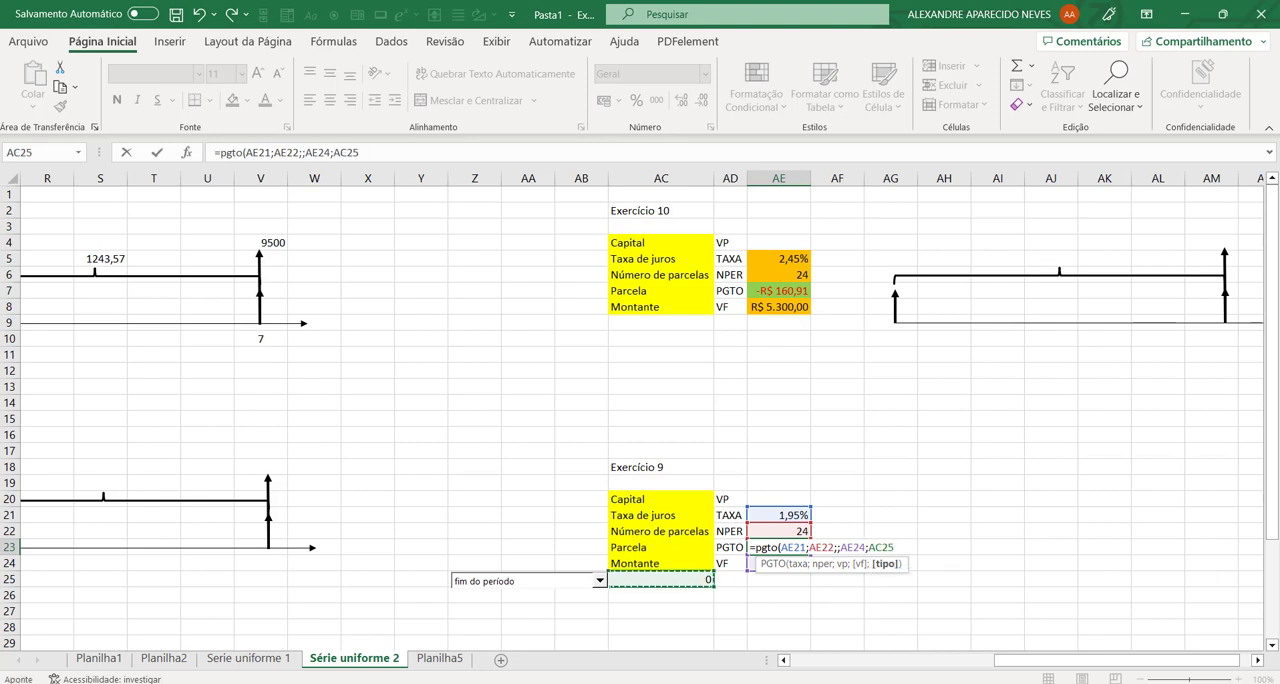
text())
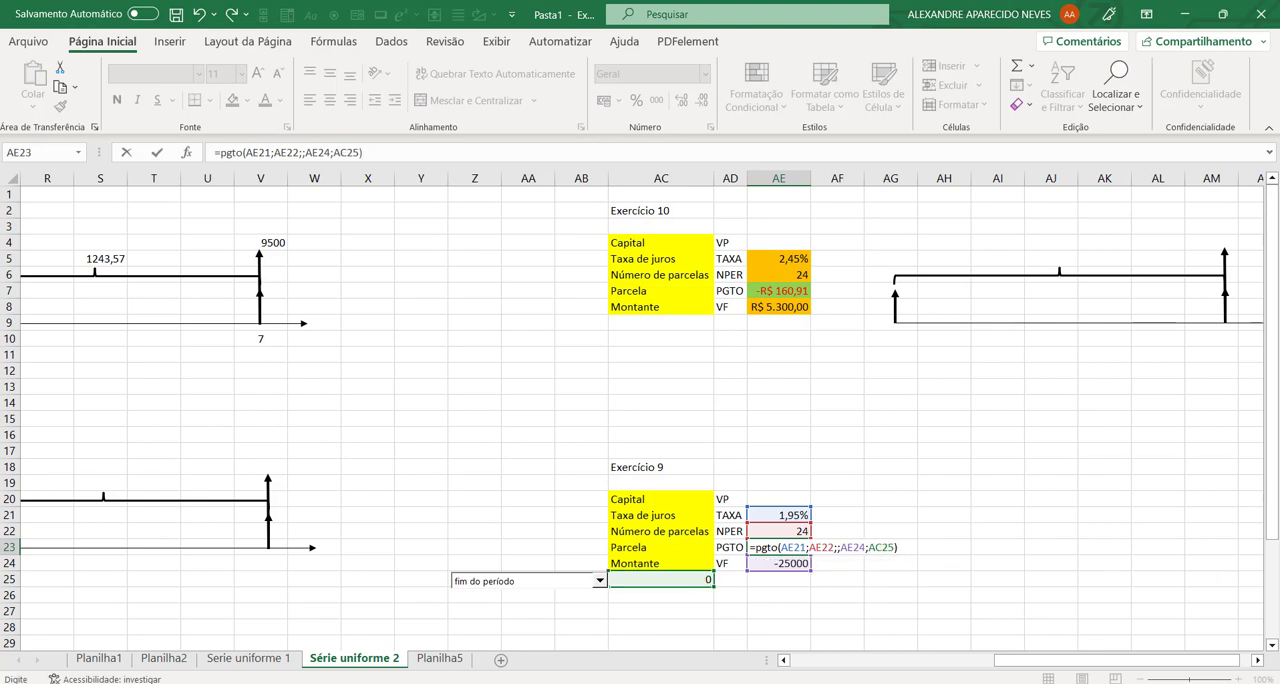
key(Return)
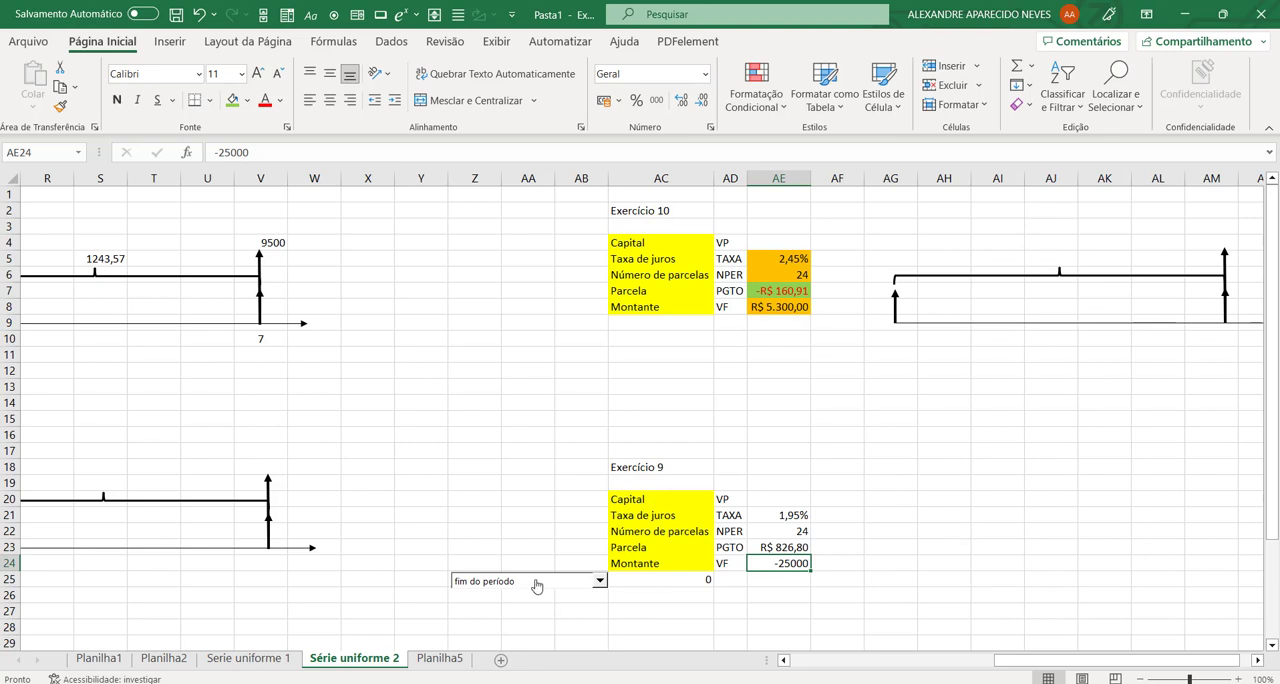
Step: Alternate the combo box between início do período and fim do período to test the installment formula, finishing on início do período
click(600, 581)
click(542, 608)
click(600, 581)
click(580, 595)
click(600, 581)
click(585, 607)
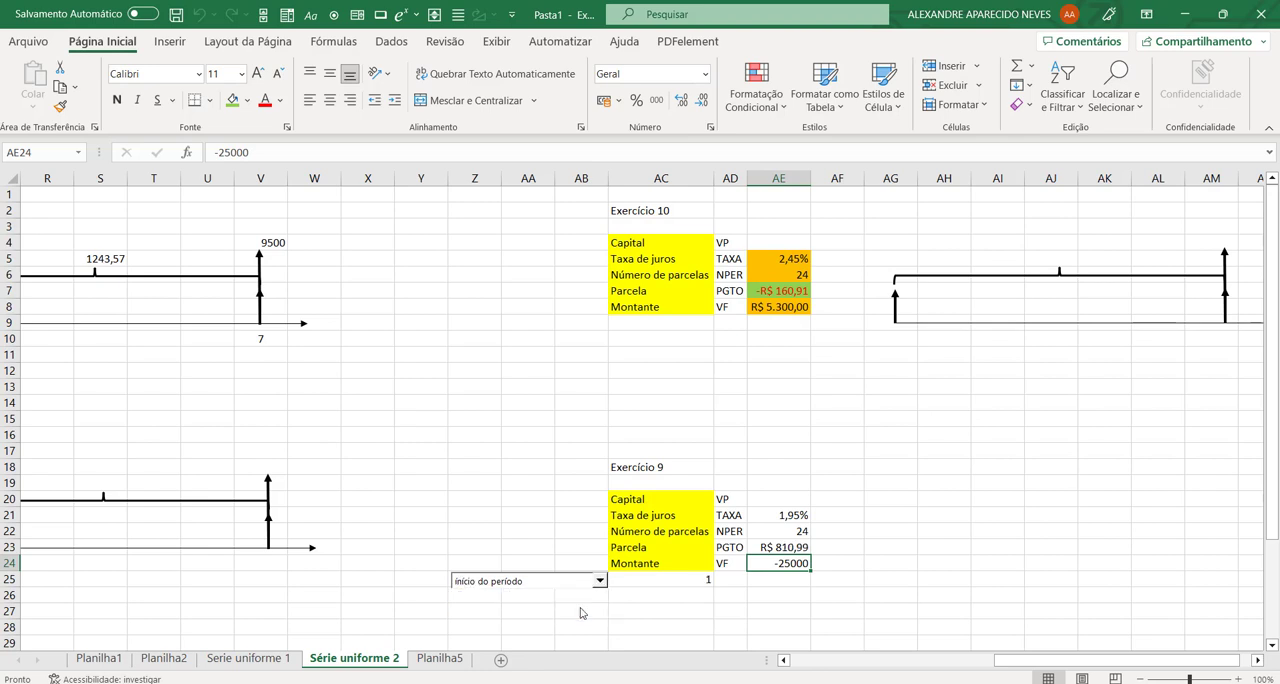
click(652, 608)
Step: Move the combo box back over AB25 and AC25 so that it hides both cells
right_click(522, 588)
key(Escape)
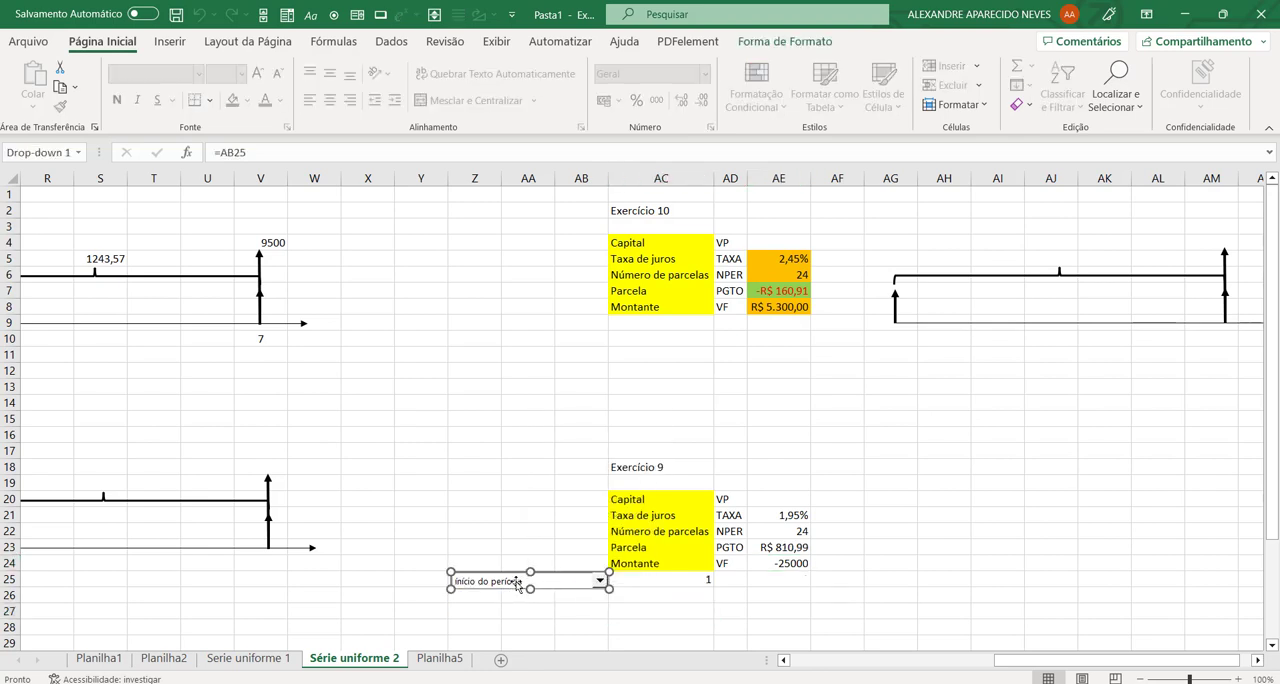
drag(521, 584, 621, 580)
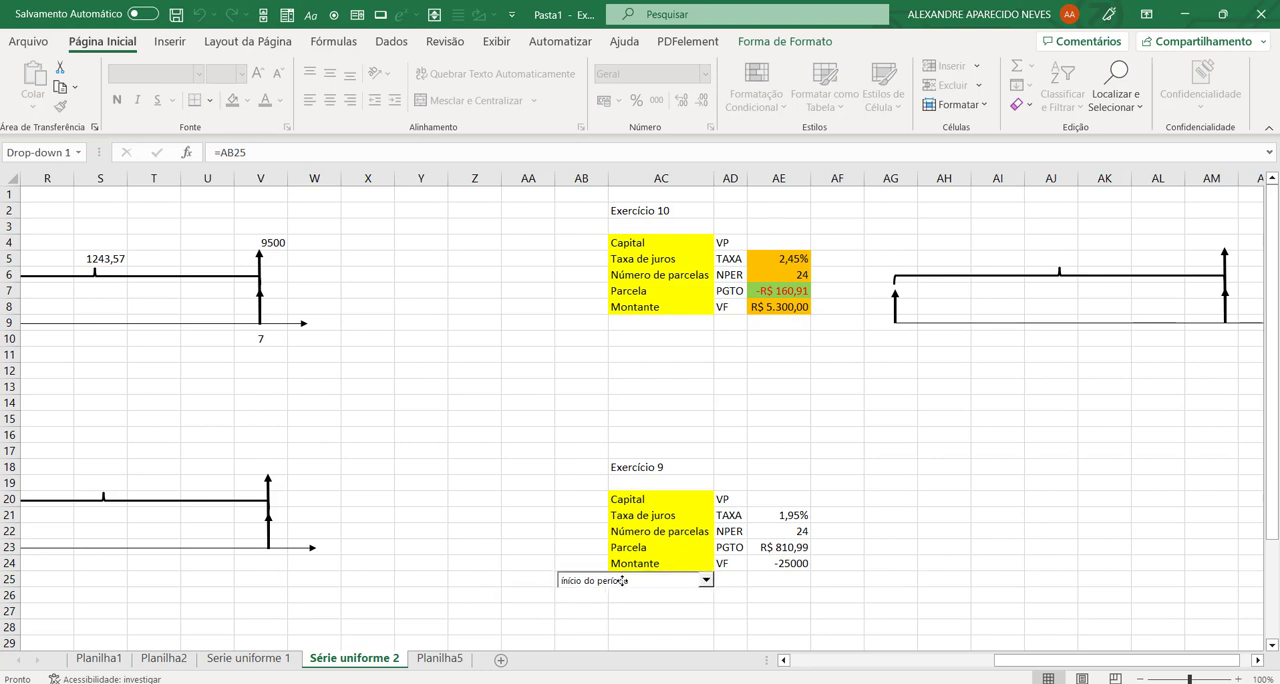
click(962, 498)
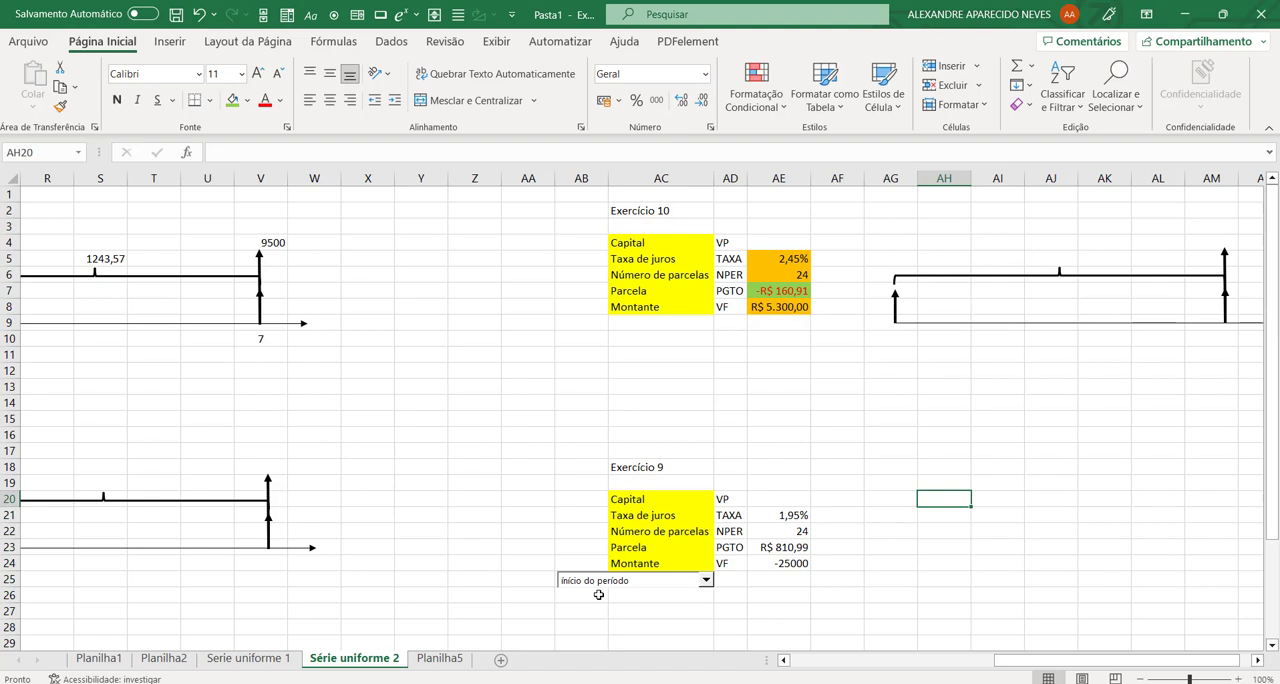
Step: Fill exercise 9's installment cell AE23 with light green
click(786, 549)
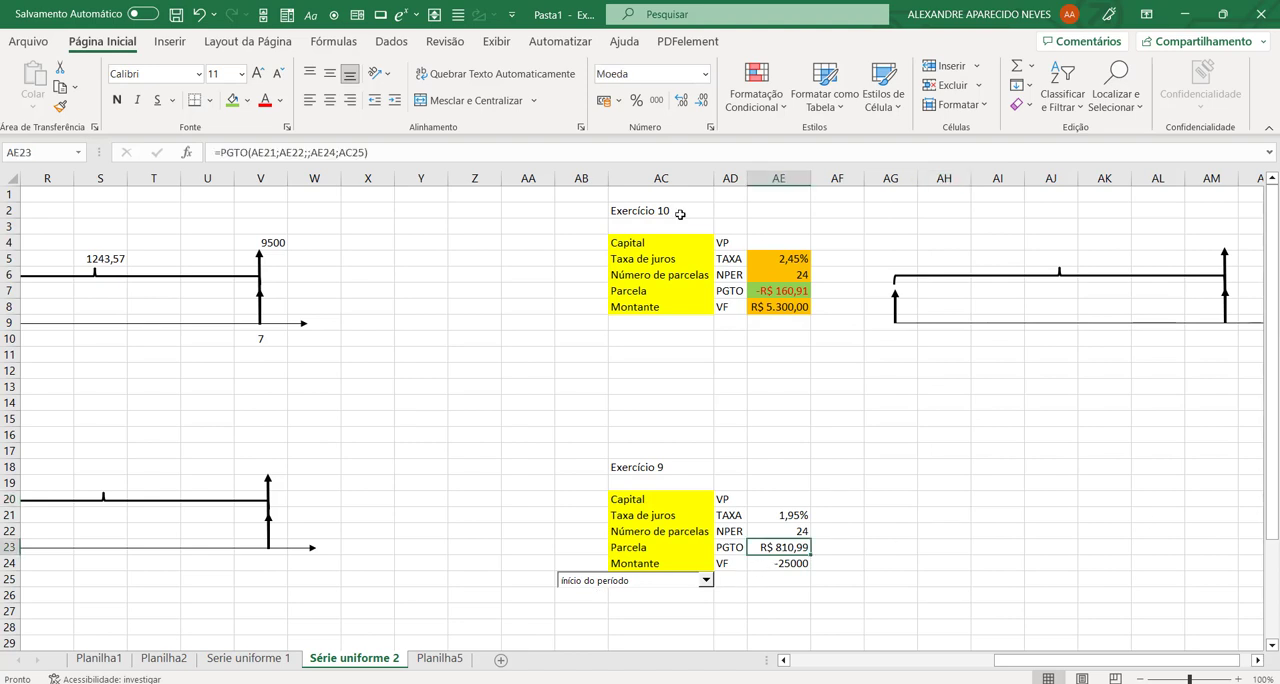
click(232, 100)
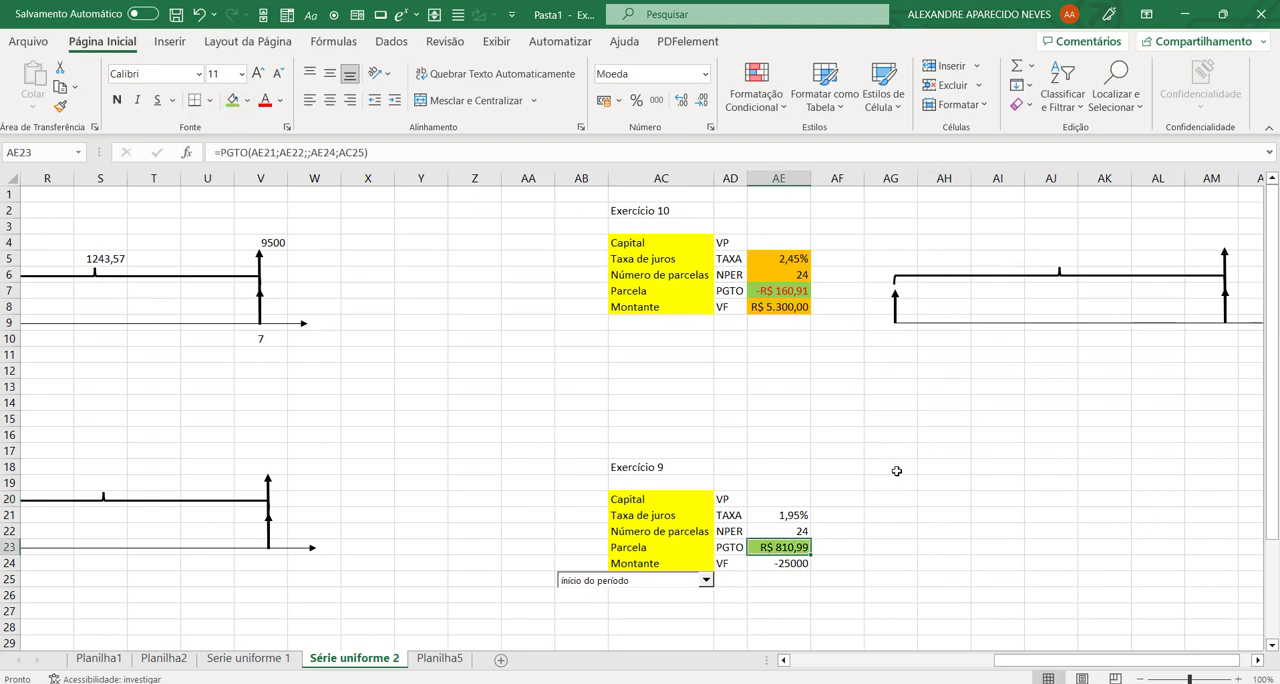
click(890, 514)
Step: Fill exercise 9's rate, number of installments and future value cells (AE21, AE22 and AE24) with orange
click(803, 516)
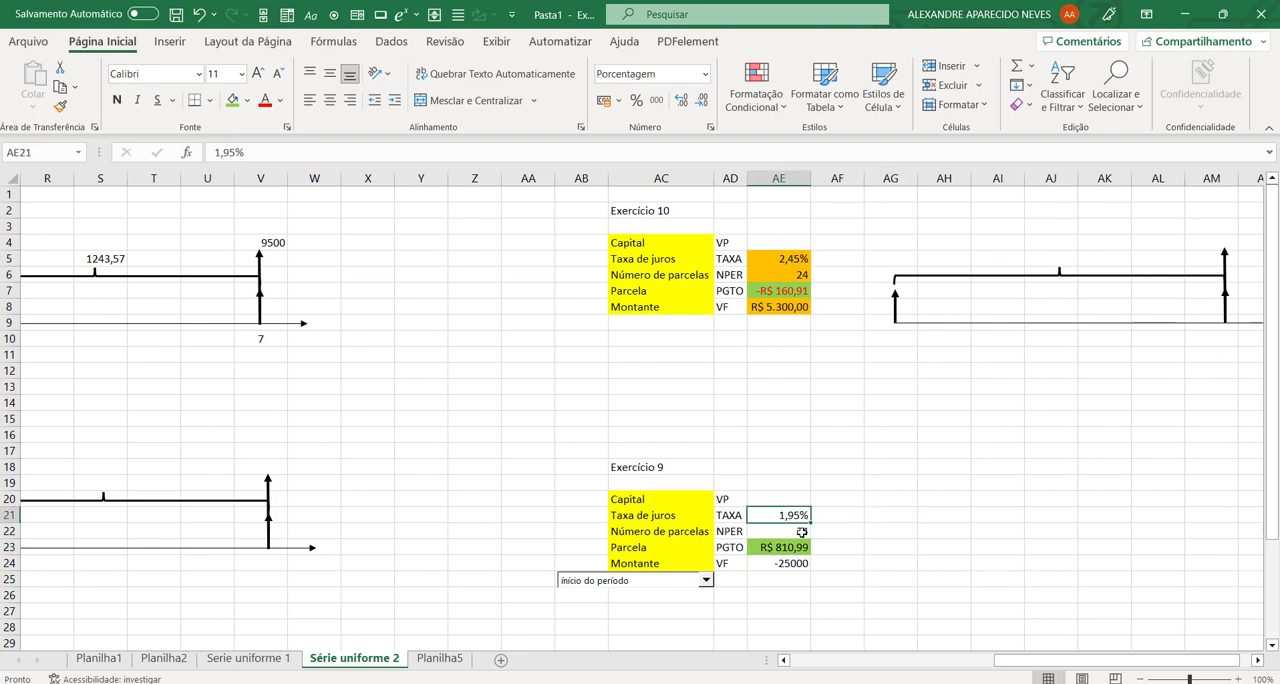
ctrl+click(802, 532)
ctrl+click(798, 564)
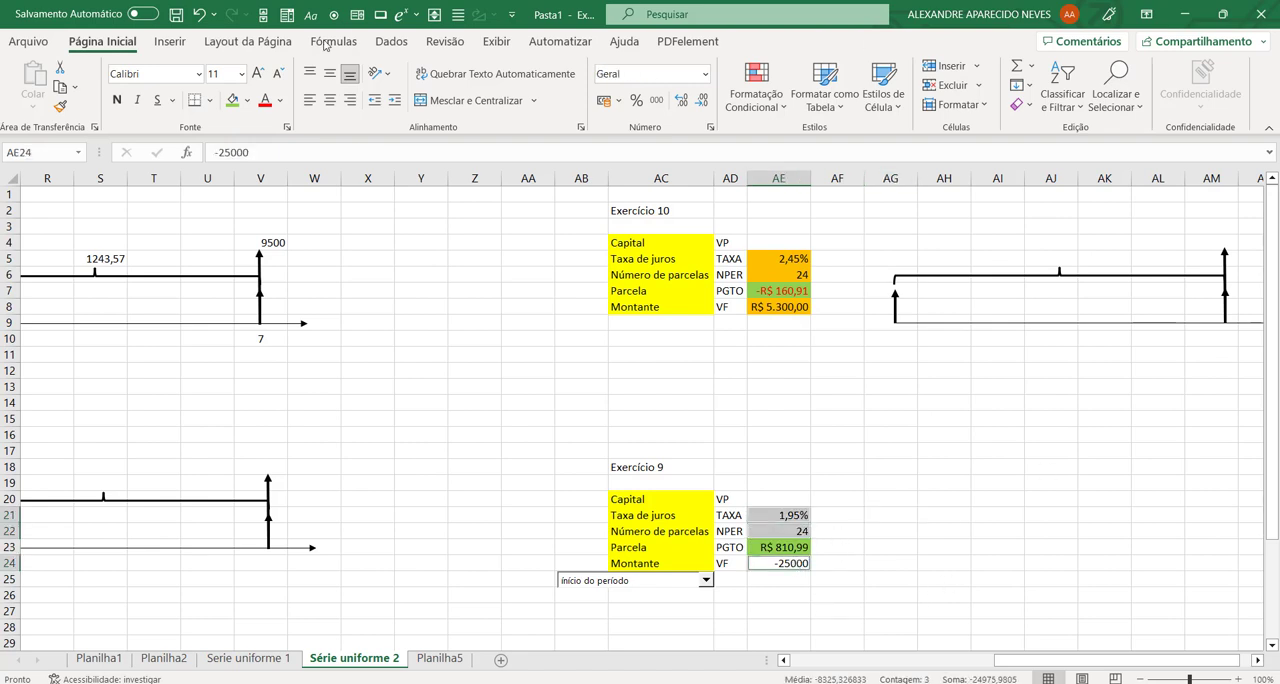
click(248, 100)
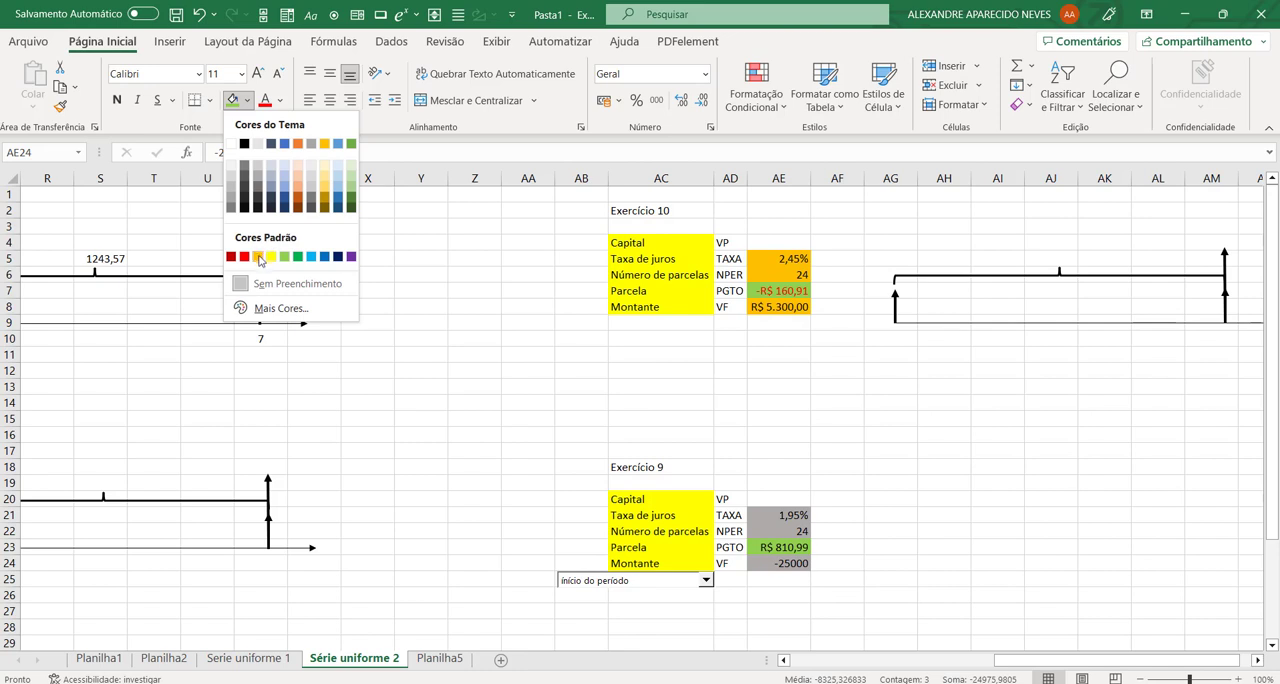
click(259, 257)
click(978, 483)
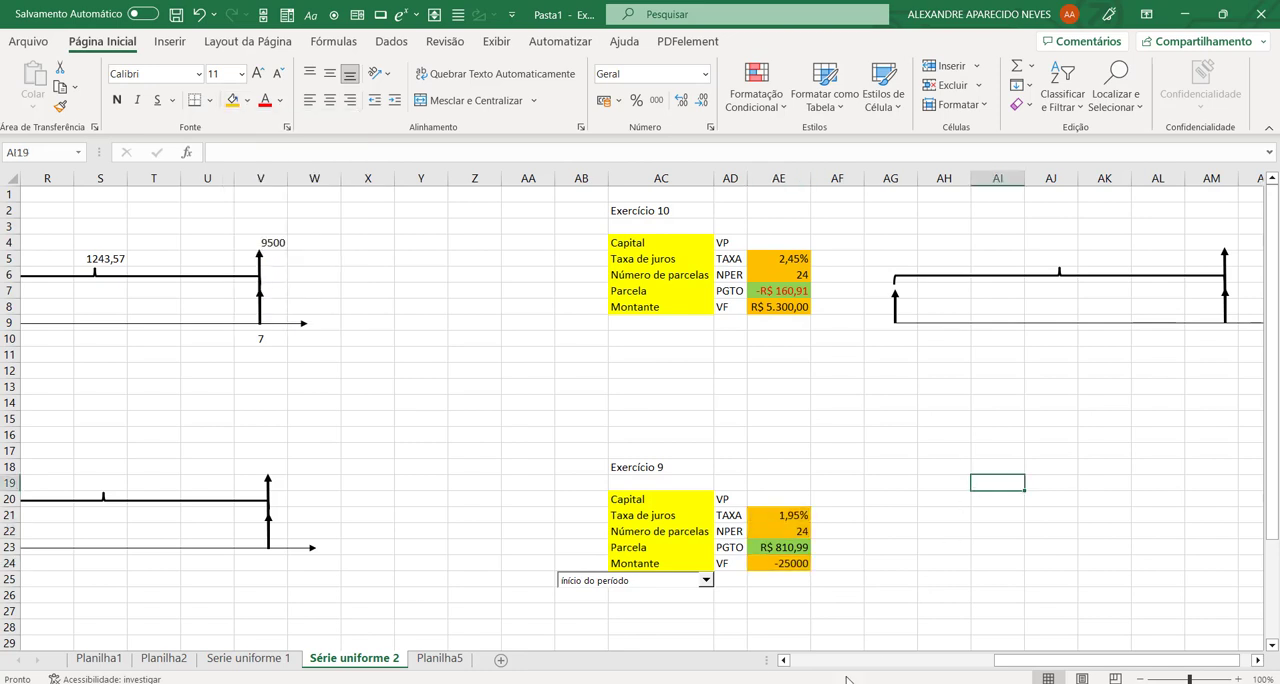
Step: Try both payment types in the combo box to compare exercise 9's installment, leaving início do período selected
click(706, 580)
click(694, 605)
click(706, 580)
click(690, 592)
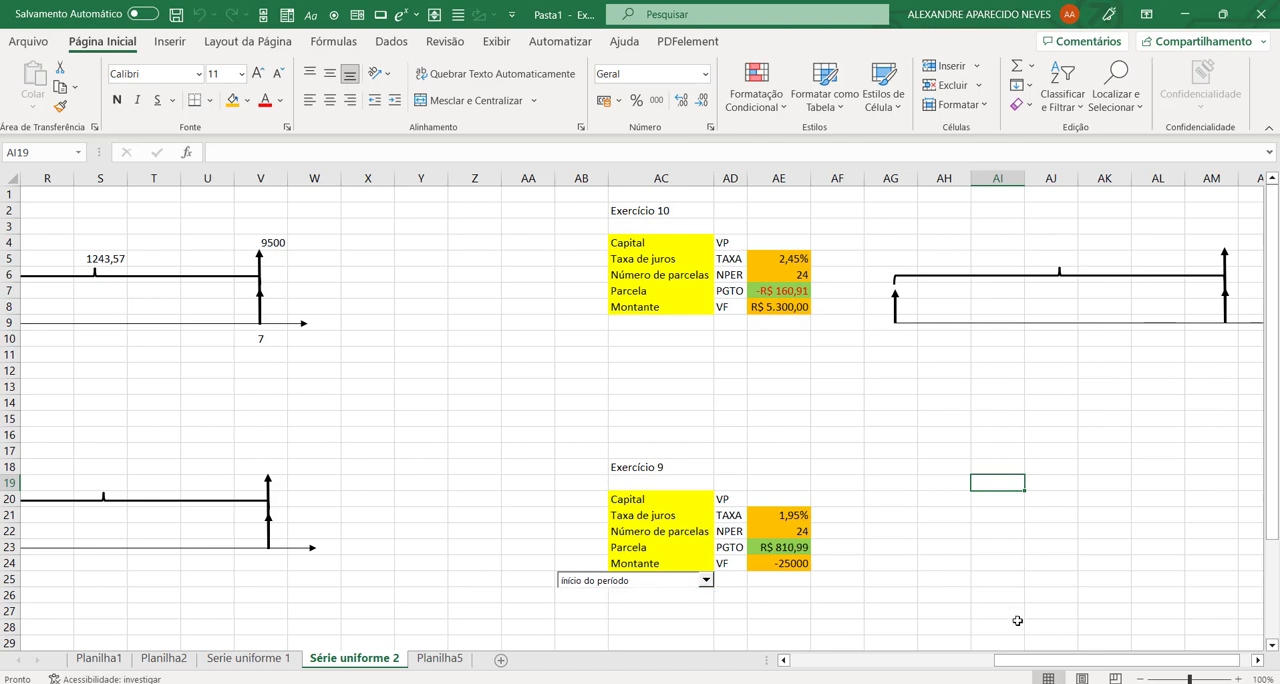